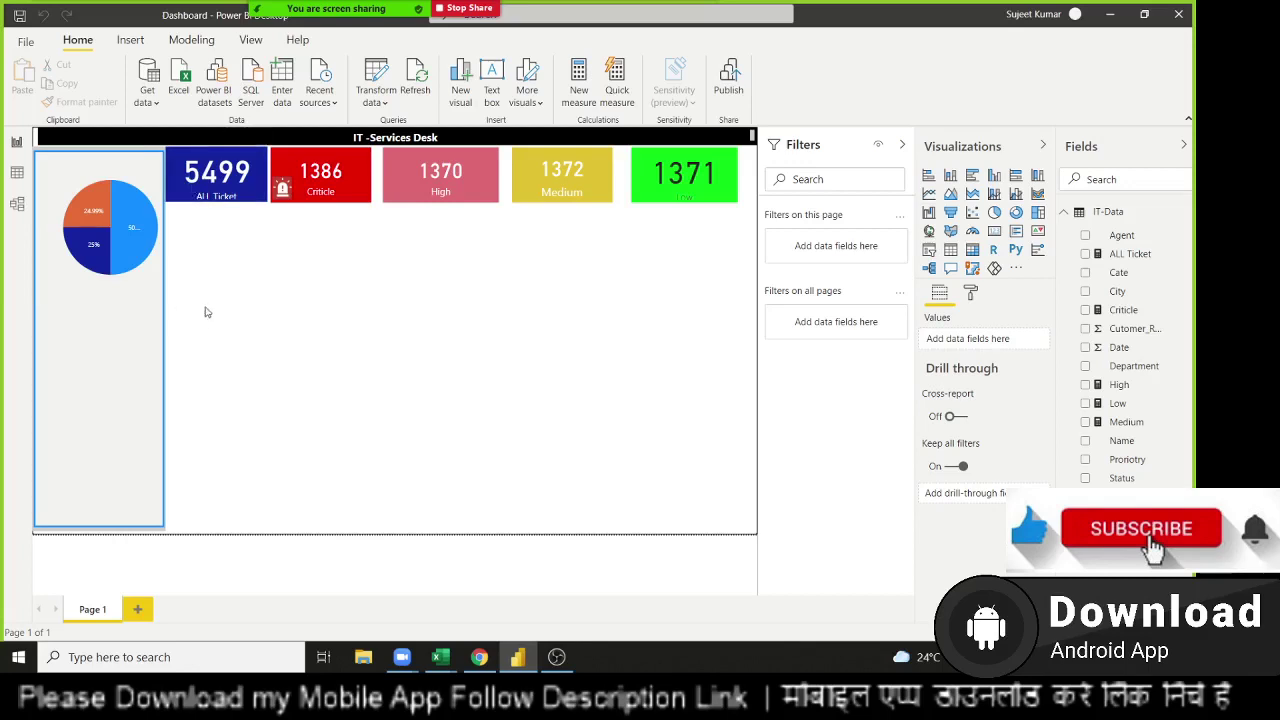
Show the IT-Data table's rows in Data view and browse the meeting participants' options
click(17, 174)
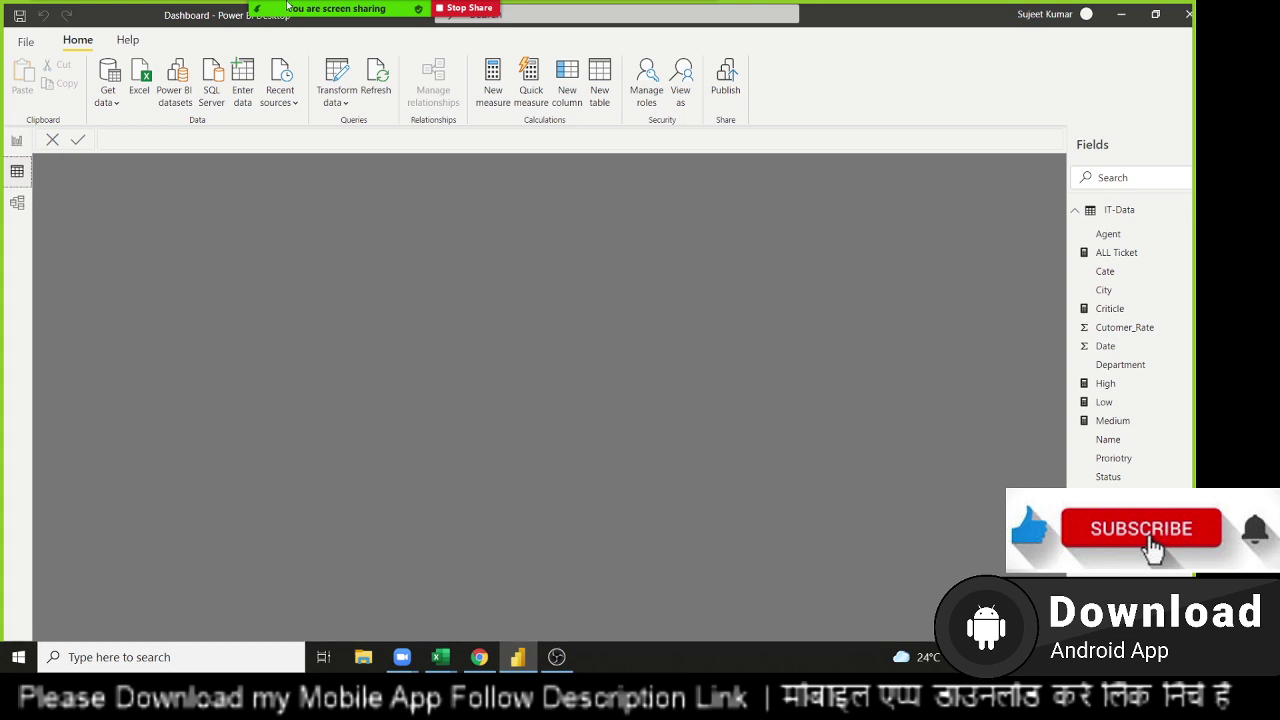
click(312, 22)
mouse_move(560, 253)
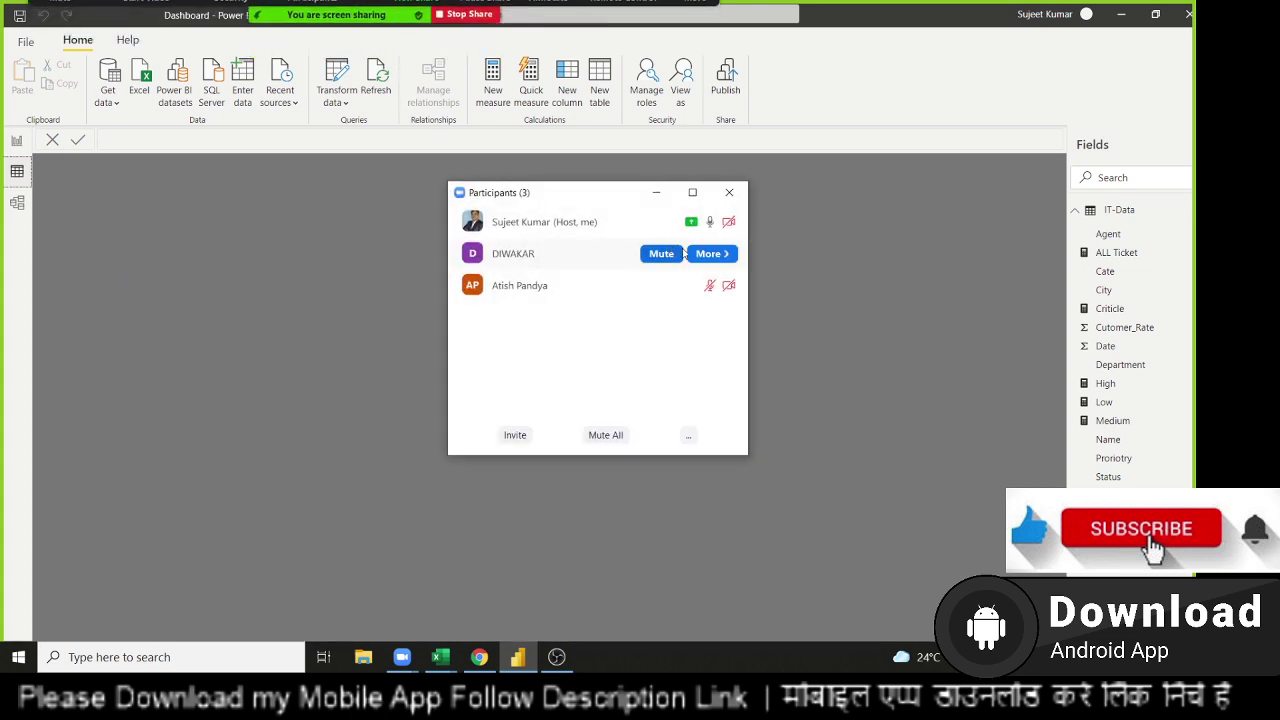
click(710, 253)
click(777, 330)
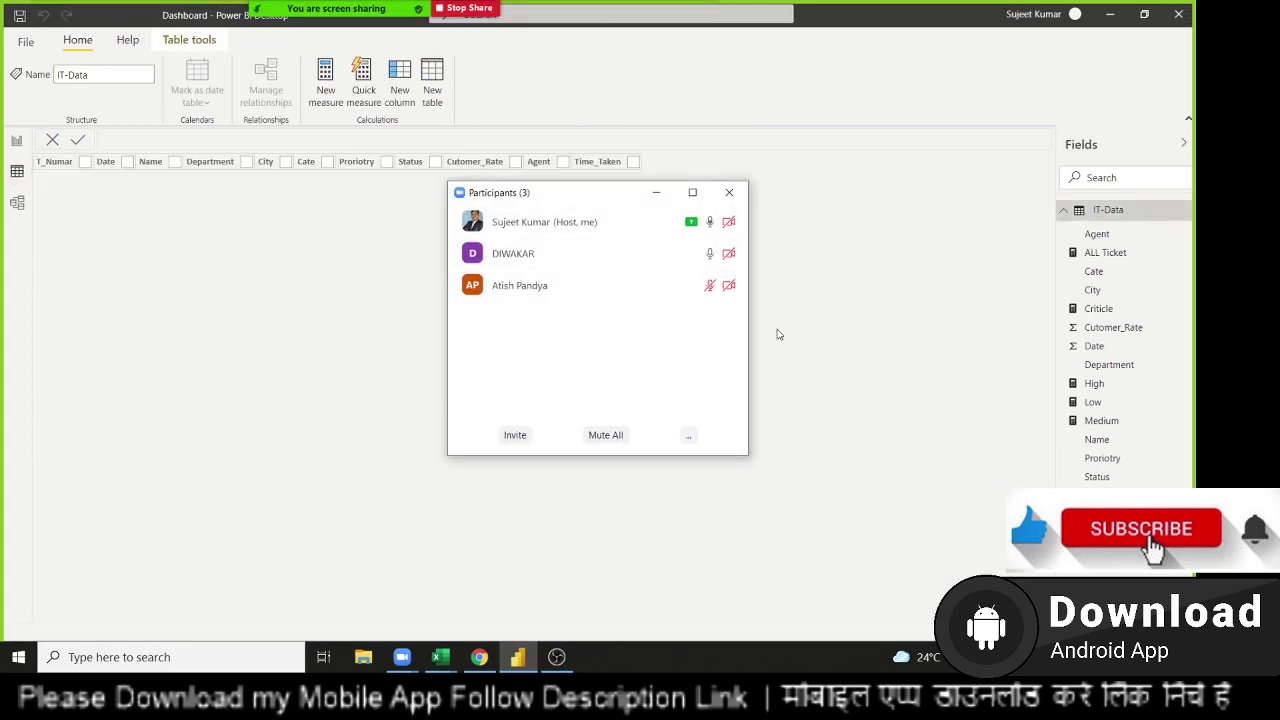
click(714, 286)
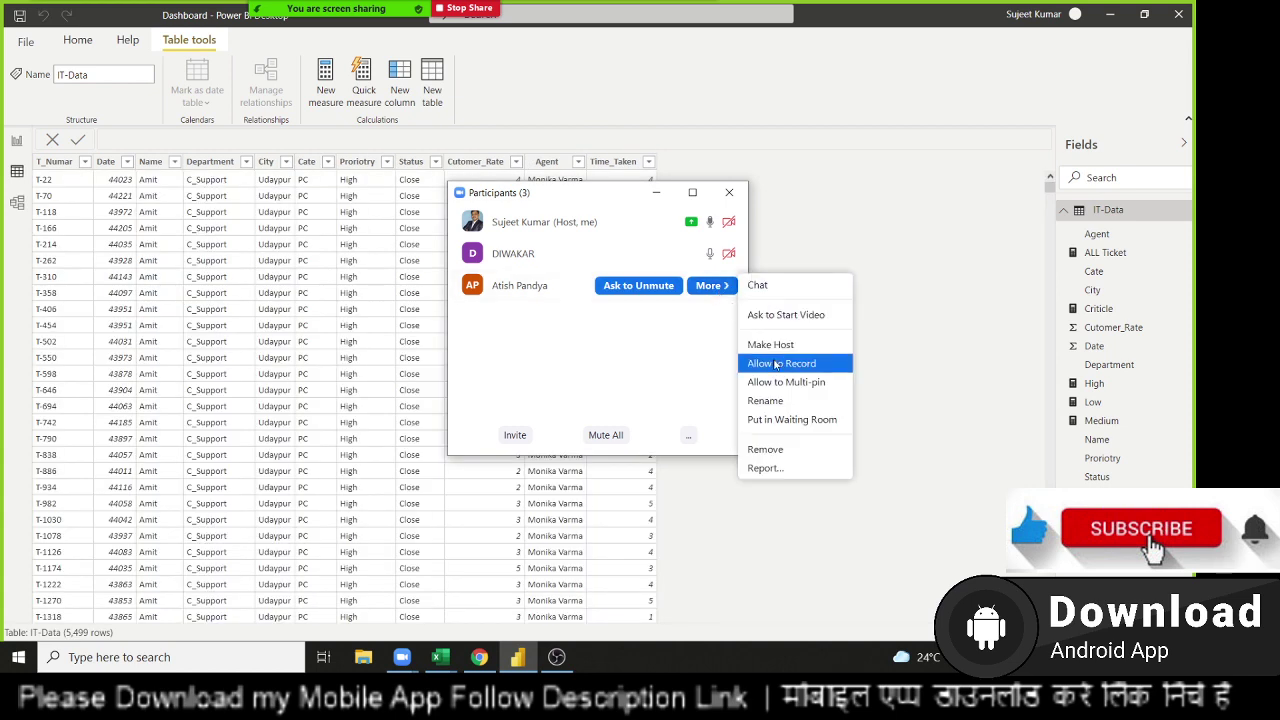
click(781, 363)
Close the participants list and inspect the Agent and Time_Taken column properties
click(729, 194)
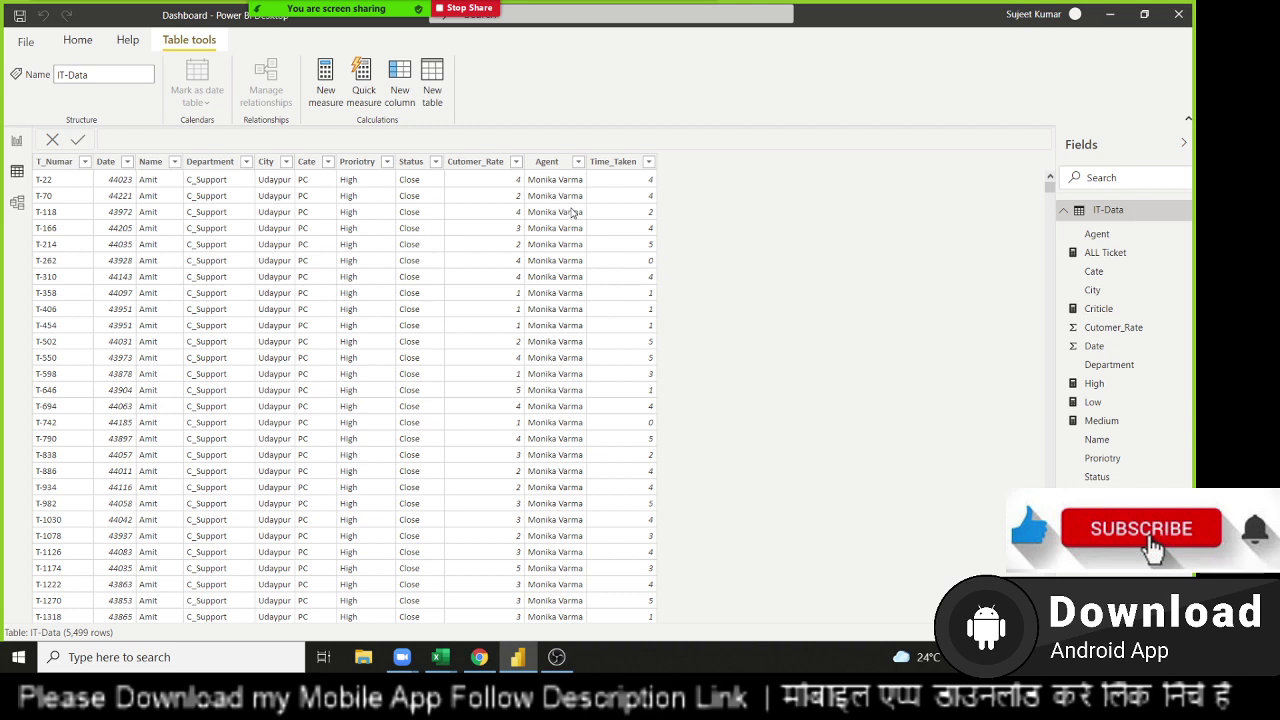
click(566, 197)
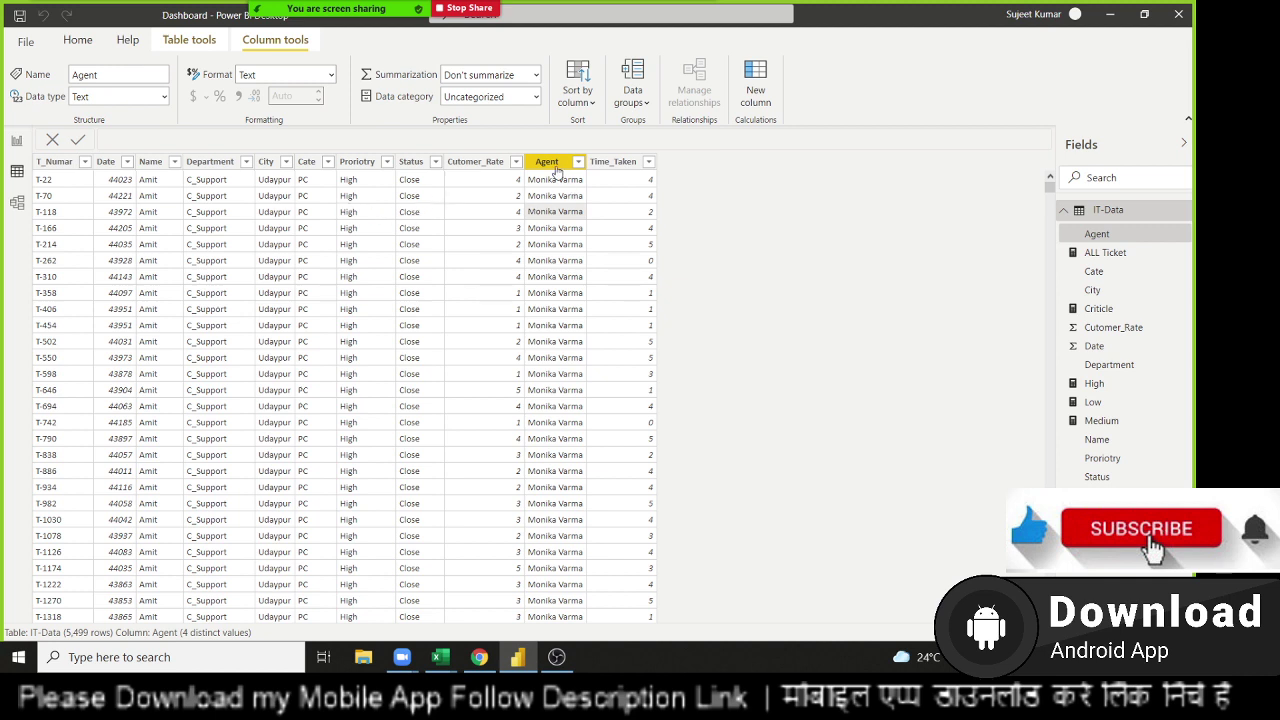
click(617, 165)
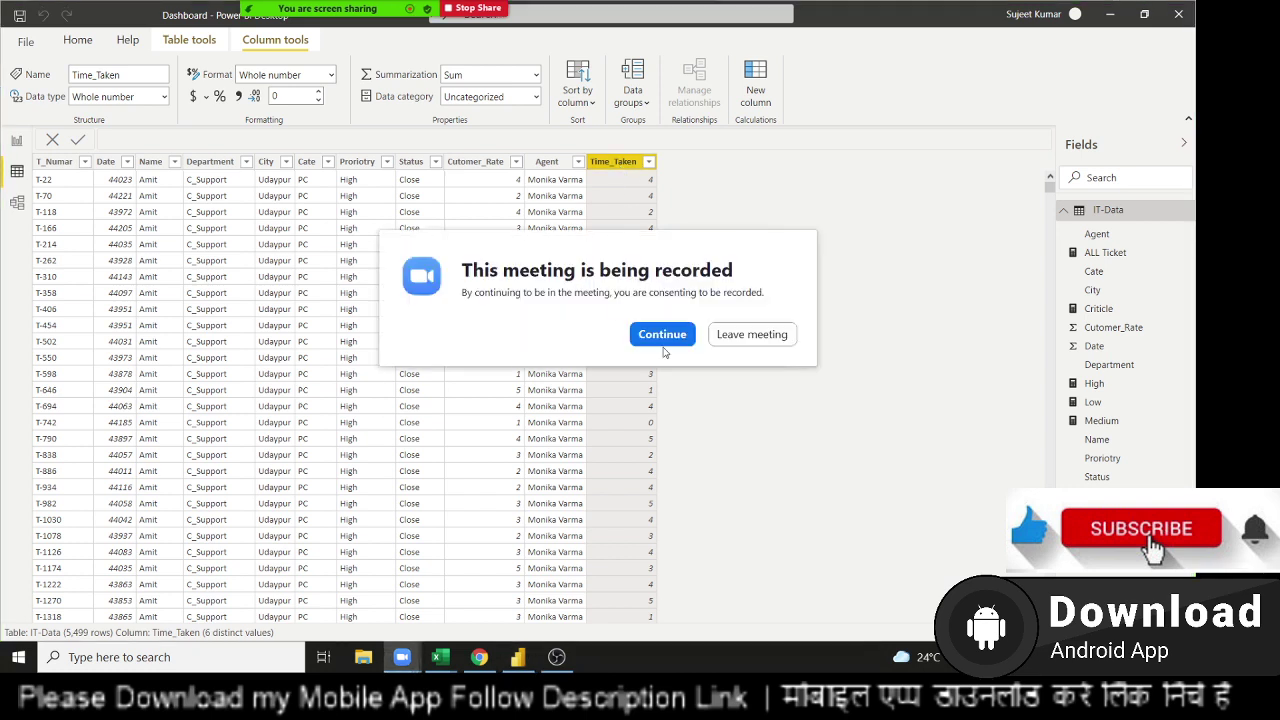
Dismiss the recording notice and return to the IT-Services Desk report page
click(662, 341)
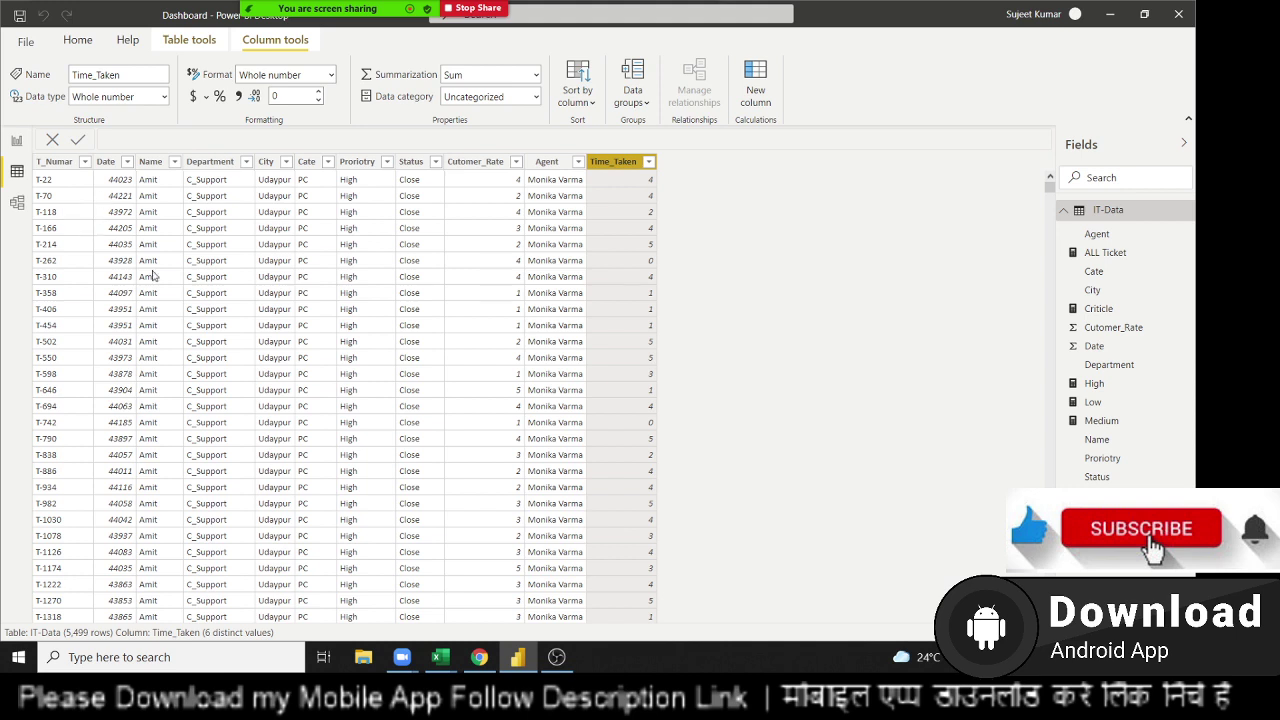
click(18, 145)
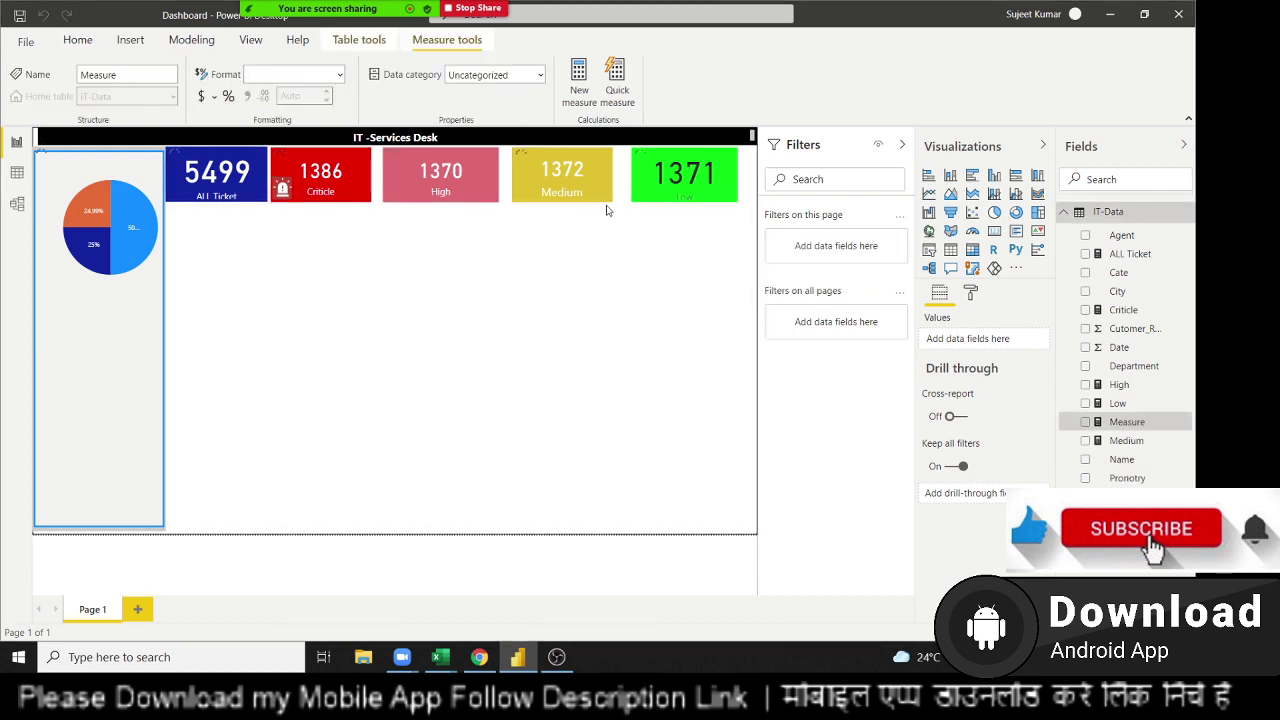
Rename the new measure from Measure to Rate
triple_click(137, 146)
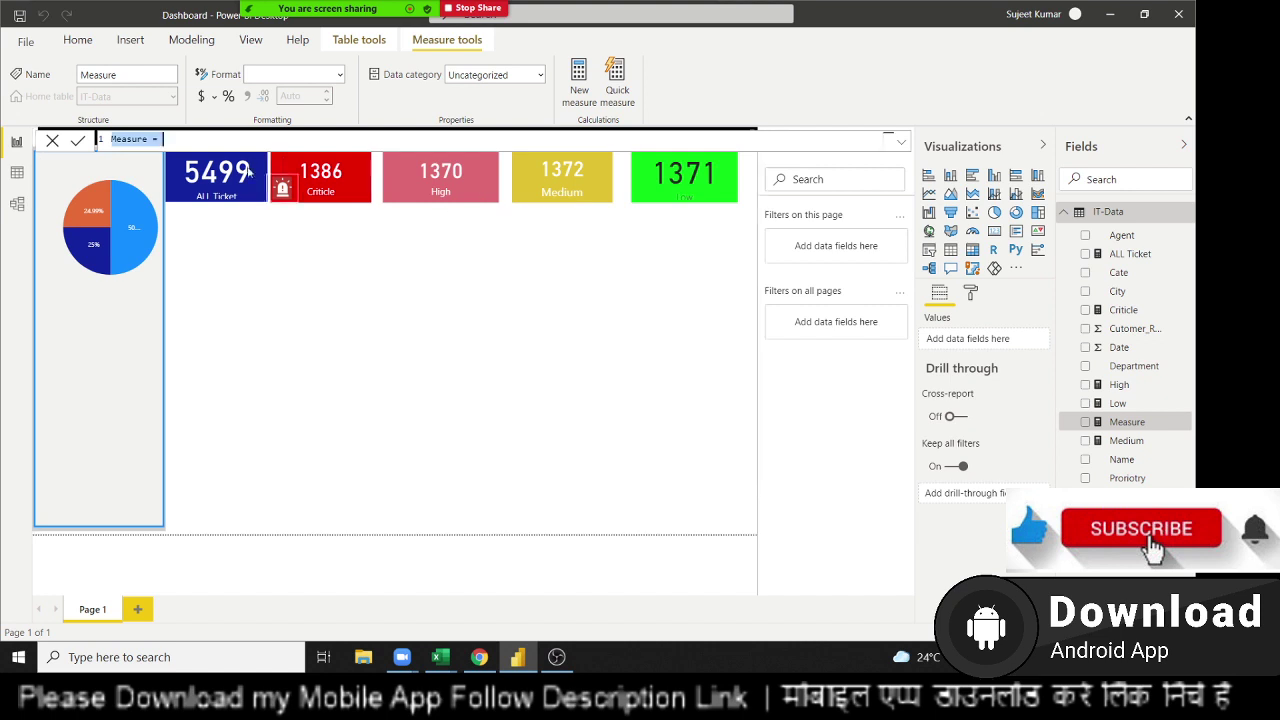
double_click(137, 140)
text(Rate)
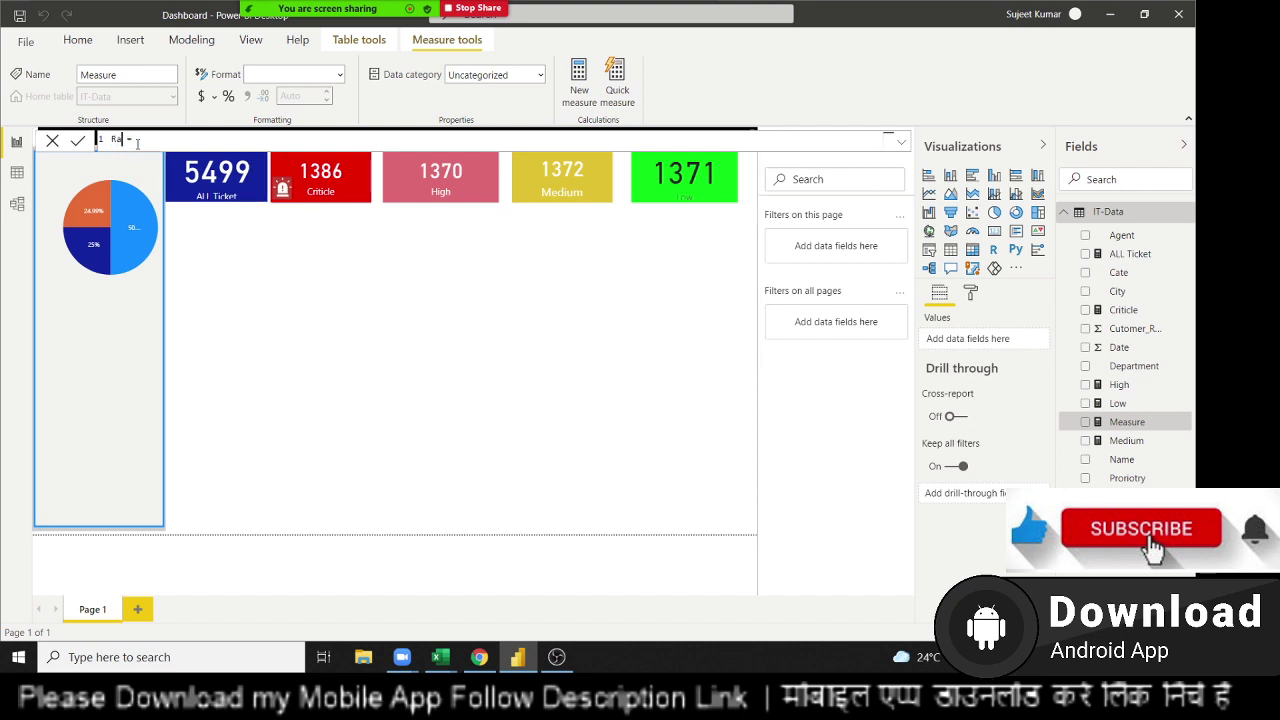
key(End)
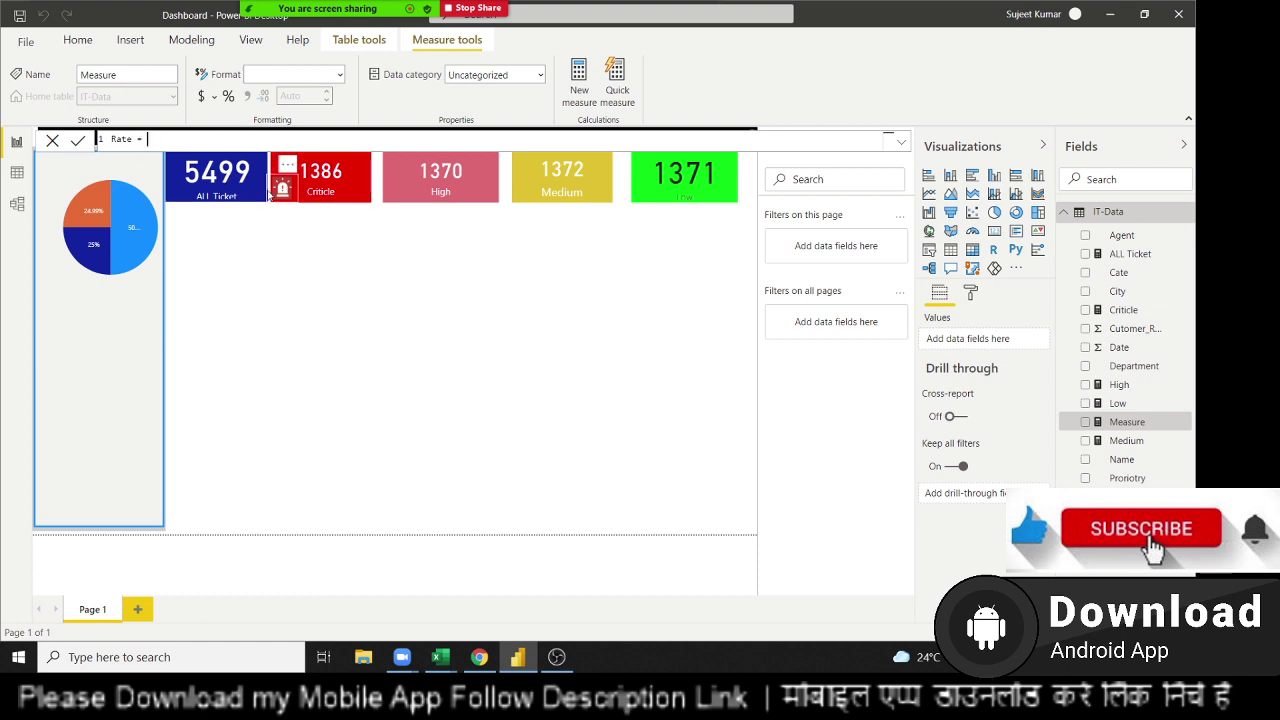
Enter the formula SUM('IT-Data'[Time_Taken]) for the Rate measure
text(D)
text(um)
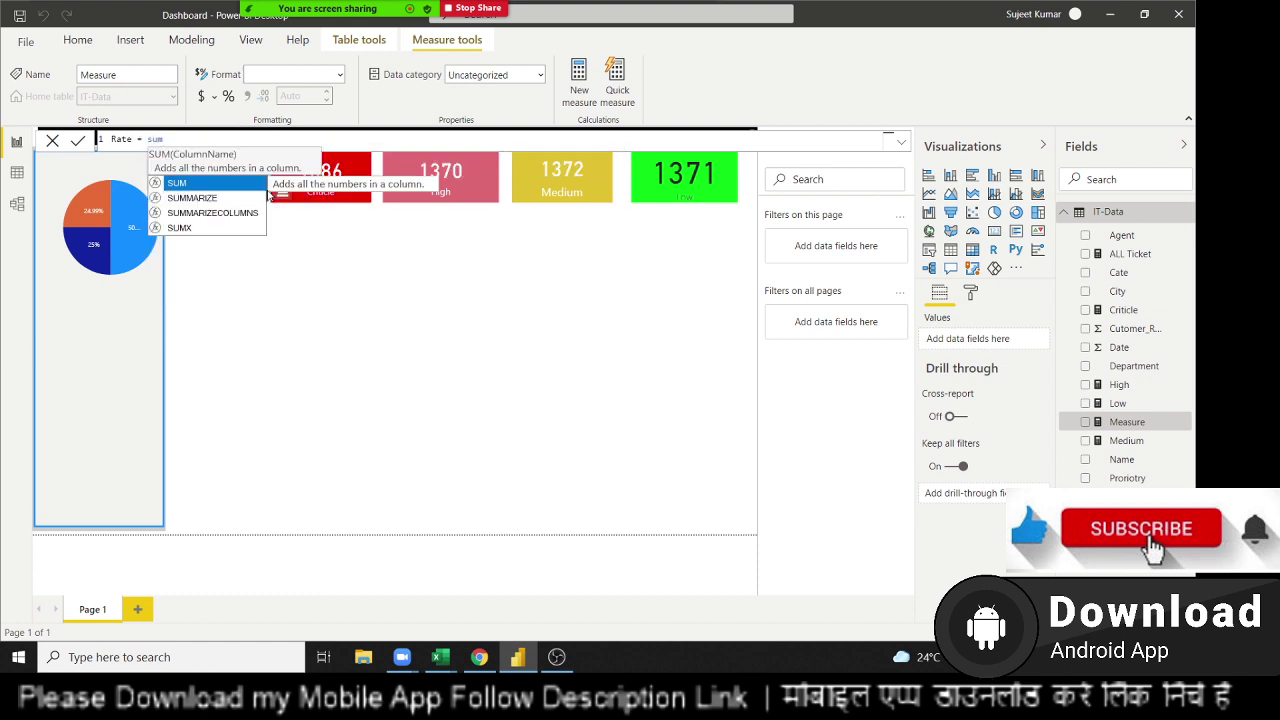
text(()
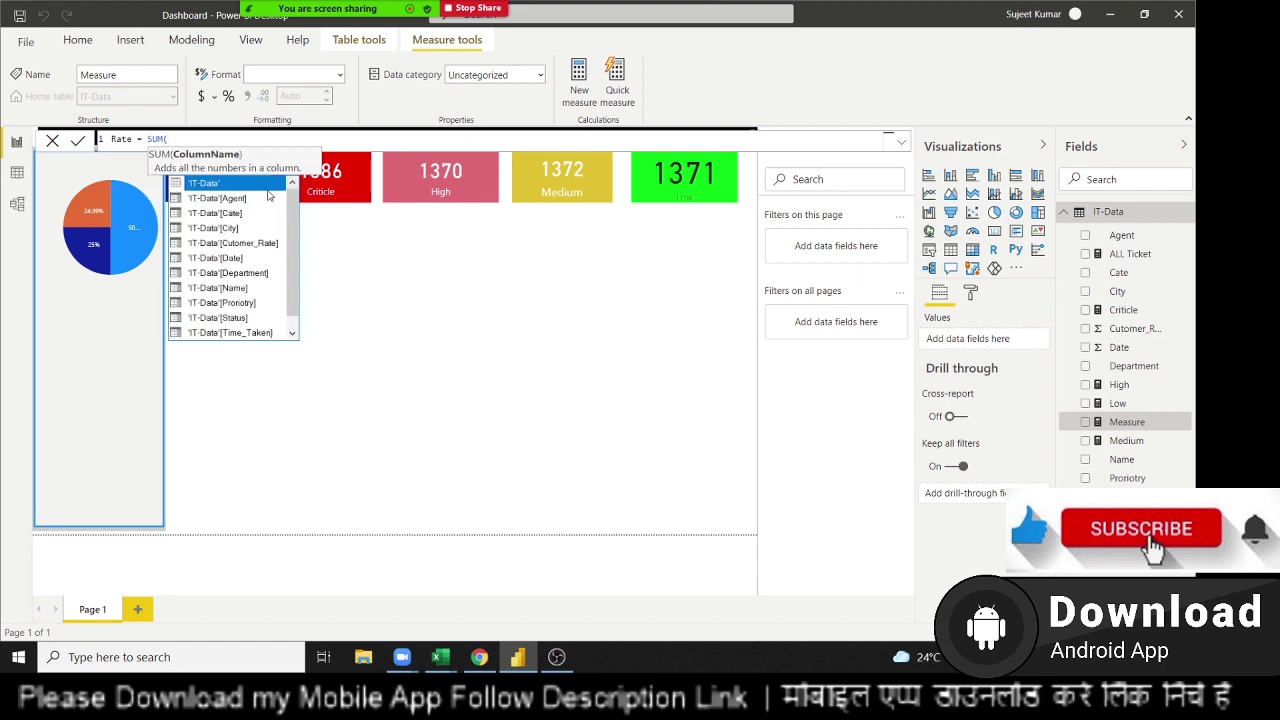
key(BackSpace)
key(BackSpace)
key(BackSpace)
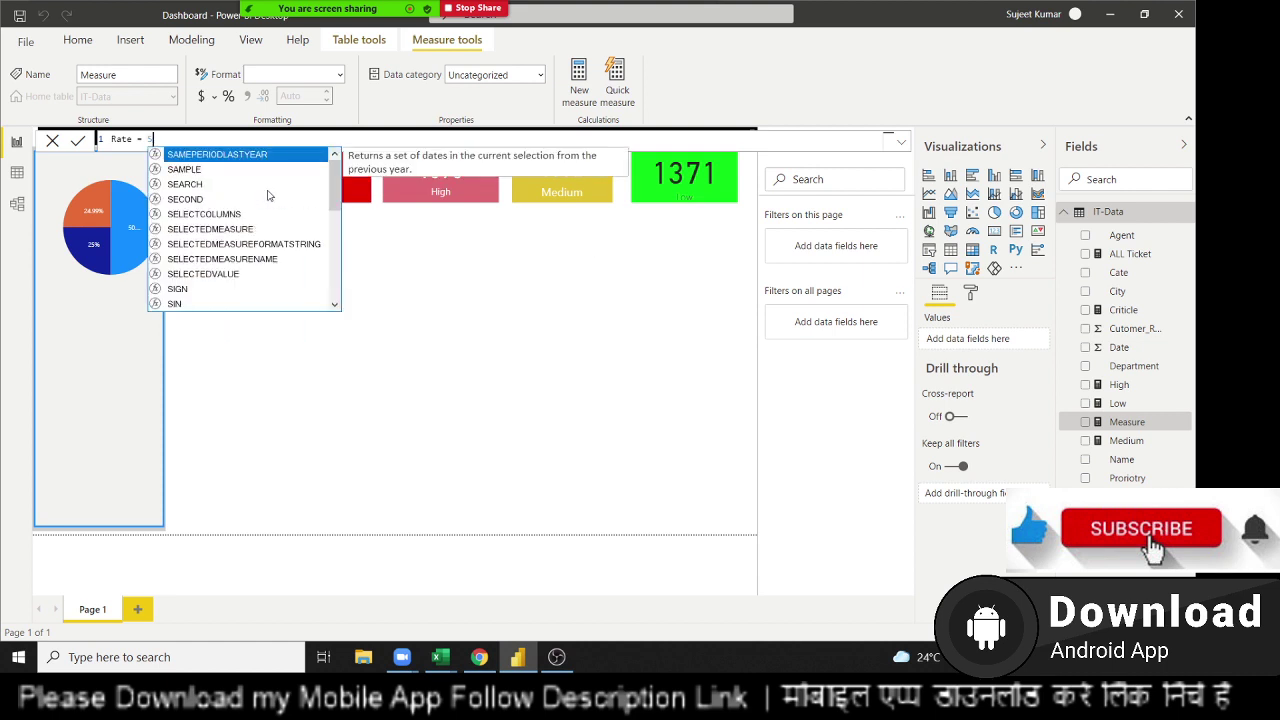
text(um)
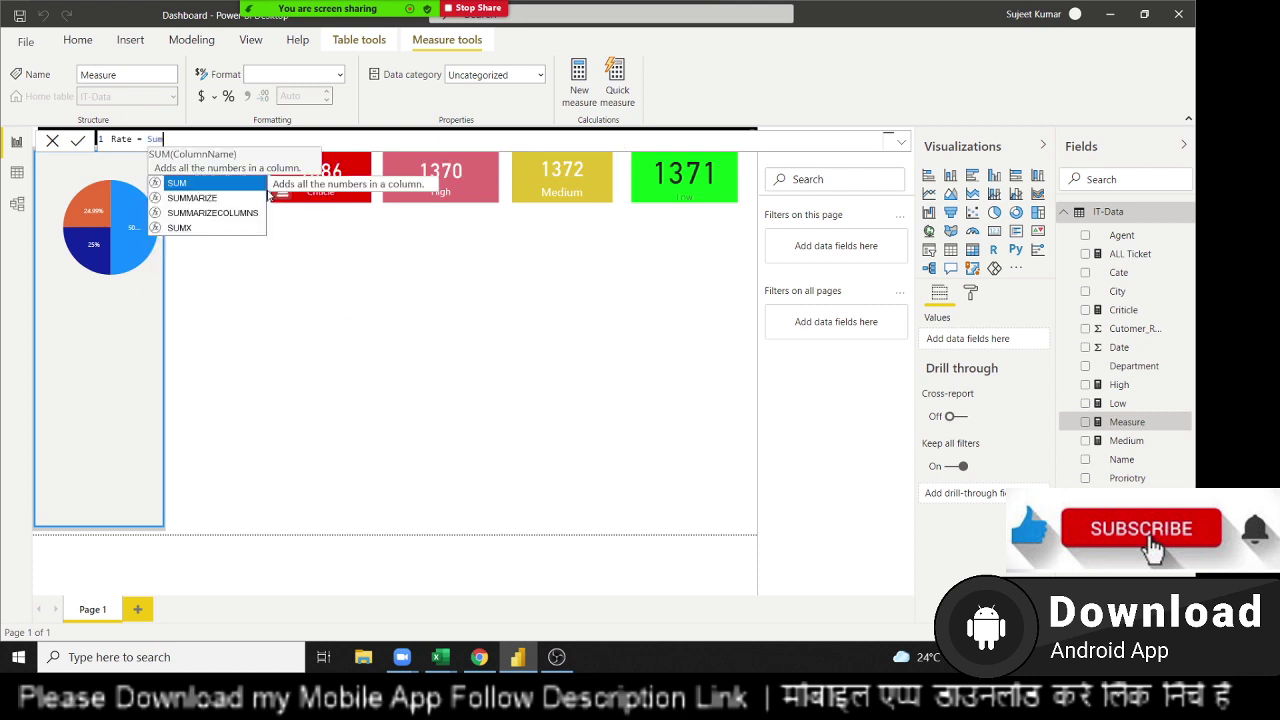
text(()
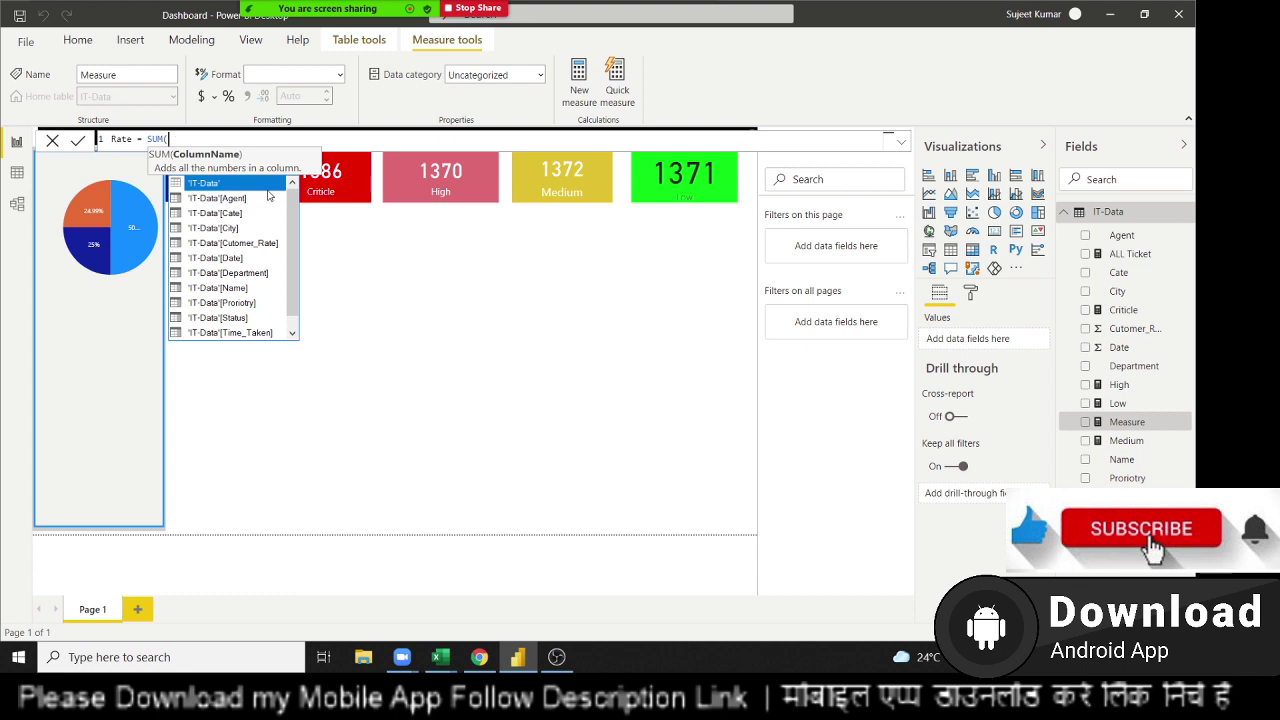
key(Down)
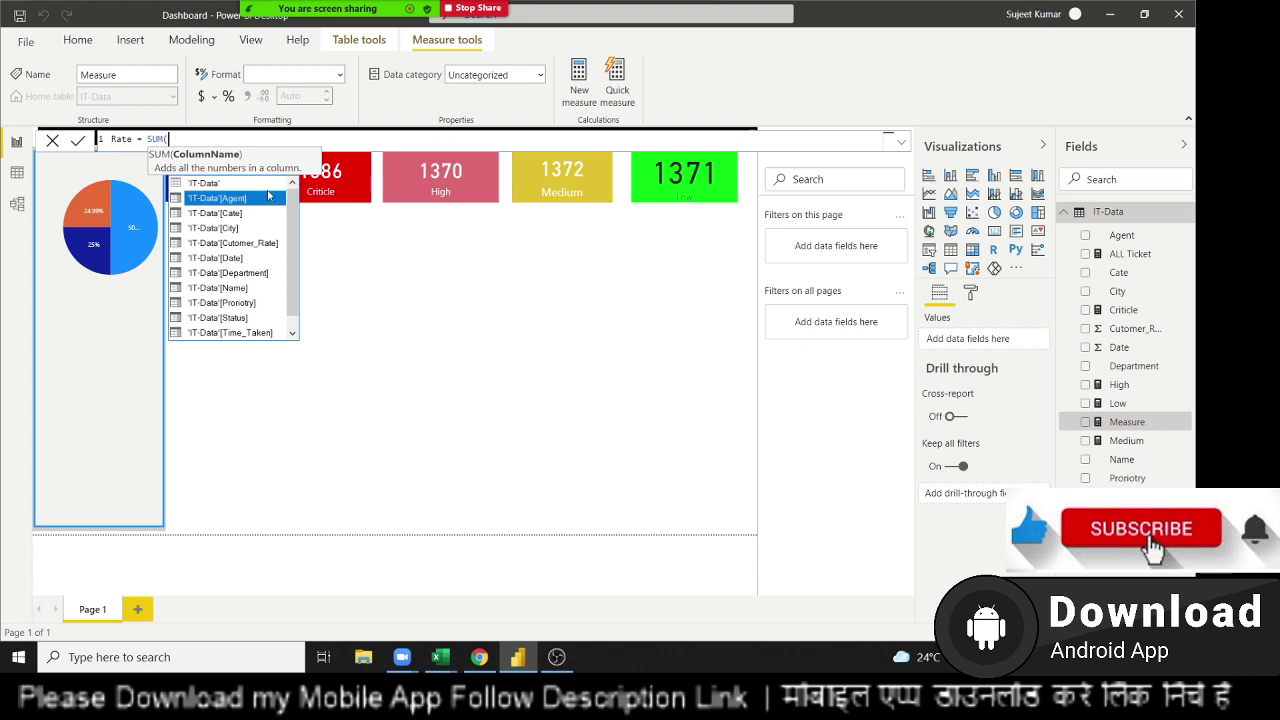
key(Down)
key(Down)
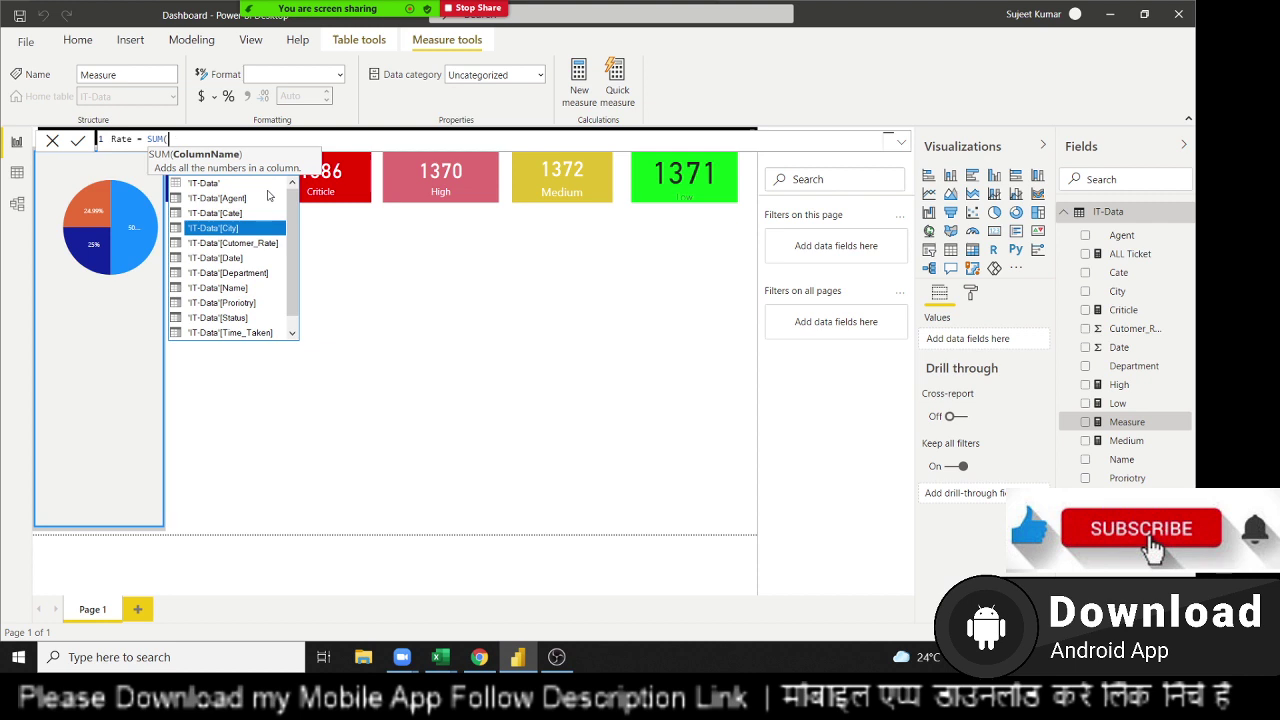
key(Up)
key(Up)
key(Up)
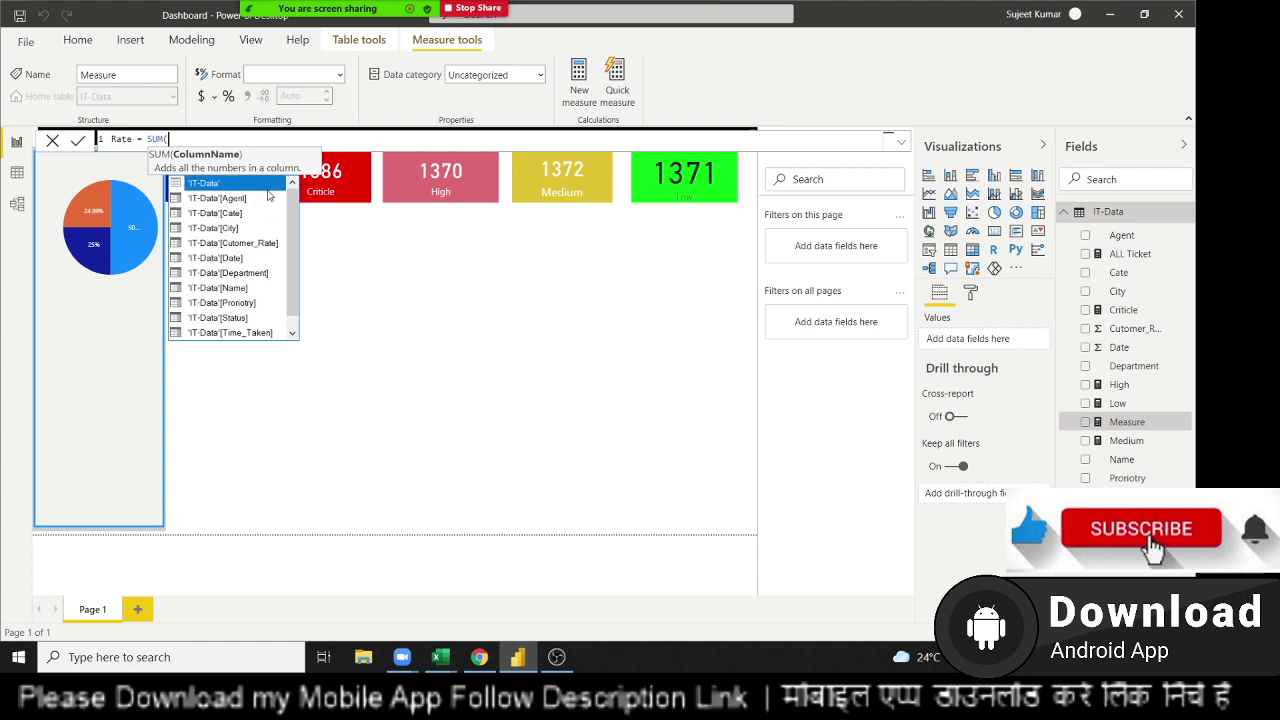
key(Down)
key(Down)
key(Down)
key(Down)
key(Down)
key(Down)
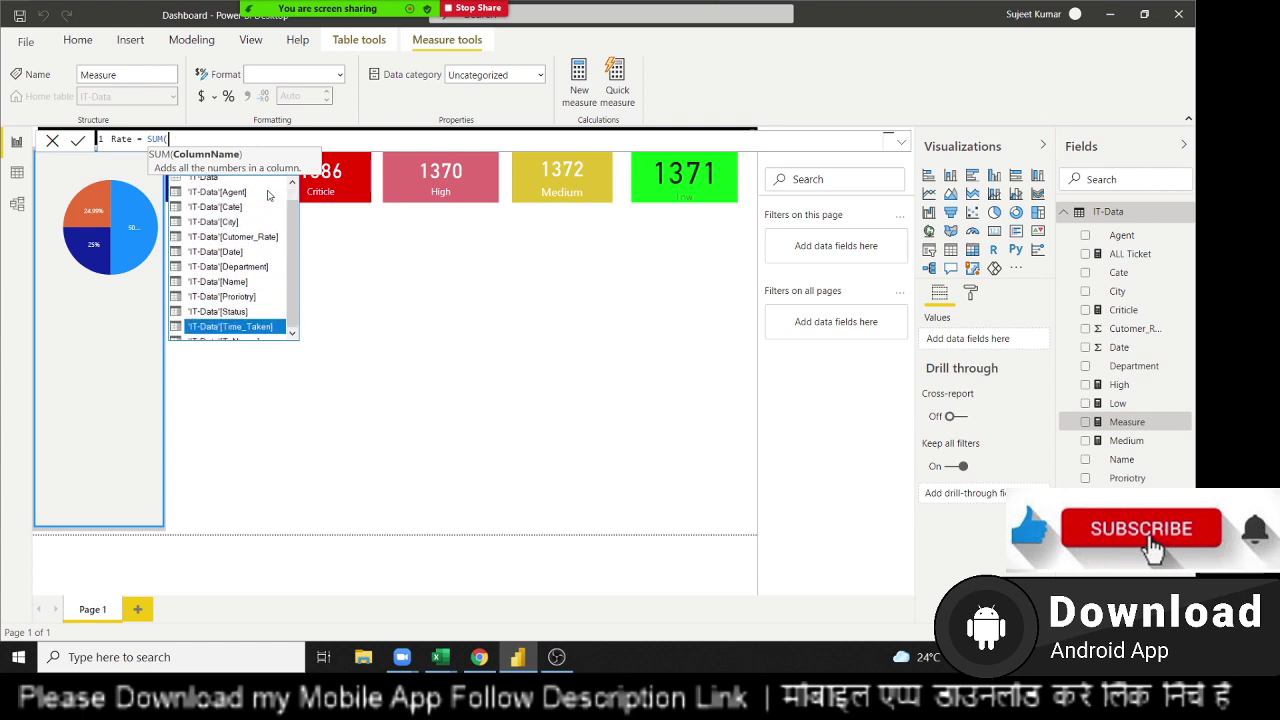
key(Down)
key(Up)
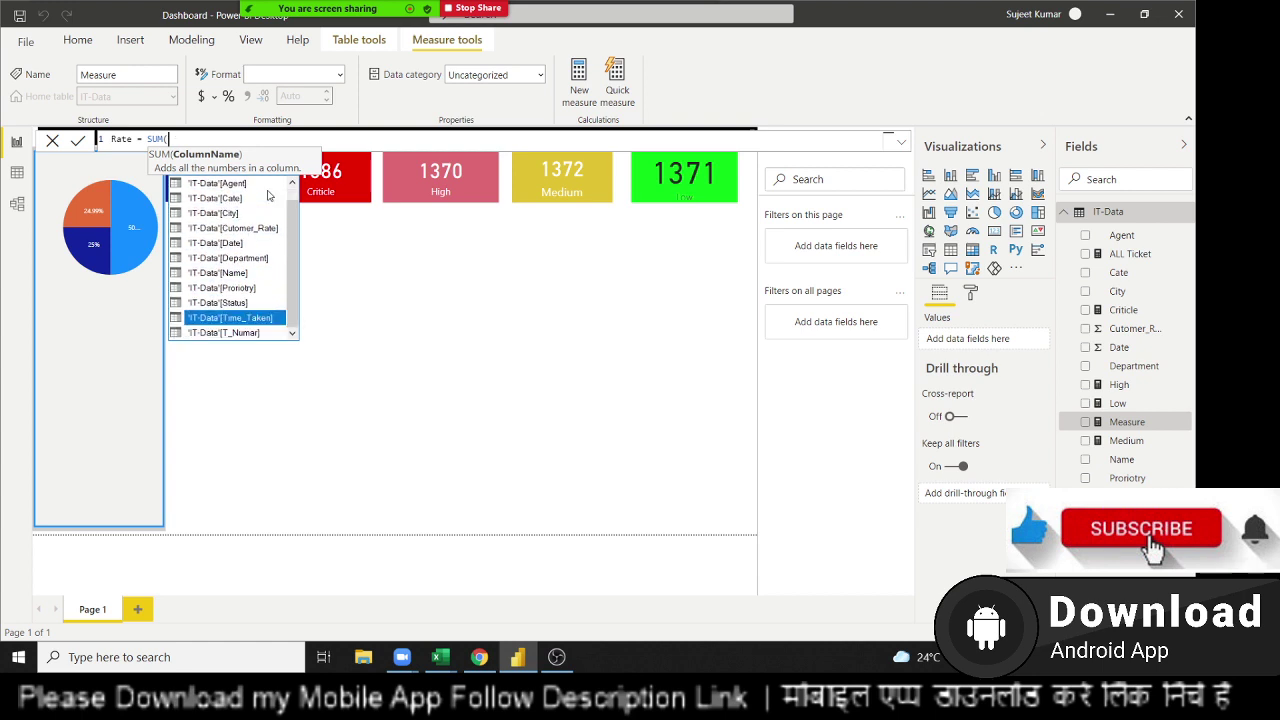
key(Tab)
Divide Rate's sum by COUNT('IT-Data'[T_Numar]) and commit the formula
text())
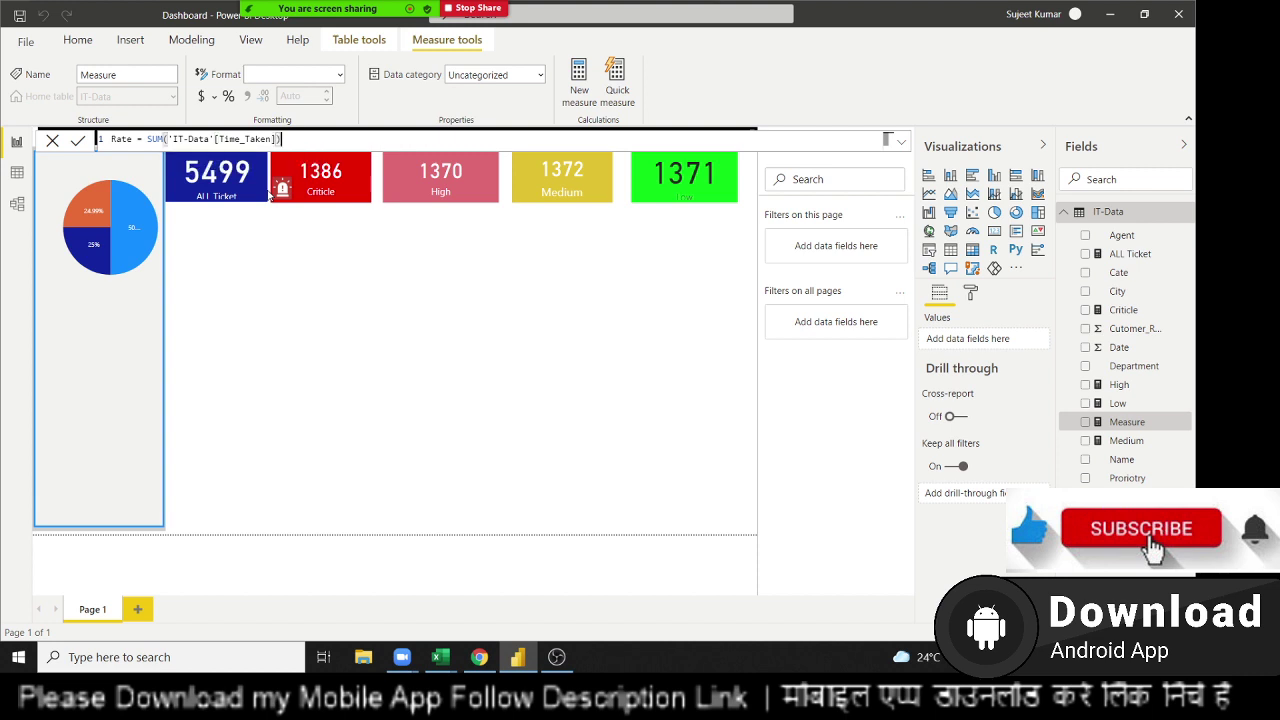
text(/)
text(cop)
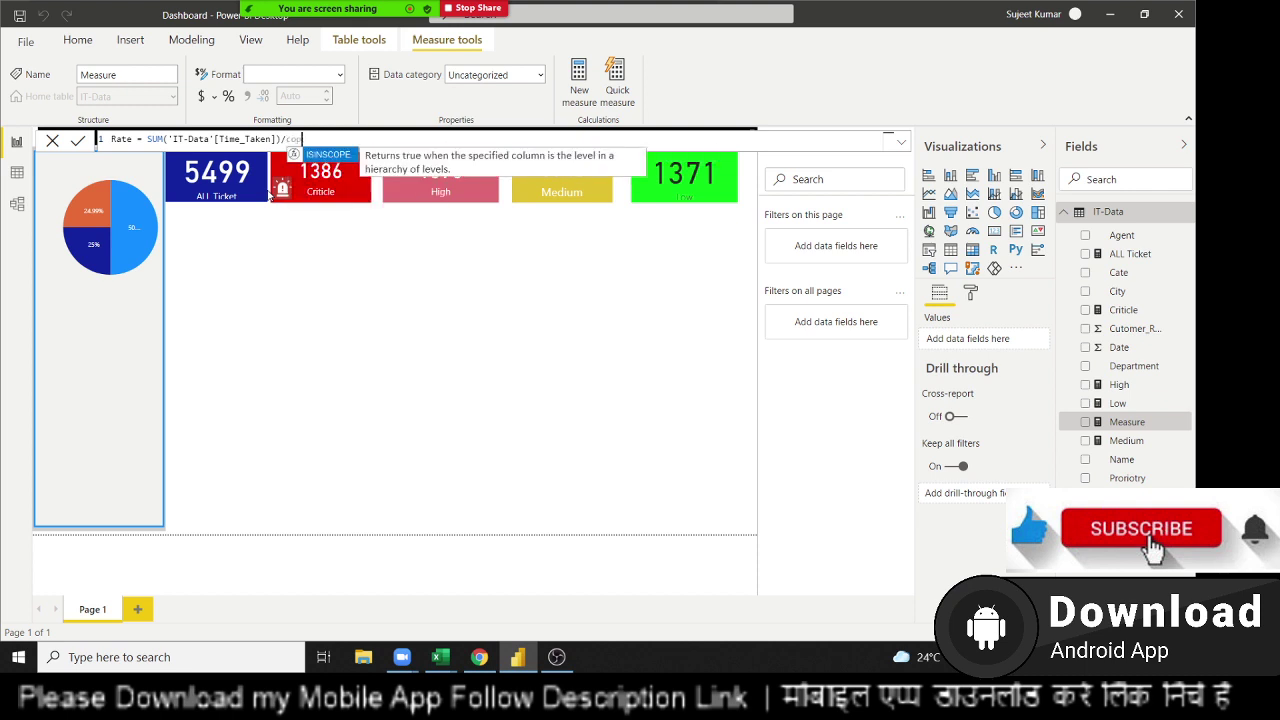
key(BackSpace)
text(u)
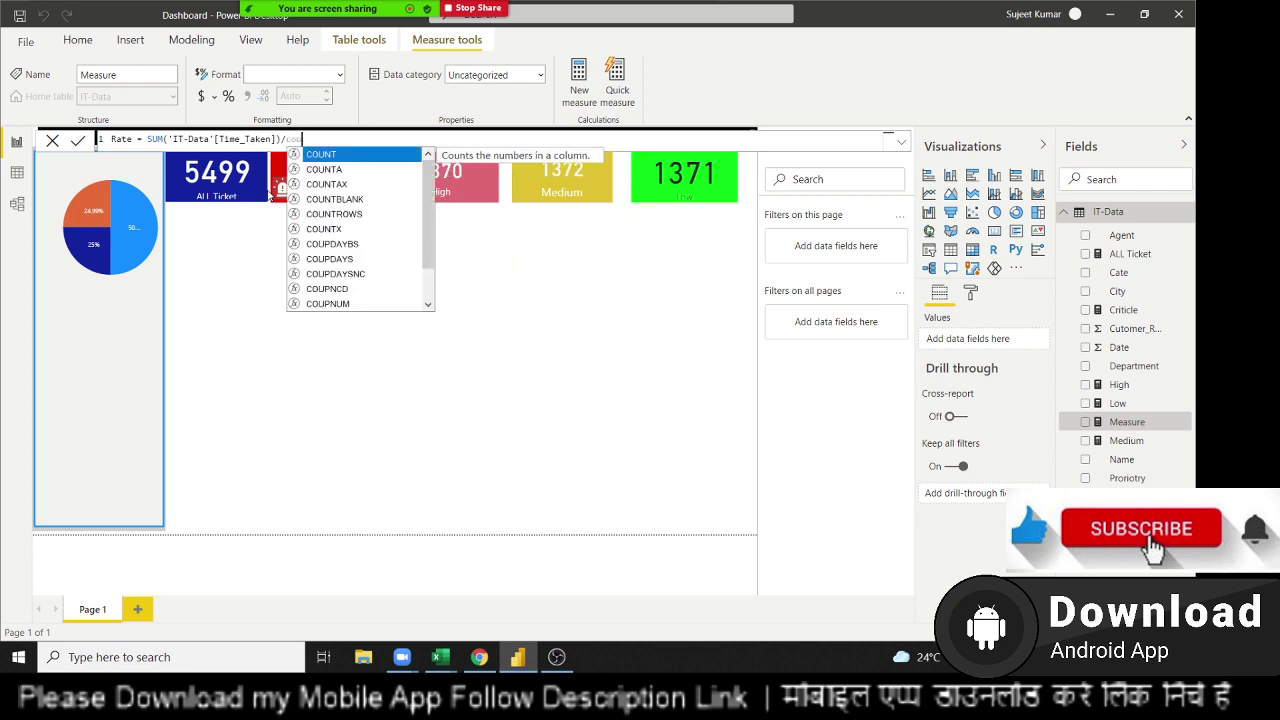
text(n)
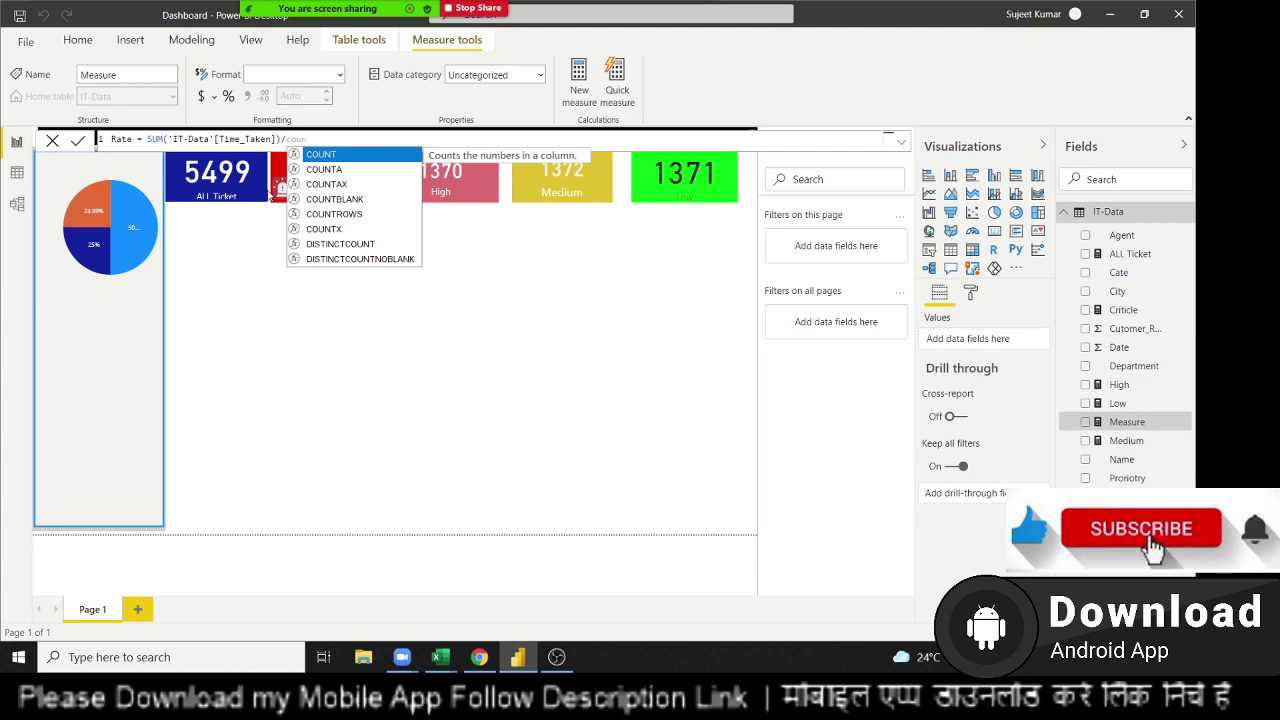
key(Tab)
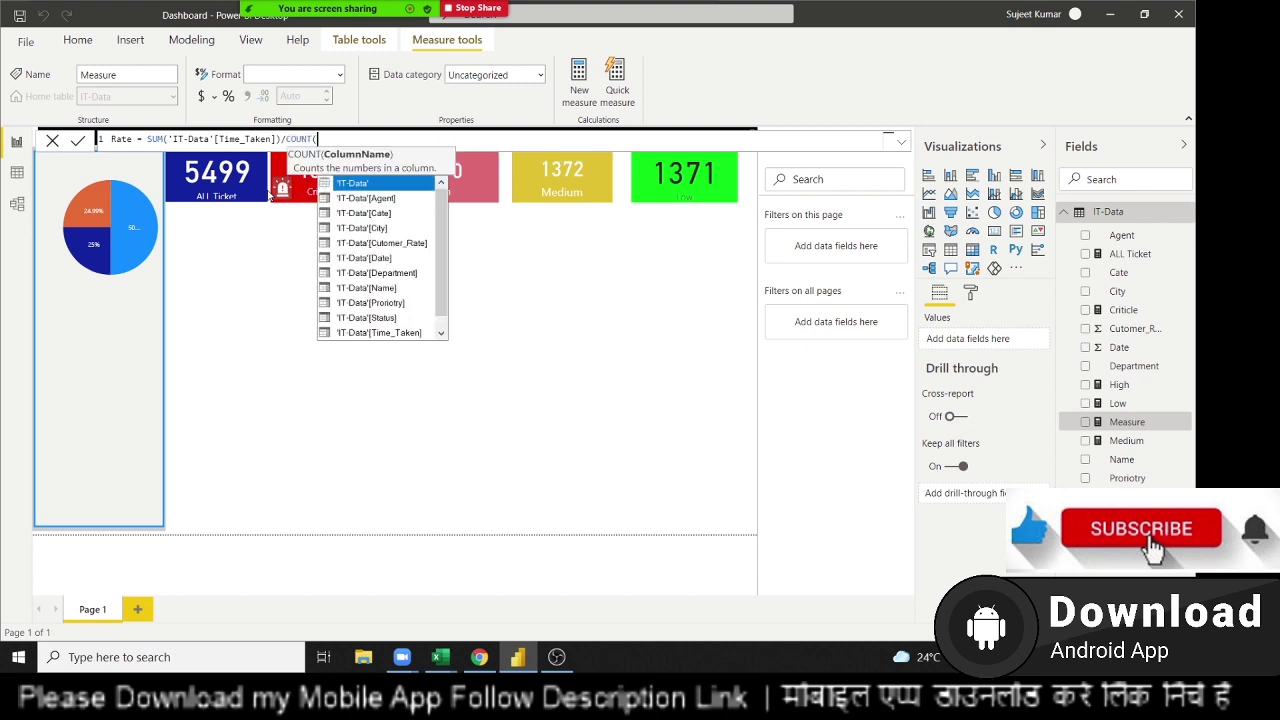
key(Down)
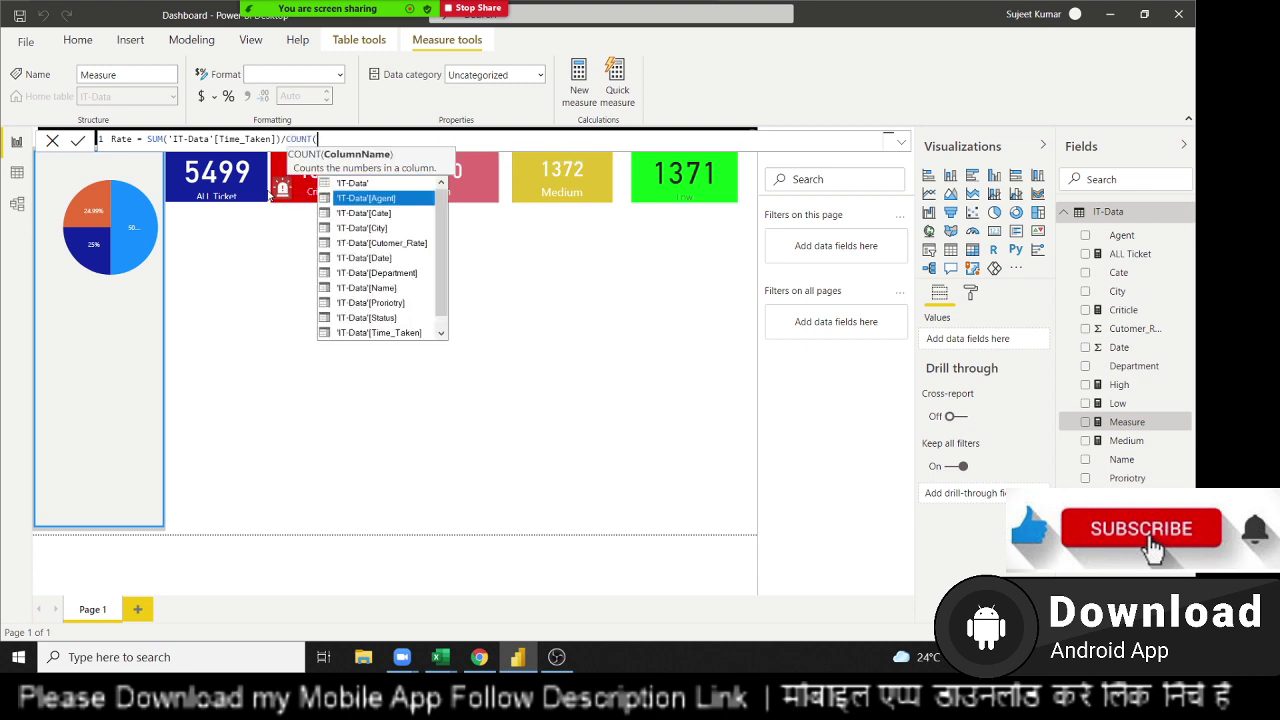
key(Down)
key(Down)
key(Down)
key(Up)
key(Up)
key(Up)
key(Up)
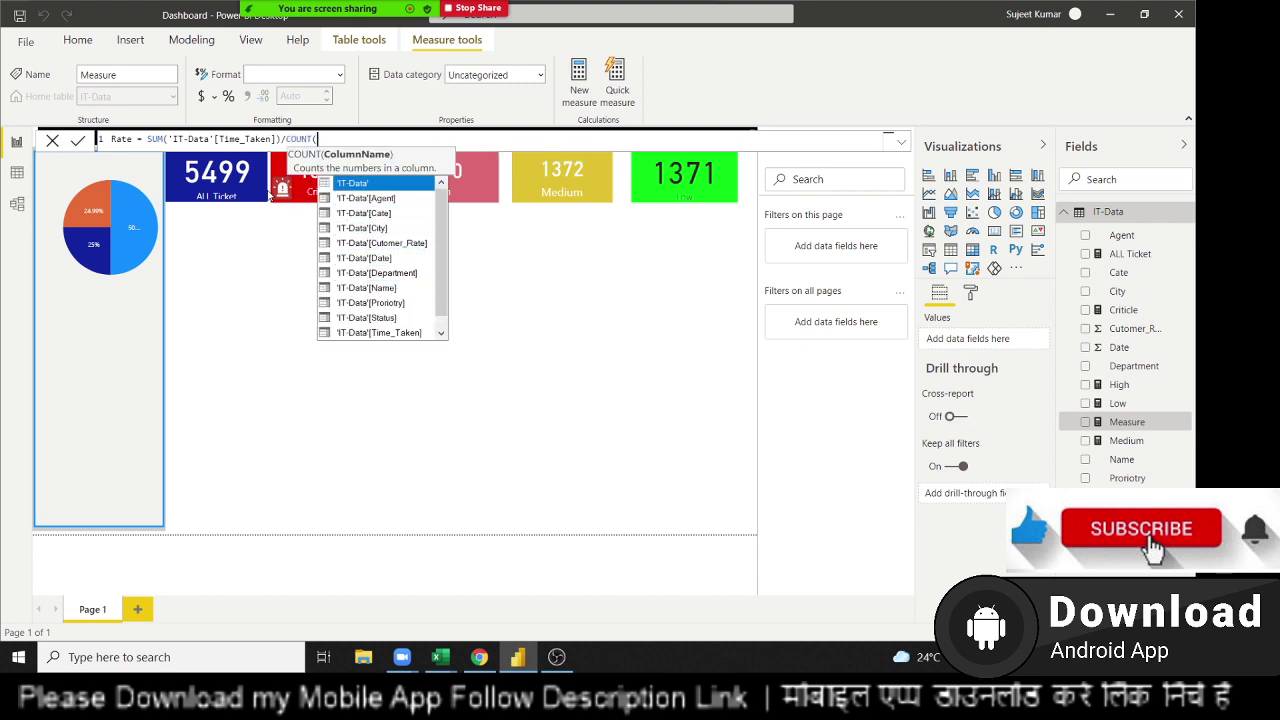
key(Down)
key(Down)
key(Down)
key(Down)
key(Down)
key(Down)
key(Down)
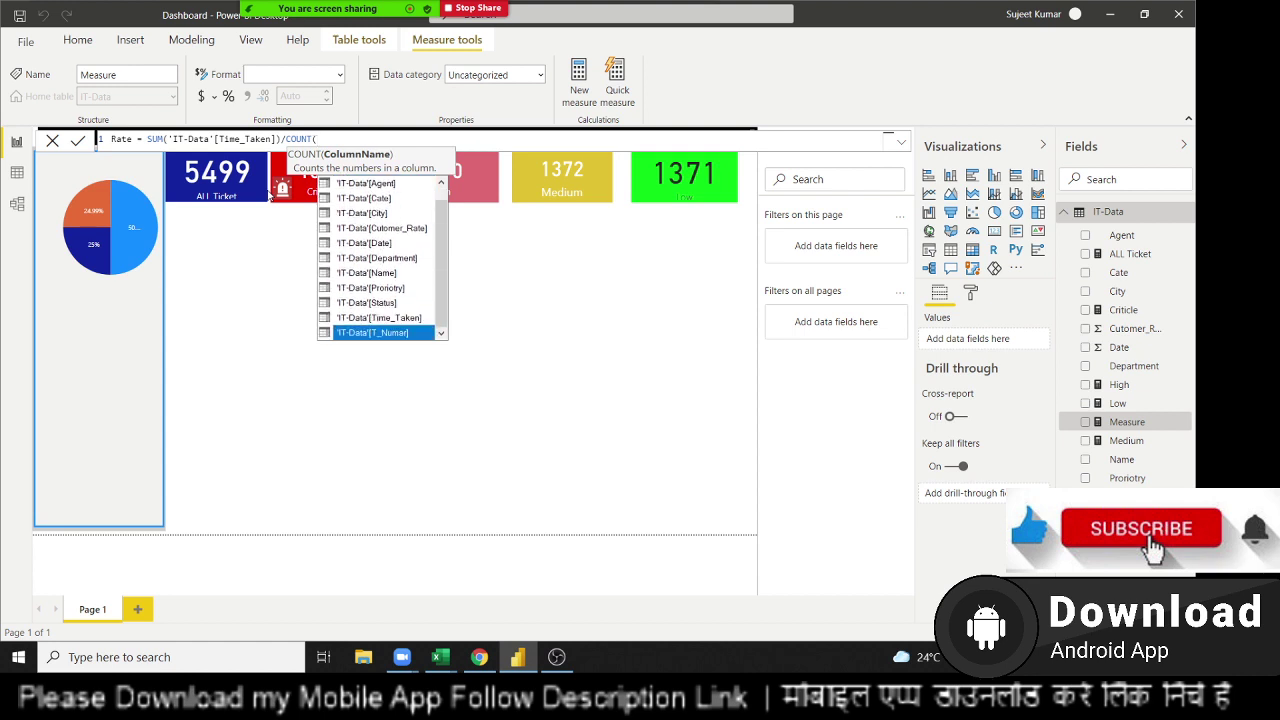
key(Tab)
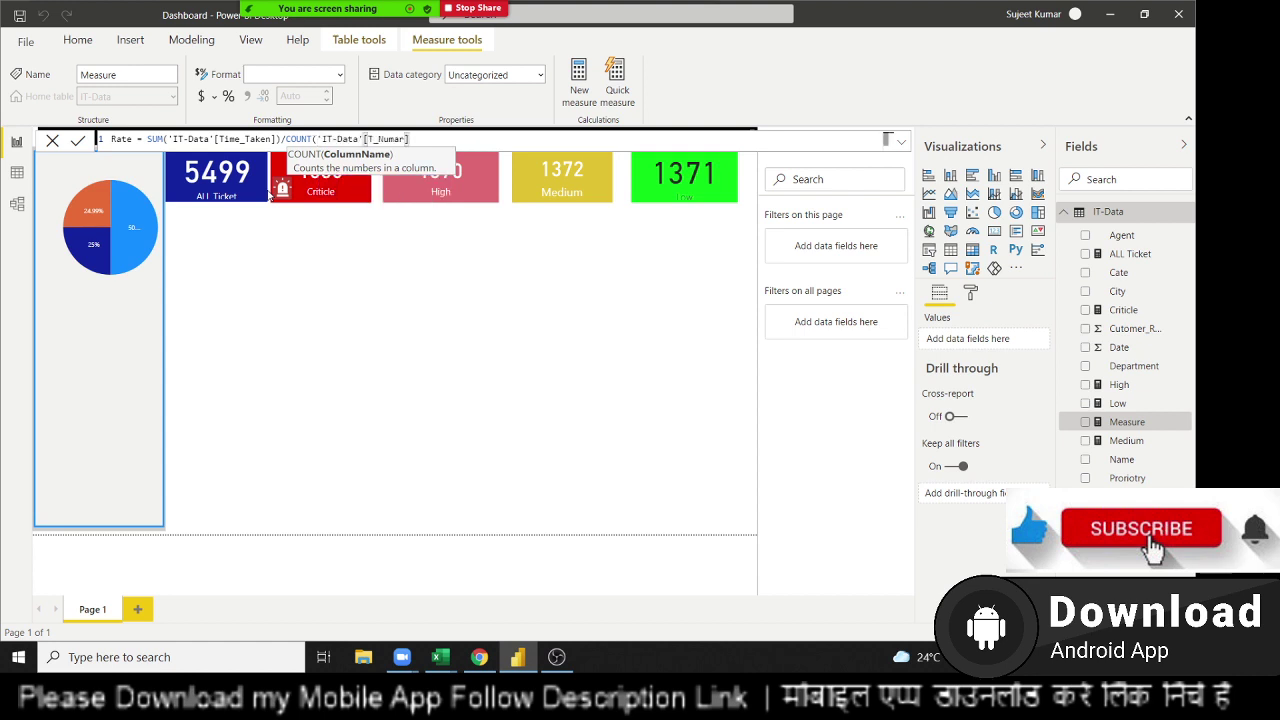
text())
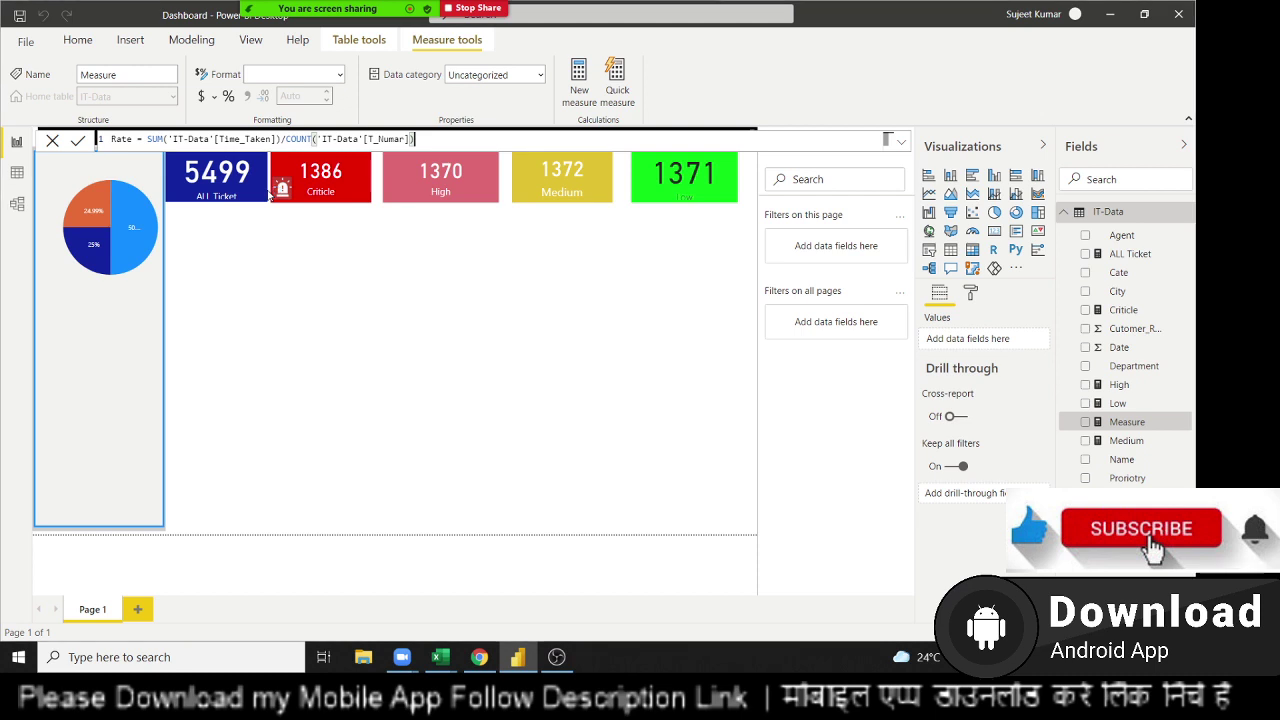
key(Return)
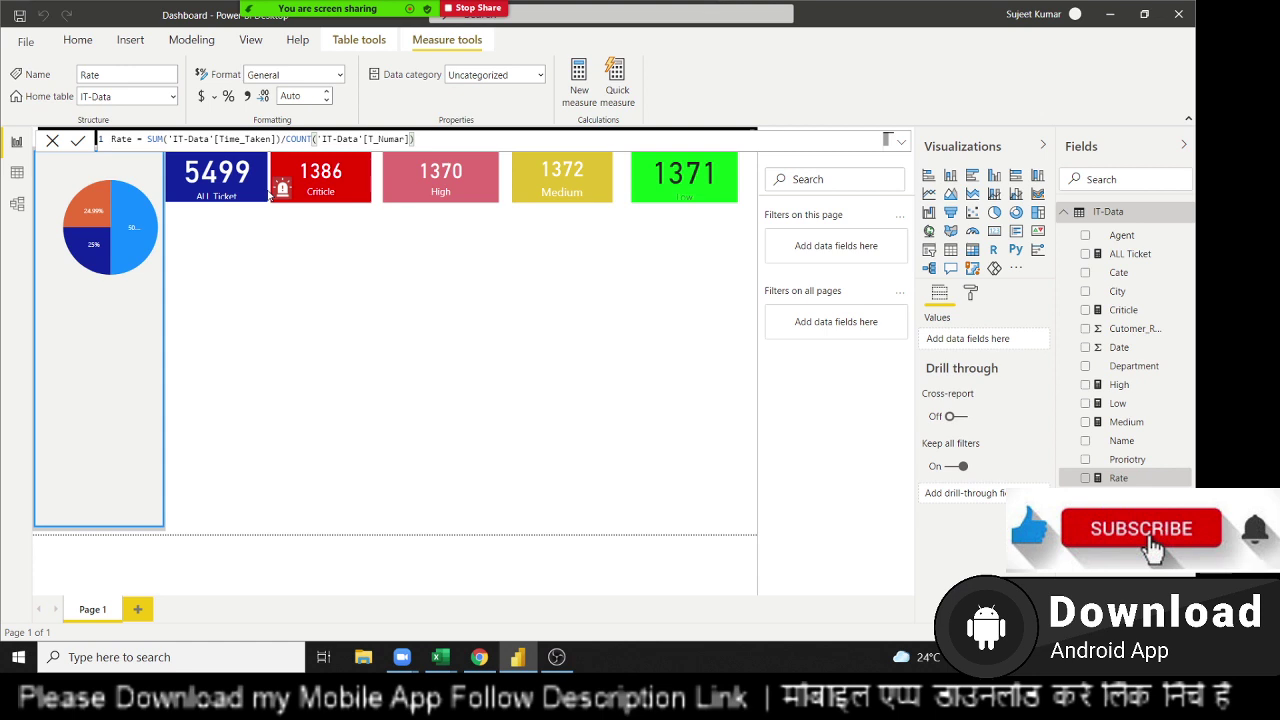
Close the measure editor and return to the IT -Services Desk canvas
click(335, 296)
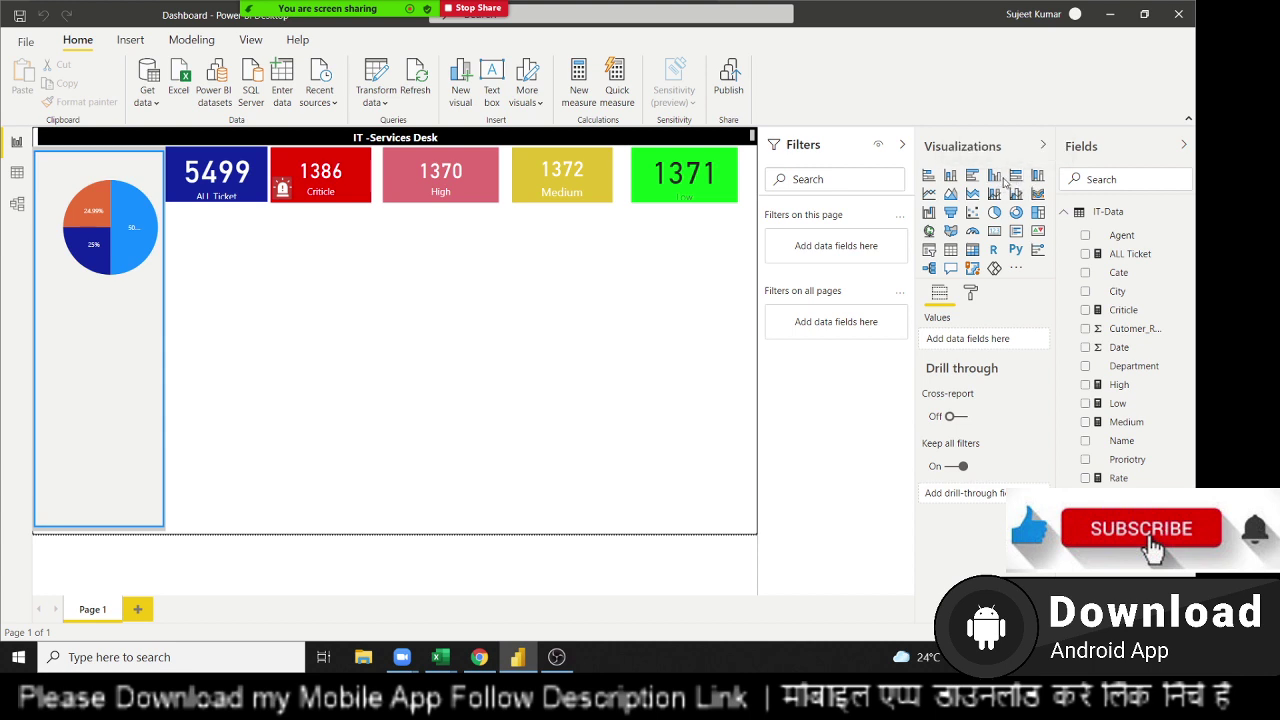
Add a stacked bar chart of Rate at the canvas centre and start another new measure
click(925, 174)
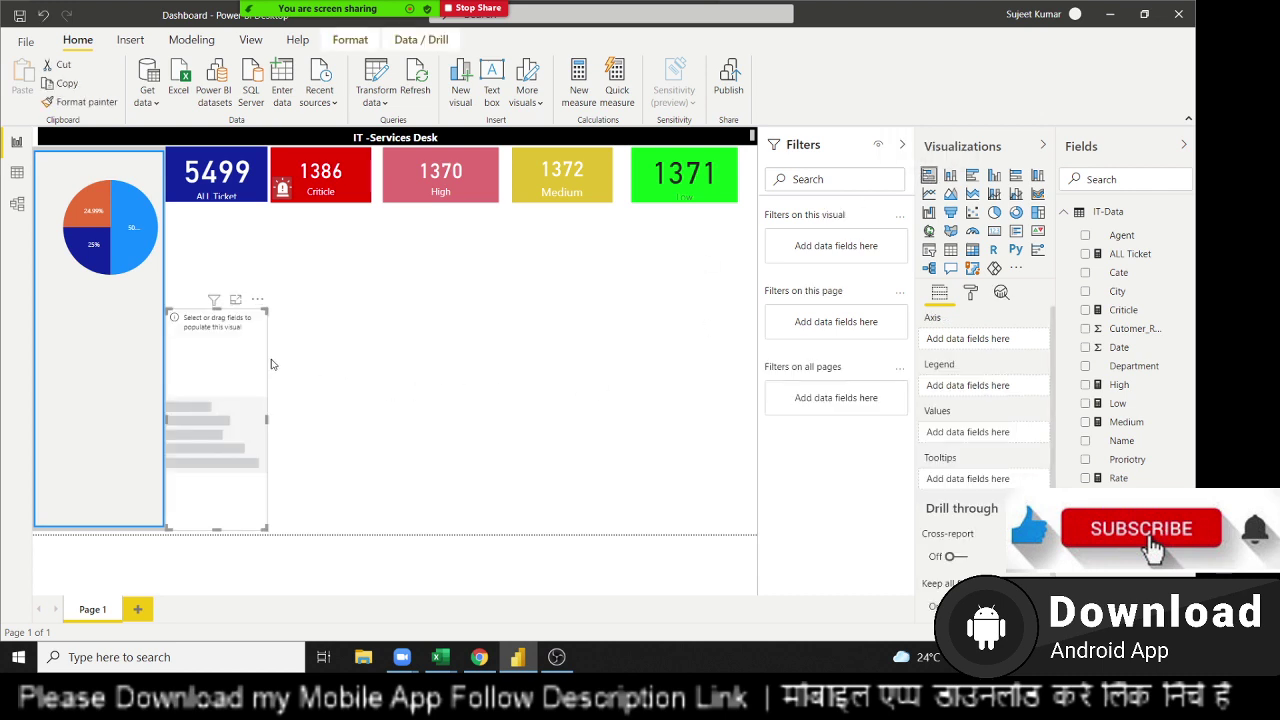
drag(264, 370, 457, 313)
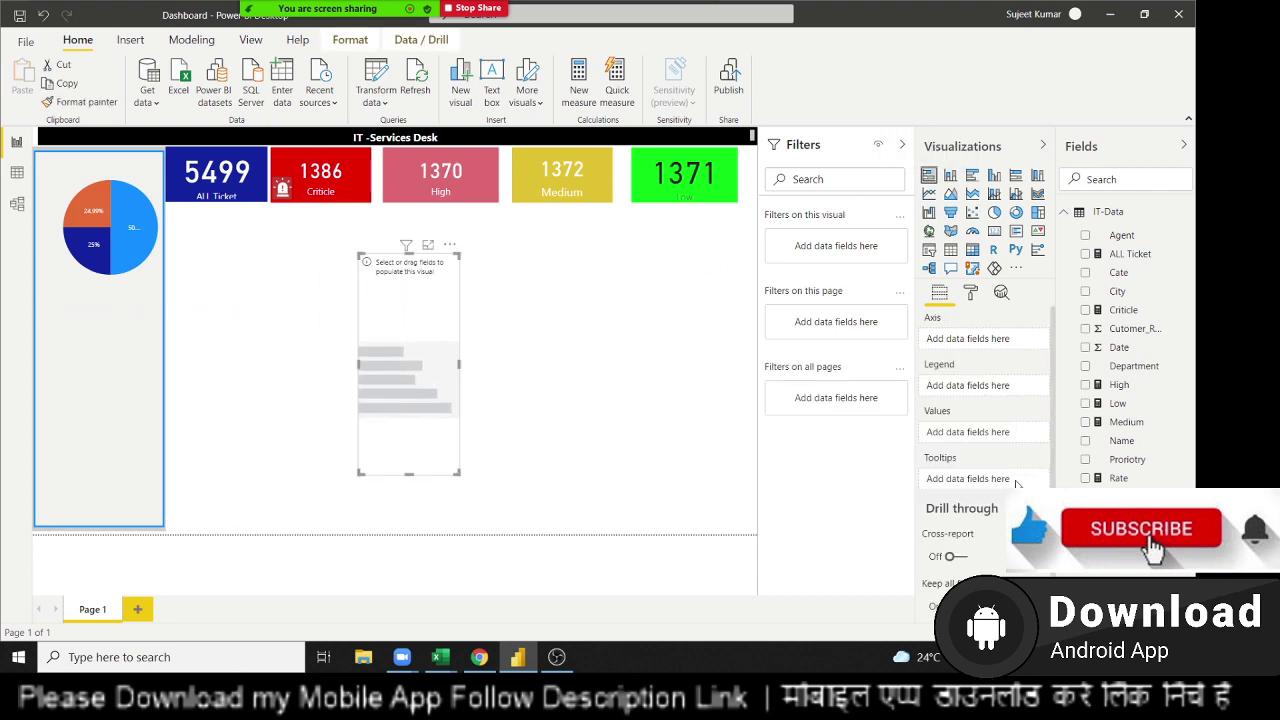
drag(1122, 481, 442, 445)
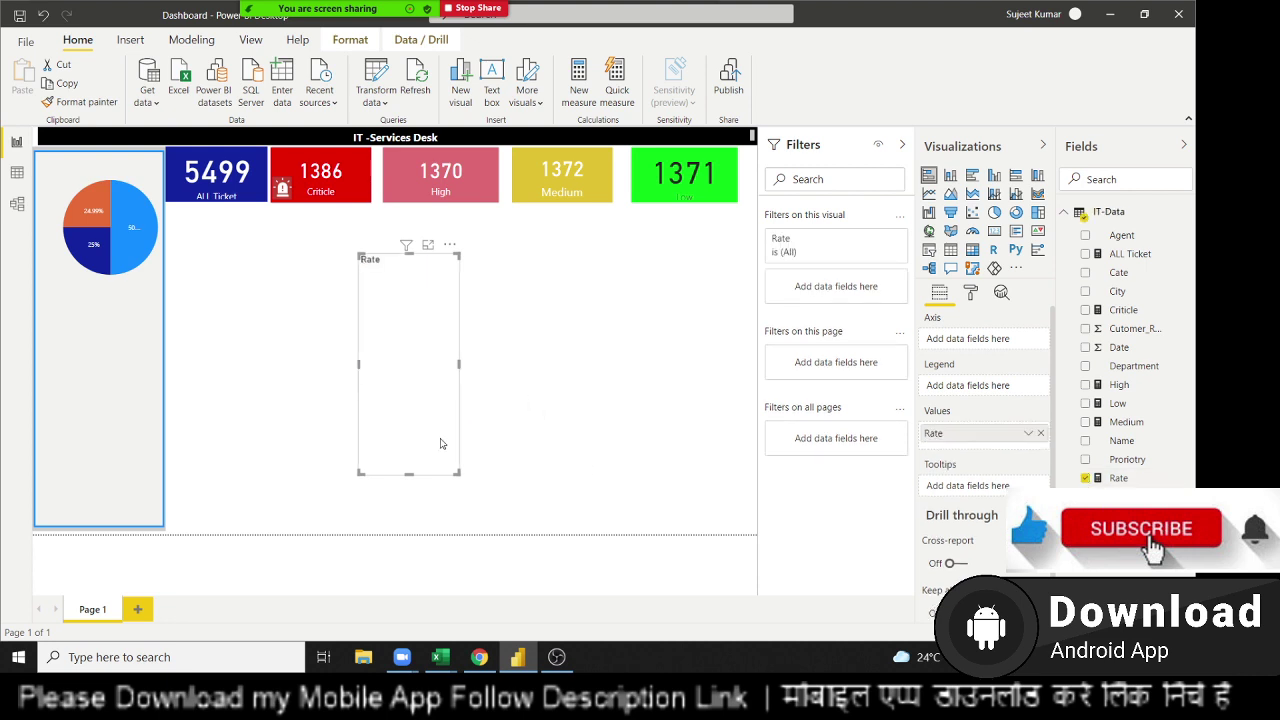
click(459, 369)
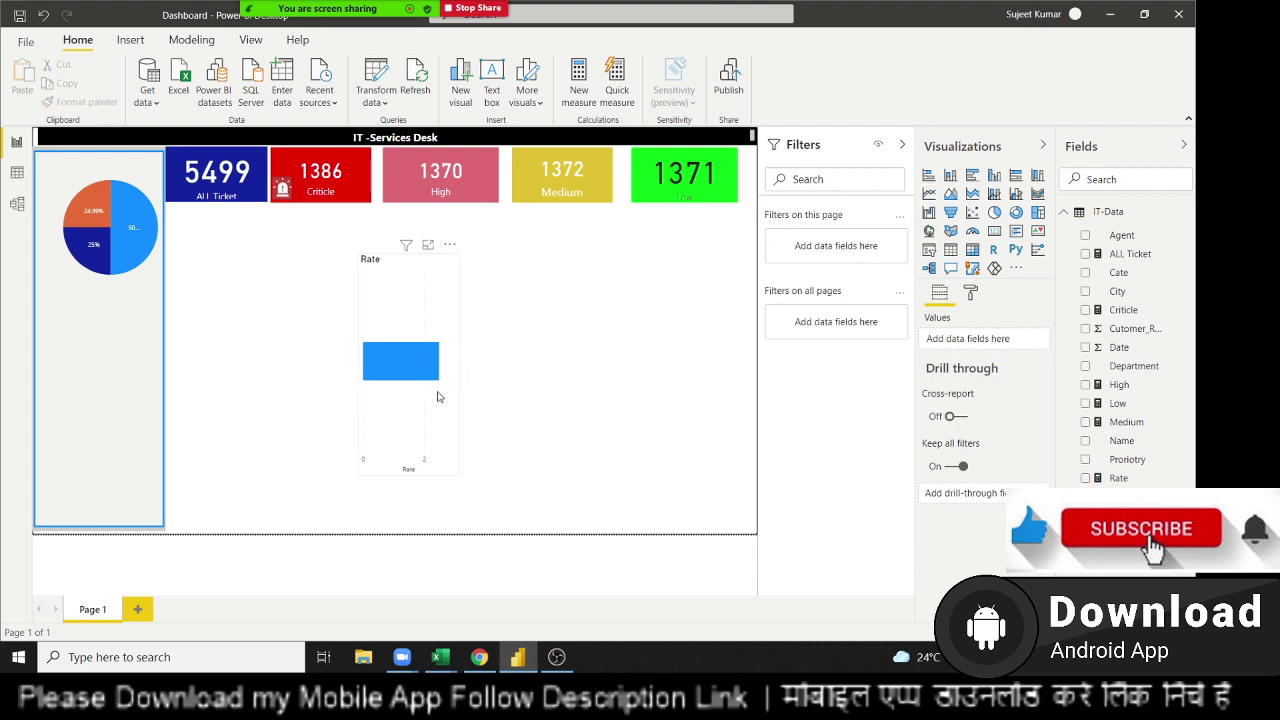
click(409, 300)
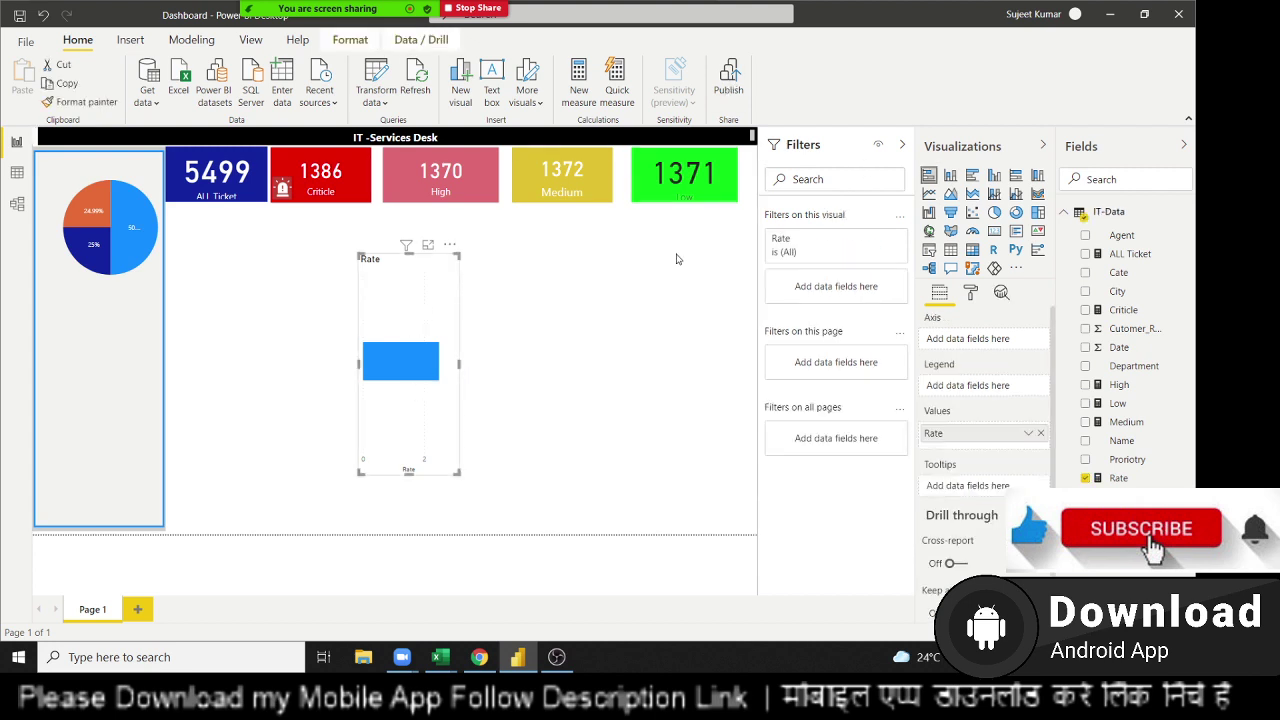
click(583, 100)
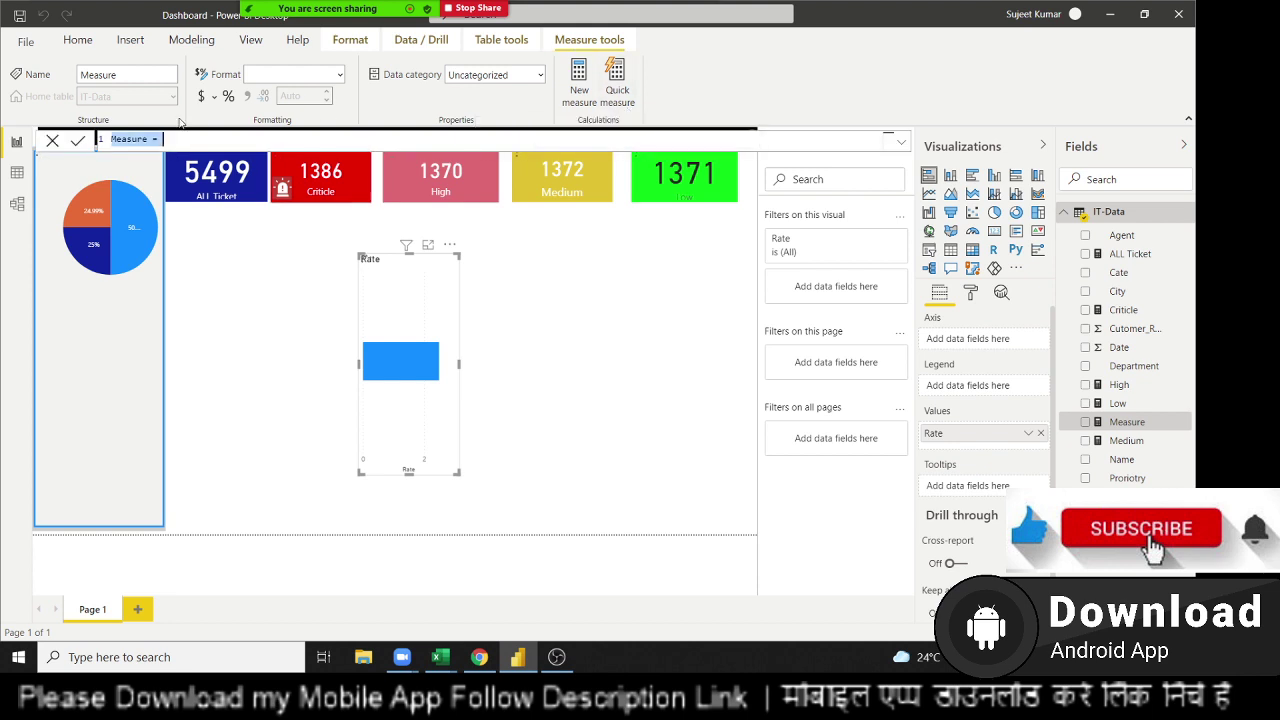
Define the constant measure 100% = 1 and go back to the canvas
double_click(140, 140)
text(100)
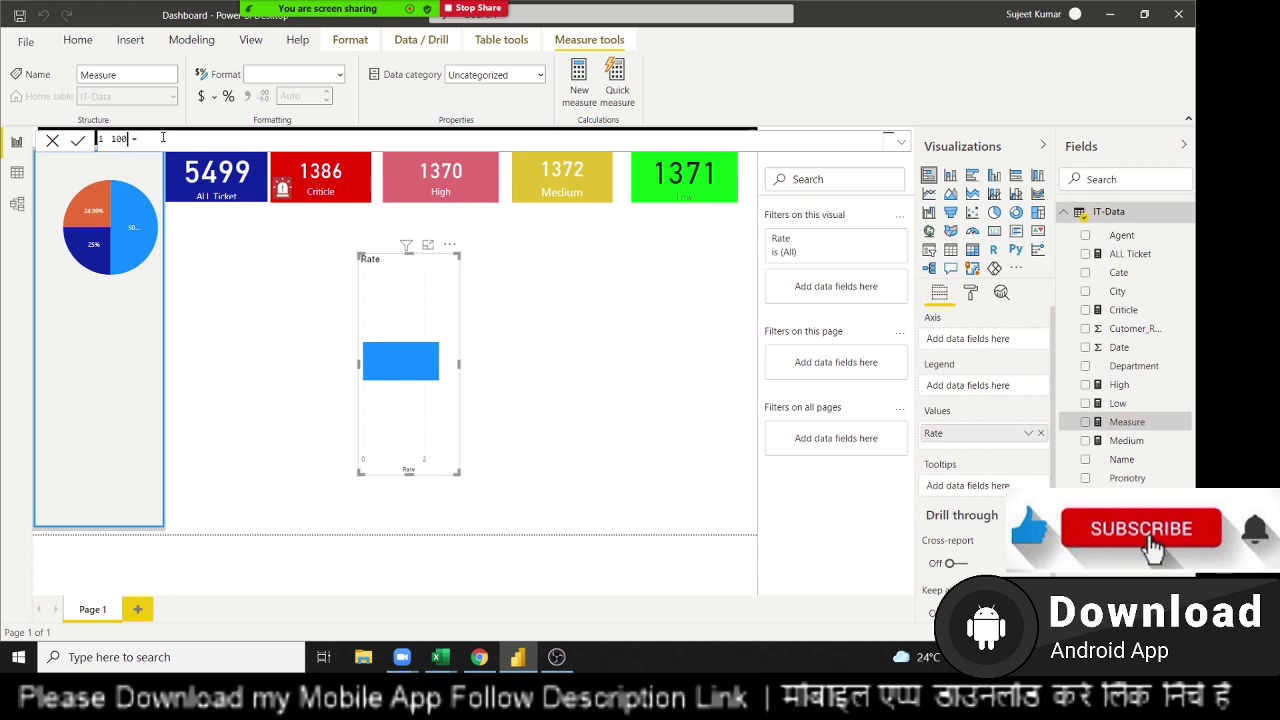
text(%)
key(Return)
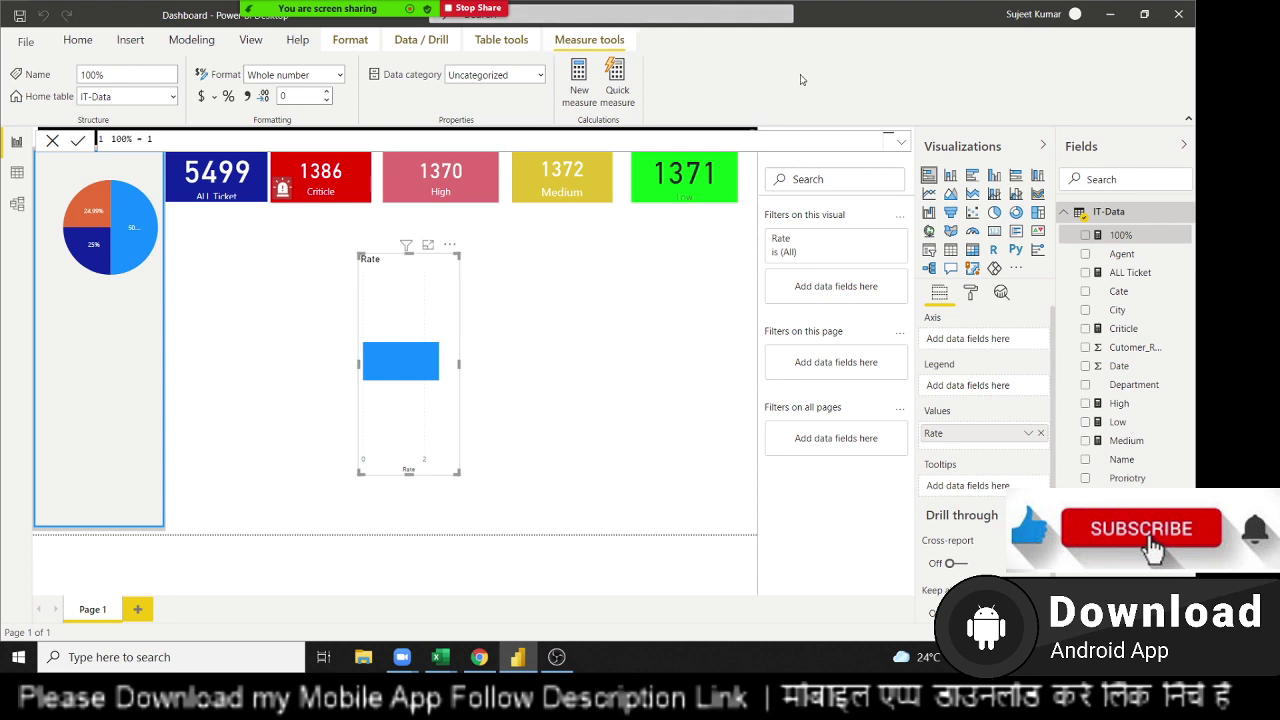
click(646, 277)
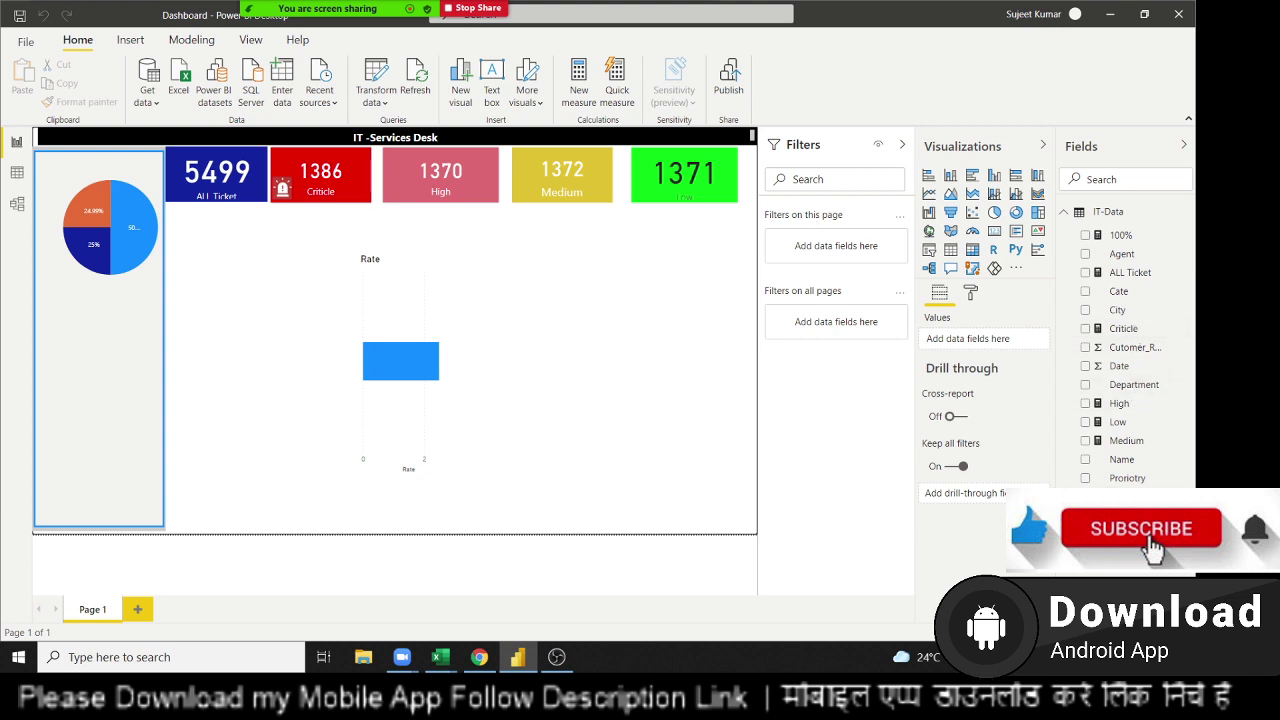
Add the 100% measure to the Rate bar chart and widen the chart
mouse_move(1120, 235)
mouse_down()
mouse_move(1072, 390)
mouse_move(305, 286)
mouse_move(404, 358)
mouse_up()
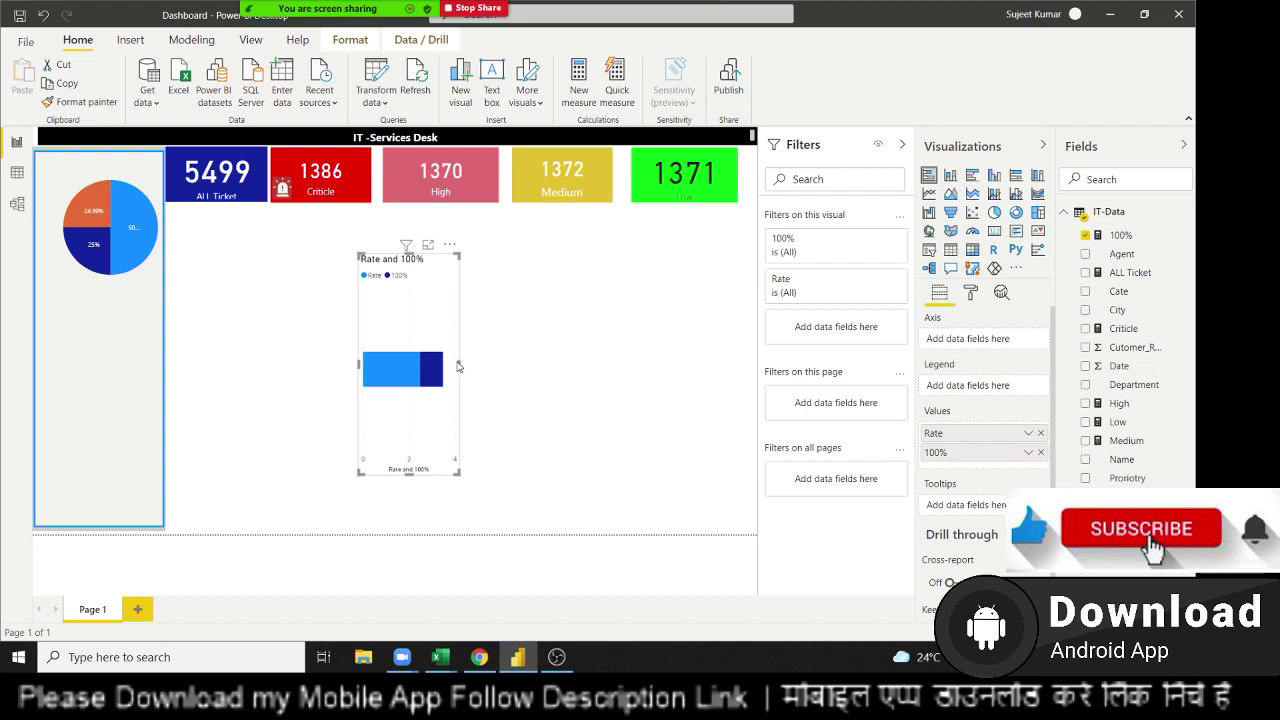
drag(458, 366, 593, 375)
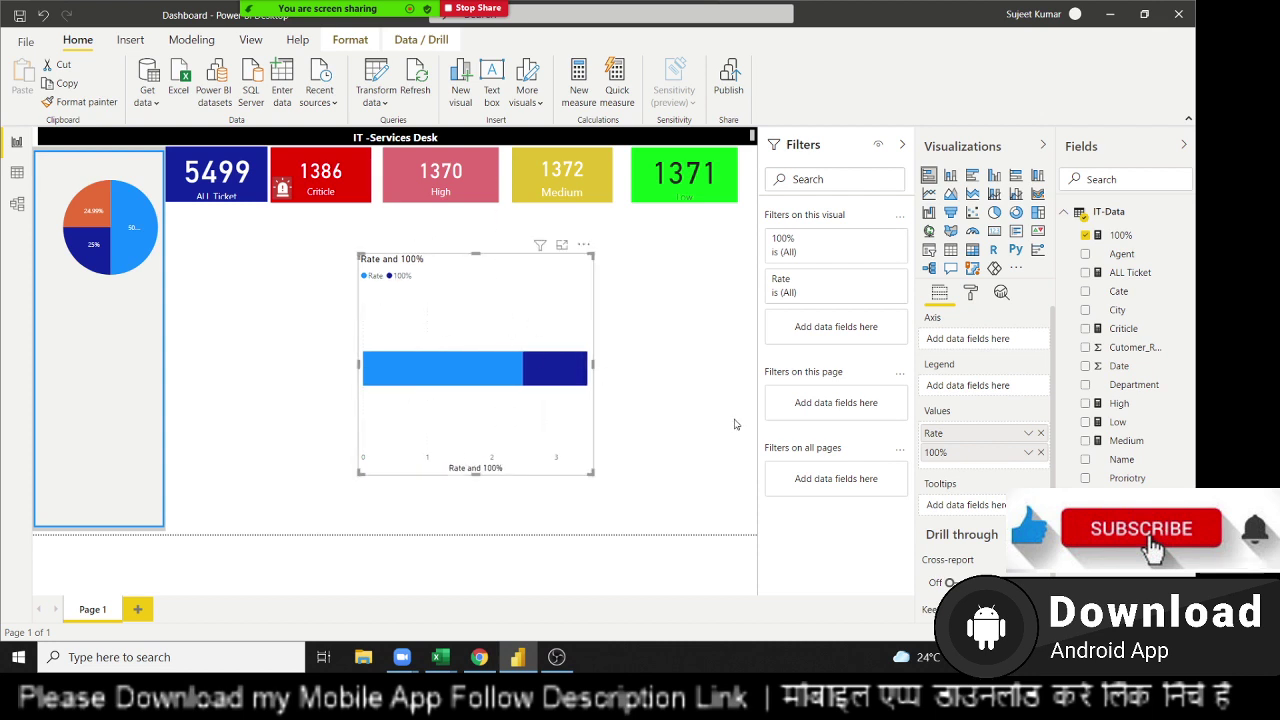
Turn off the Rate and 100% chart's background, keeping its title
click(970, 292)
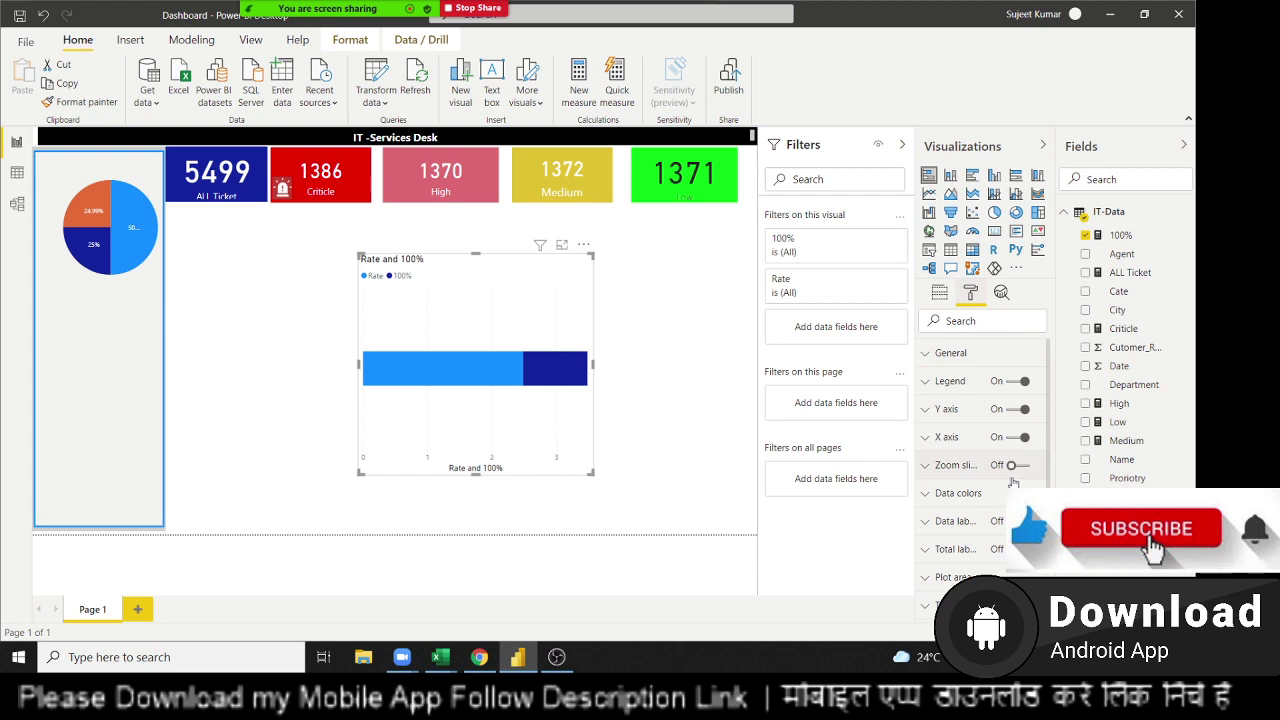
scroll(1010, 470, down, 3)
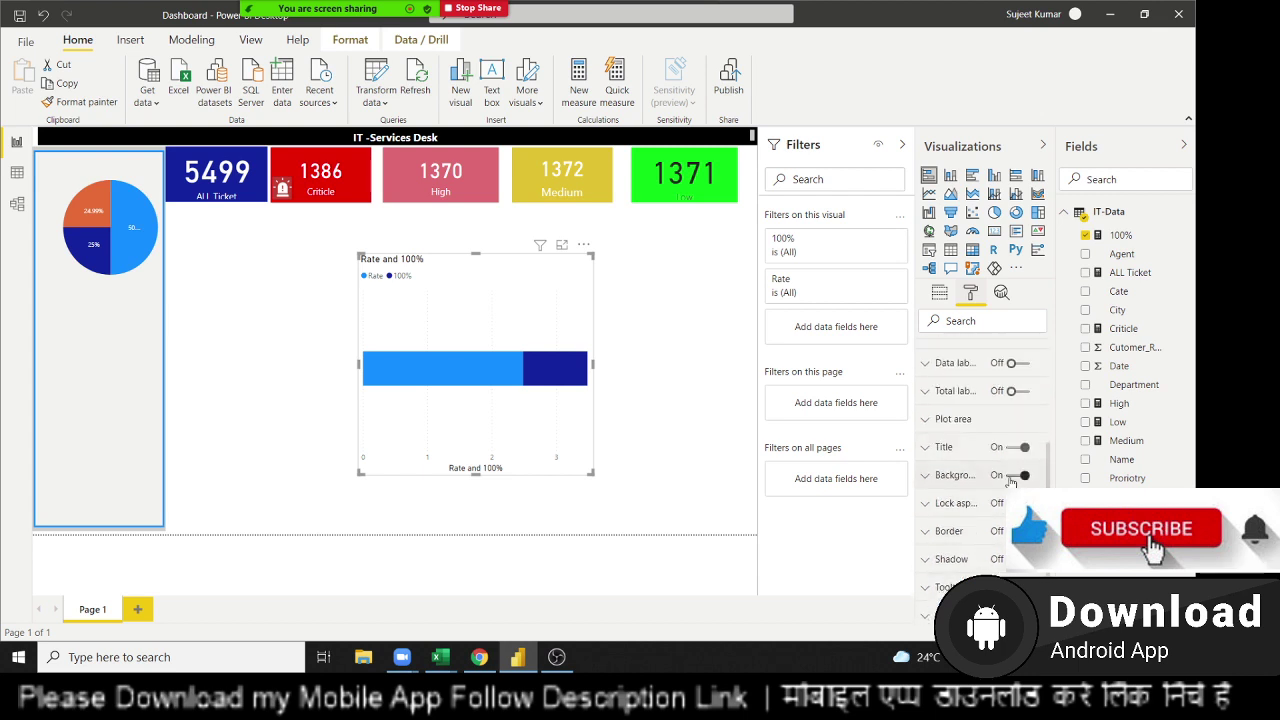
click(1011, 476)
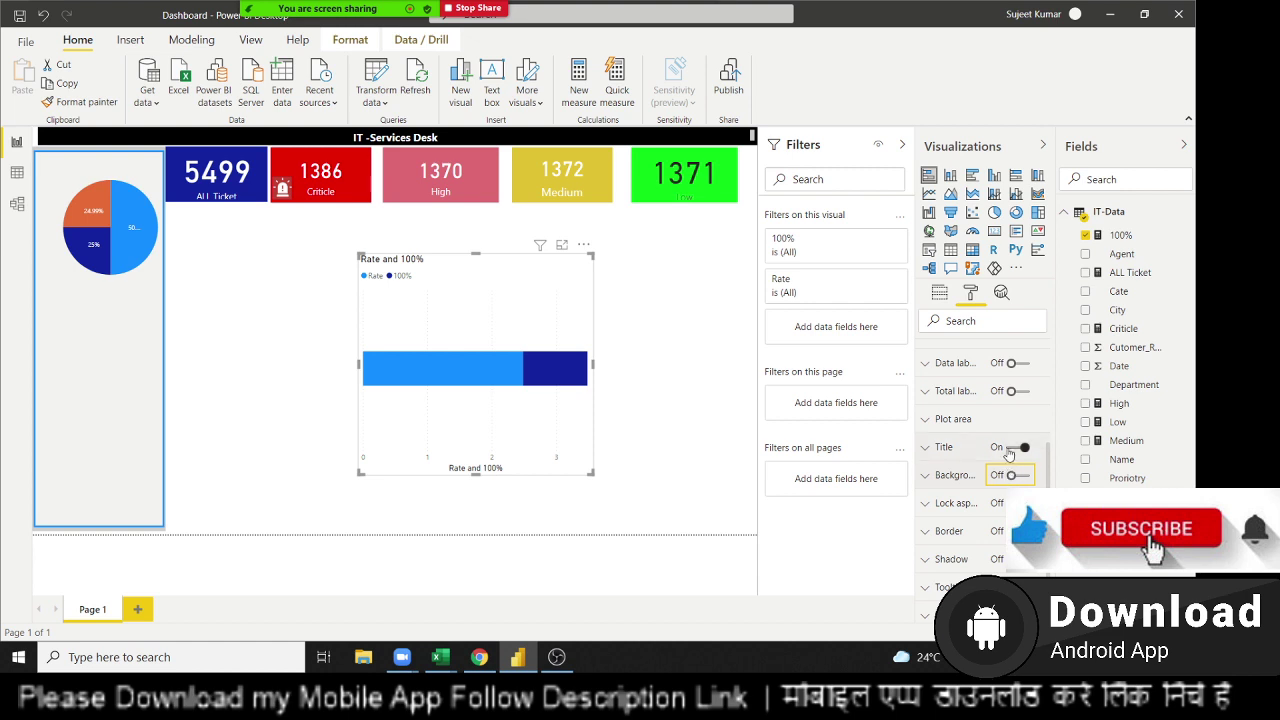
click(1020, 448)
click(1020, 448)
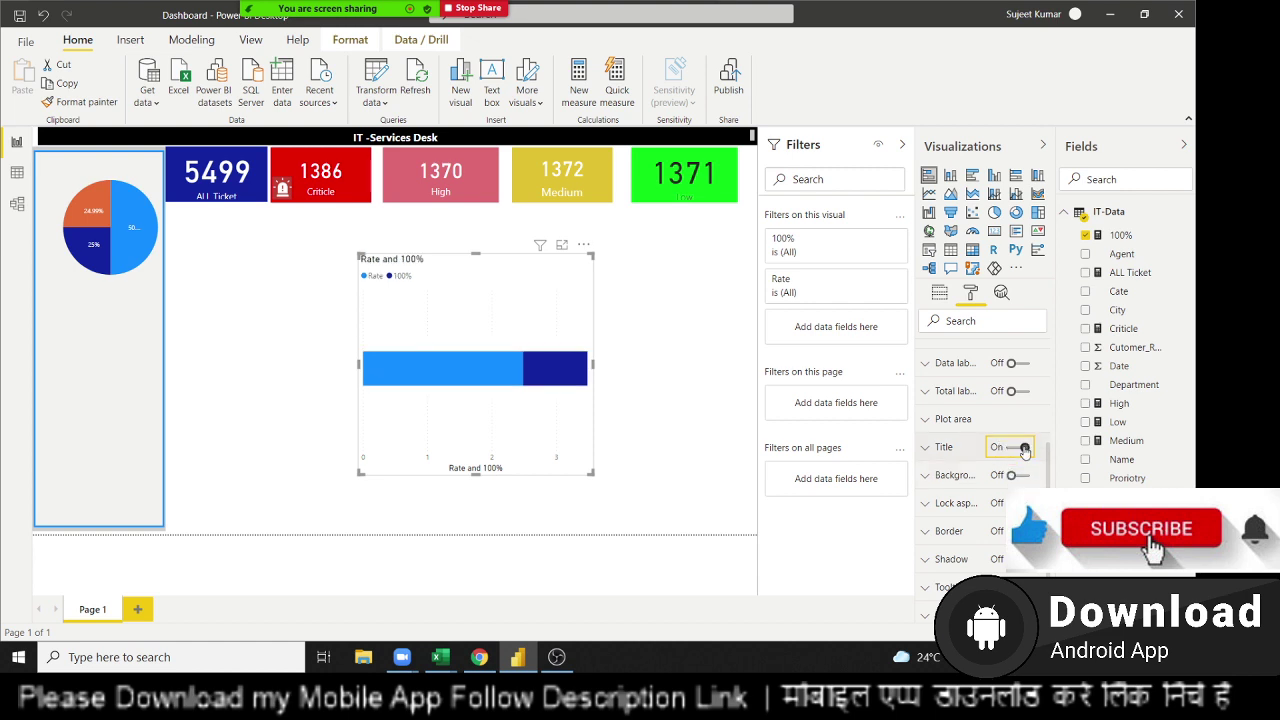
Hide the chart's Y axis, X axis and legend, leaving the title on
scroll(1022, 445, up, 3)
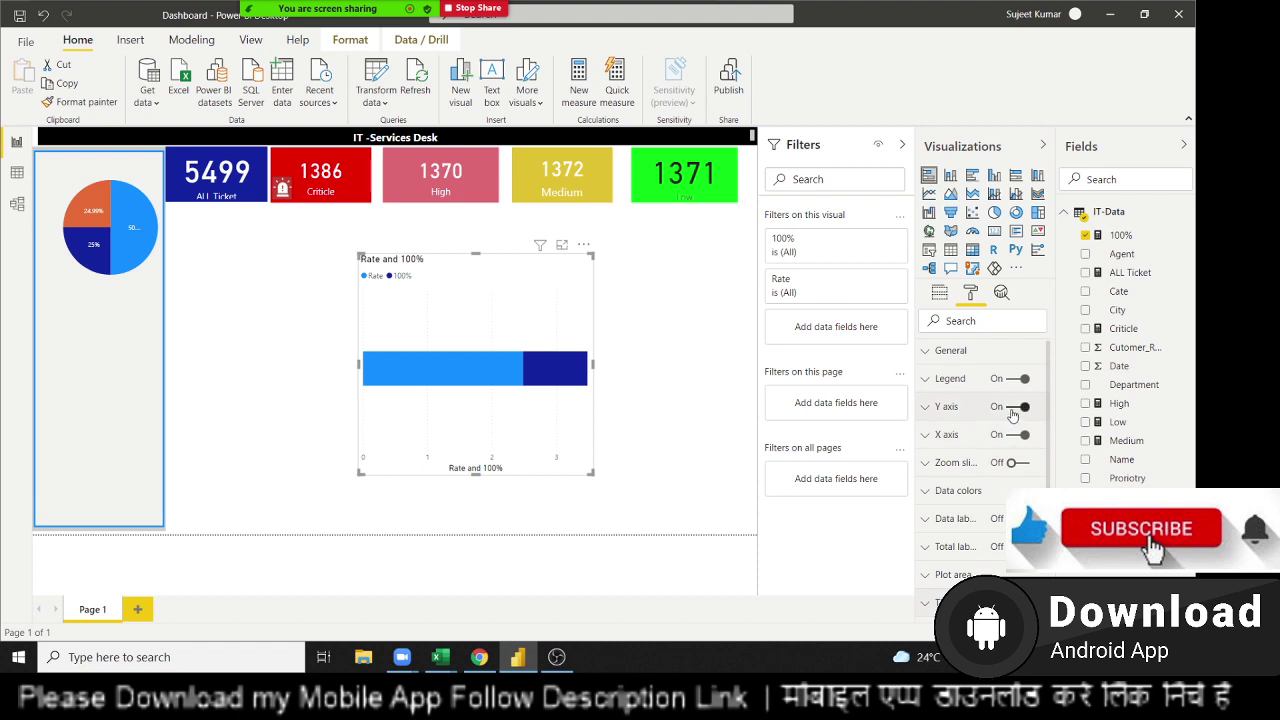
click(1014, 408)
click(1012, 436)
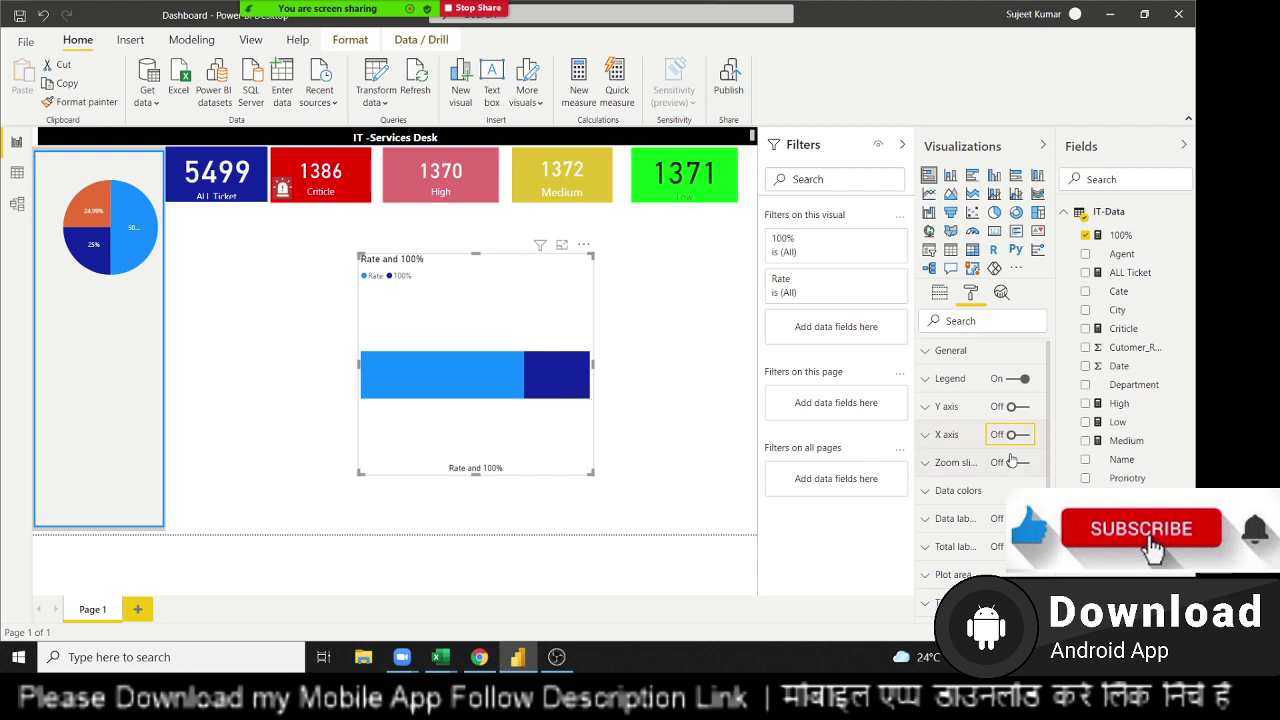
scroll(1012, 420, up, 1)
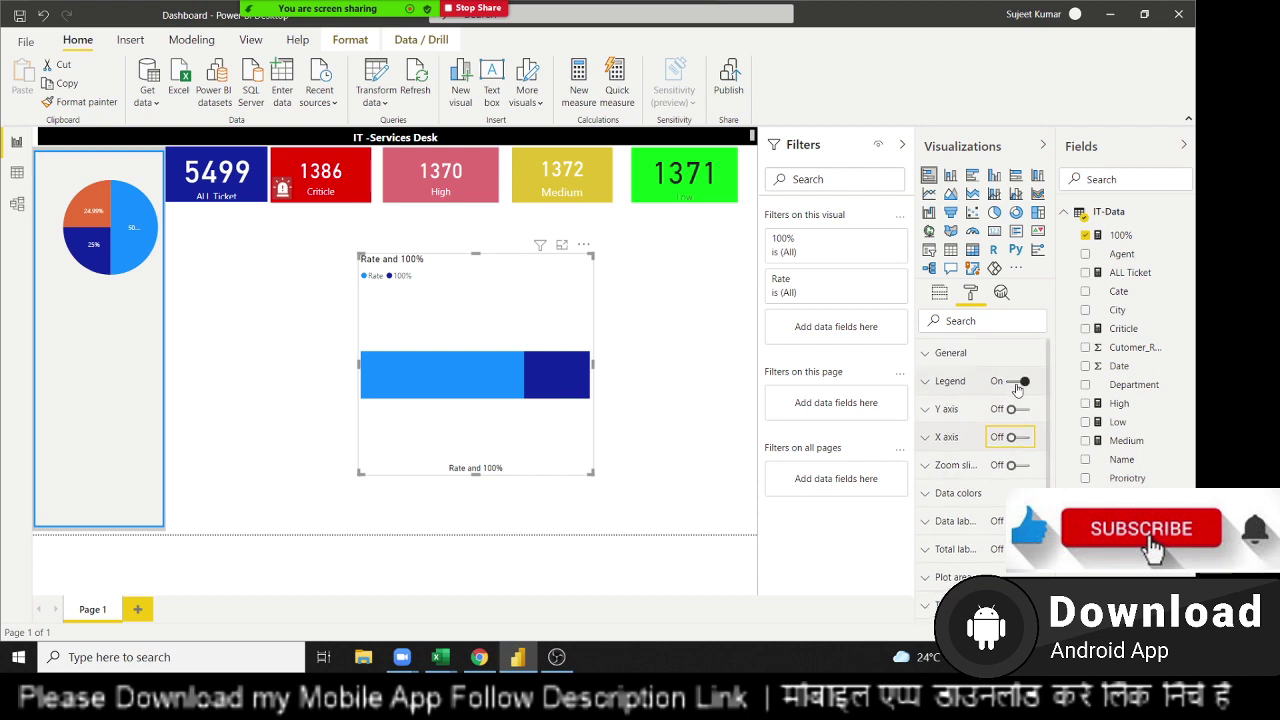
click(1012, 383)
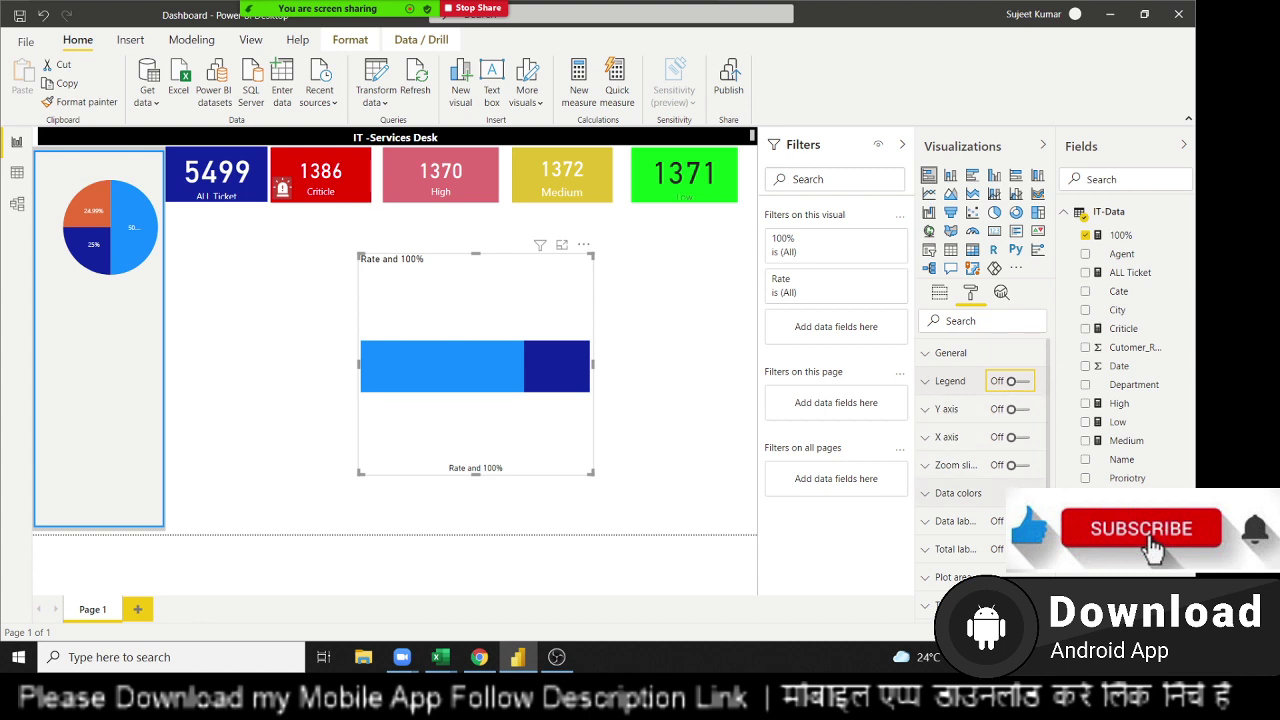
scroll(980, 470, down, 3)
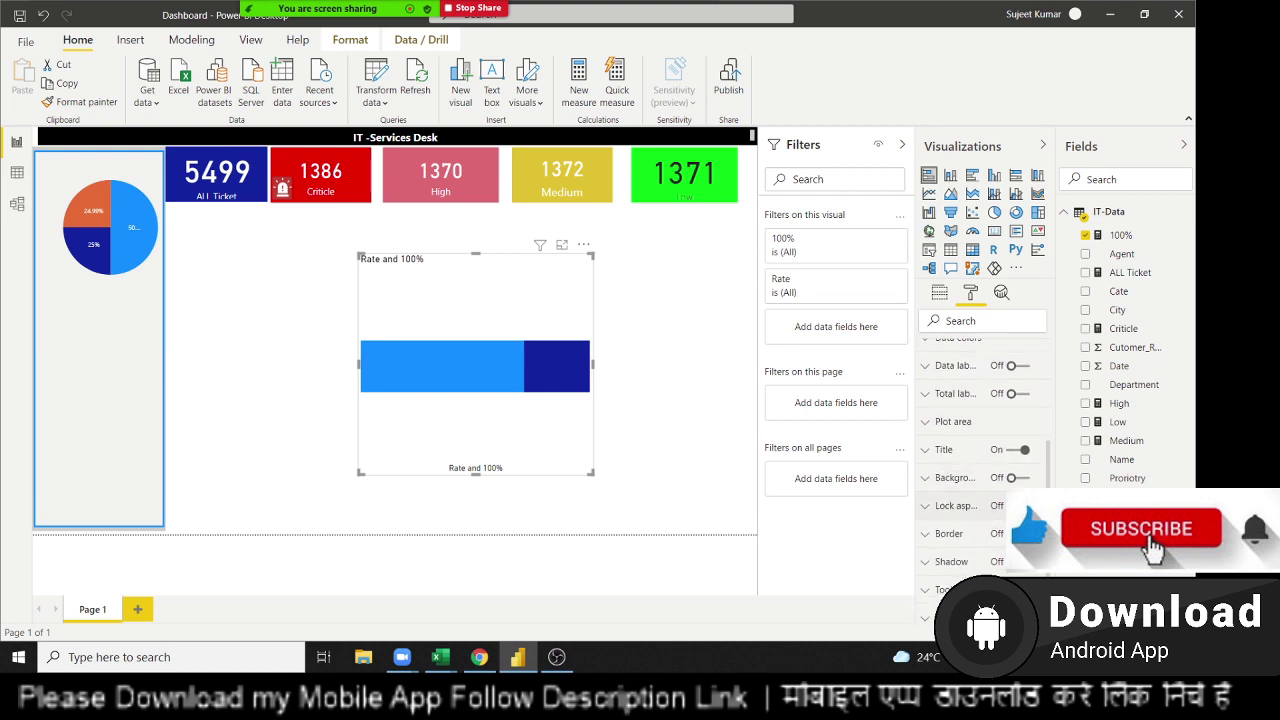
click(1015, 450)
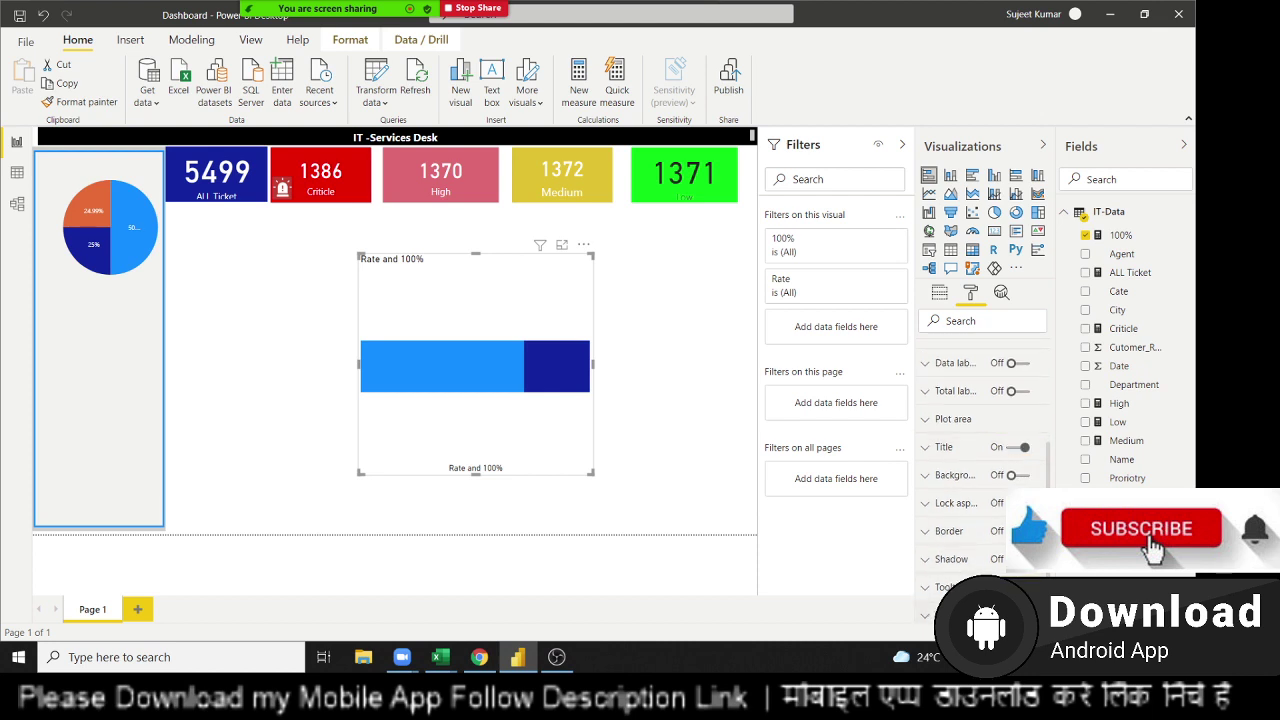
scroll(980, 470, up, 3)
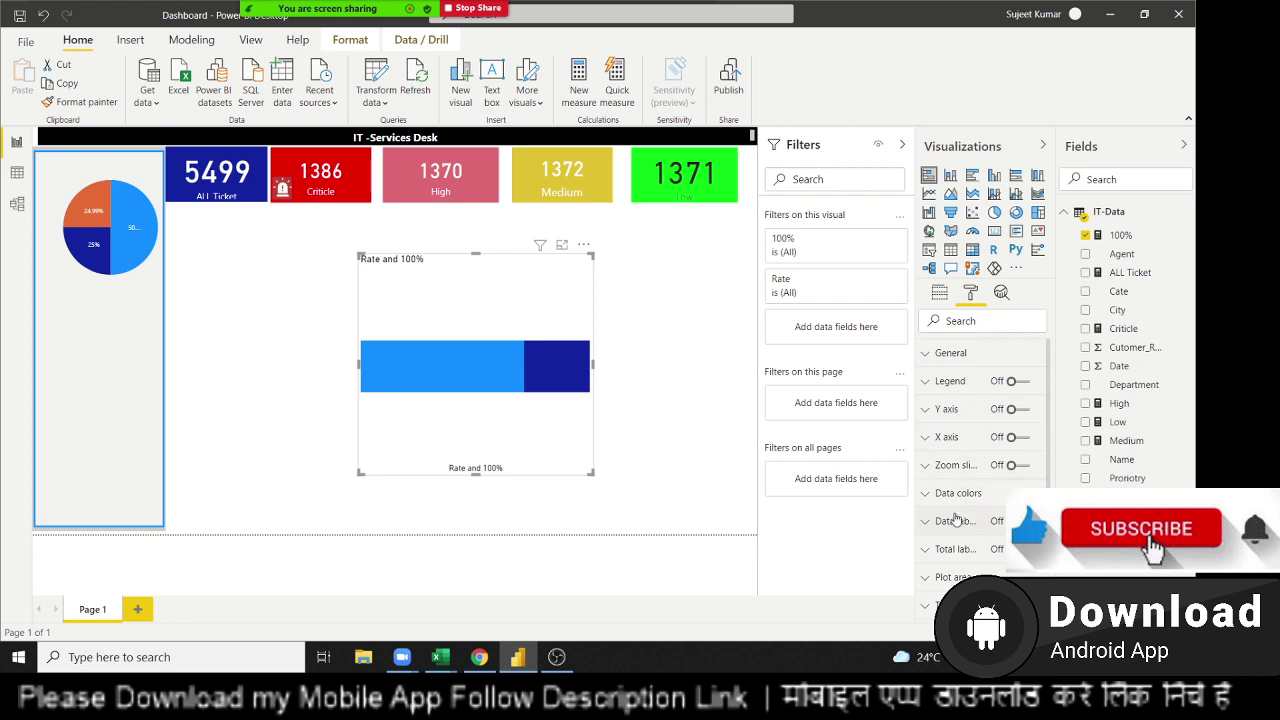
Colour the 100% series black and the Rate series light grey
click(956, 494)
scroll(956, 500, down, 1)
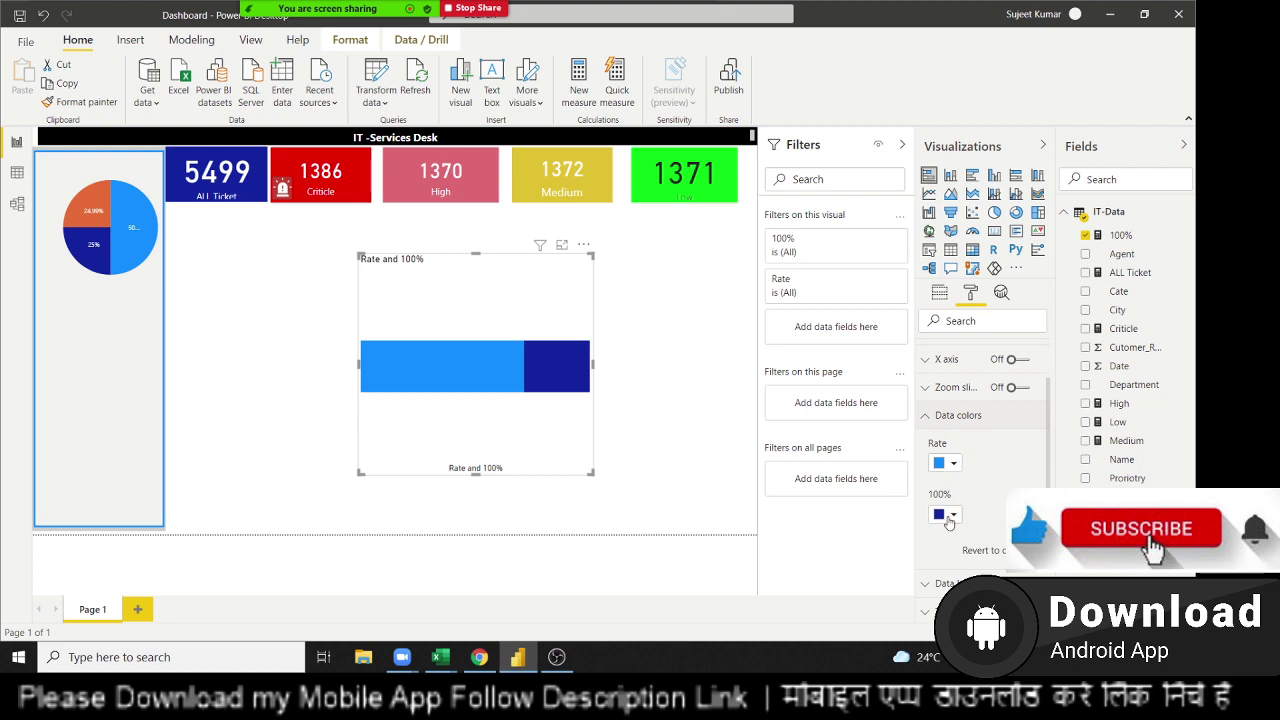
click(955, 515)
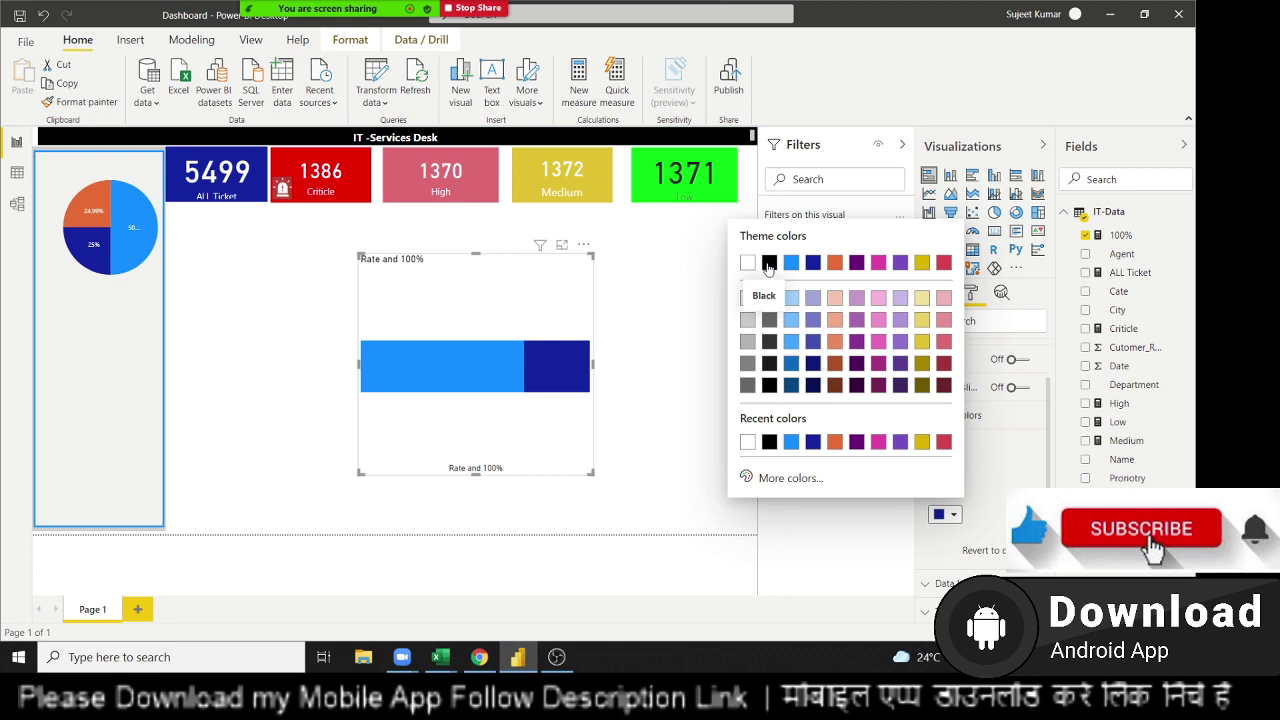
click(774, 385)
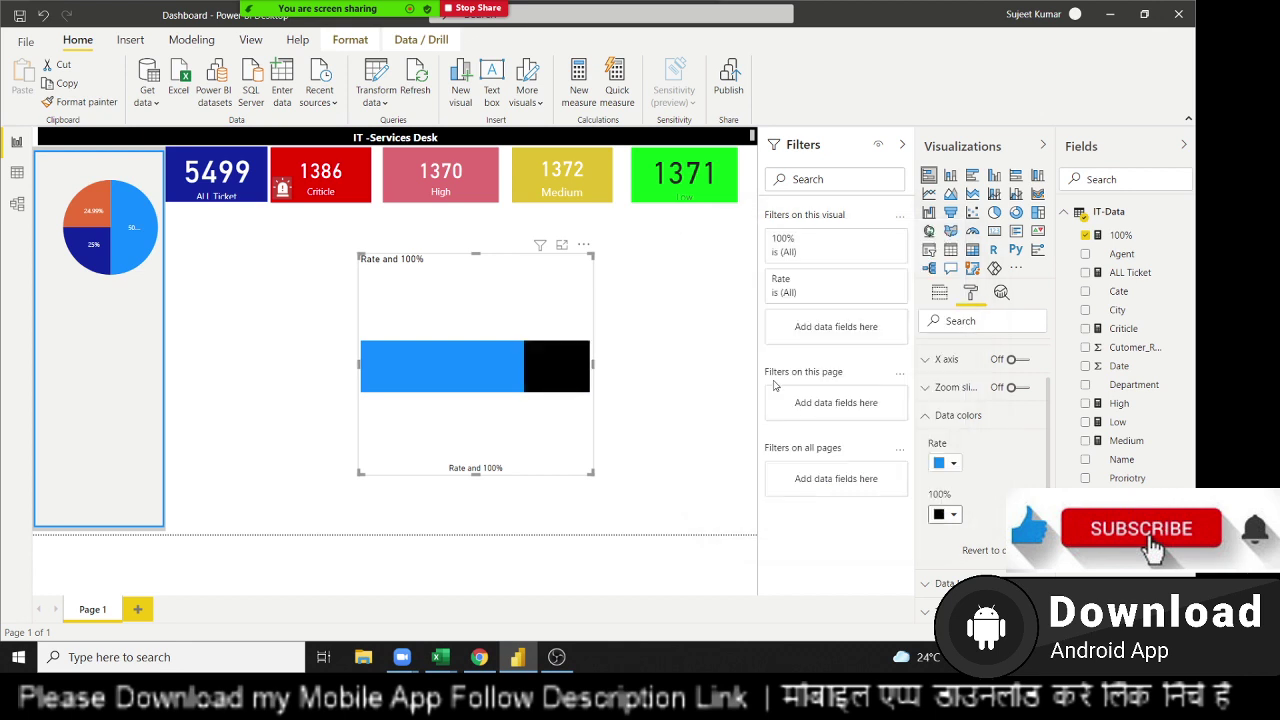
click(953, 464)
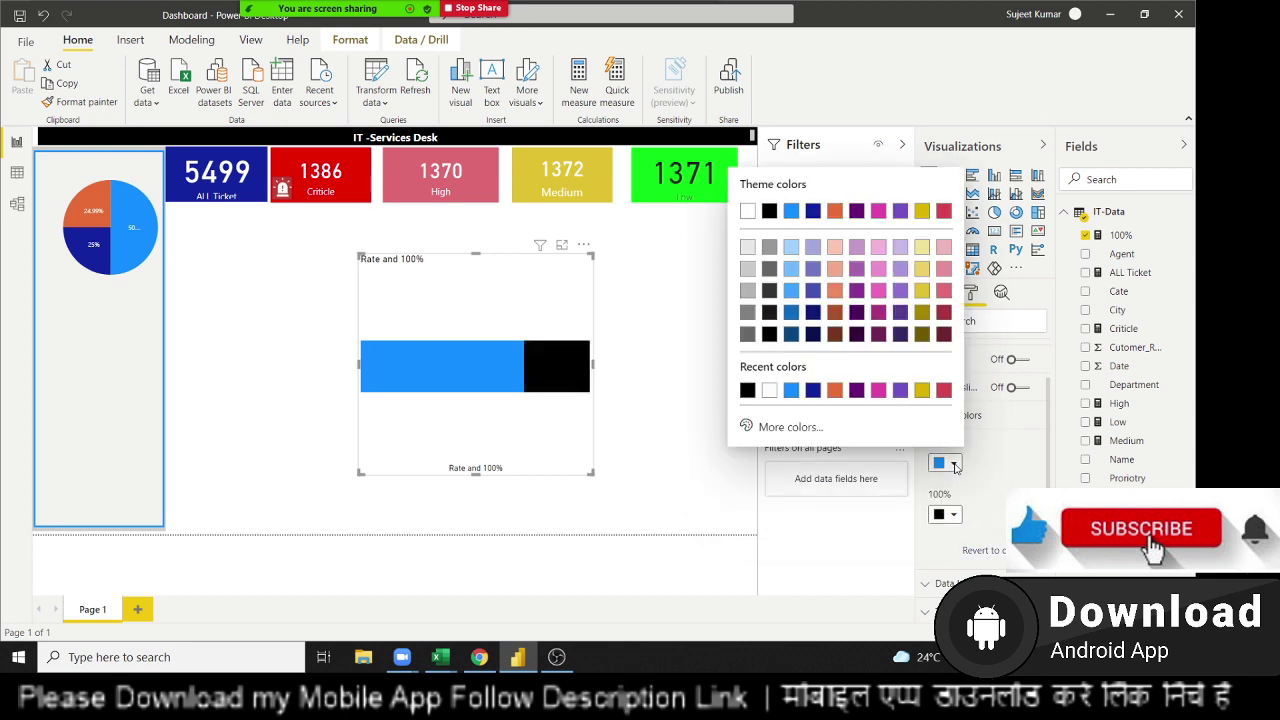
click(747, 247)
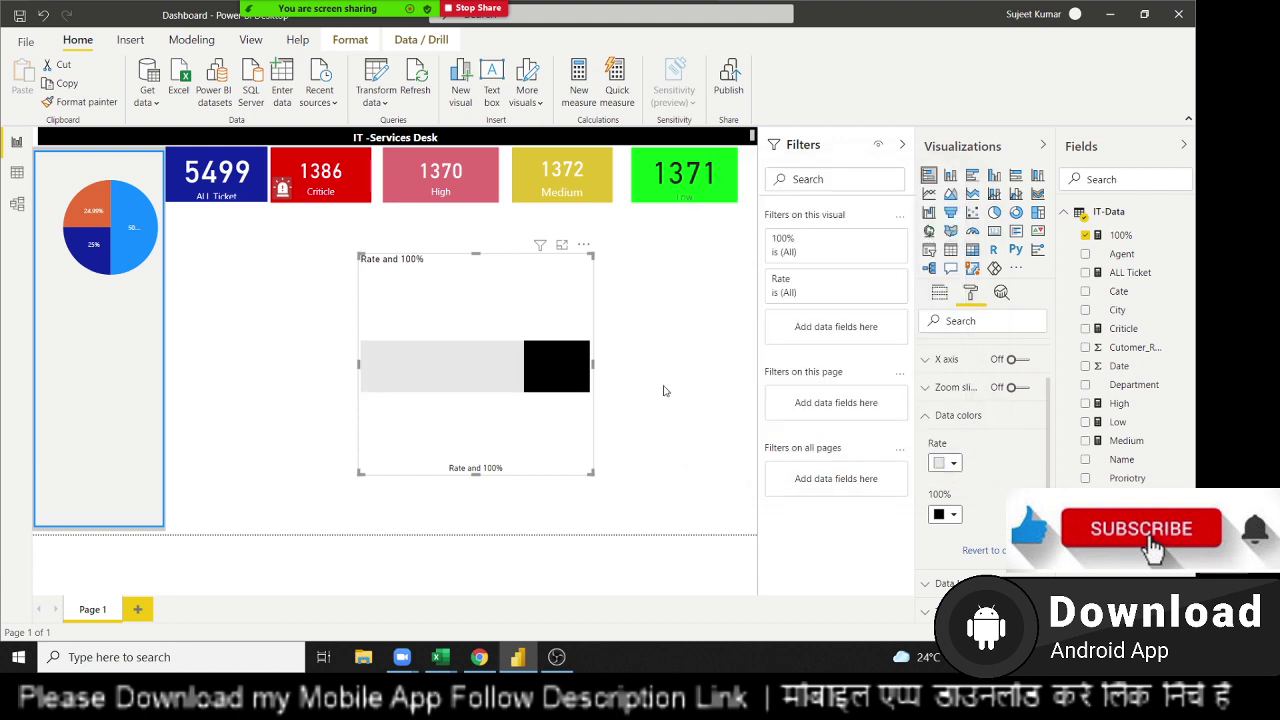
click(591, 479)
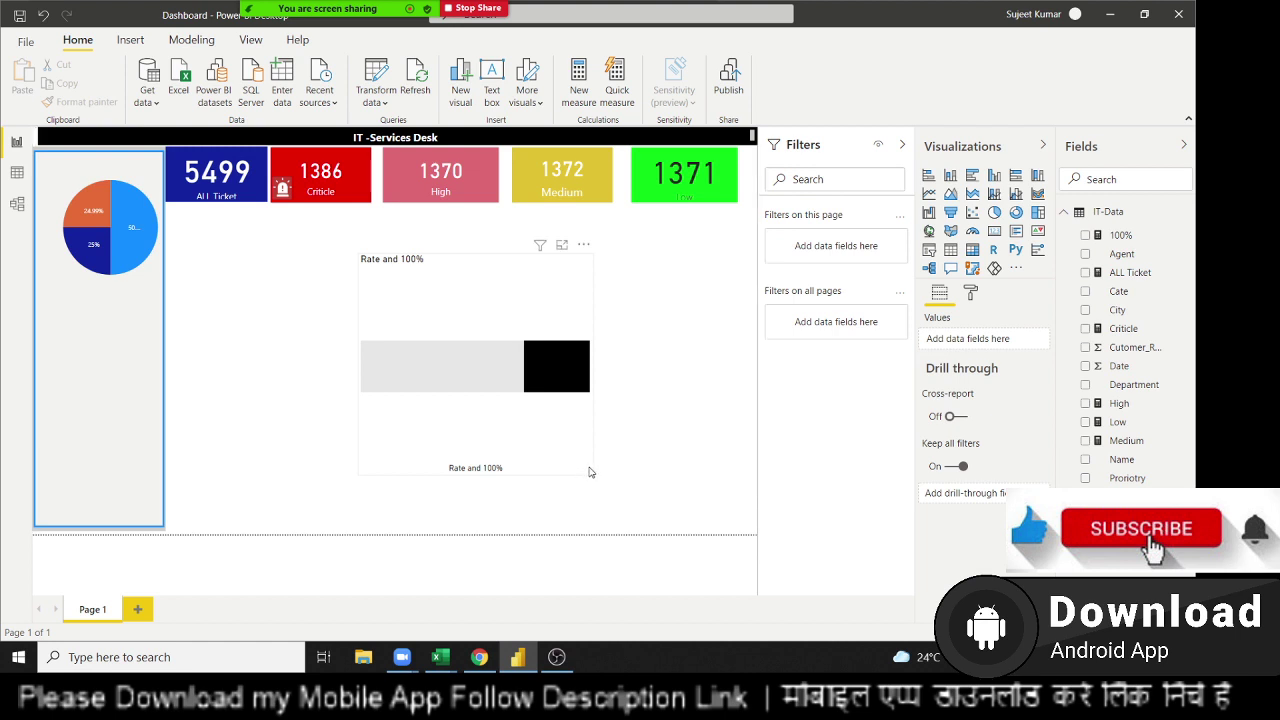
Reselect the Rate and 100% bar visual, review its format options, and undo the last change
click(589, 472)
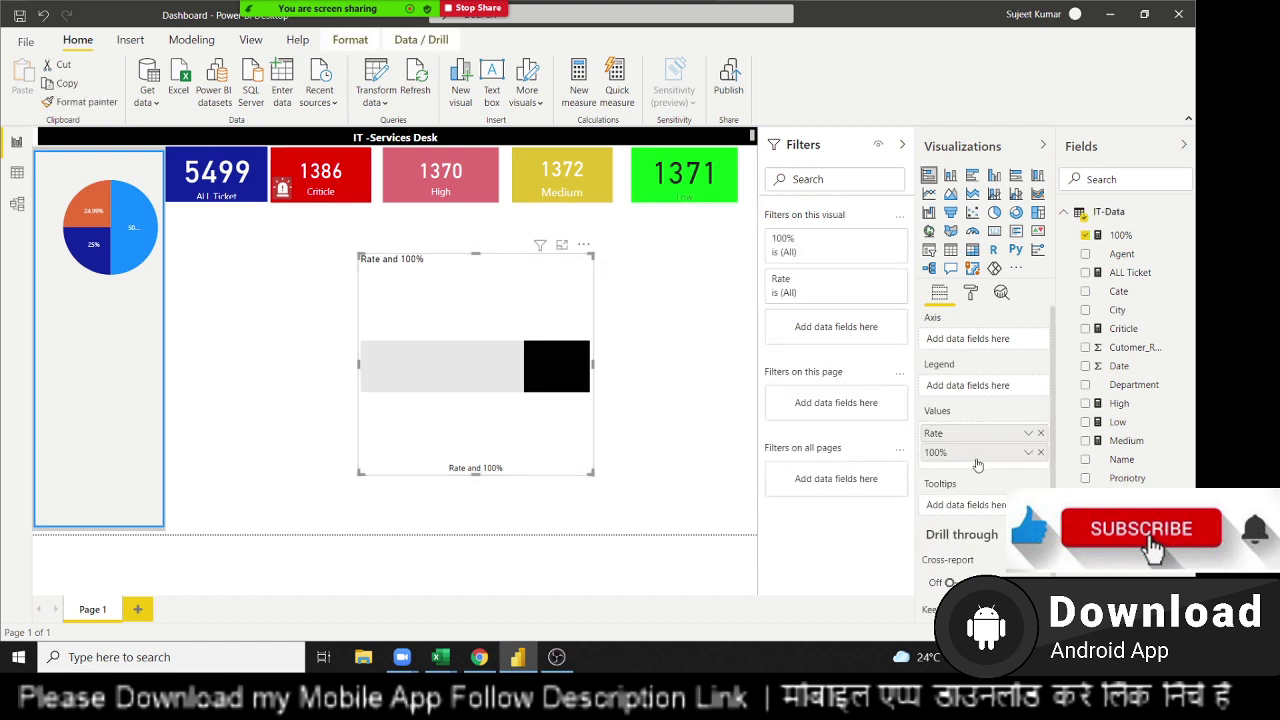
click(970, 291)
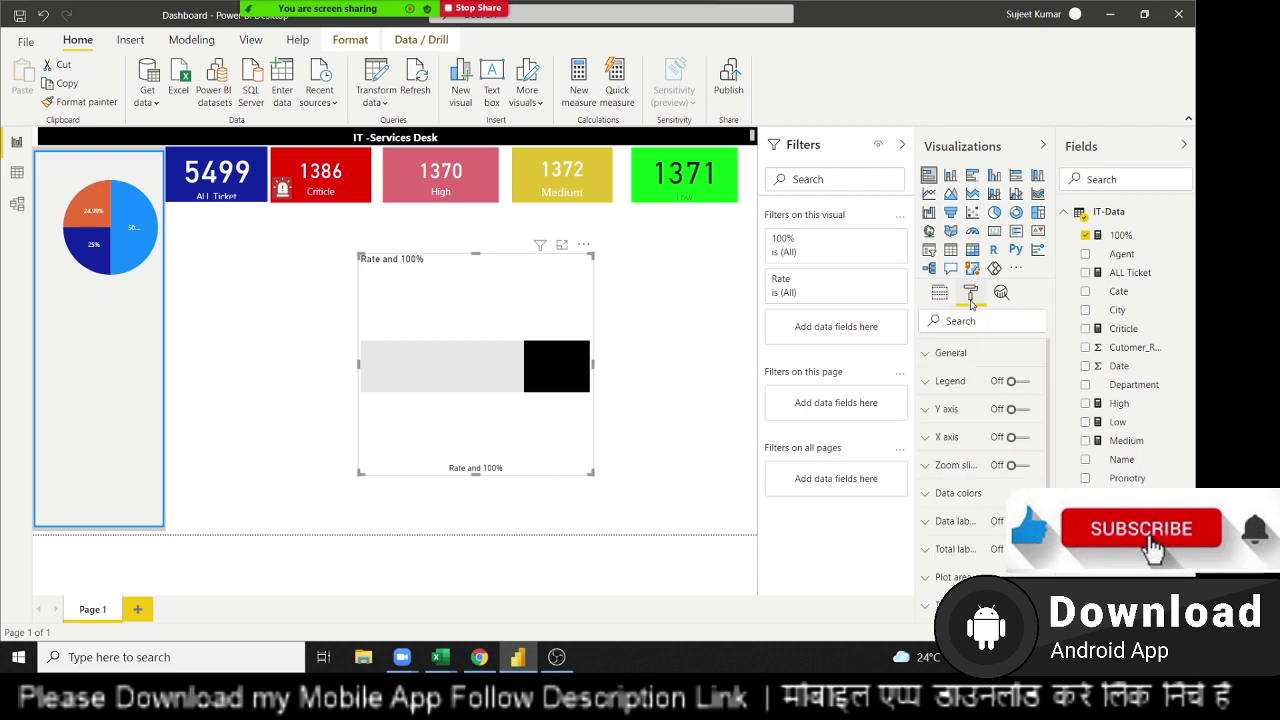
scroll(980, 460, down, 2)
scroll(980, 460, down, 2)
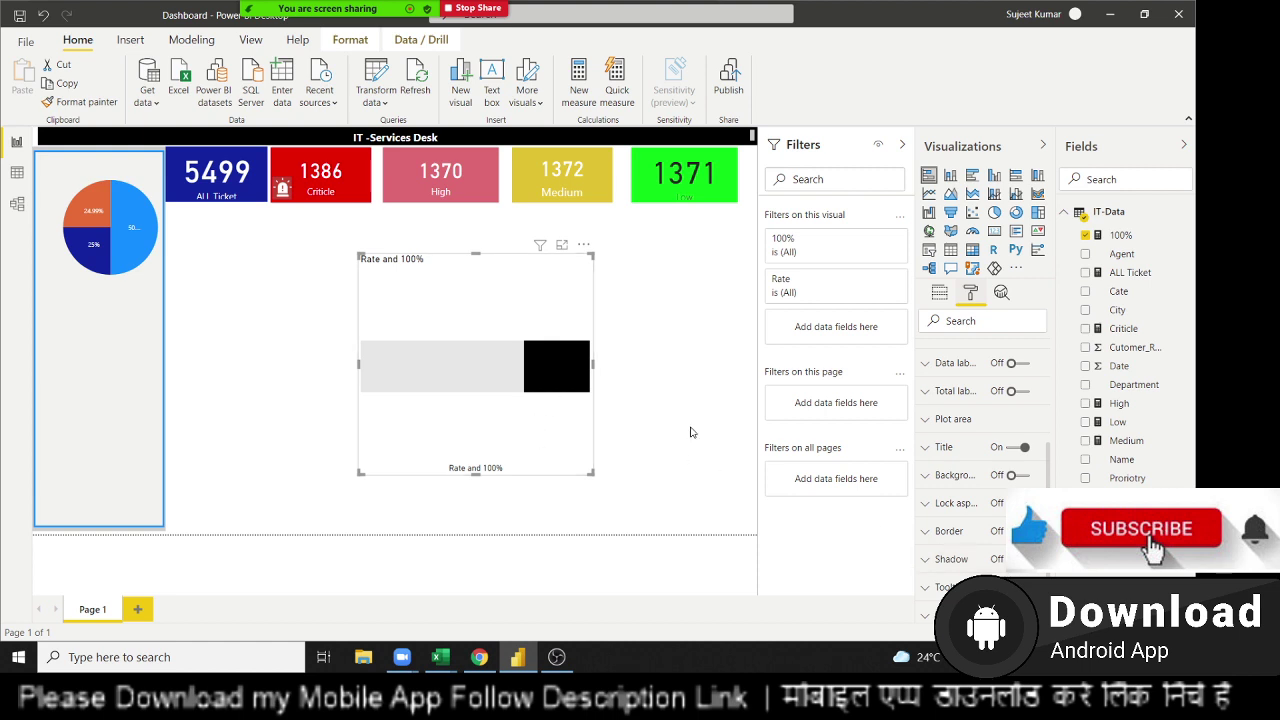
click(648, 421)
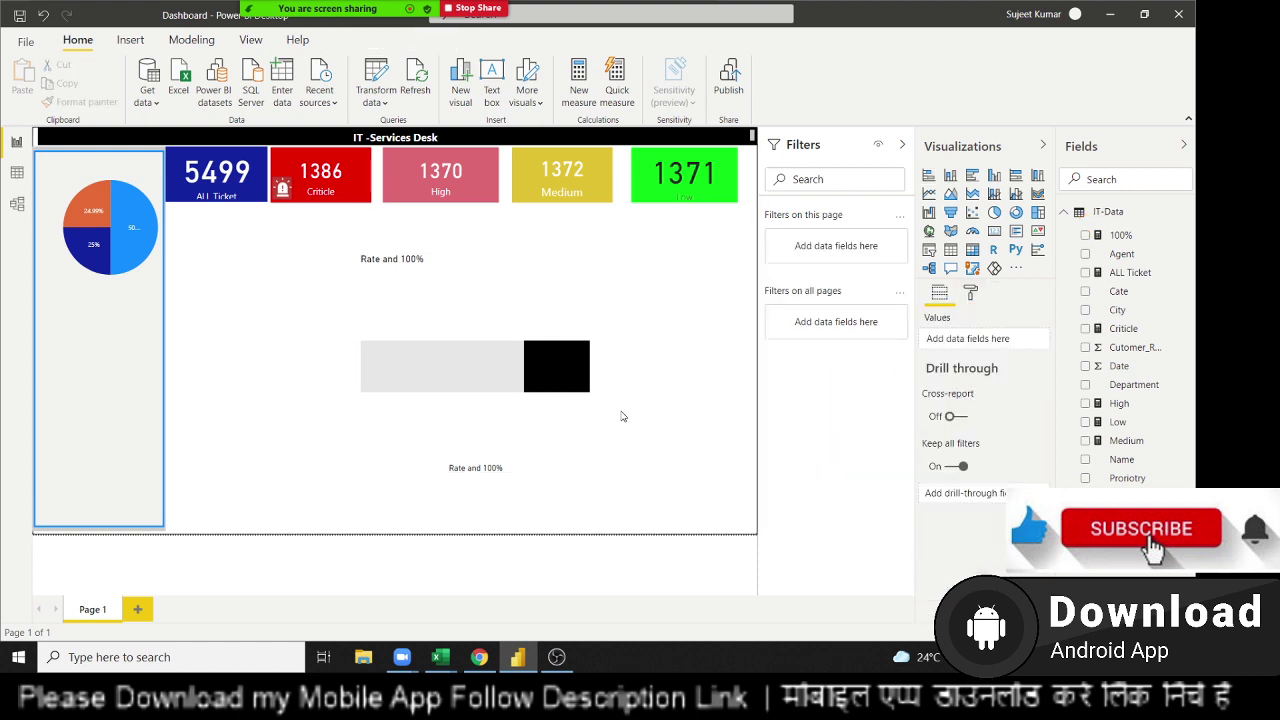
mouse_move(475, 365)
key(ctrl+z)
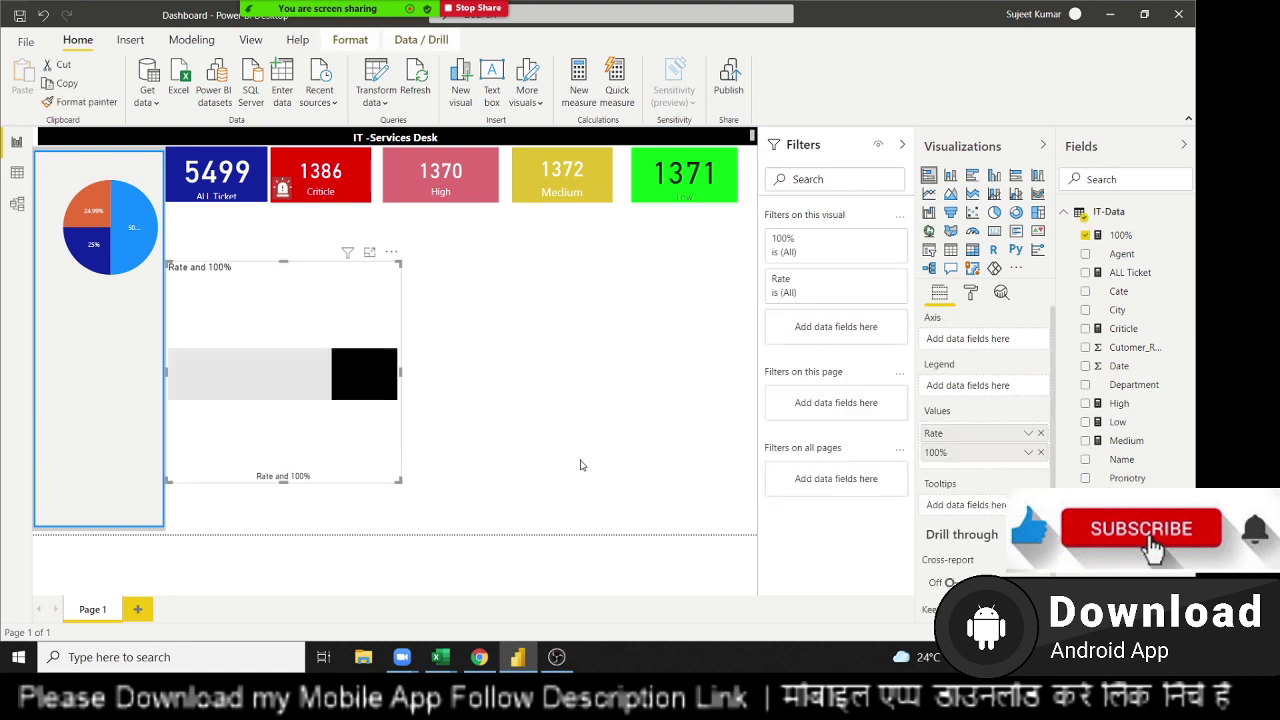
Shrink the Rate and 100% bar and align it directly under the pie chart
drag(399, 481, 289, 348)
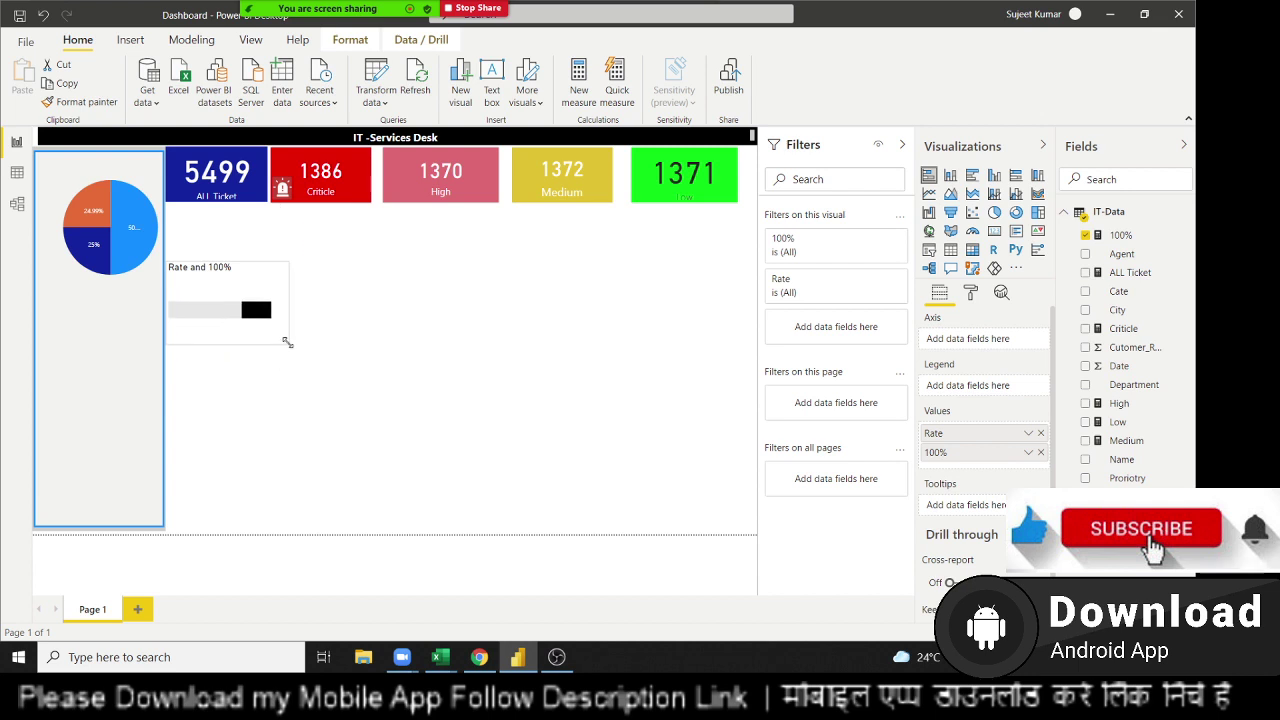
mouse_move(232, 340)
mouse_down()
mouse_move(100, 387)
mouse_move(135, 356)
mouse_up()
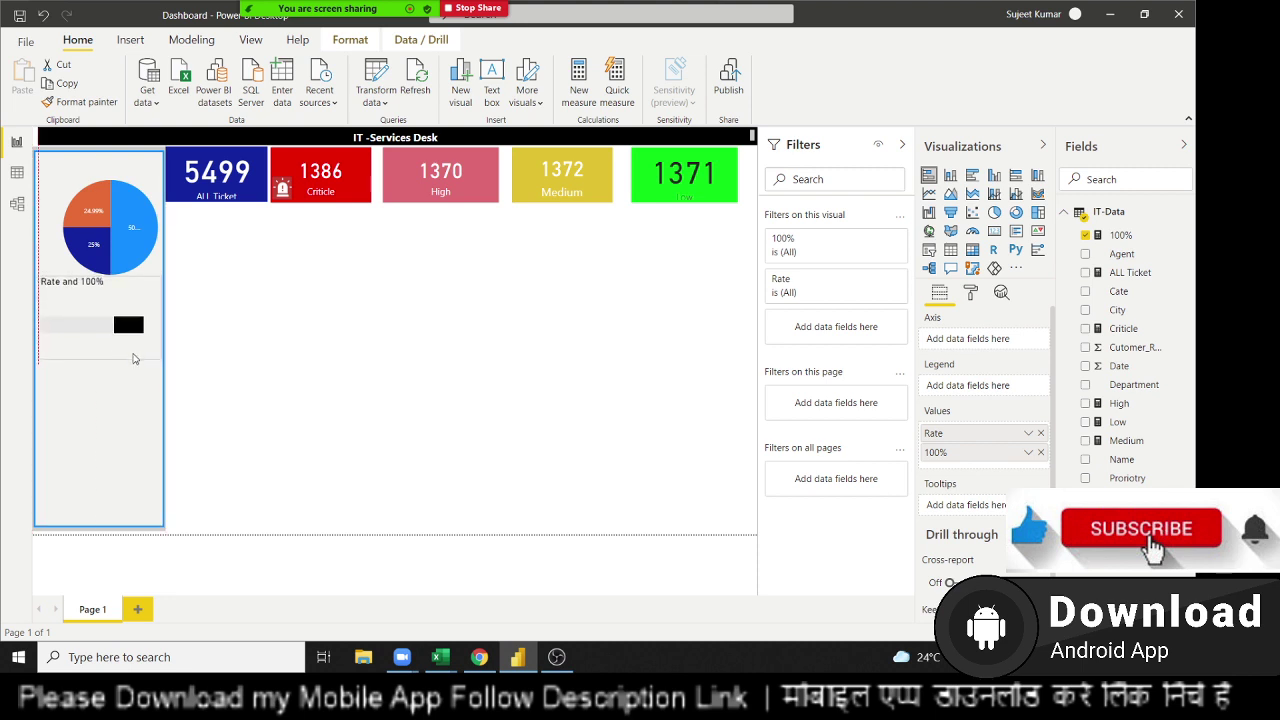
drag(135, 358, 109, 339)
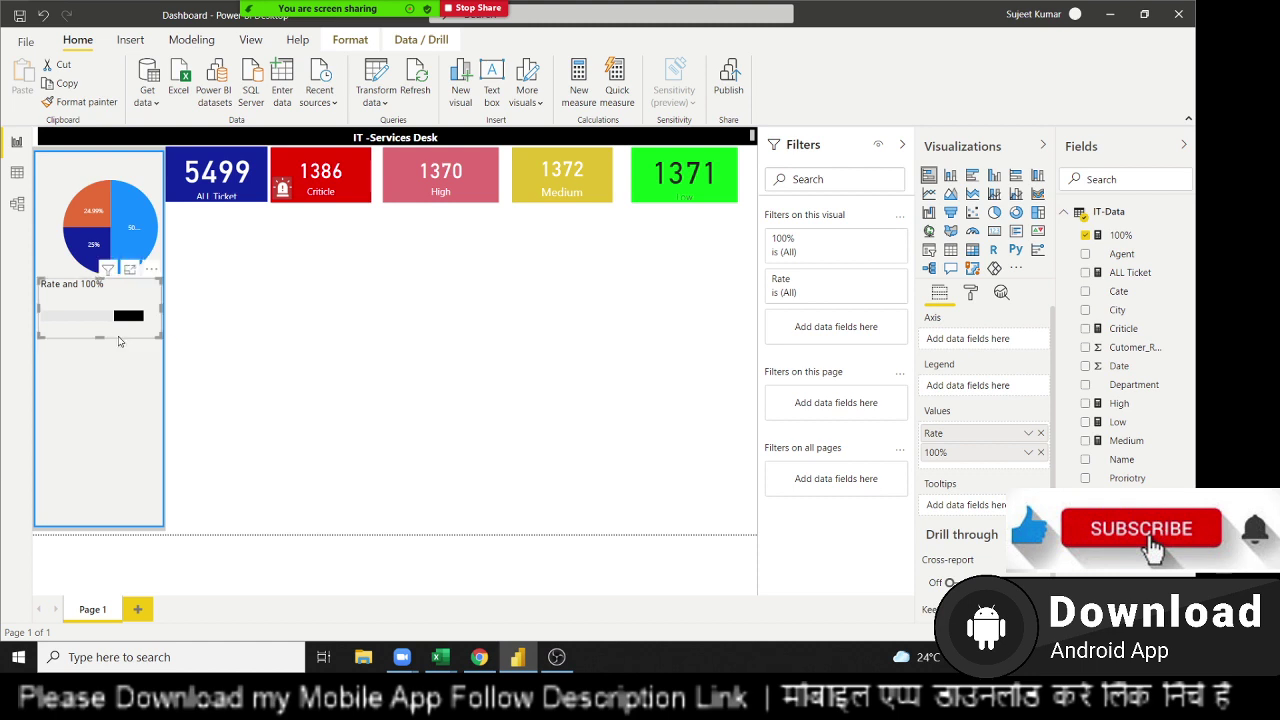
click(230, 354)
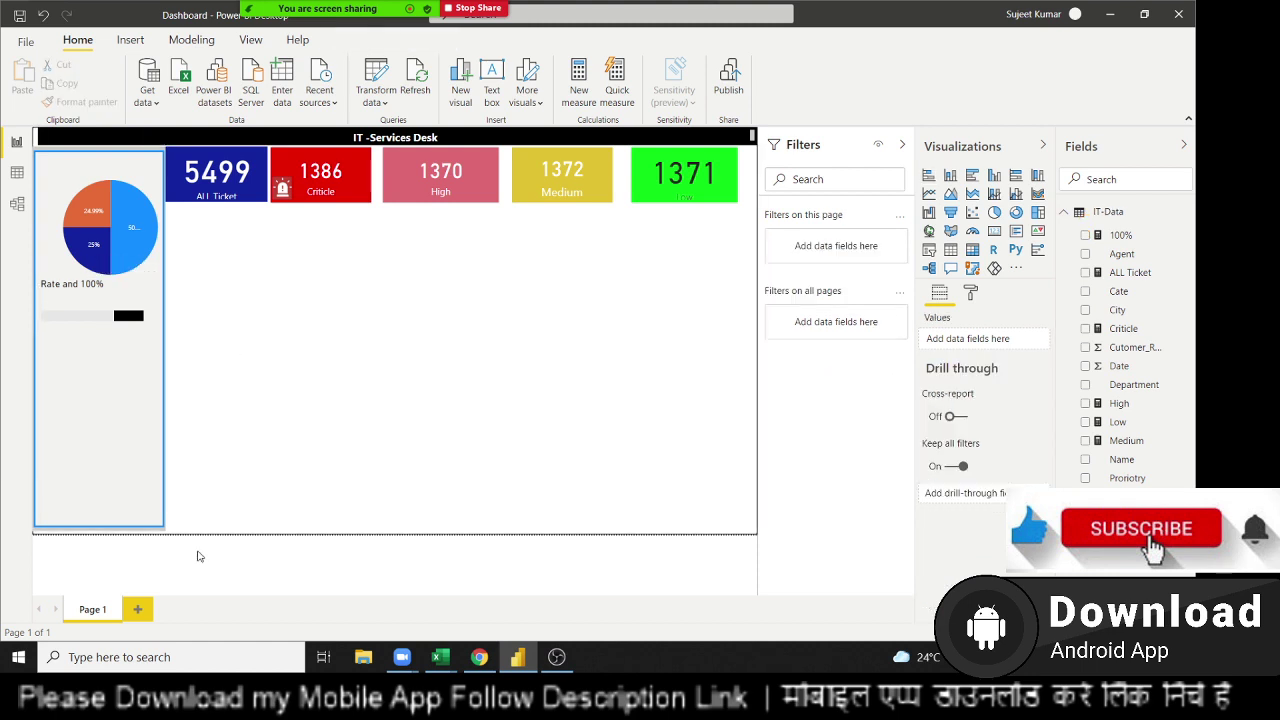
click(18, 176)
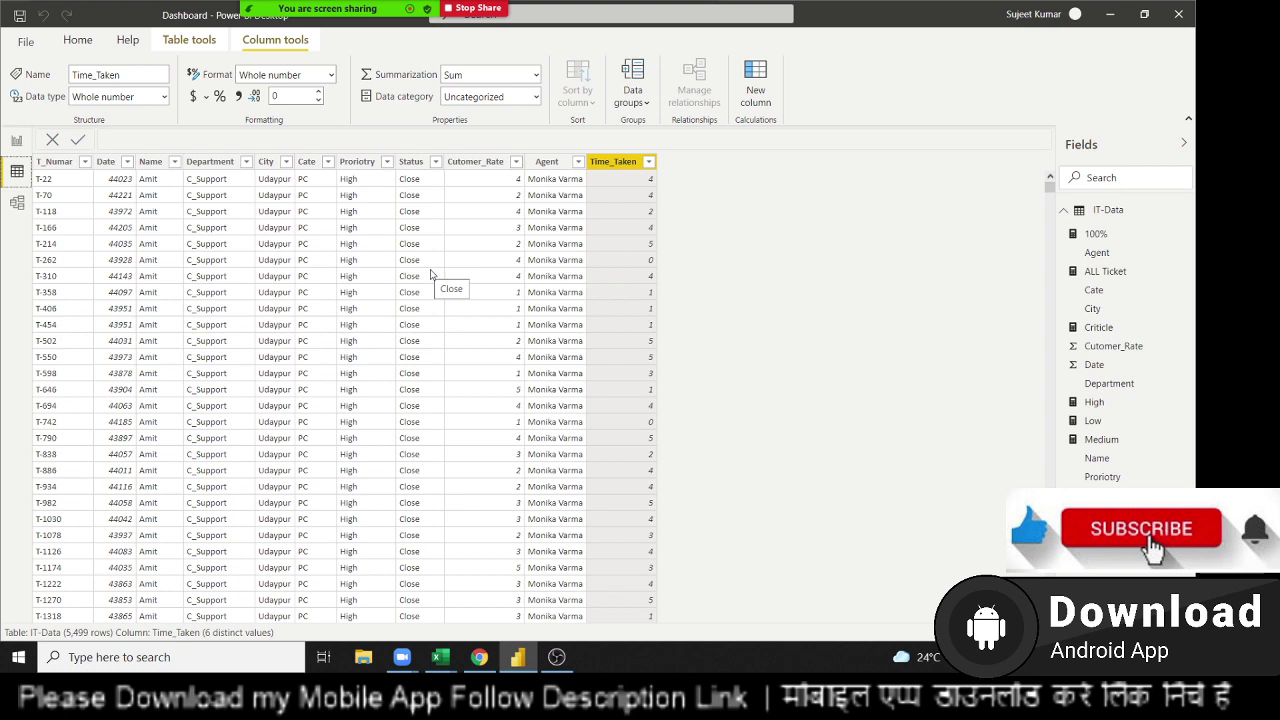
click(420, 165)
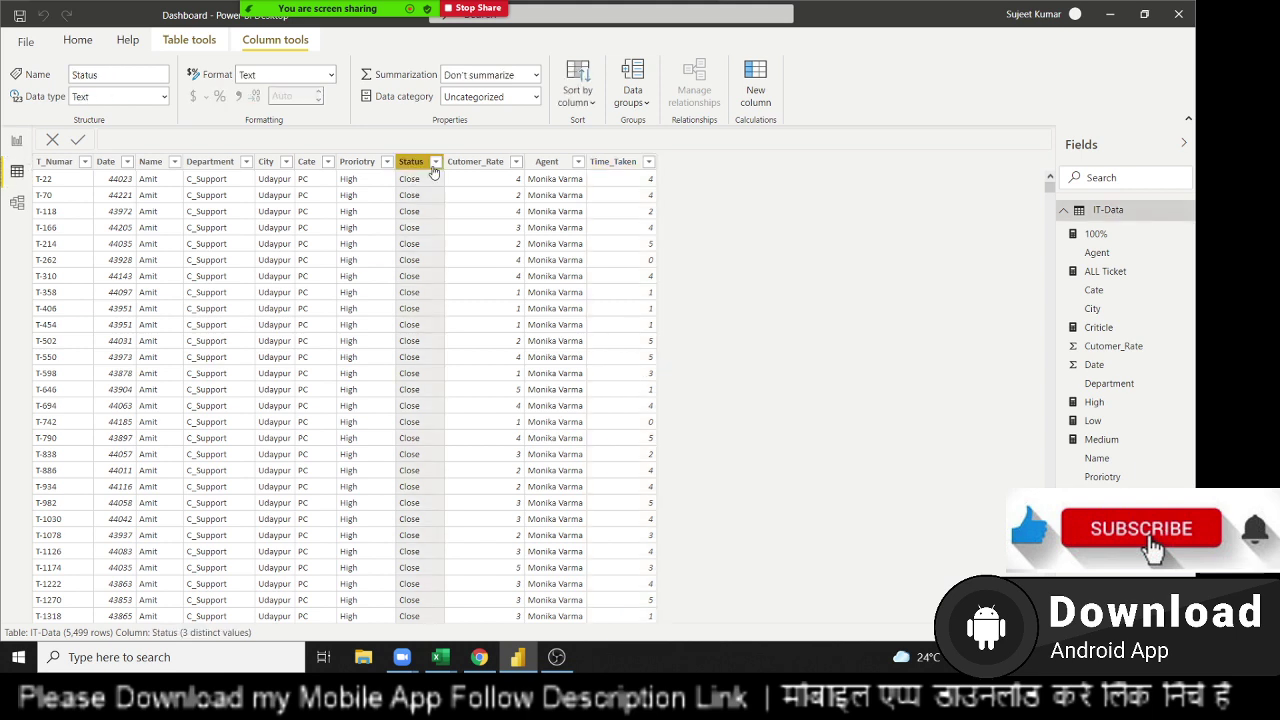
click(435, 162)
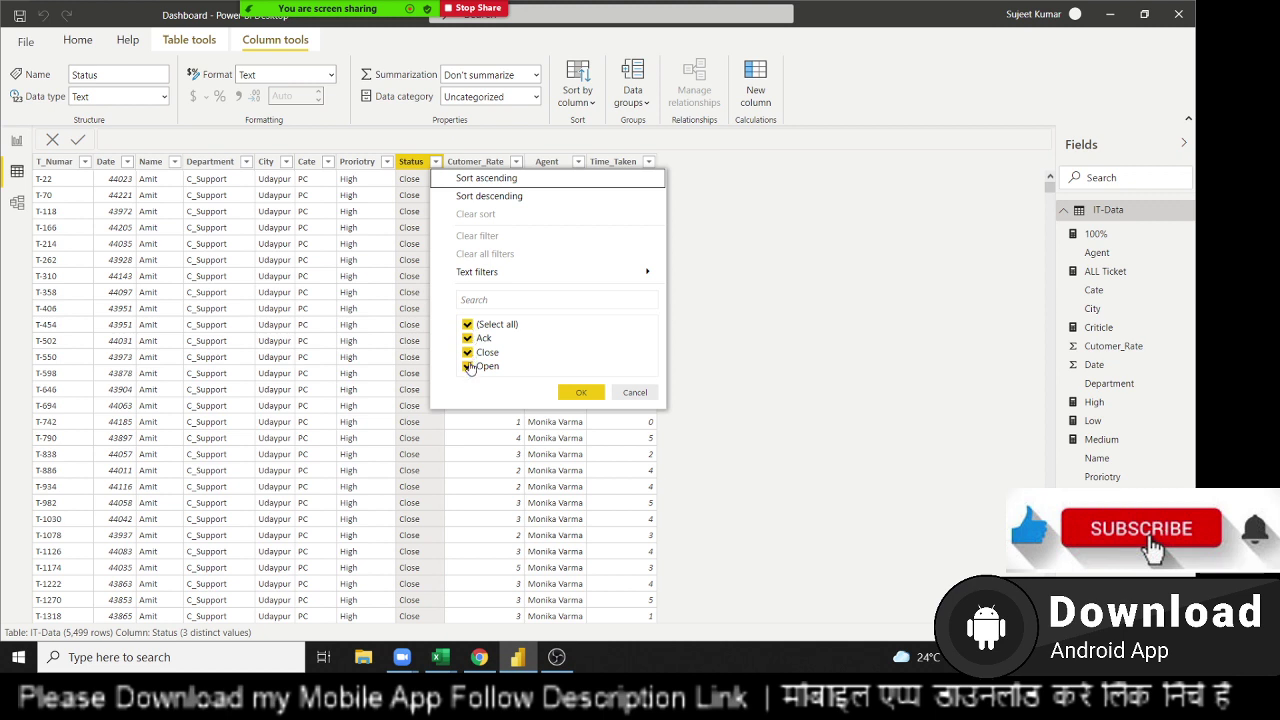
click(417, 240)
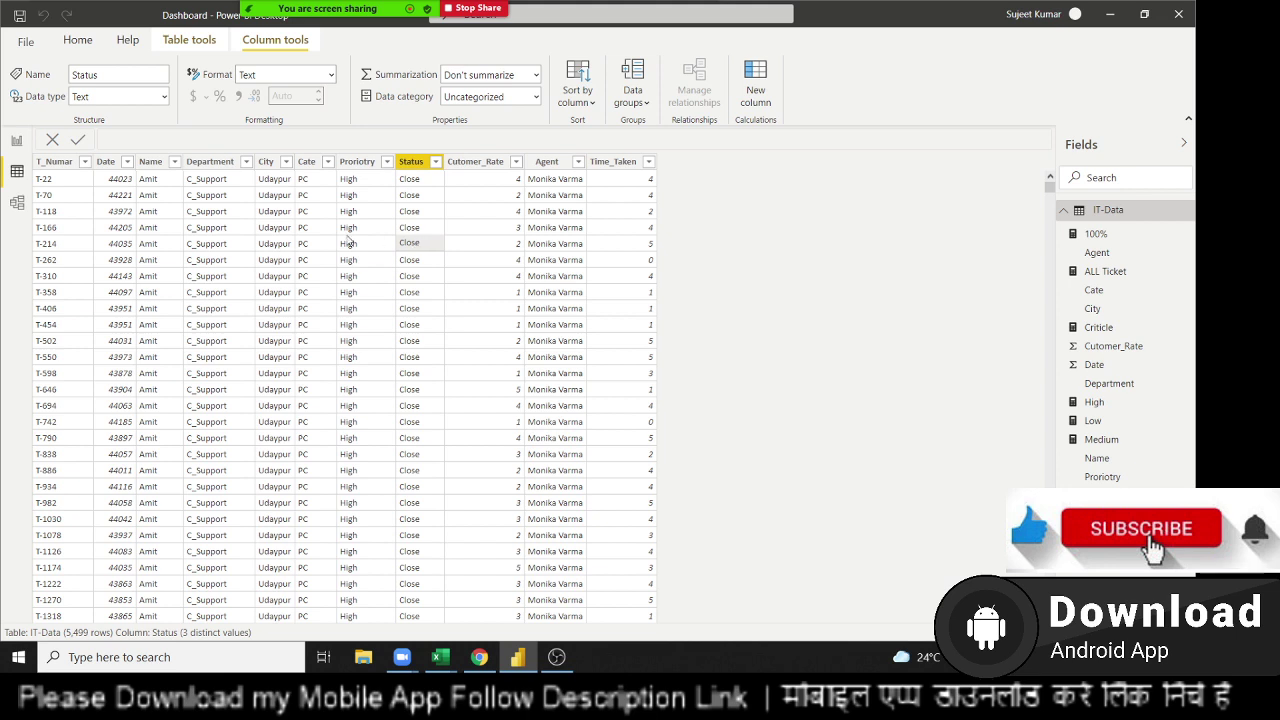
click(15, 143)
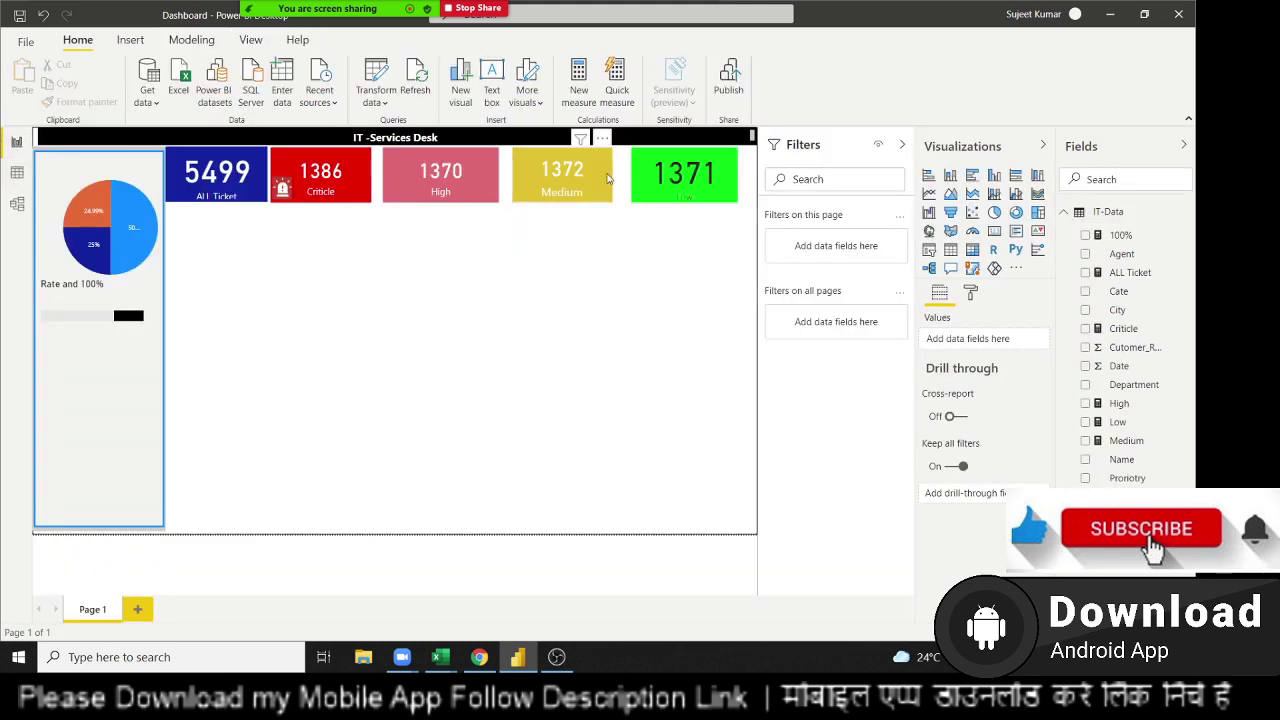
Create a new measure in the IT-Data table named Close
double_click(543, 250)
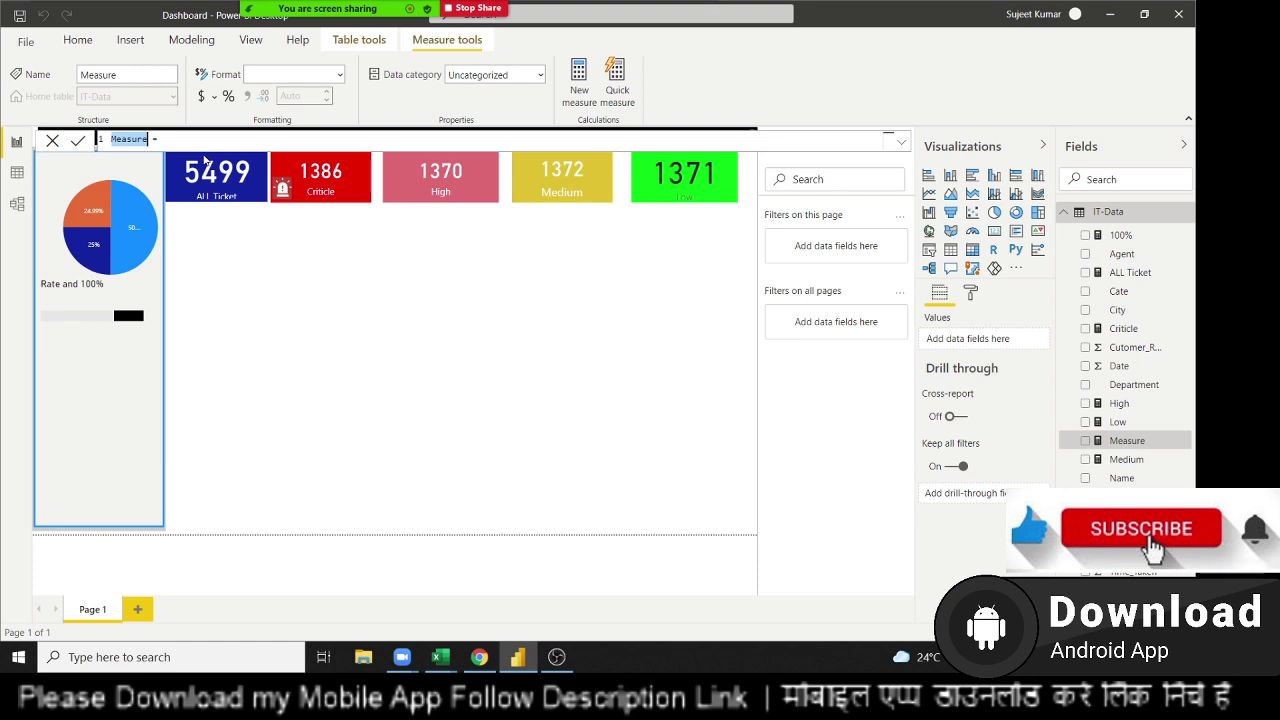
text(Sol)
text(v)
text(e)
key(BackSpace)
key(BackSpace)
key(BackSpace)
key(BackSpace)
key(BackSpace)
text(Cl)
text(ose)
key(Return)
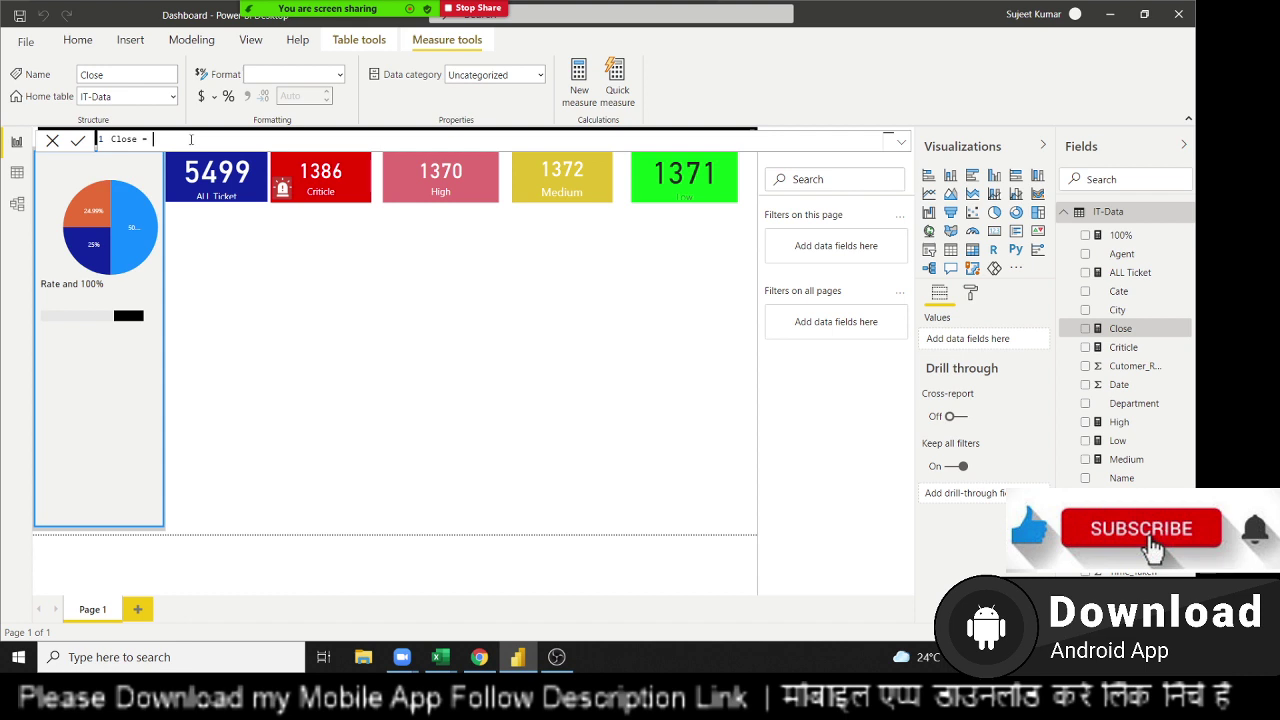
Start the Close formula with FILTER('IT-Data','IT-Data'[Status]="Close") inside SUMX
text(sum)
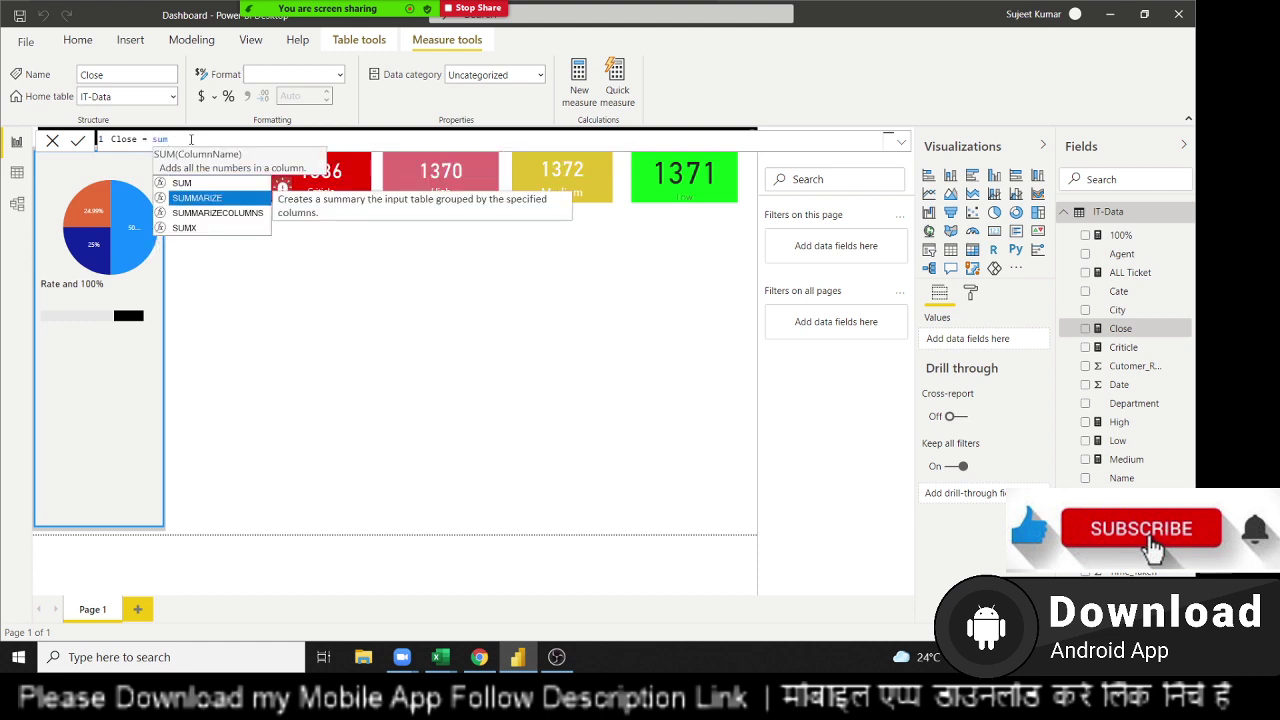
key(Down)
key(Down)
key(Tab)
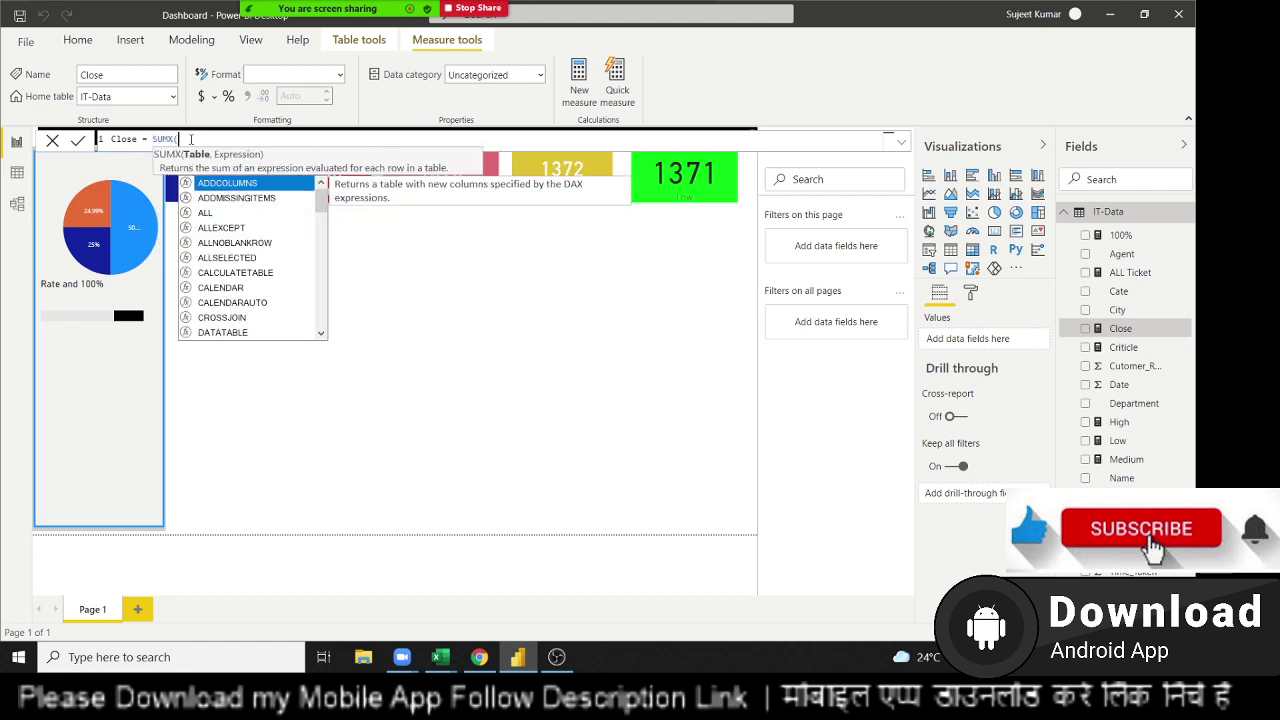
text(fil)
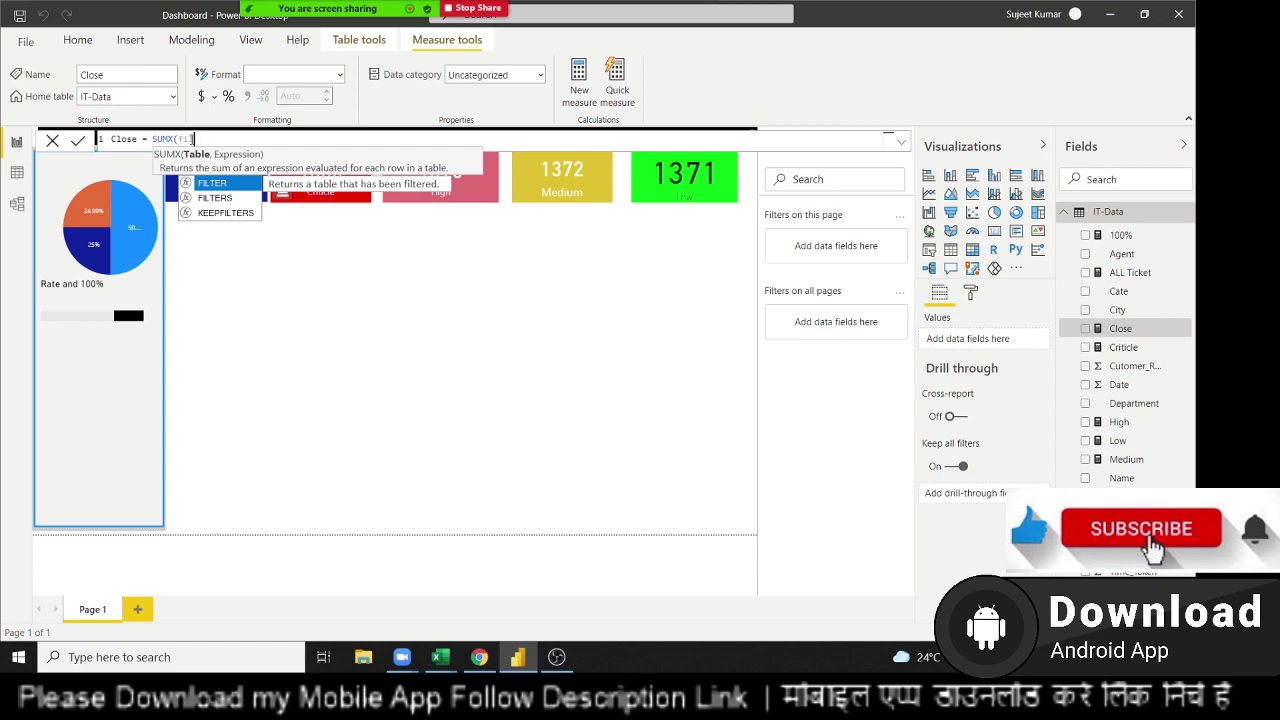
key(Tab)
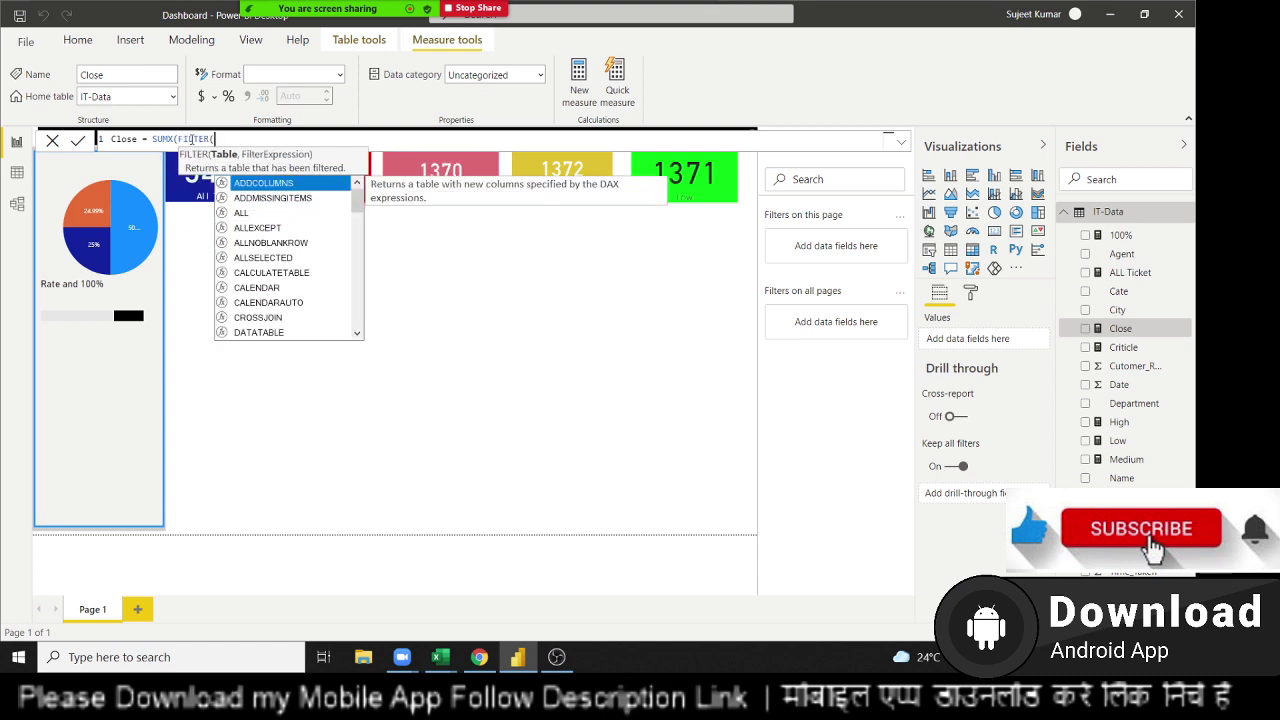
text('it)
key(Tab)
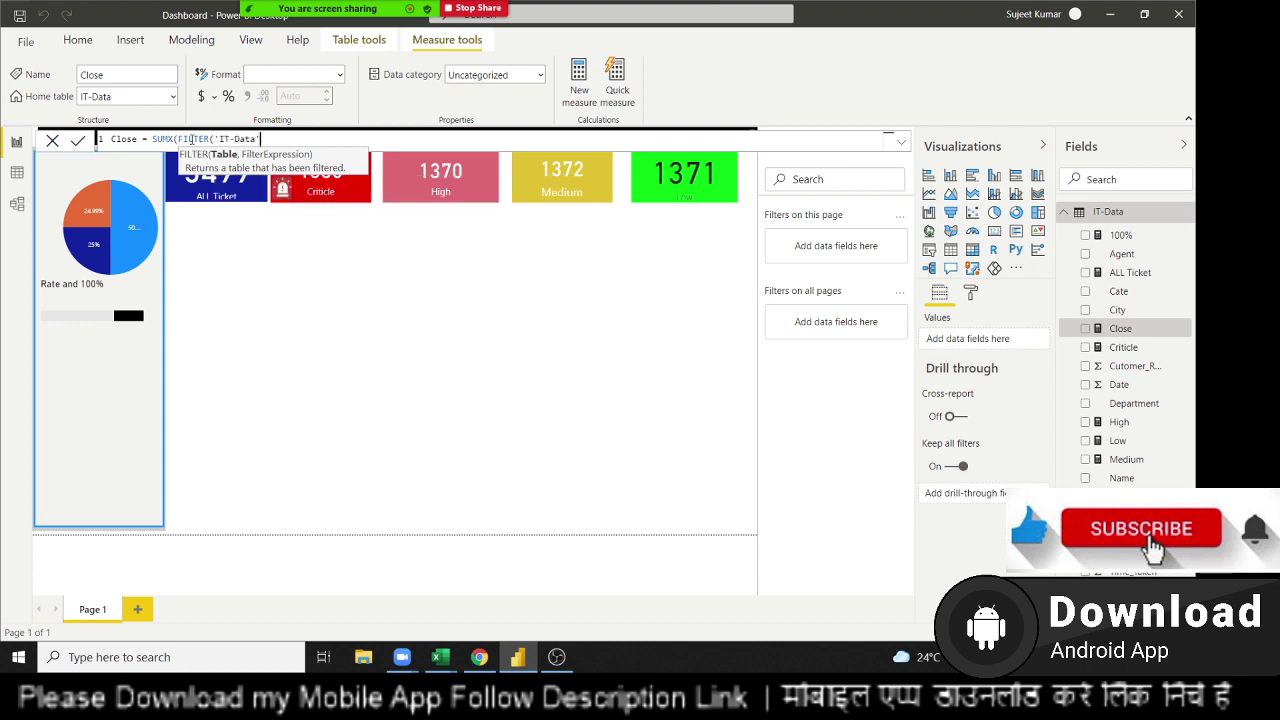
text(,)
text(s)
text(ta)
key(Up)
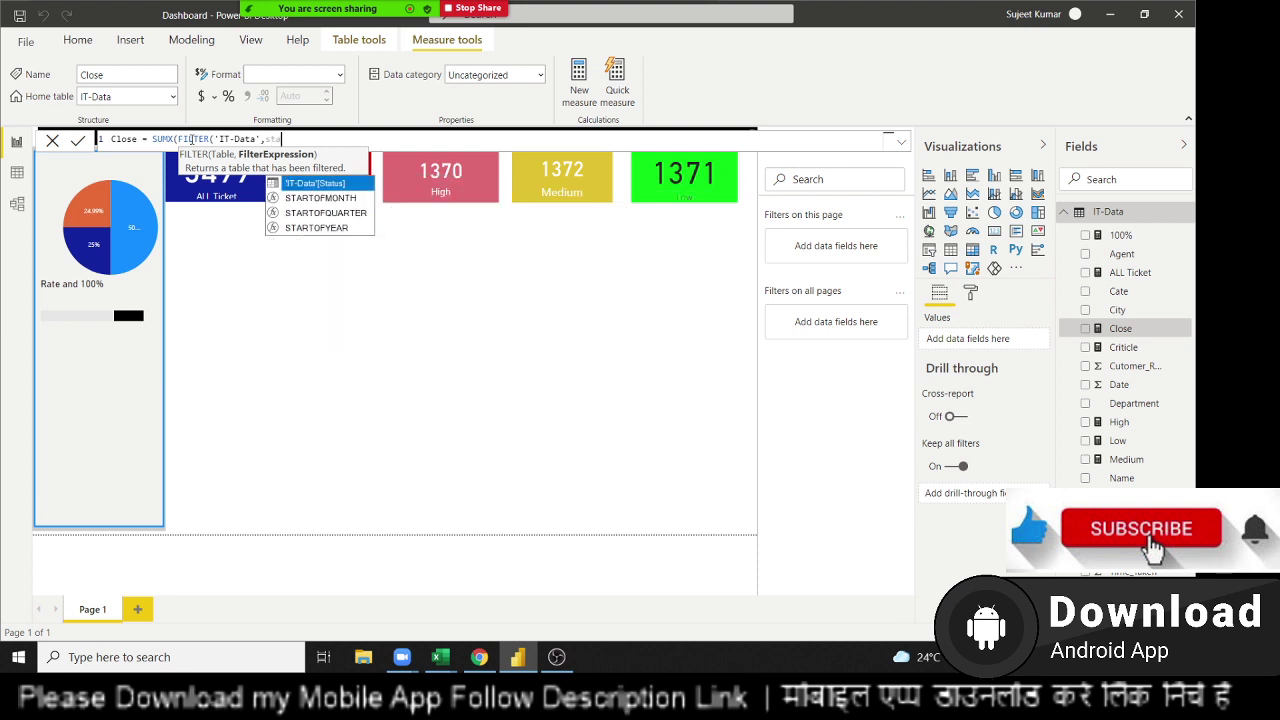
key(Tab)
text(=)
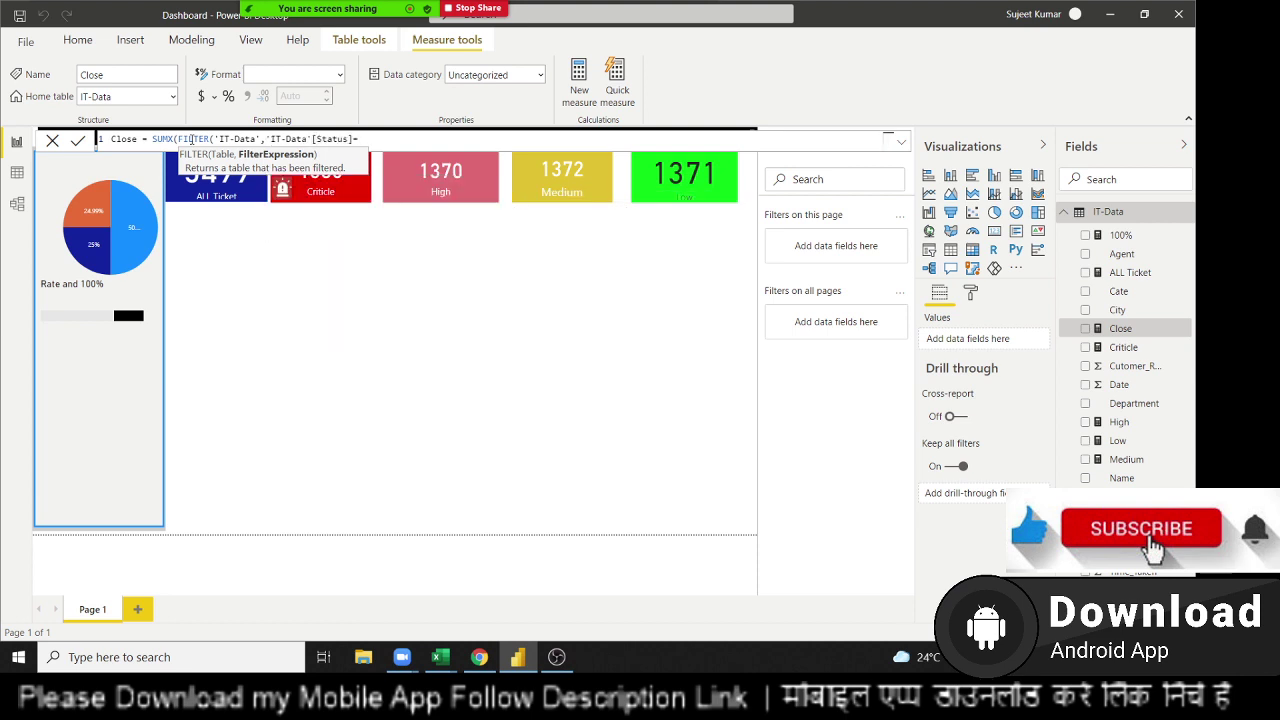
text("C)
text(lose")
text())
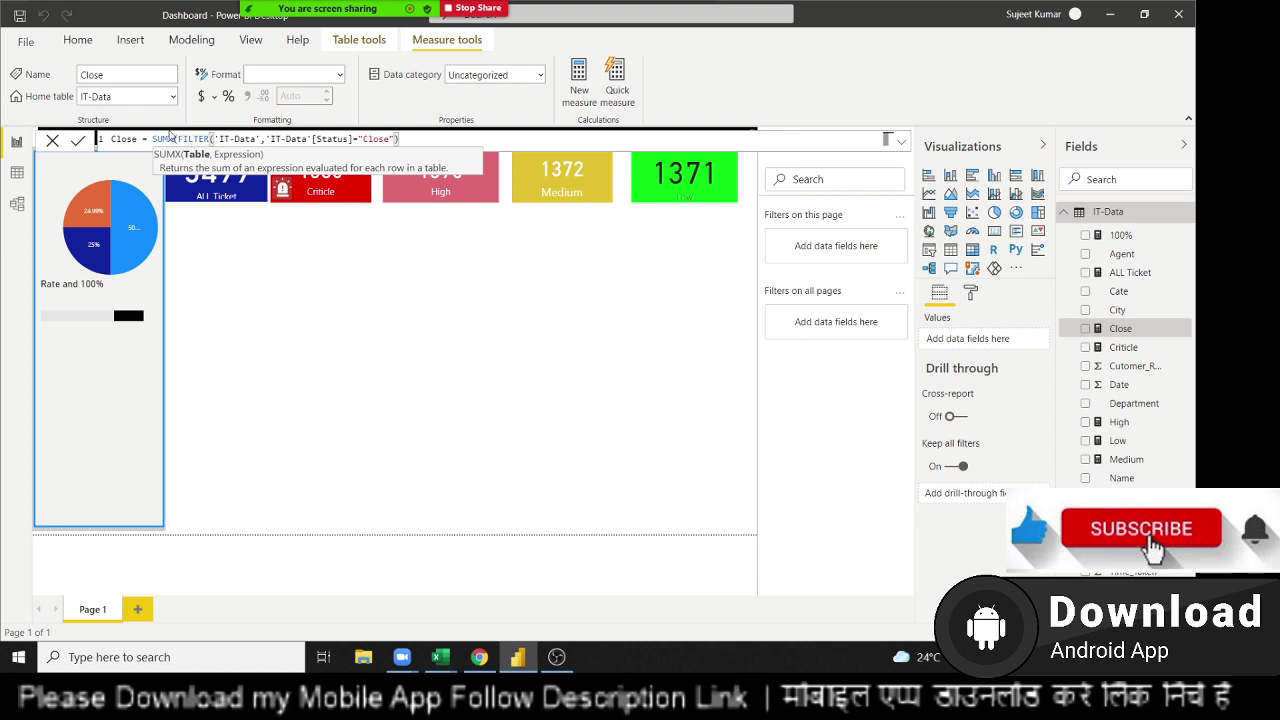
Replace SUMX with COUNTA and clean up the argument after the FILTER
double_click(172, 139)
key(BackSpace)
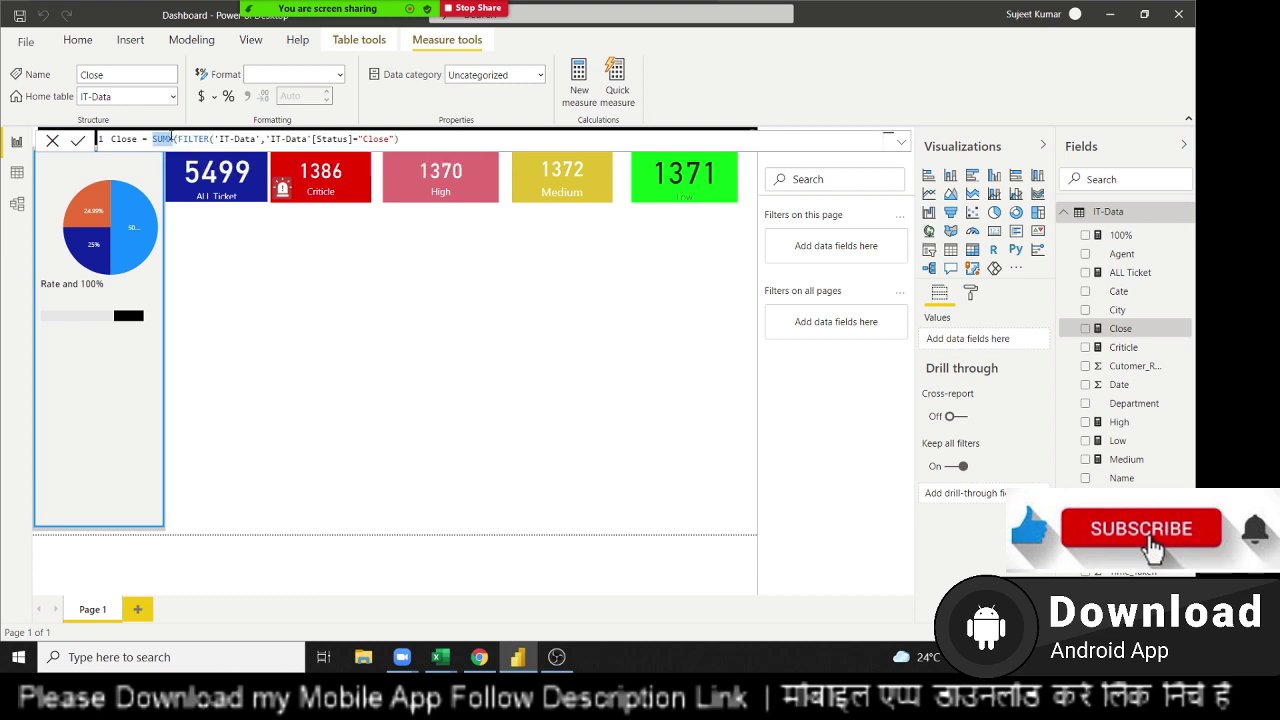
text(coun)
key(Down)
key(Tab)
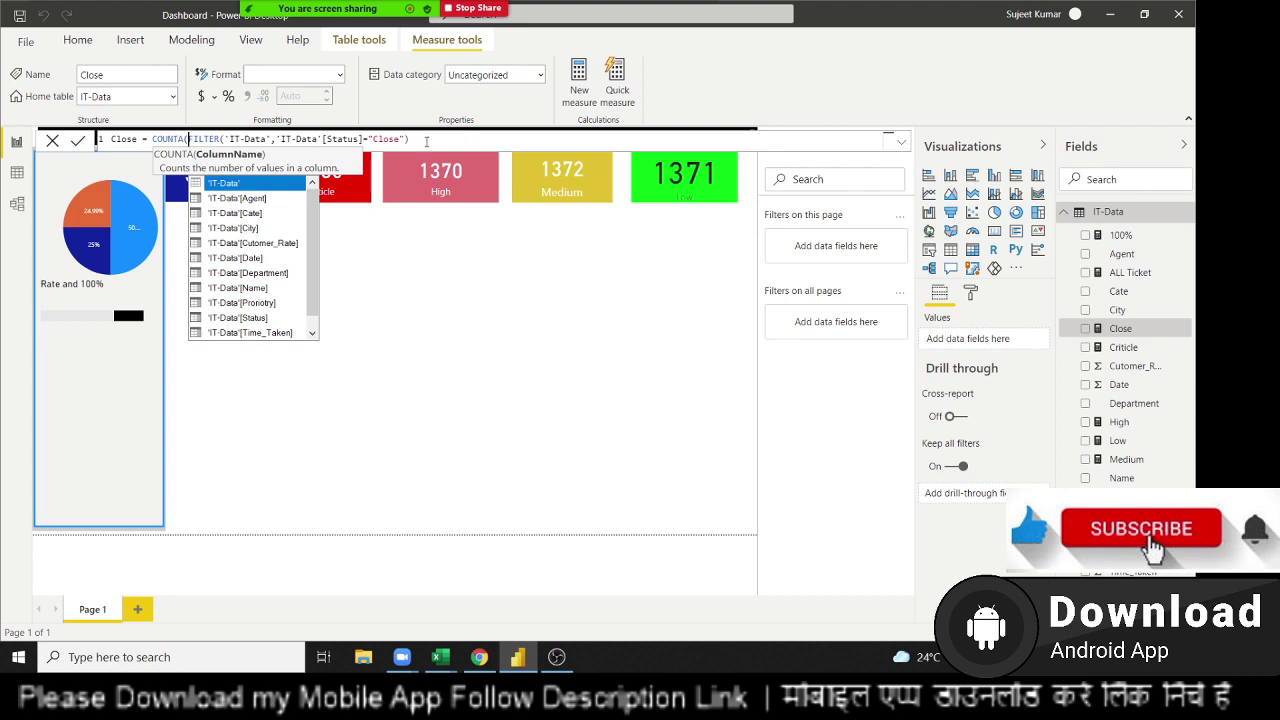
click(427, 139)
text(),)
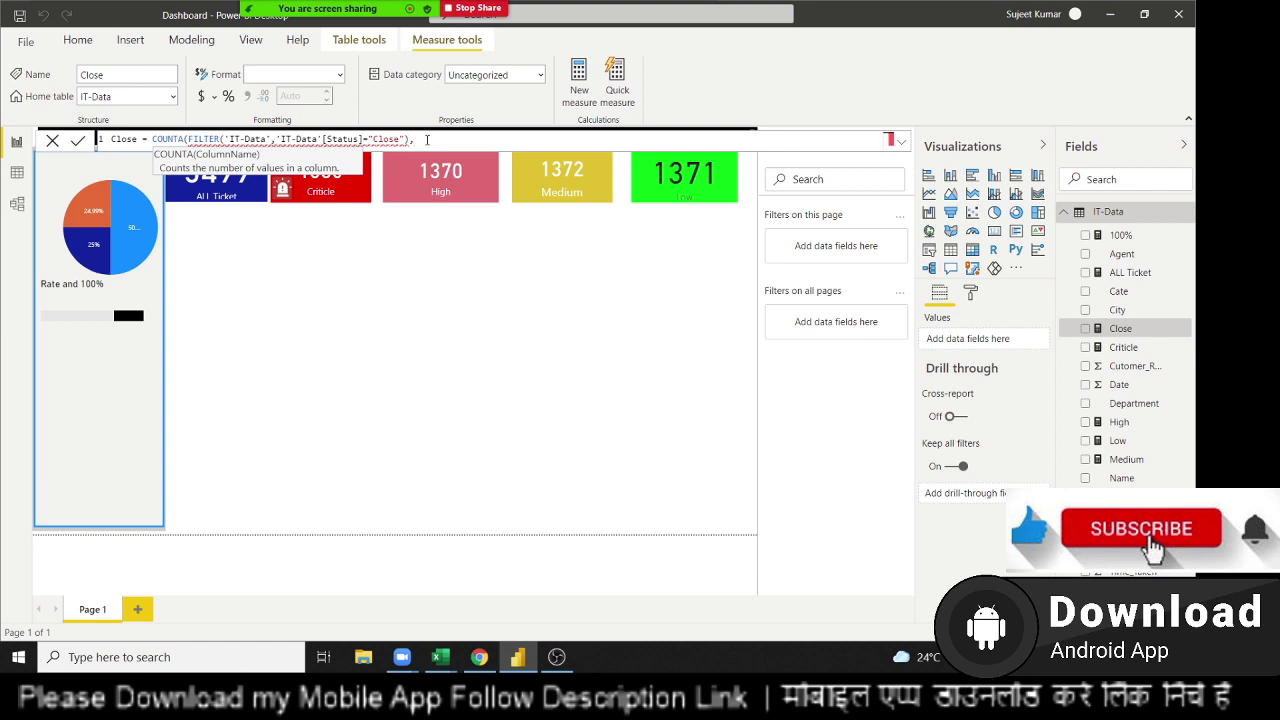
text(st)
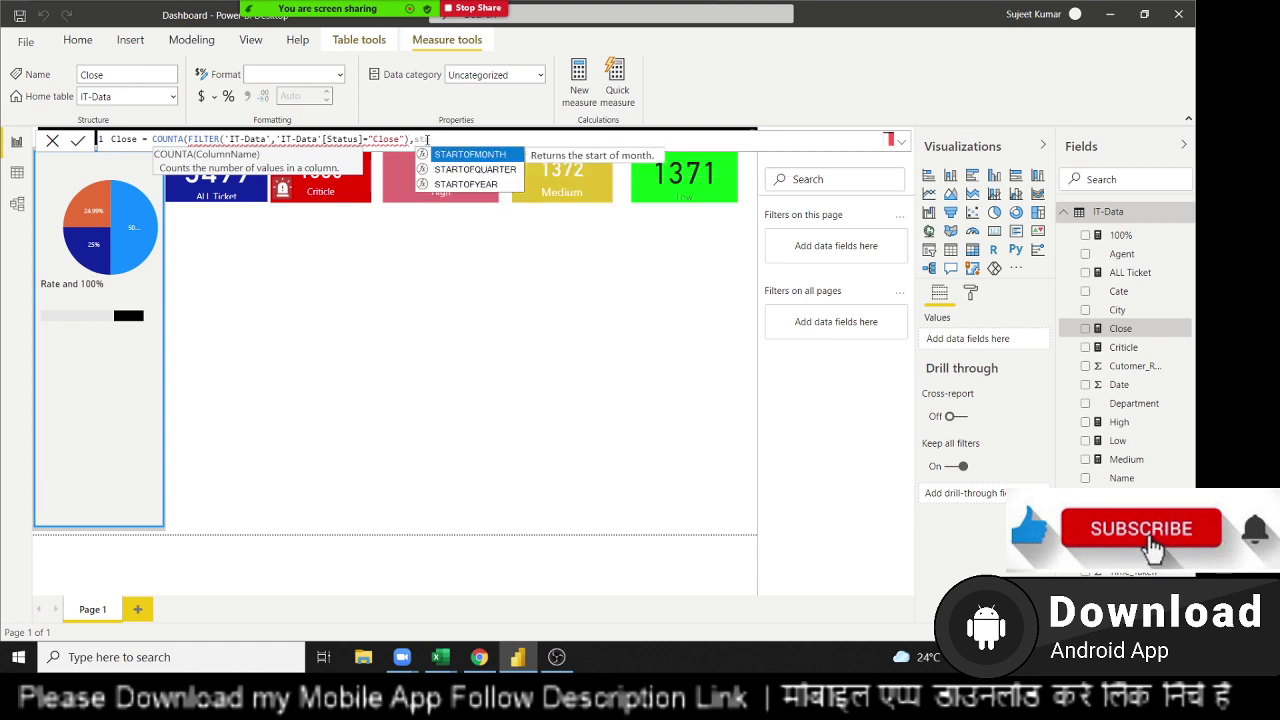
key(BackSpace)
key(BackSpace)
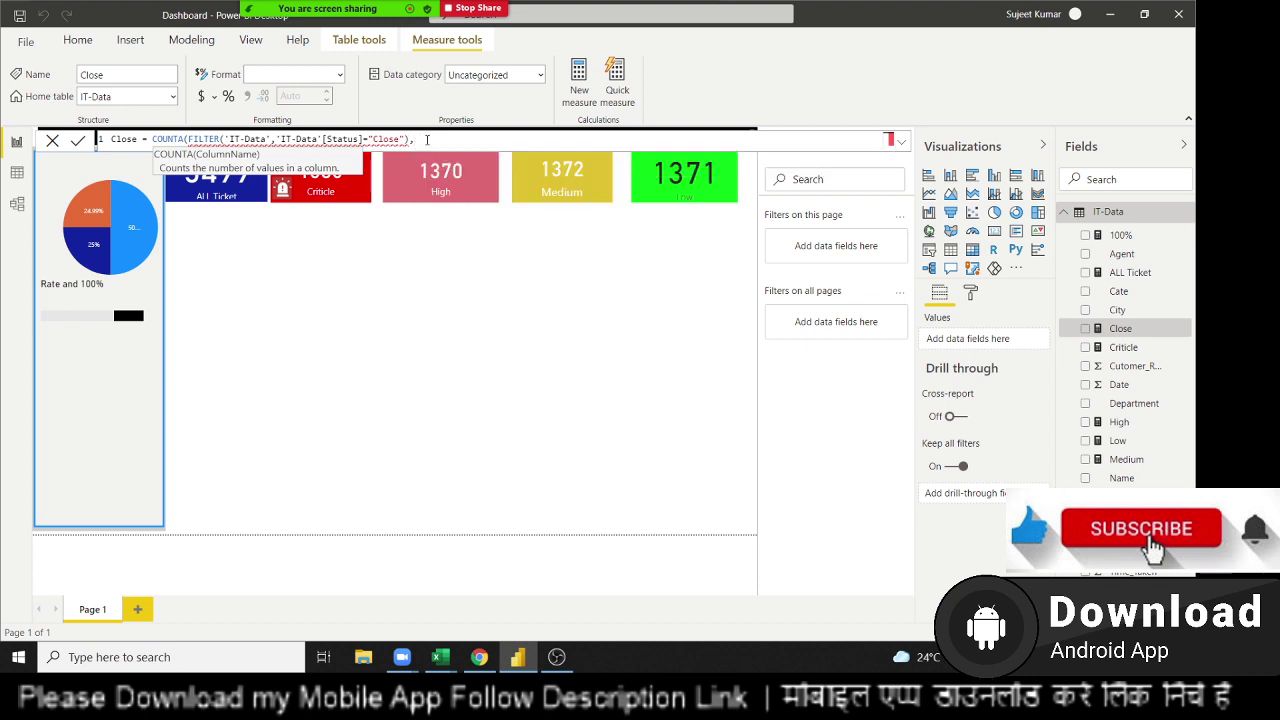
text(it)
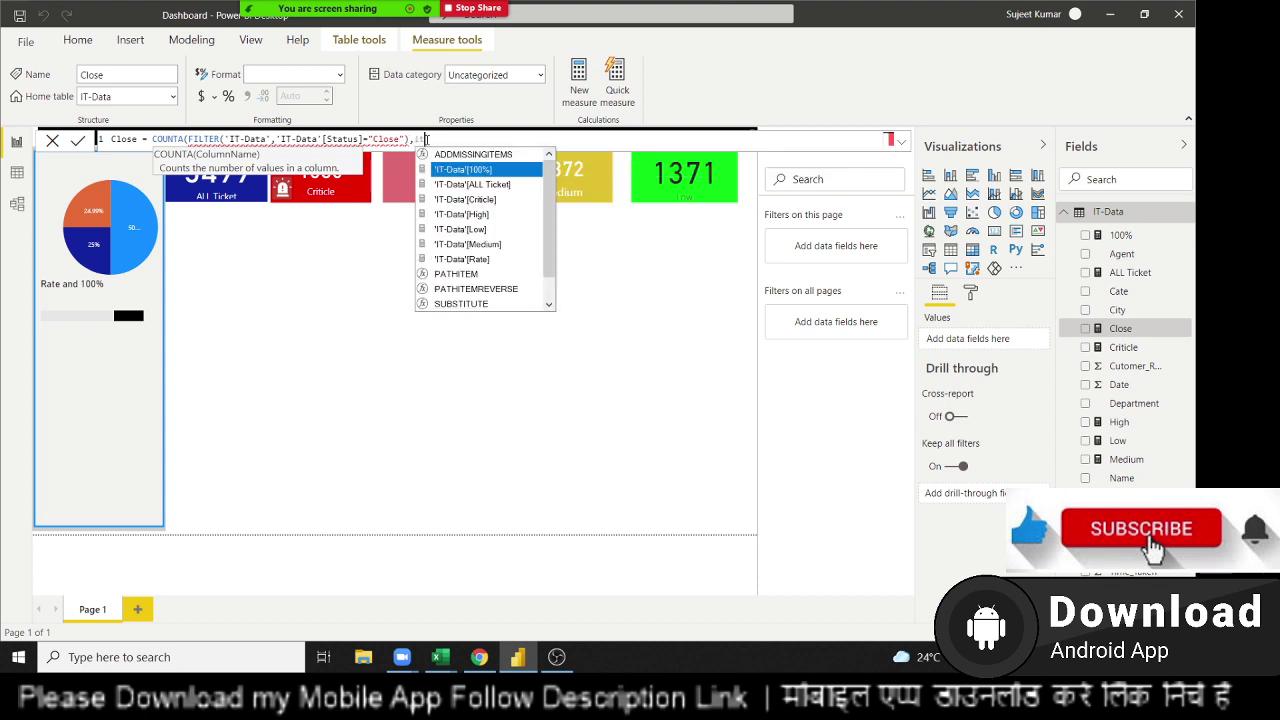
key(Down)
key(Down)
key(Down)
key(Down)
key(Down)
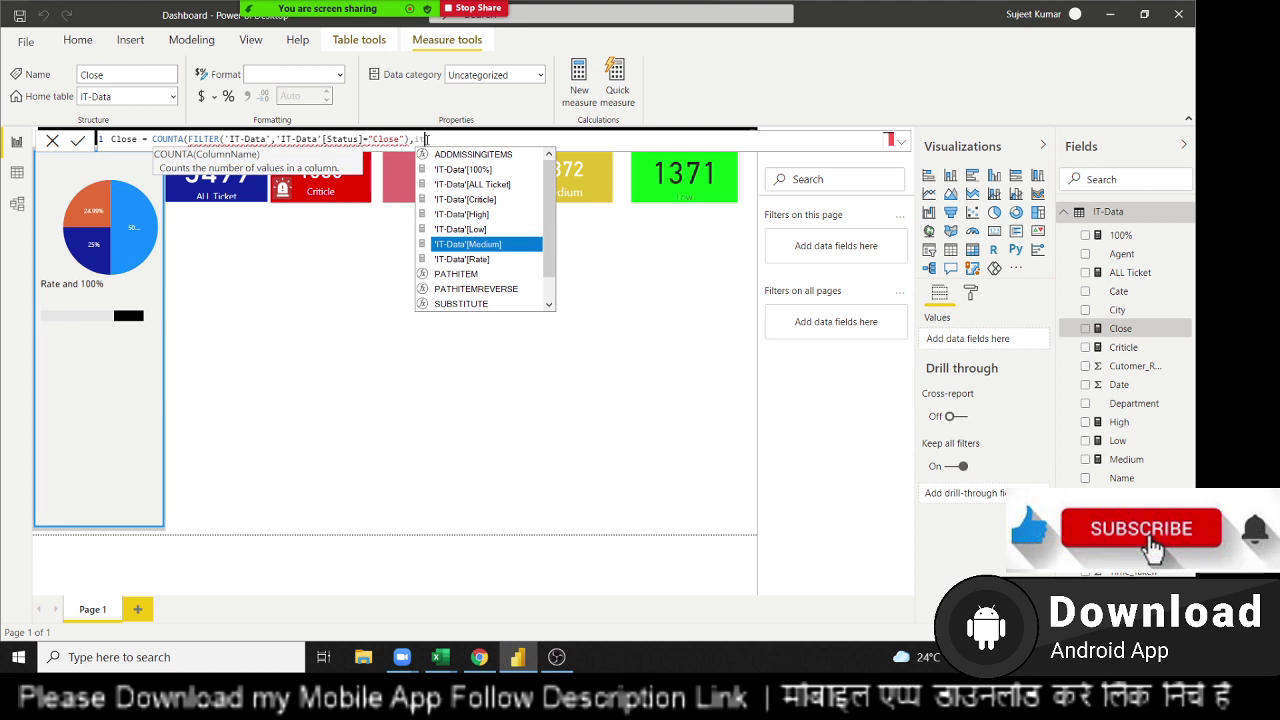
key(Down)
key(Up)
key(Up)
key(Up)
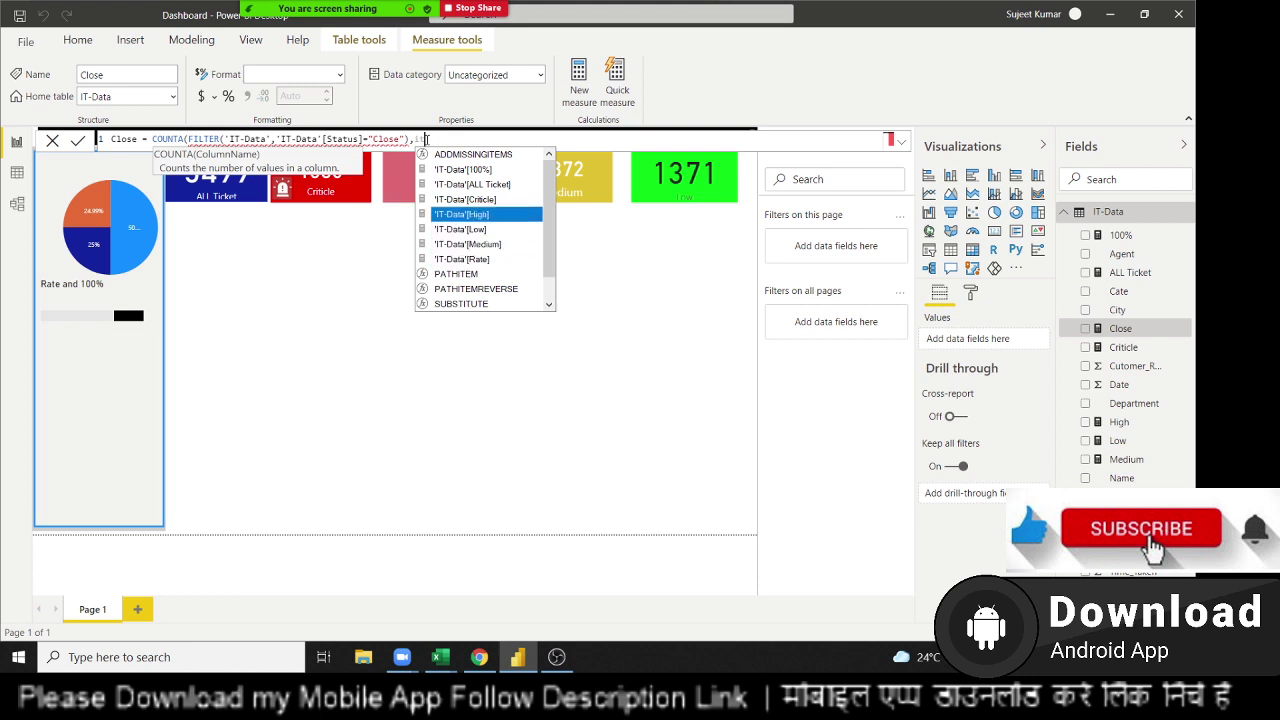
key(Up)
key(Up)
key(Up)
key(Up)
key(Down)
key(Down)
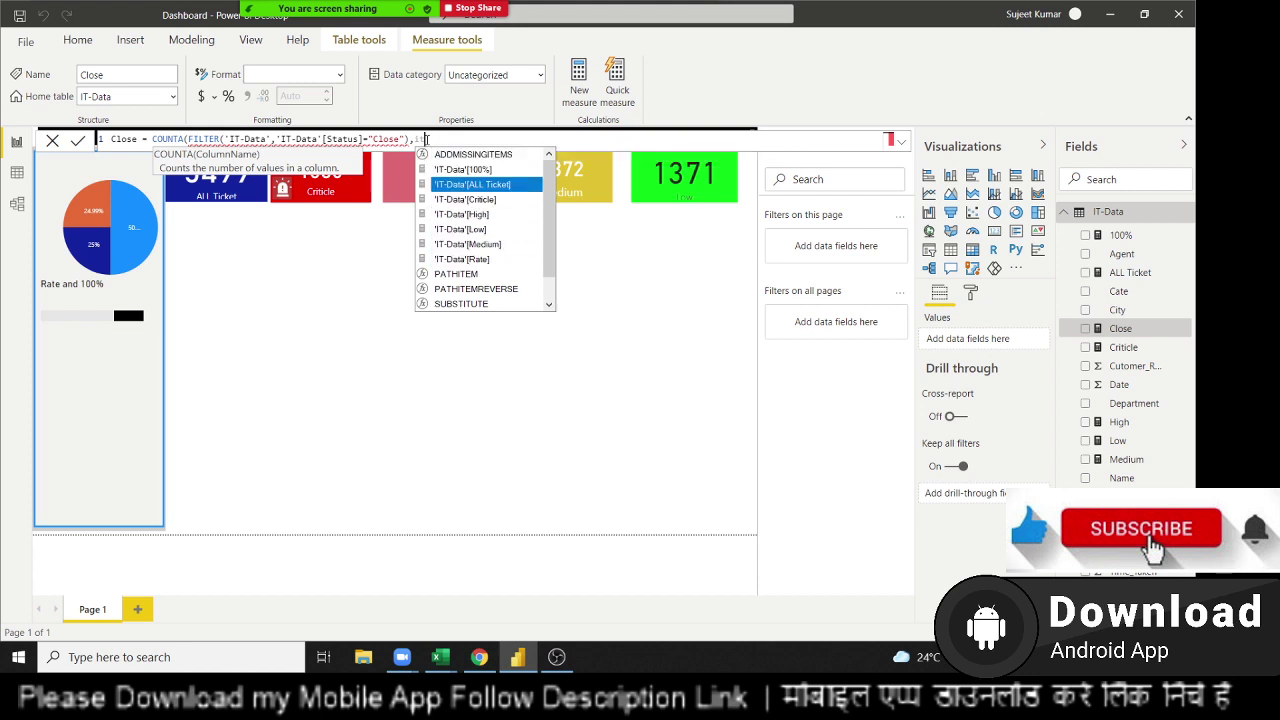
key(BackSpace)
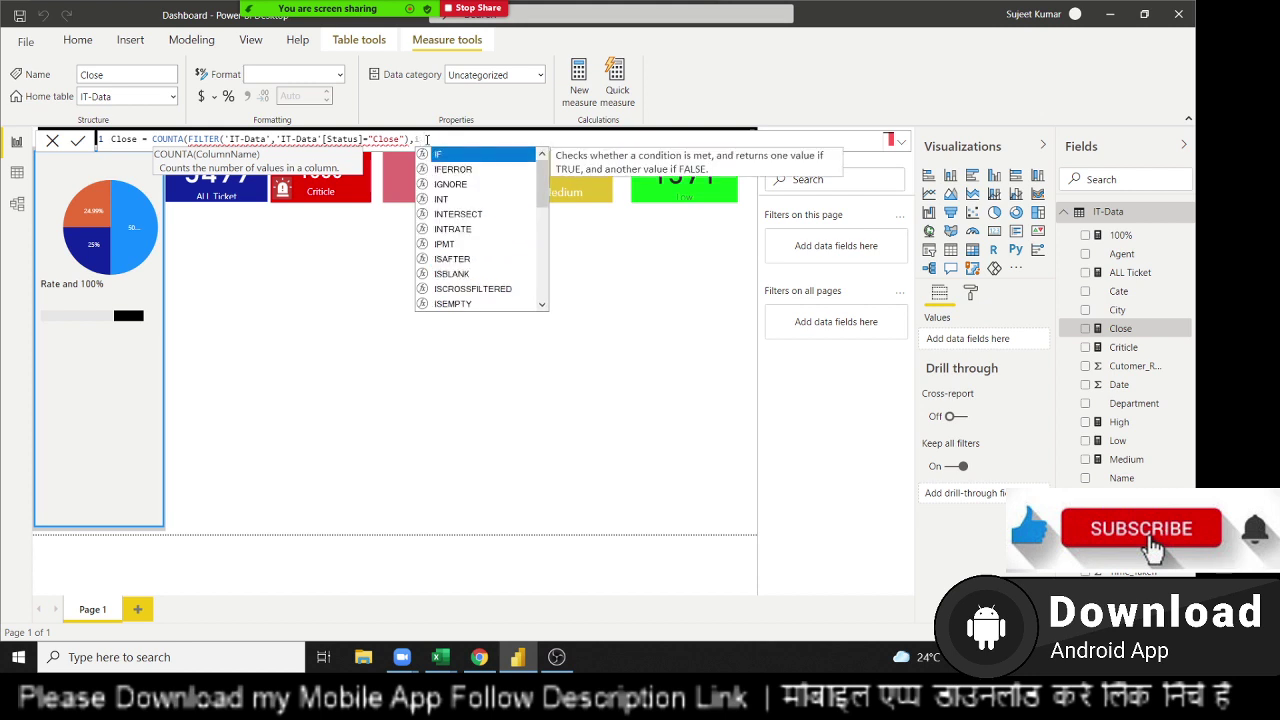
key(BackSpace)
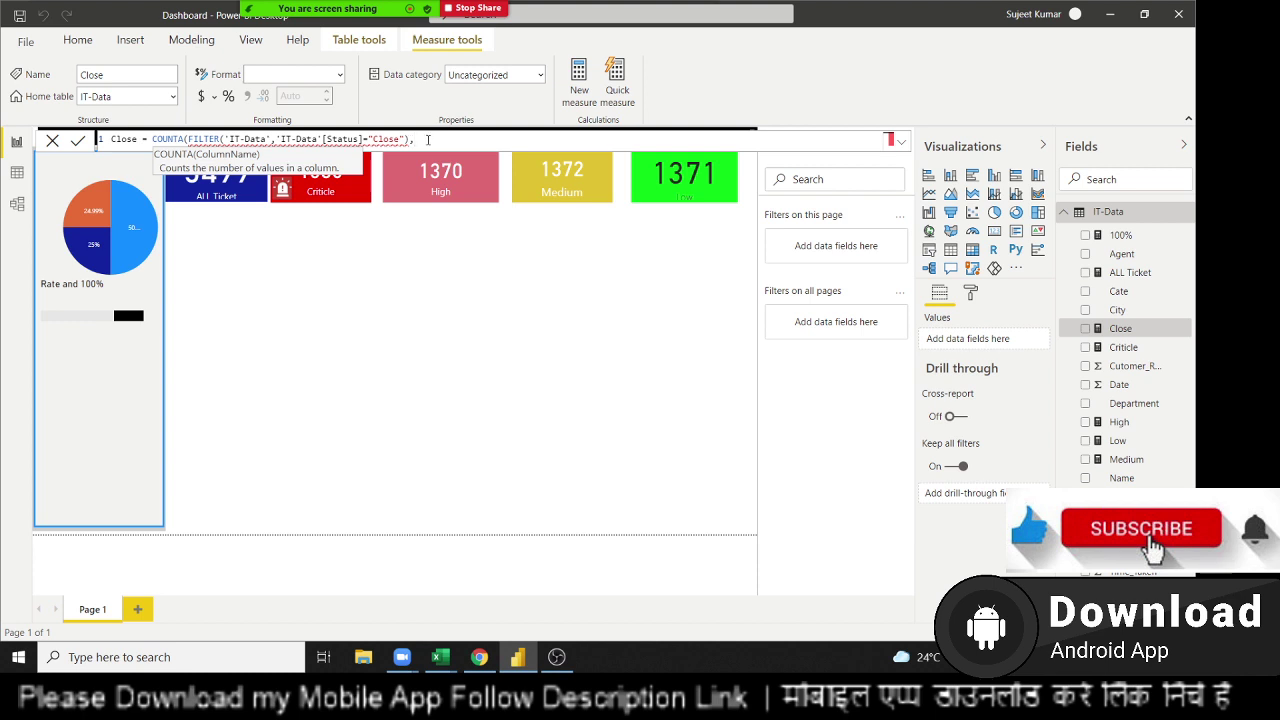
Change COUNTA to COUNTAX, counting 'IT-Data'[Status] over the filtered rows
click(184, 139)
text(x)
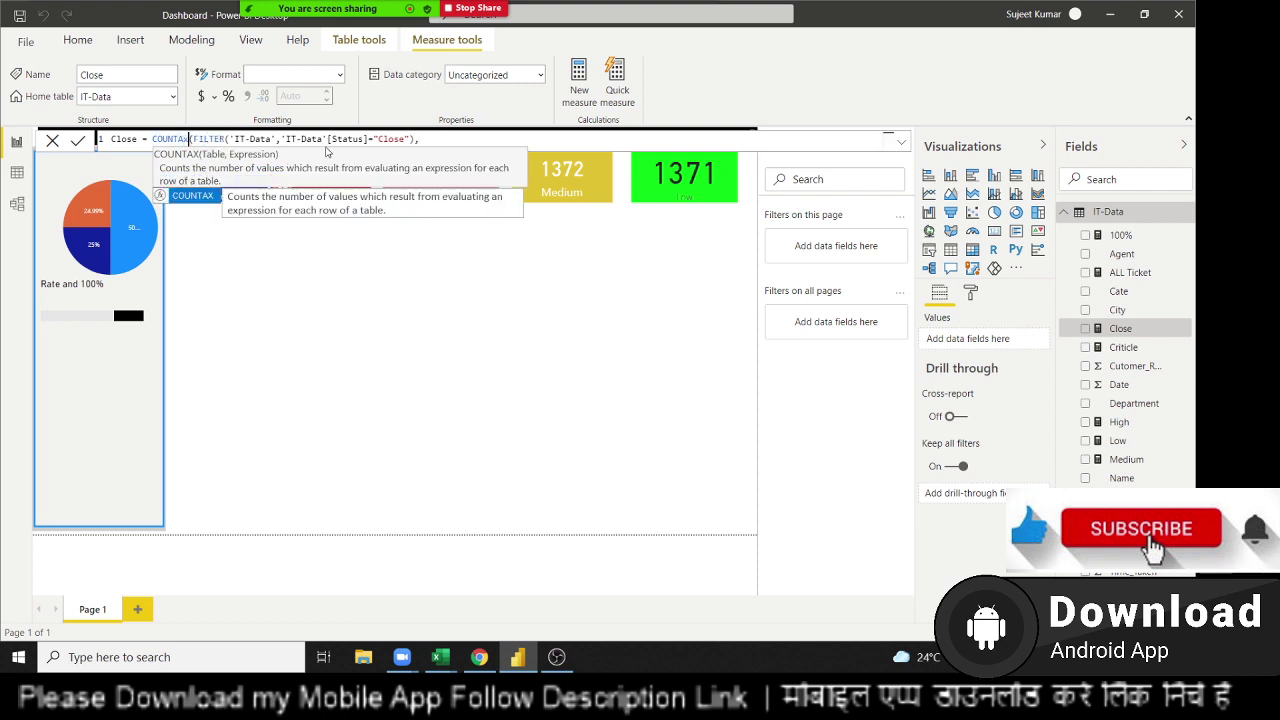
click(425, 140)
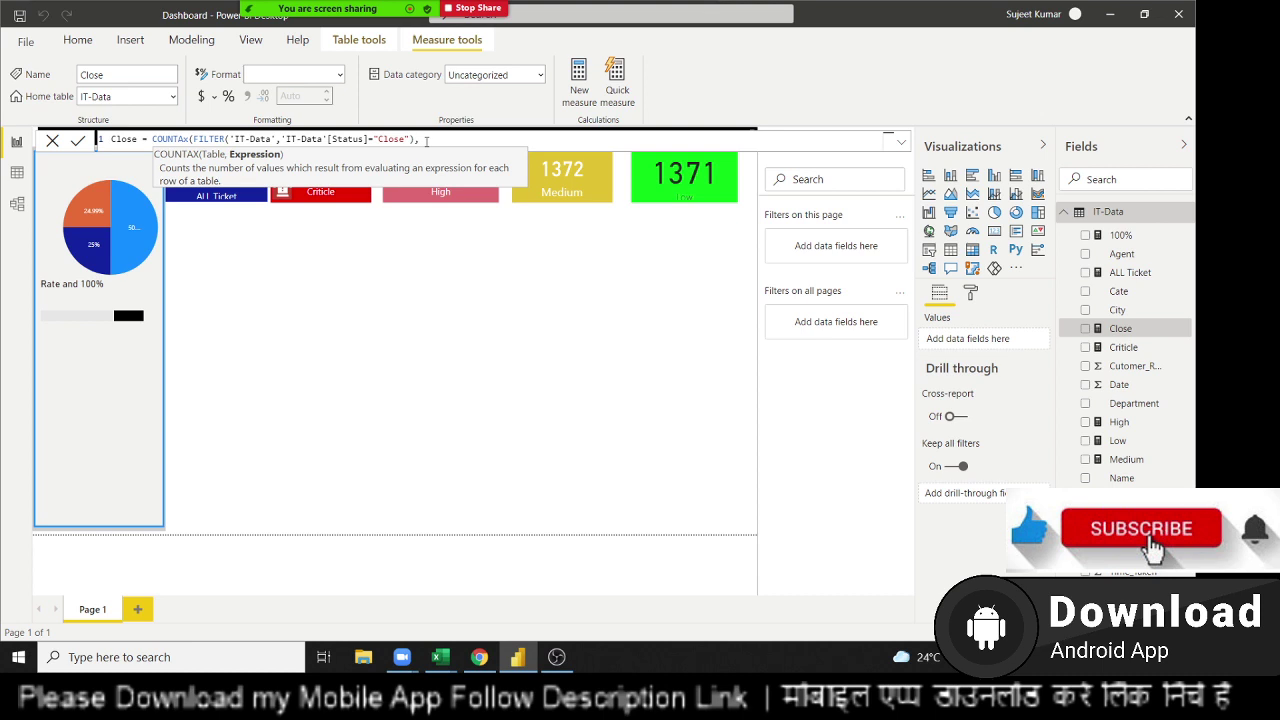
text(c)
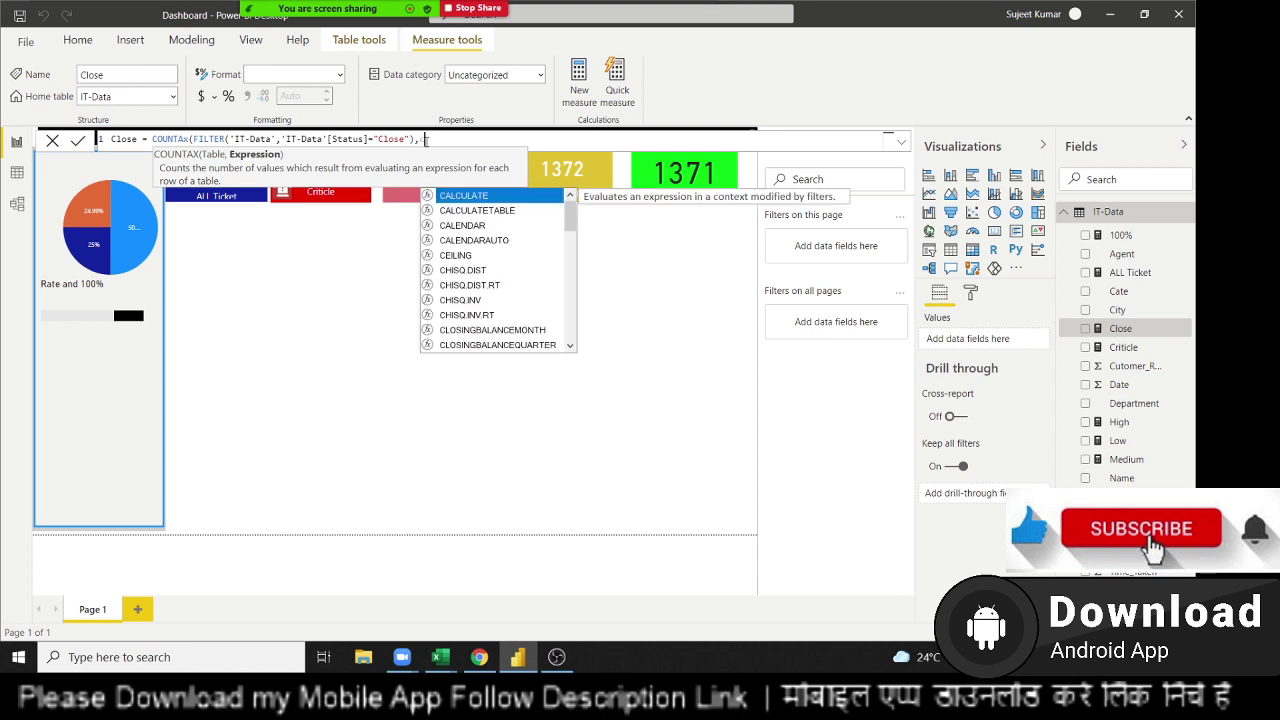
text(l)
key(BackSpace)
key(BackSpace)
text(T-D)
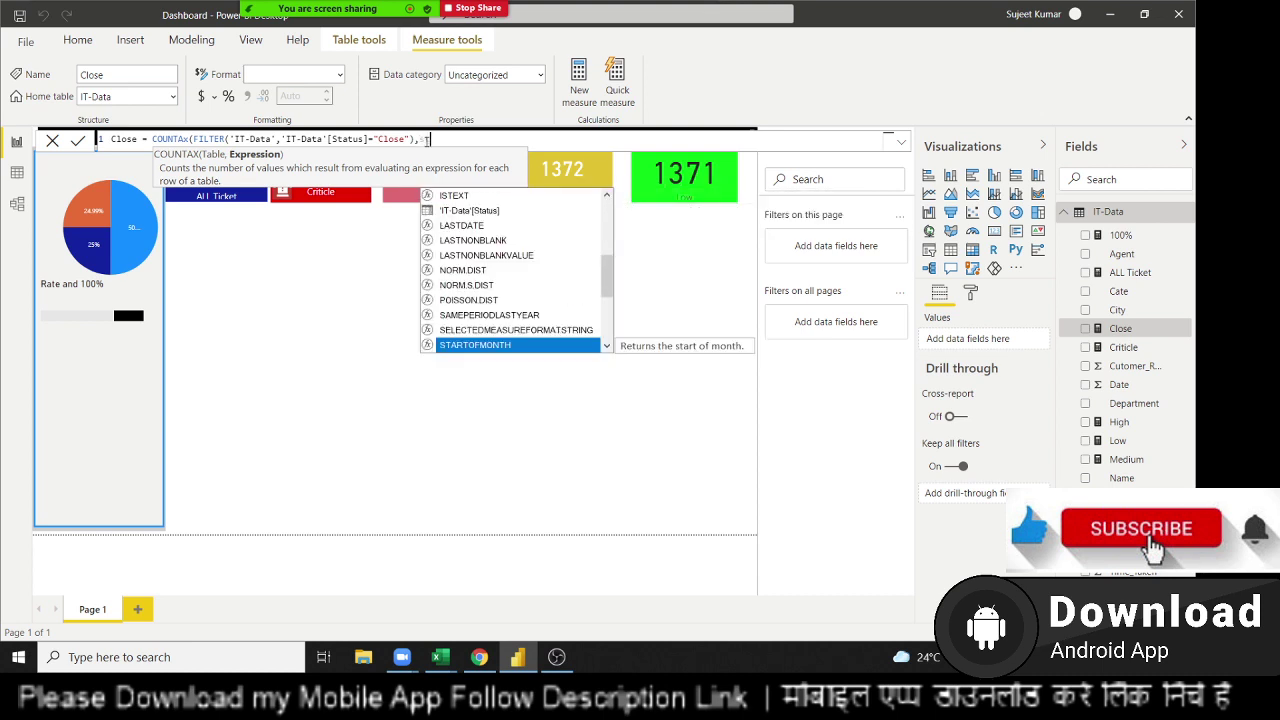
text(a)
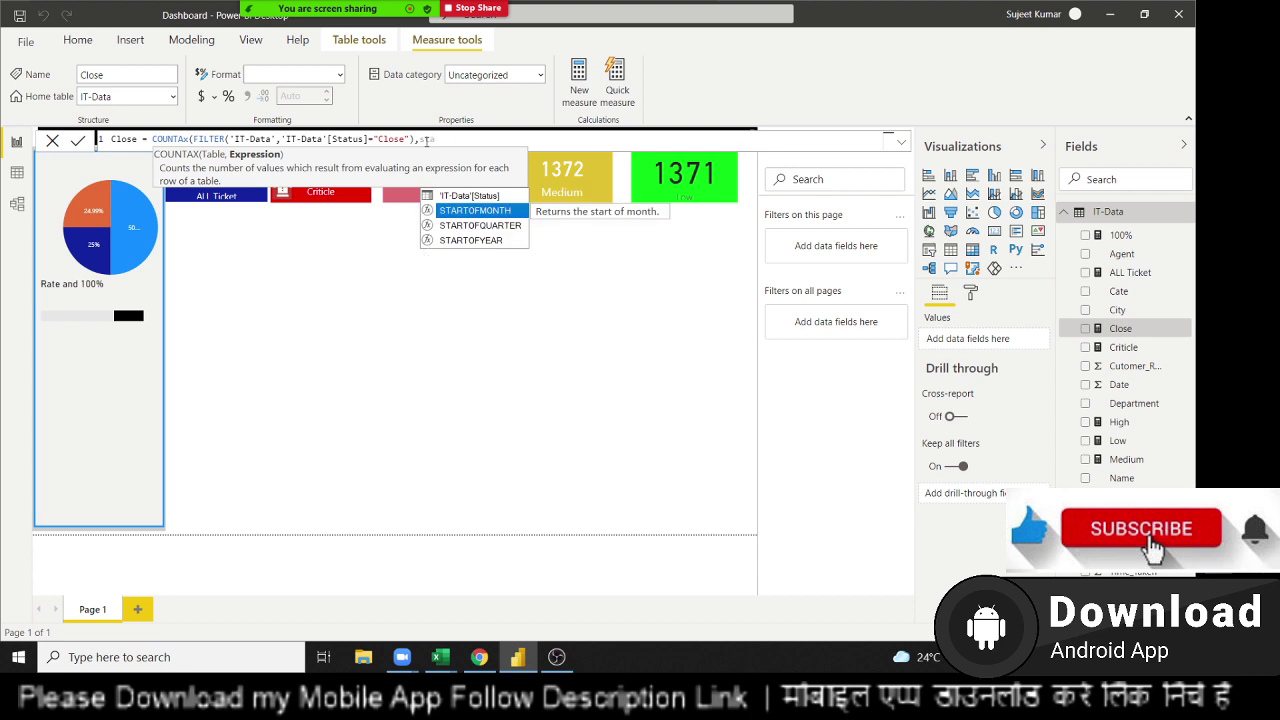
key(Up)
key(Tab)
text())
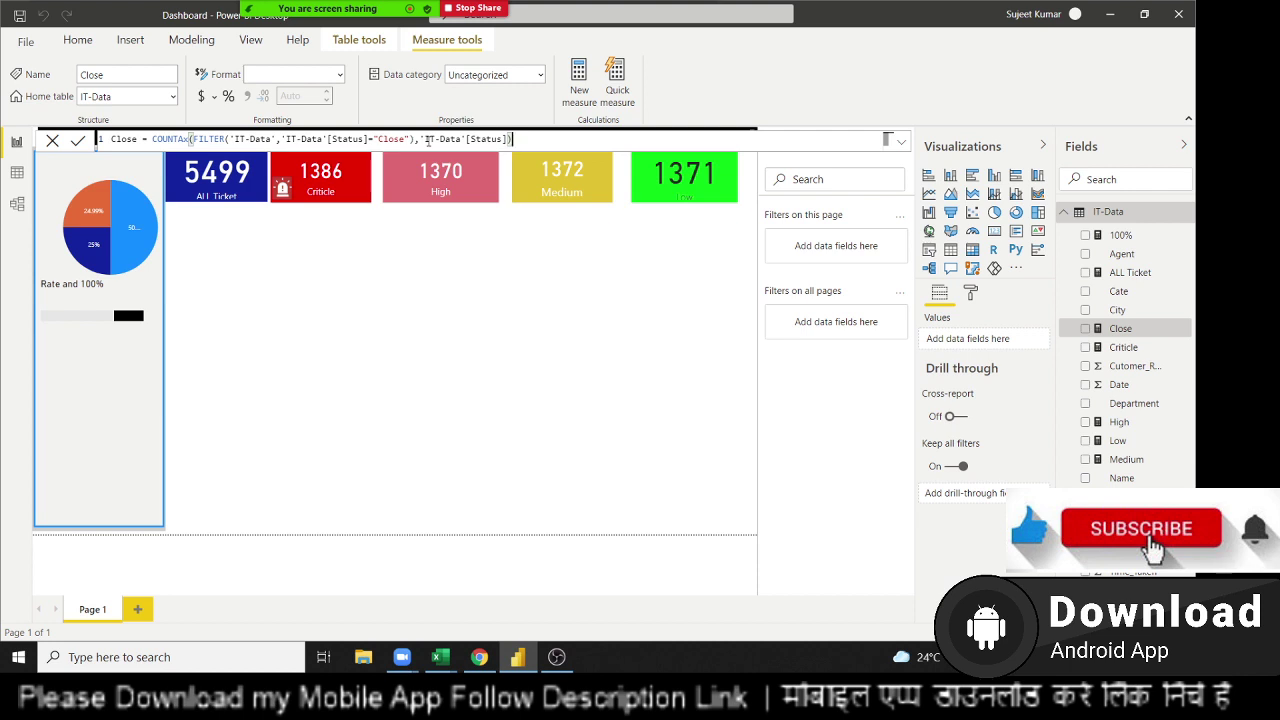
text(/)
text(s)
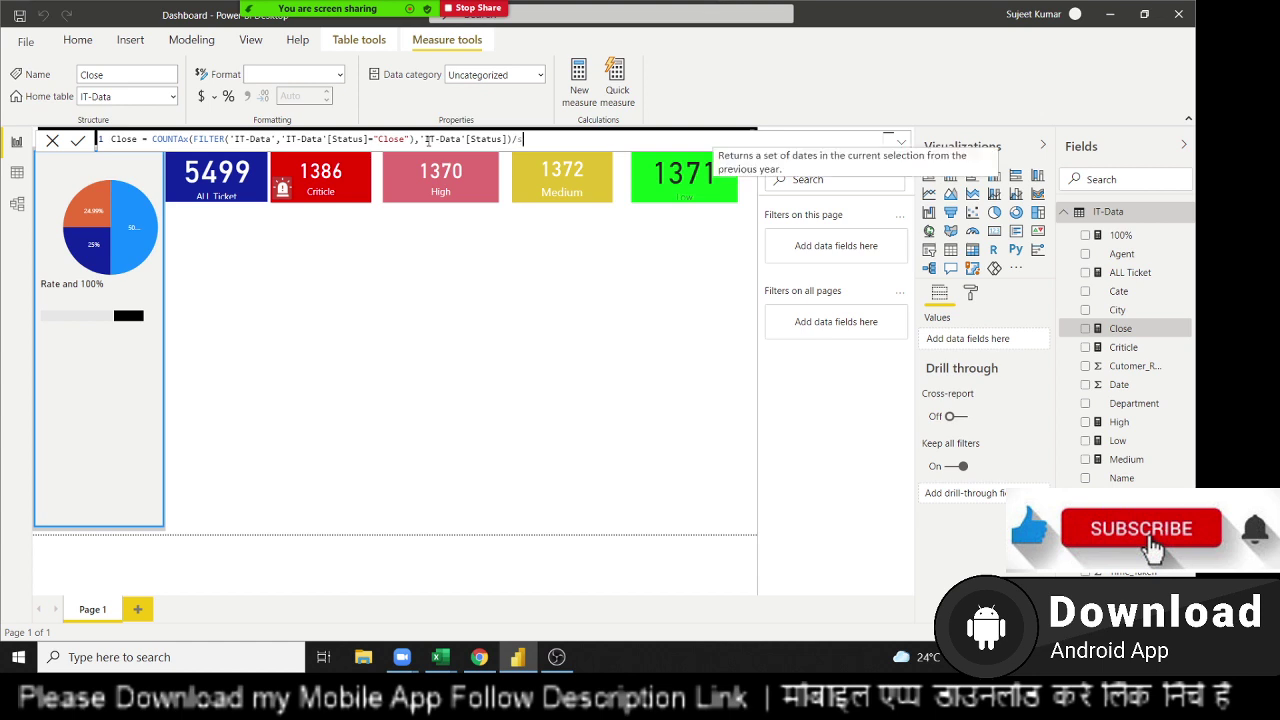
Divide by COUNT('IT-Data'[T_Numar]) and commit the Close measure
key(BackSpace)
text(cou)
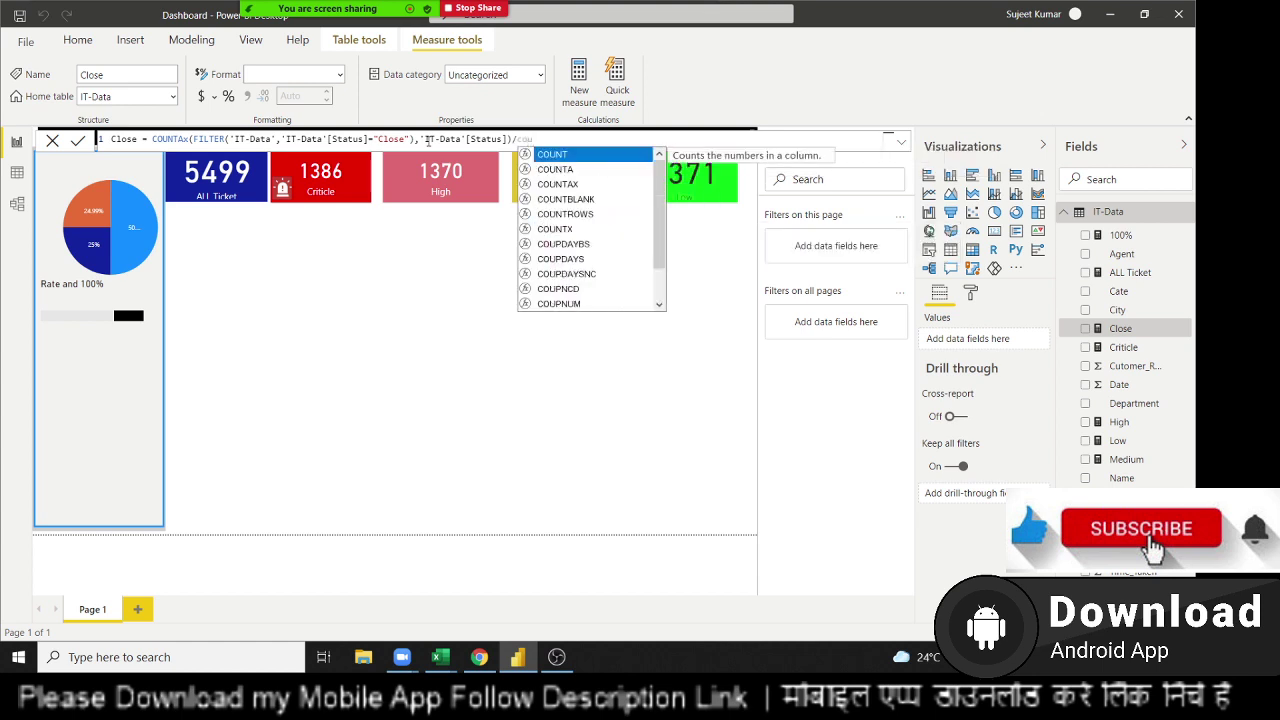
key(Tab)
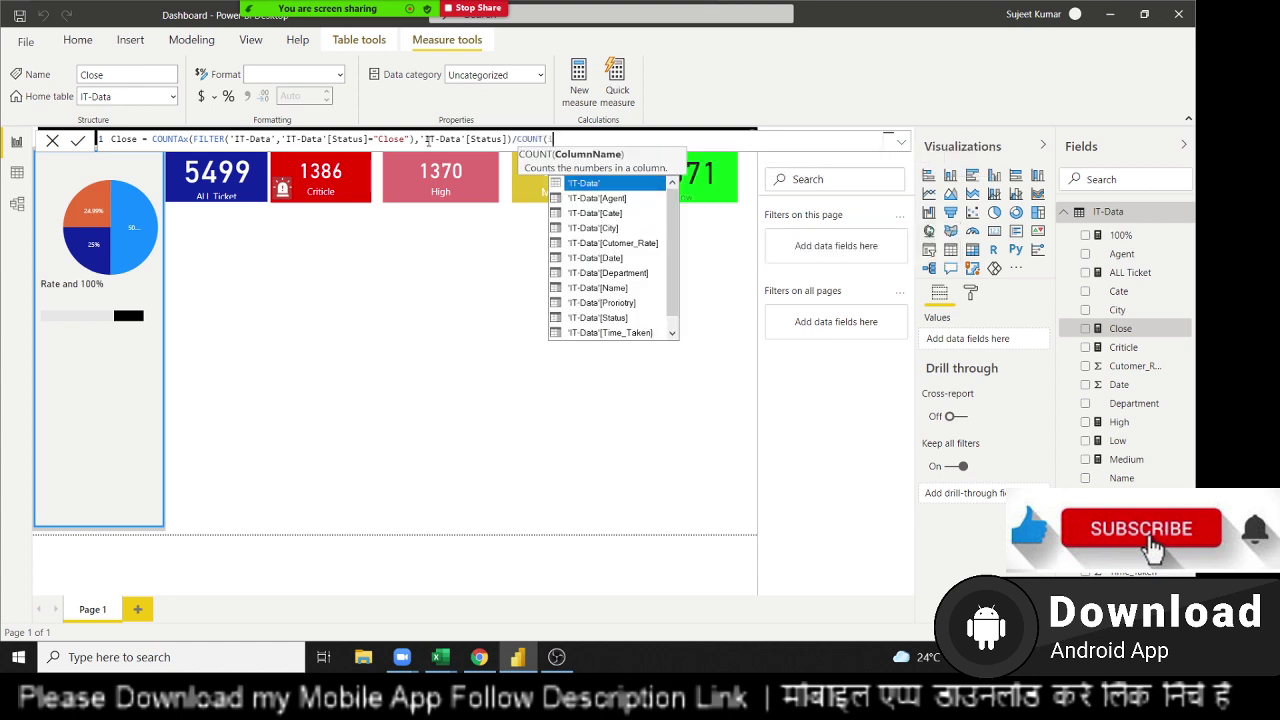
text(ti)
key(Tab)
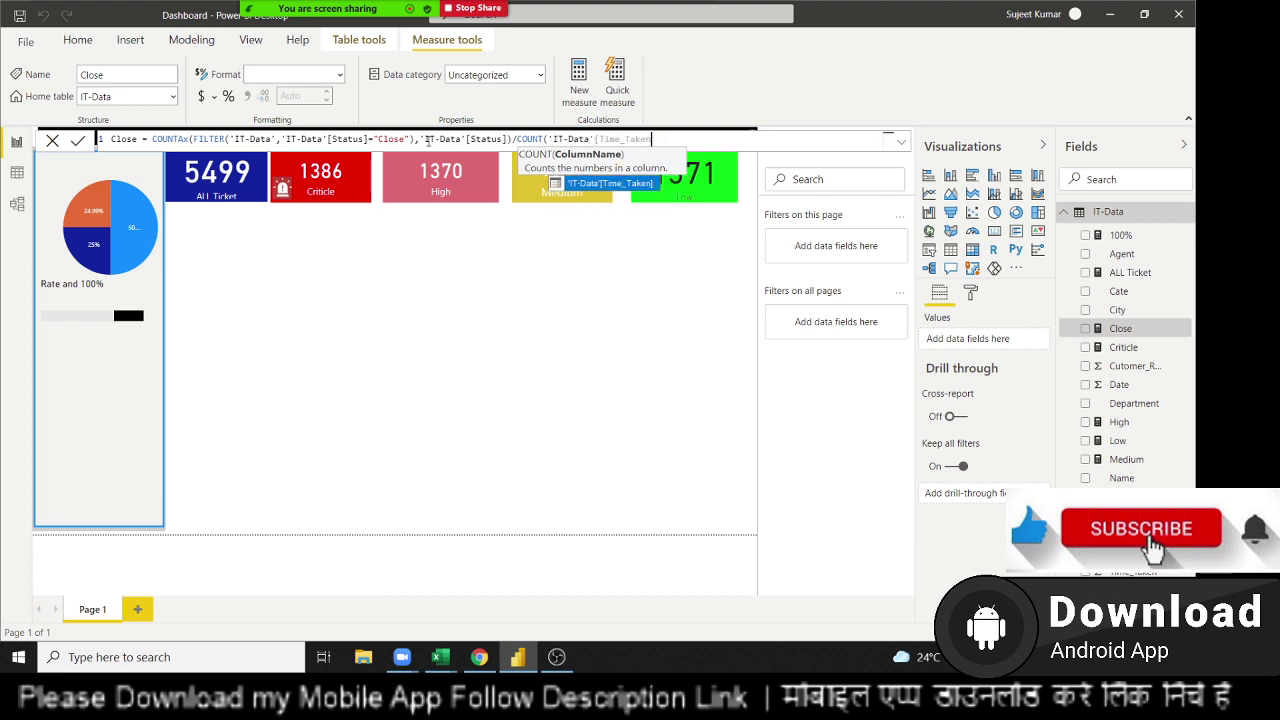
key(BackSpace)
key(BackSpace)
key(BackSpace)
key(BackSpace)
key(BackSpace)
key(BackSpace)
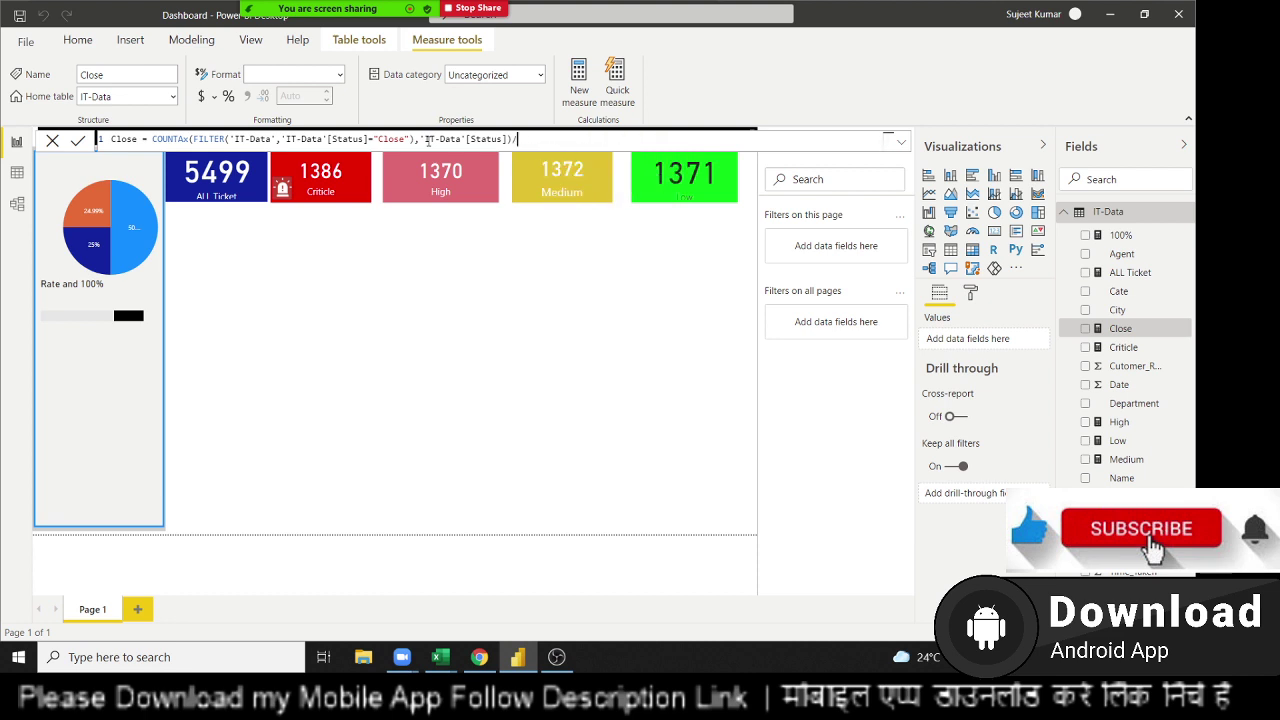
text(cou)
key(Tab)
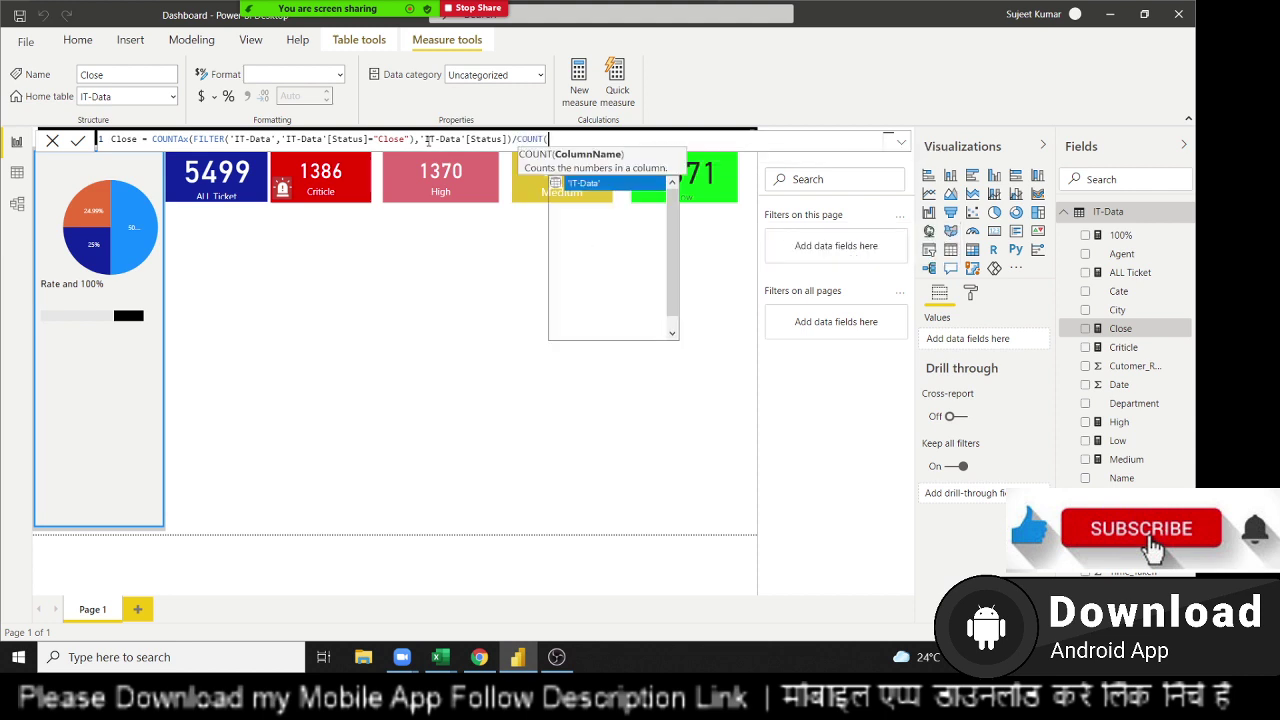
key(Down)
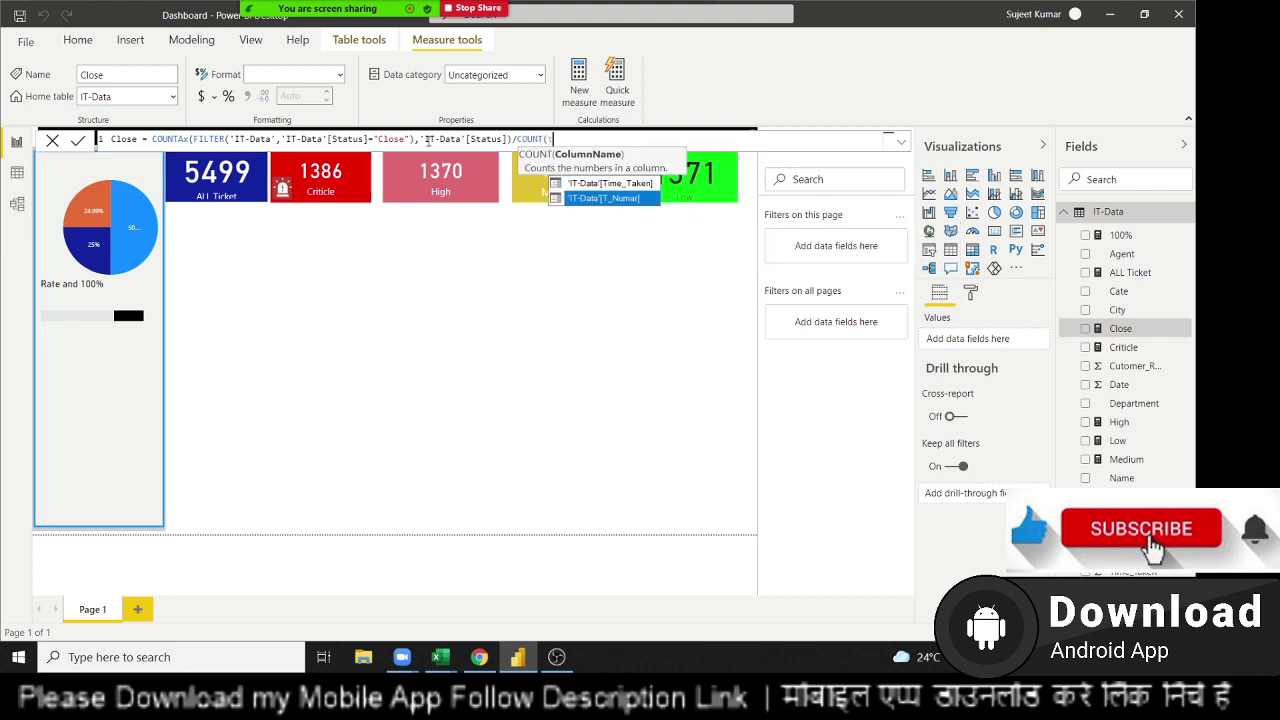
key(Tab)
text())
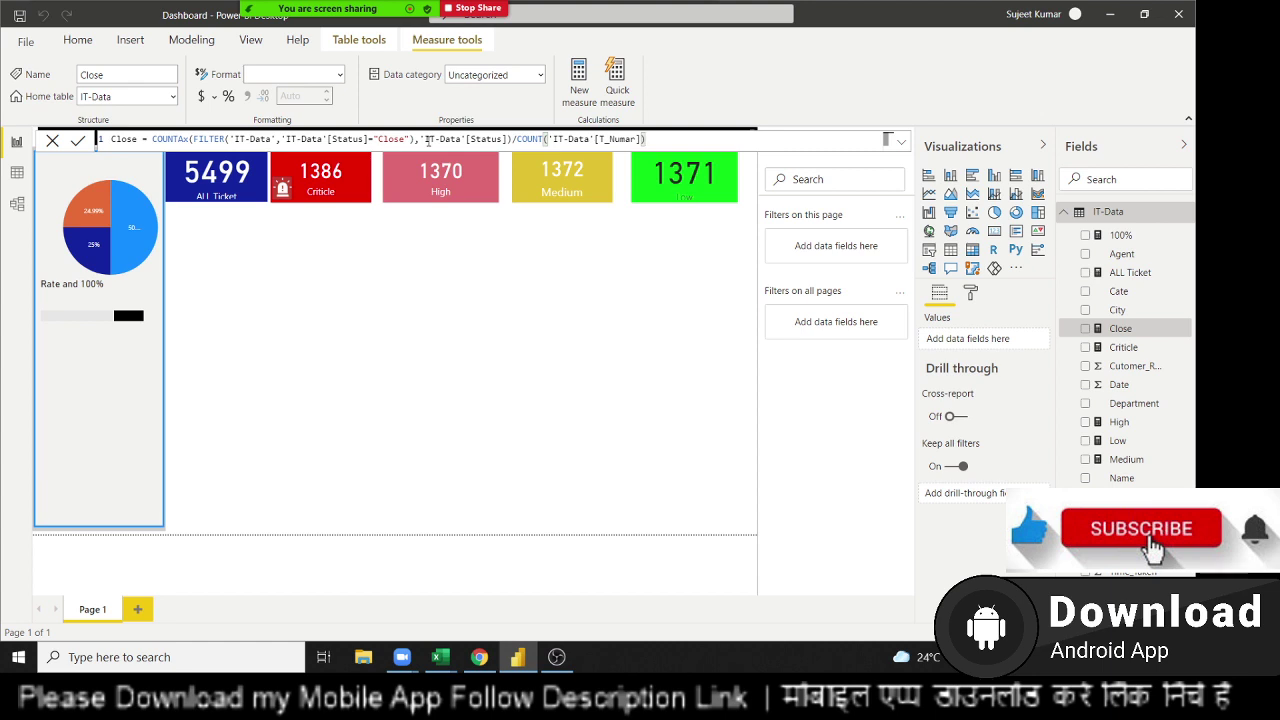
key(Return)
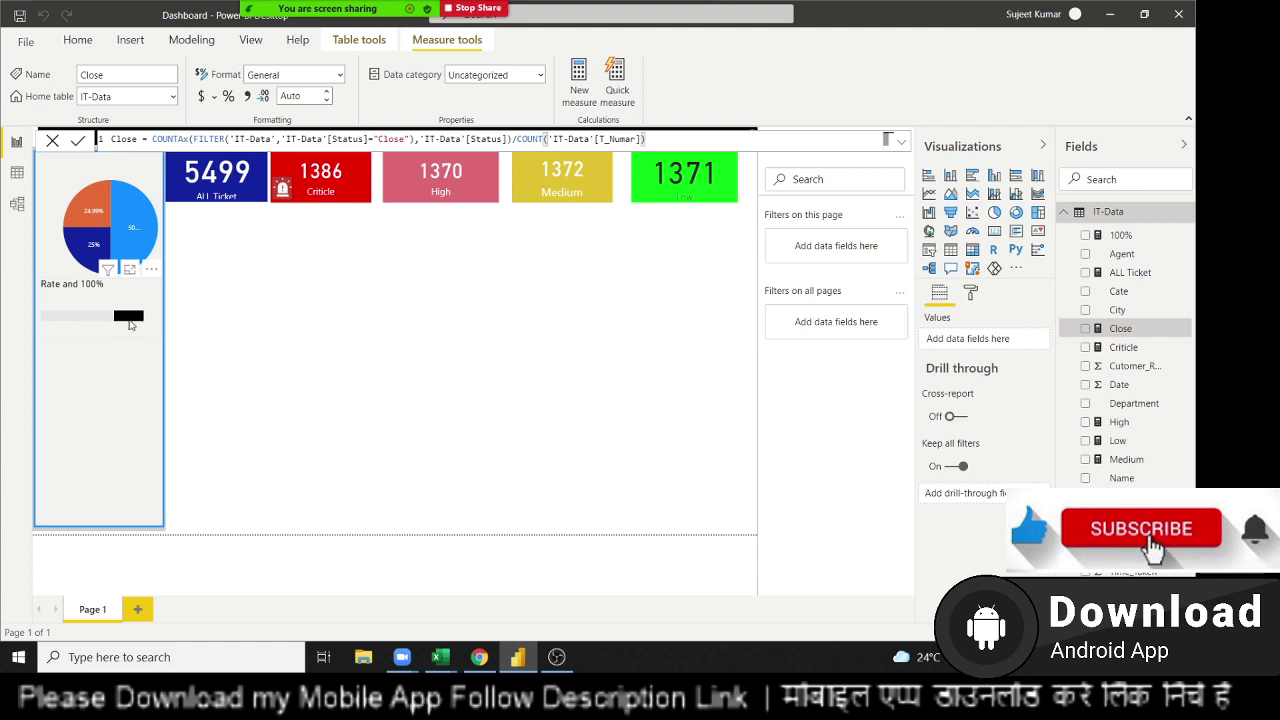
click(438, 318)
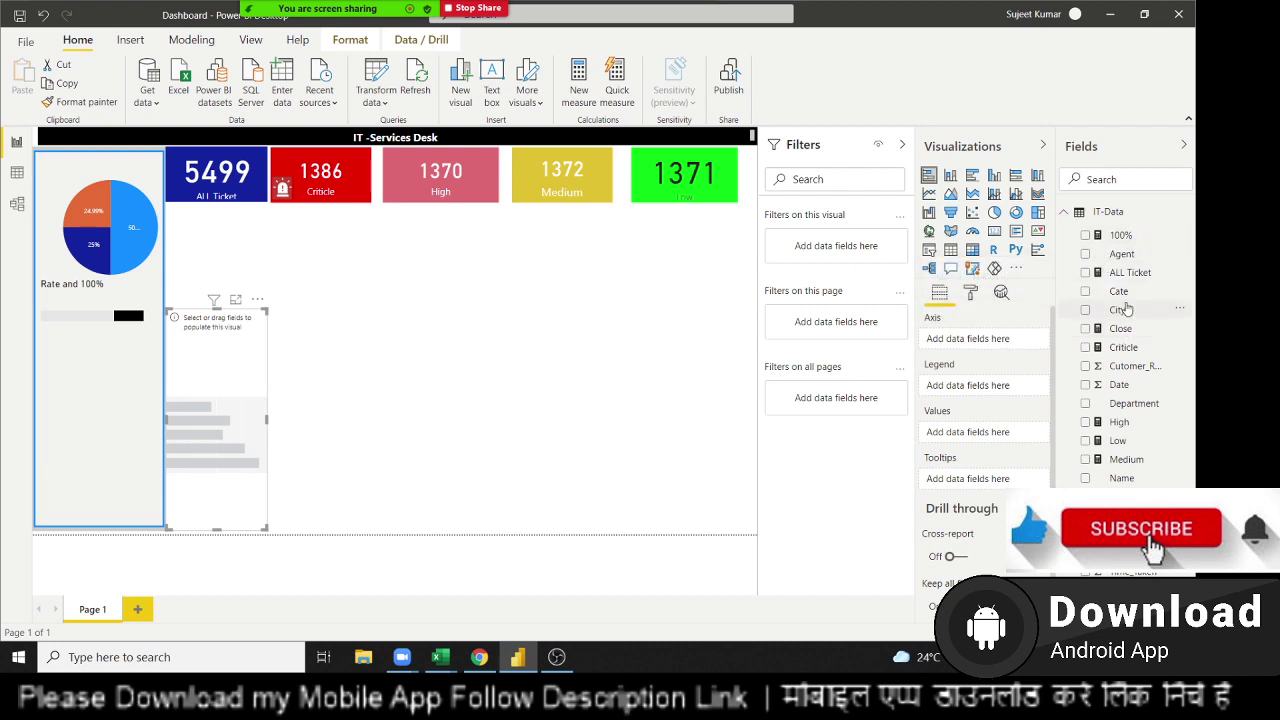
Add the Close and 100% measures to the new bar chart and move it up and right
mouse_move(1116, 329)
mouse_down()
mouse_move(951, 372)
mouse_move(219, 410)
mouse_up()
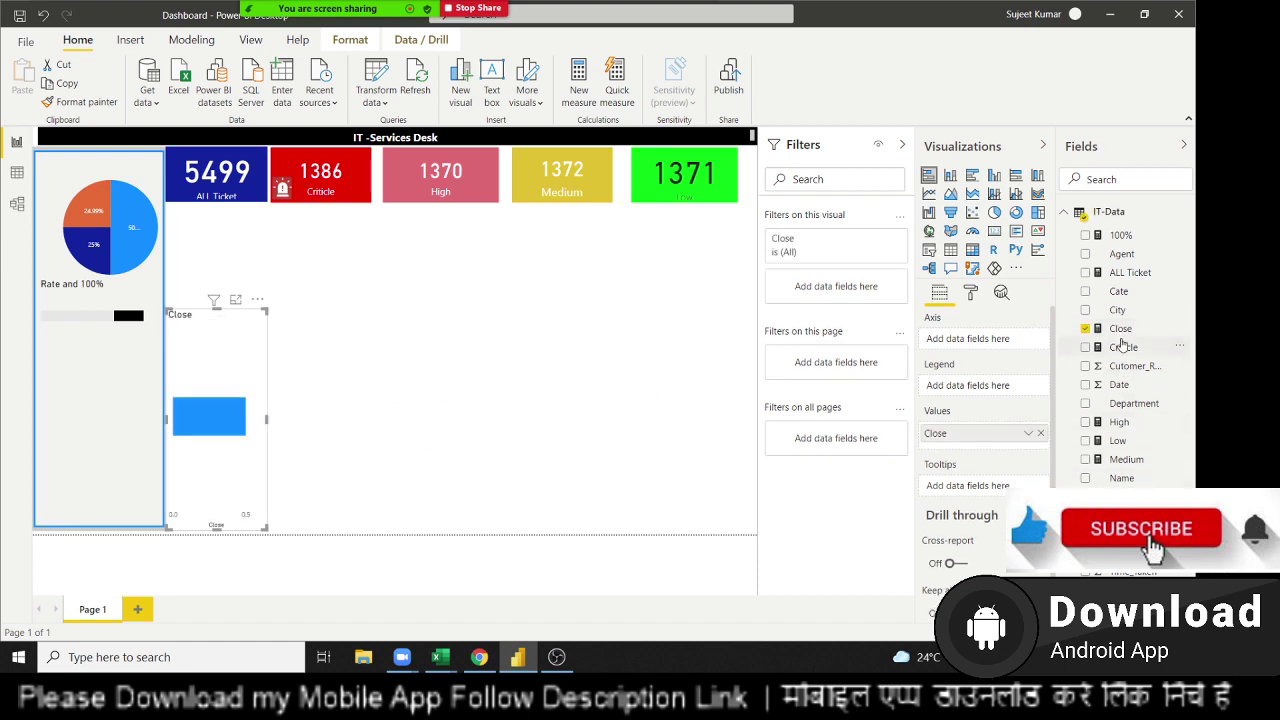
mouse_move(1120, 238)
mouse_down()
mouse_move(340, 512)
mouse_move(256, 422)
mouse_move(498, 420)
mouse_up()
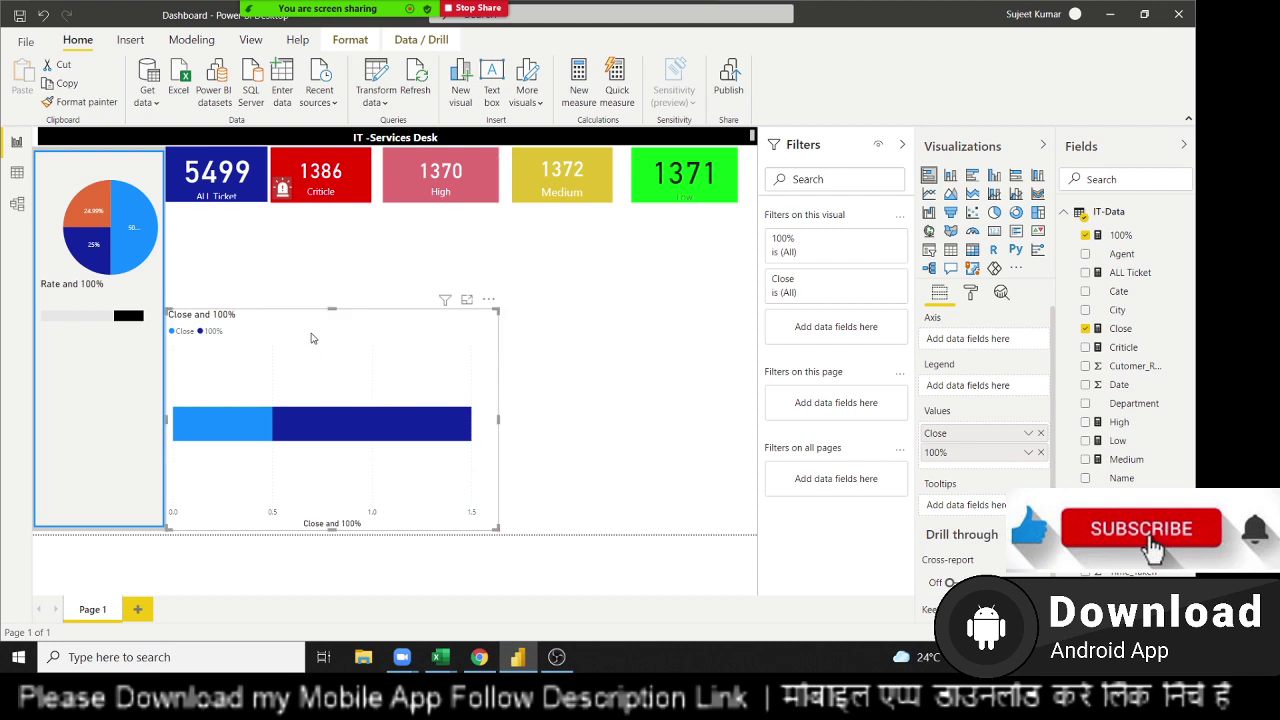
drag(313, 322, 353, 278)
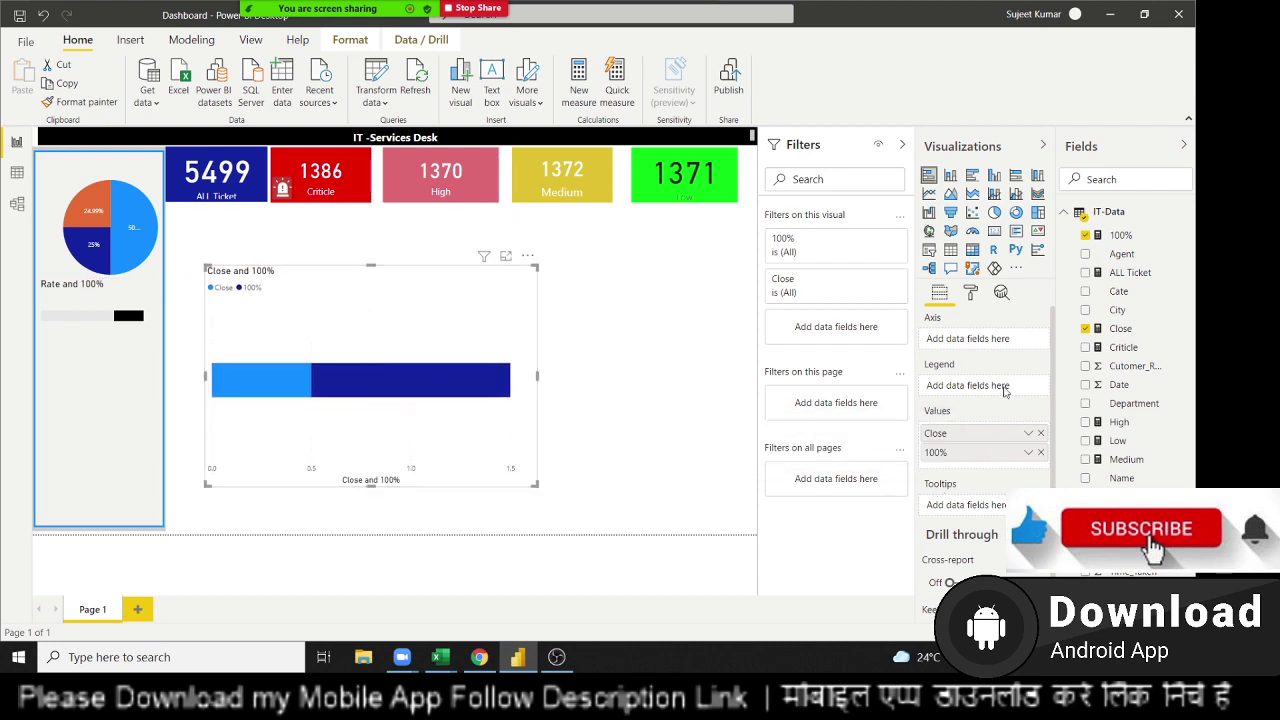
Hide the Close and 100% chart's Y axis, X axis and legend
click(971, 292)
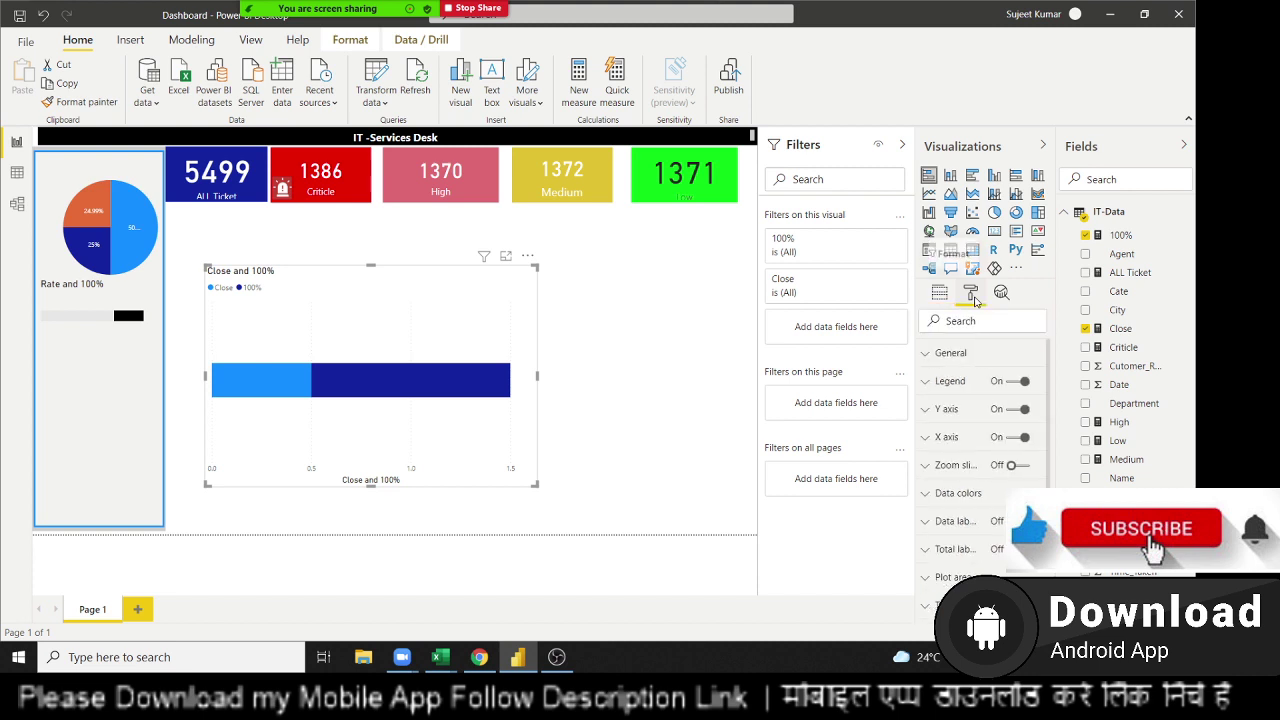
click(1014, 409)
click(1014, 437)
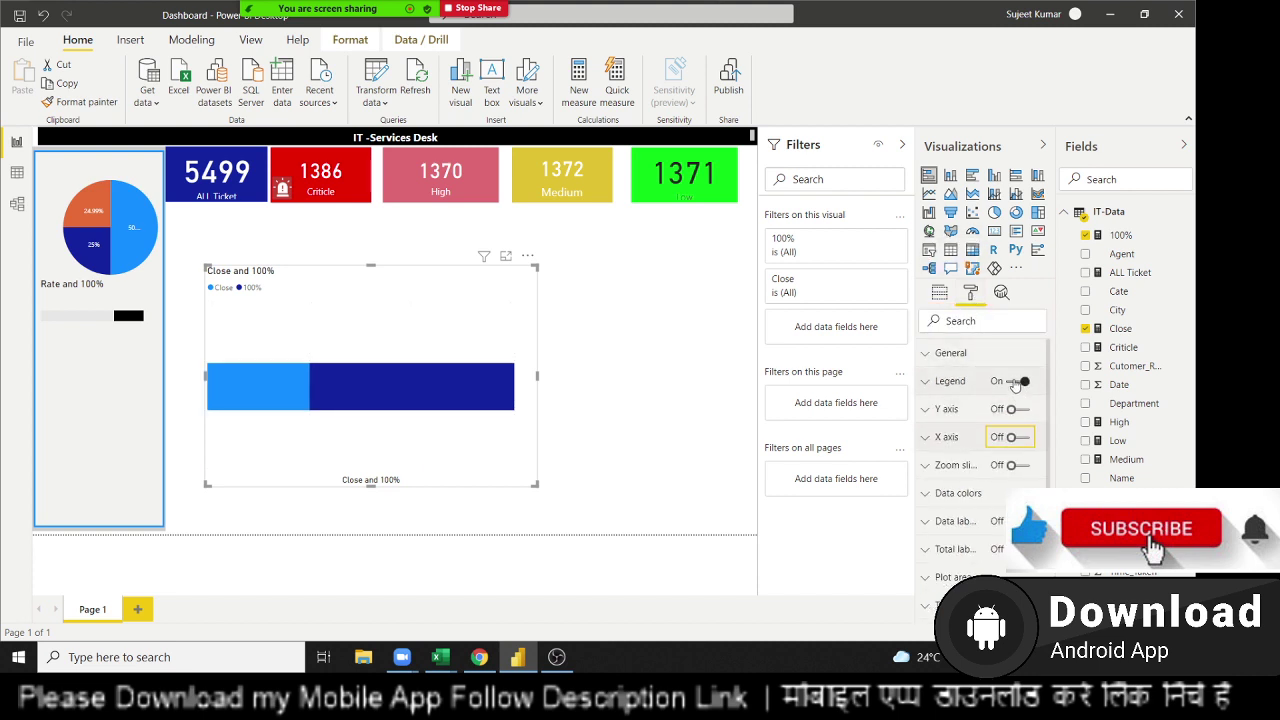
click(1014, 381)
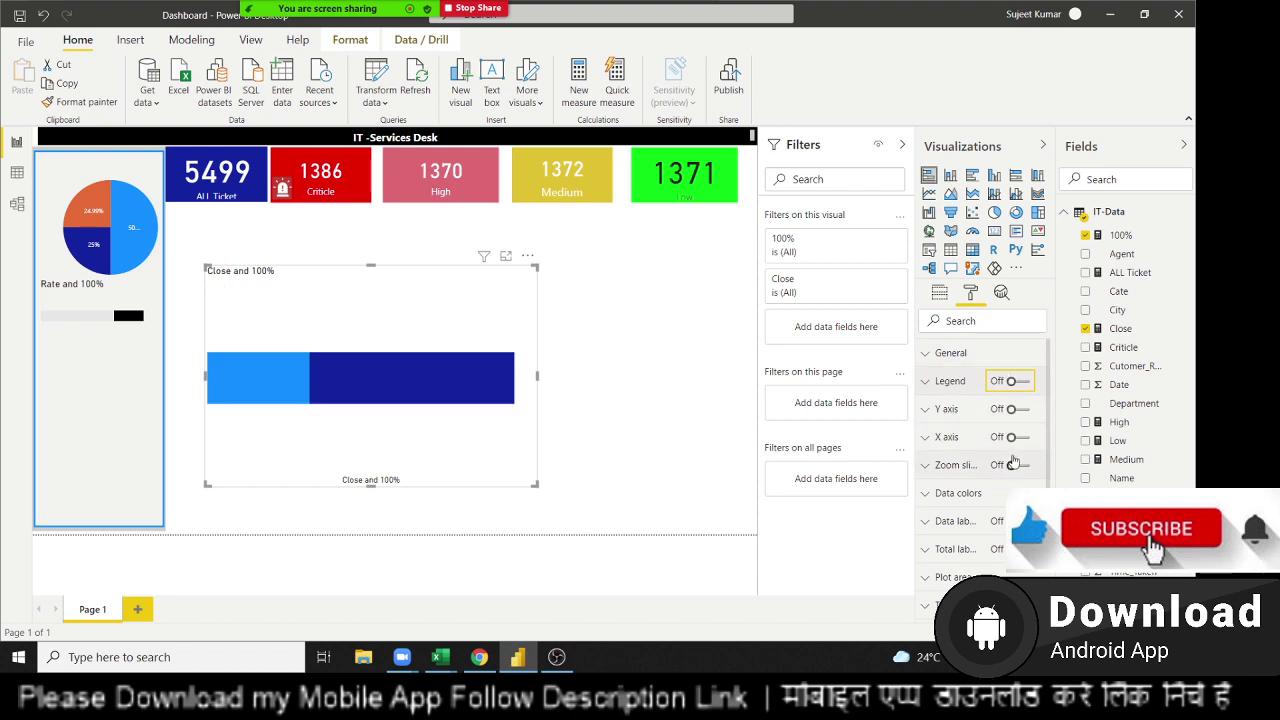
Color the chart's 100% series bright red
click(997, 505)
click(953, 540)
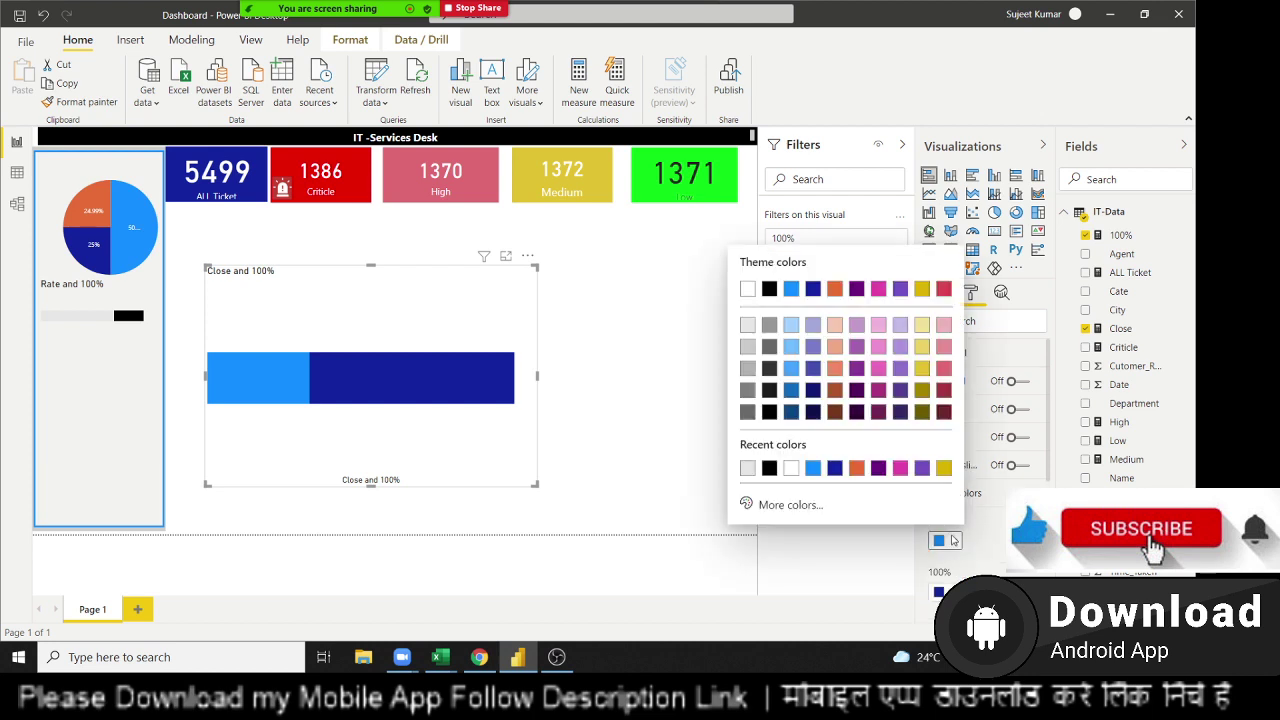
click(991, 548)
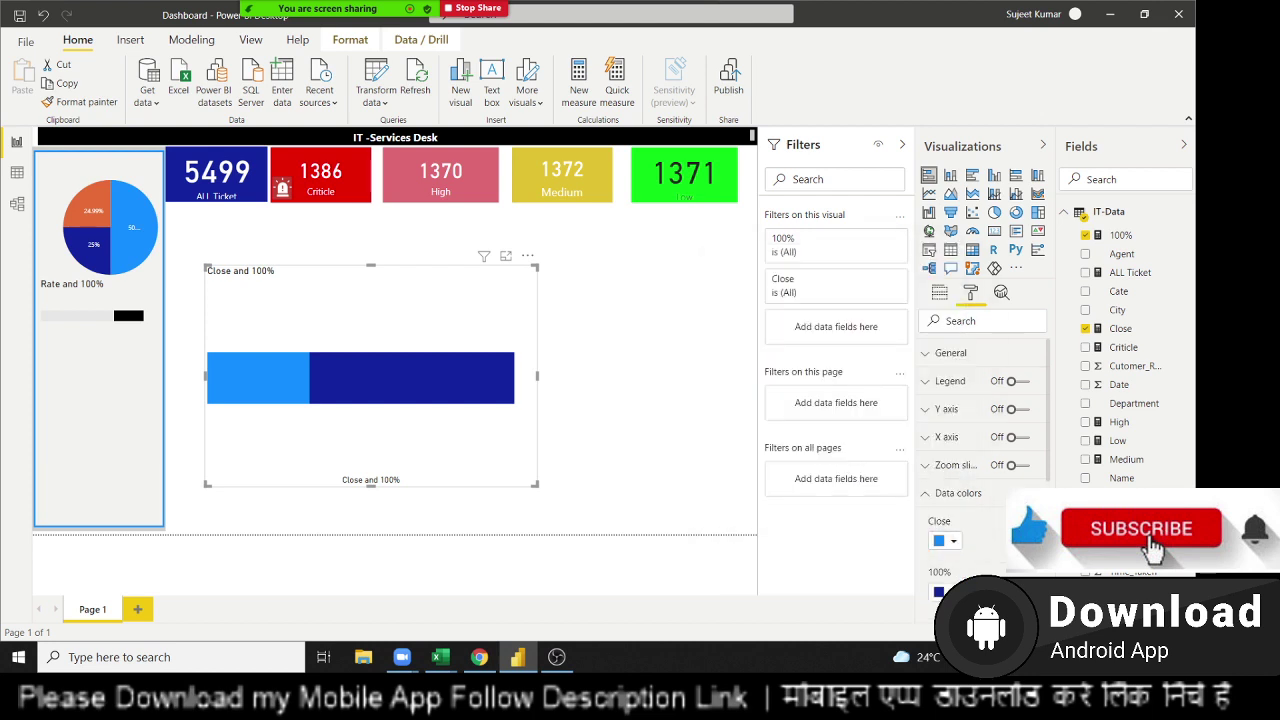
click(953, 592)
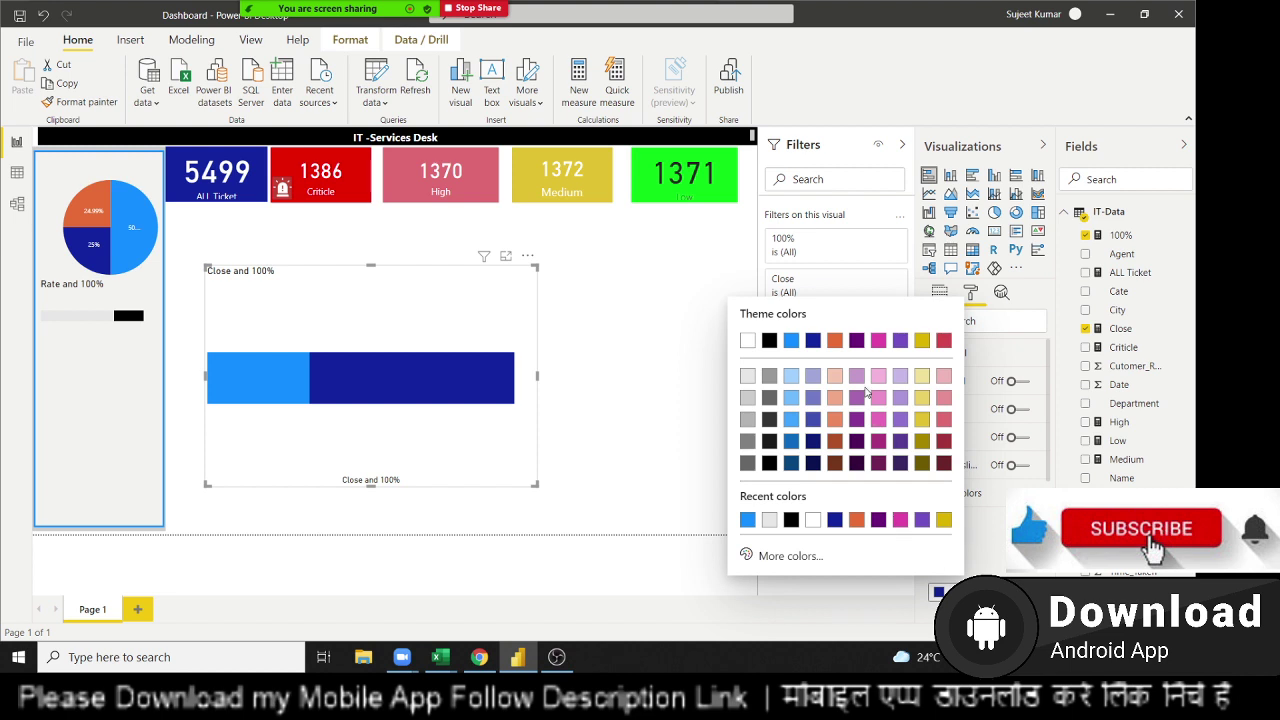
click(781, 557)
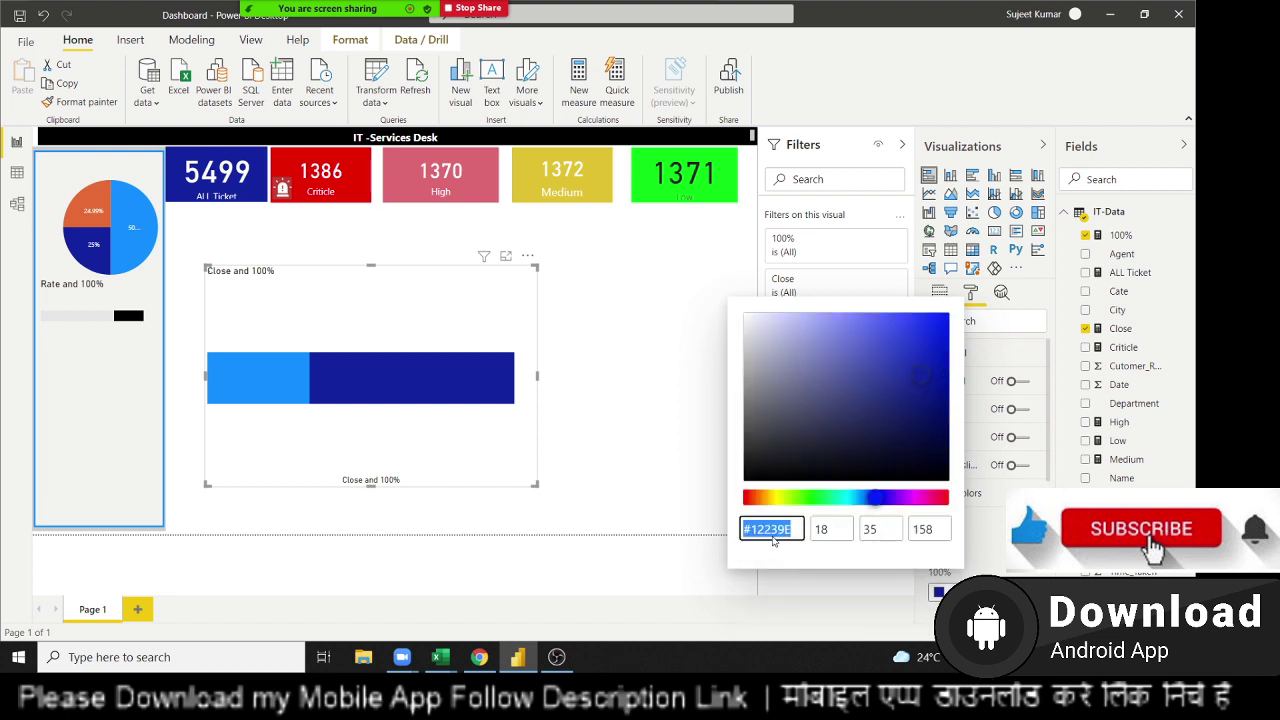
click(942, 503)
drag(803, 497, 718, 497)
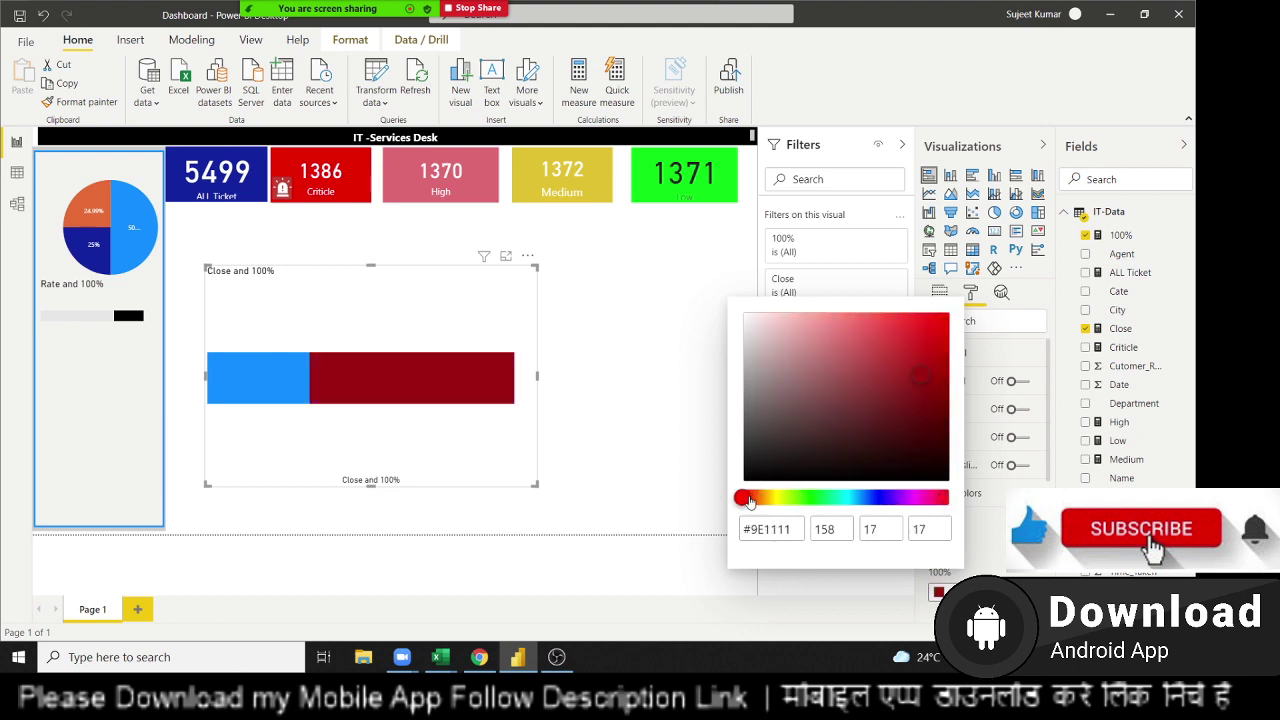
click(939, 319)
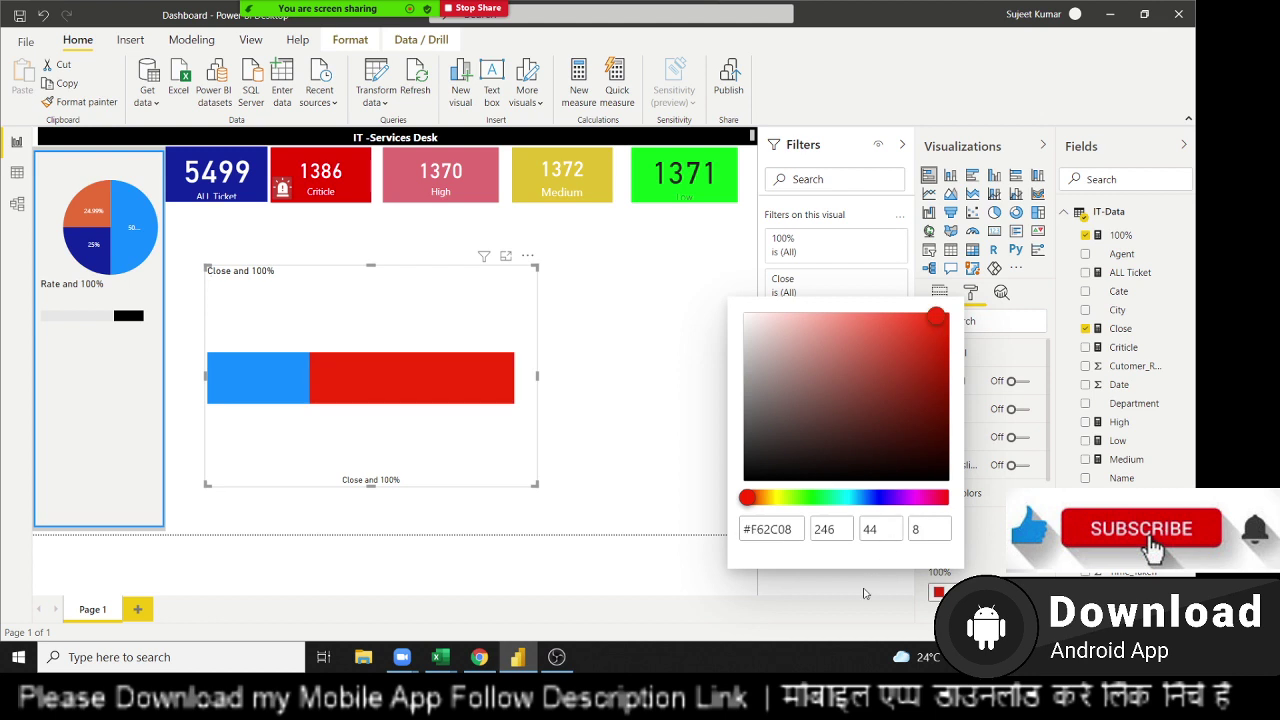
click(866, 594)
Color the Close series bright green #22F905
click(952, 541)
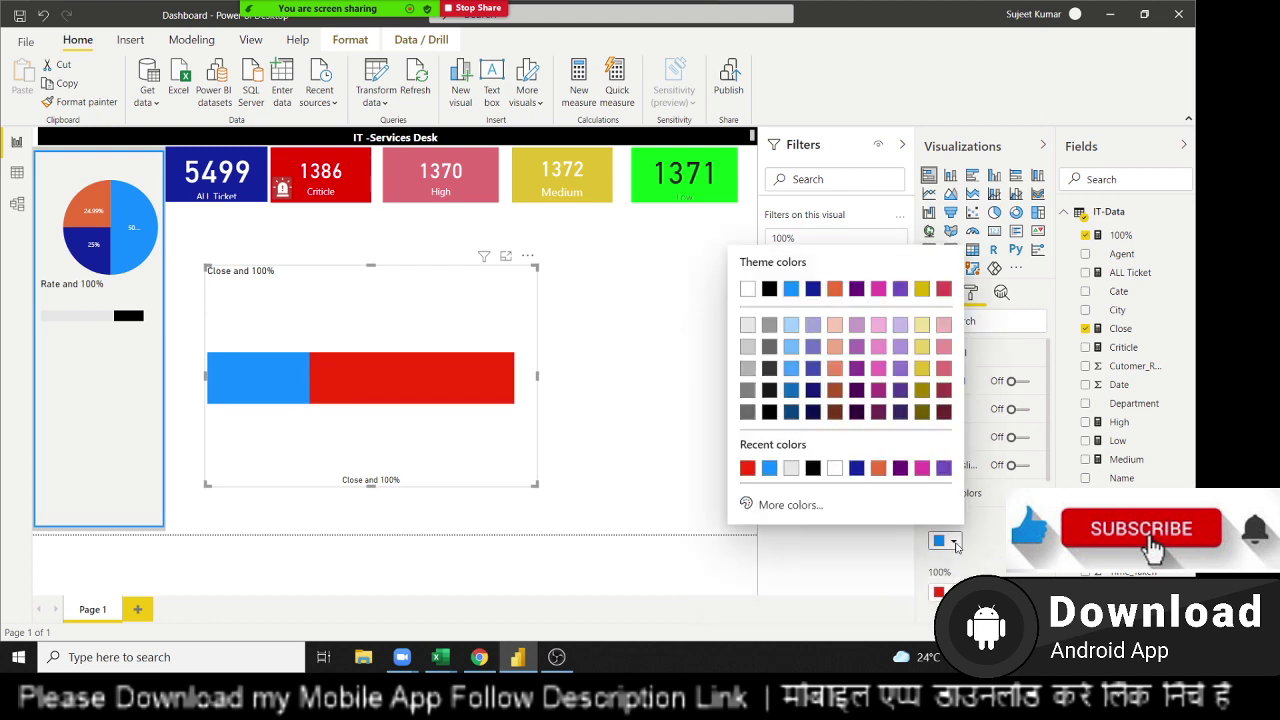
click(771, 512)
click(806, 446)
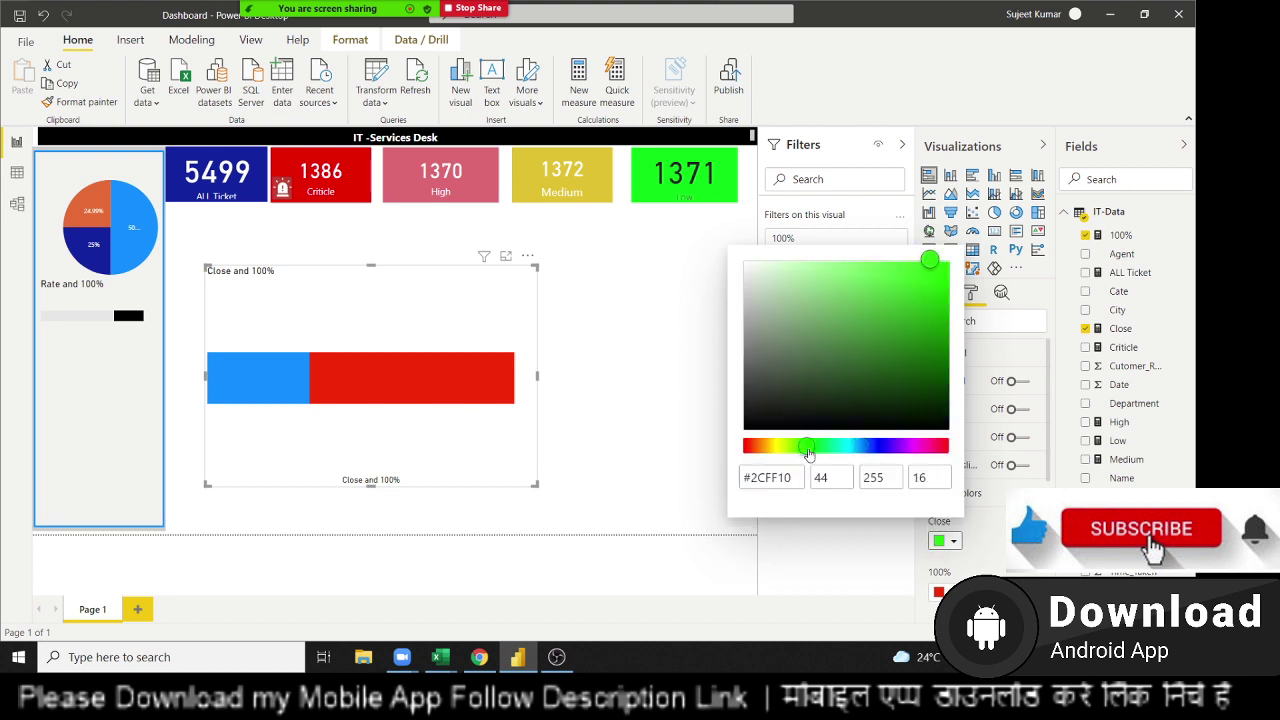
click(942, 270)
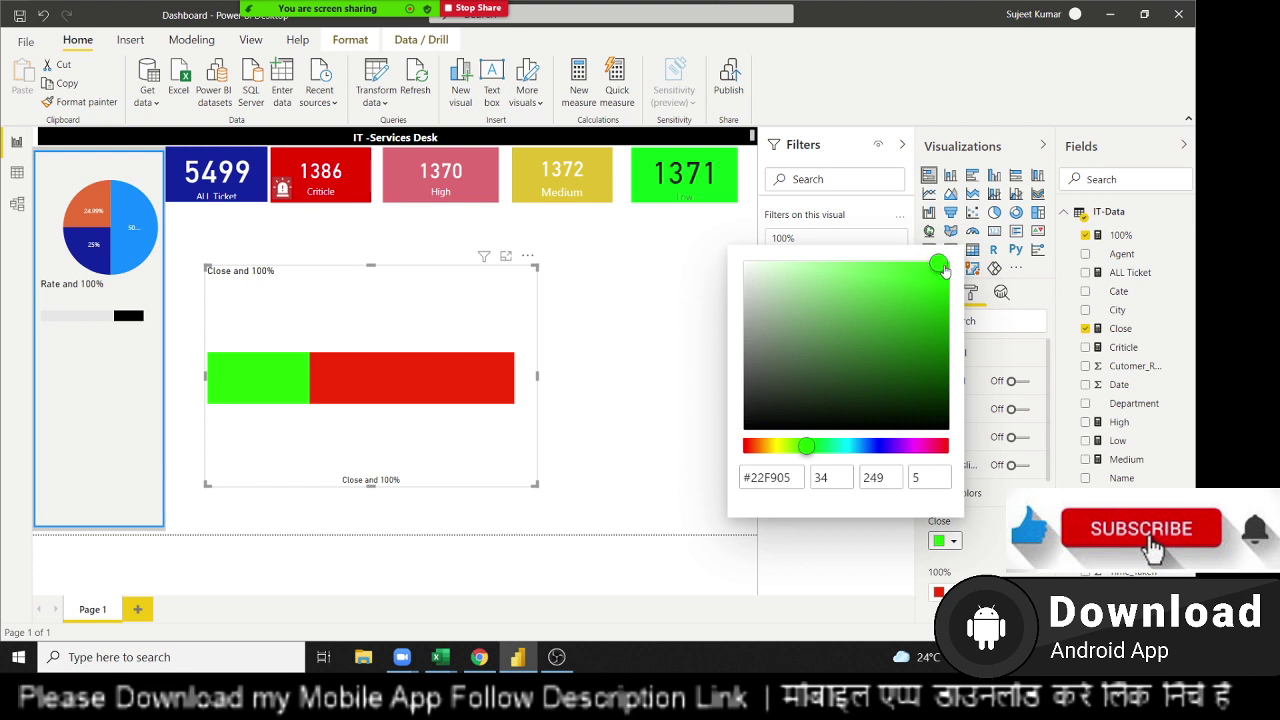
click(830, 552)
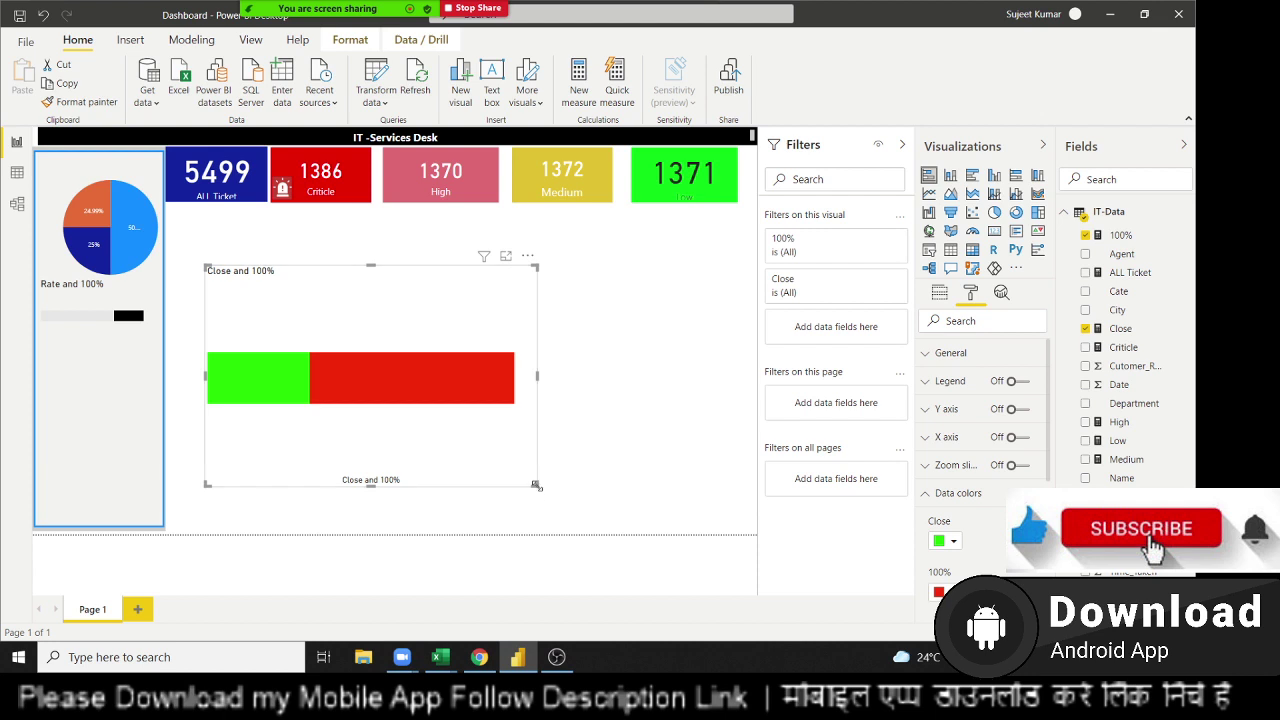
Shrink the Close and 100% chart into the left panel and switch its background off
mouse_move(536, 486)
mouse_down()
mouse_move(335, 345)
mouse_move(364, 338)
mouse_up()
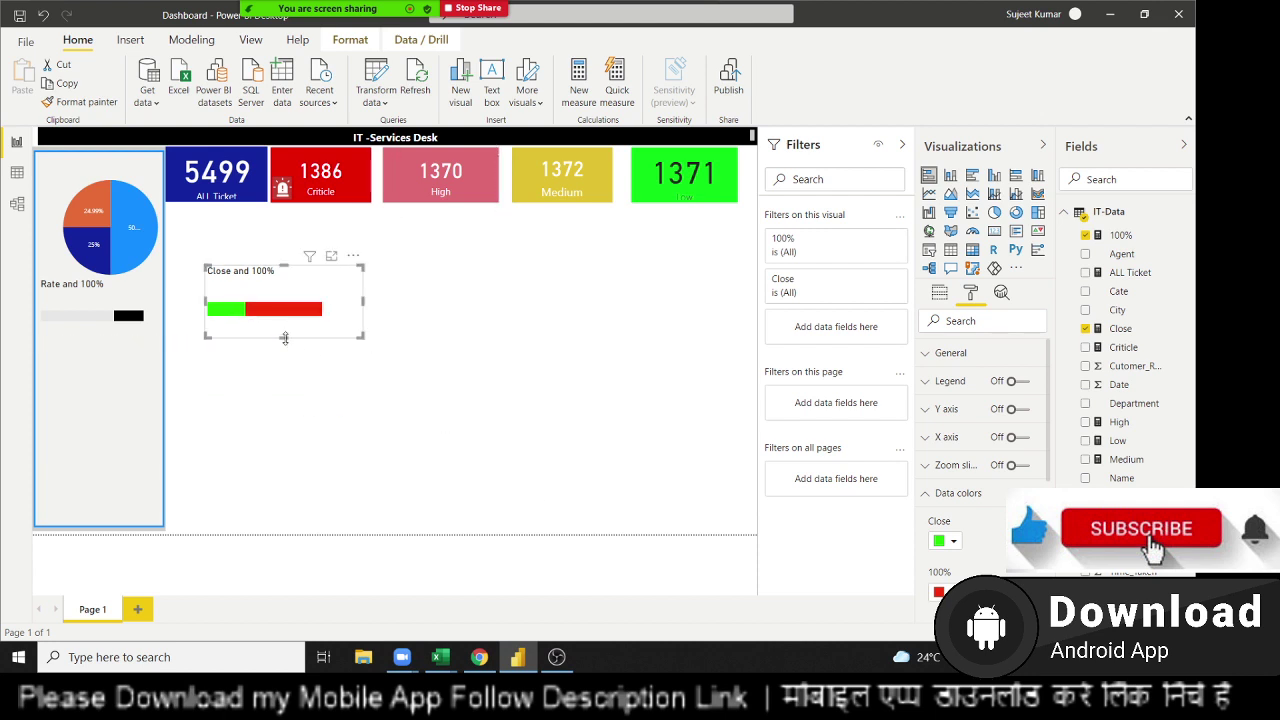
drag(326, 322, 160, 380)
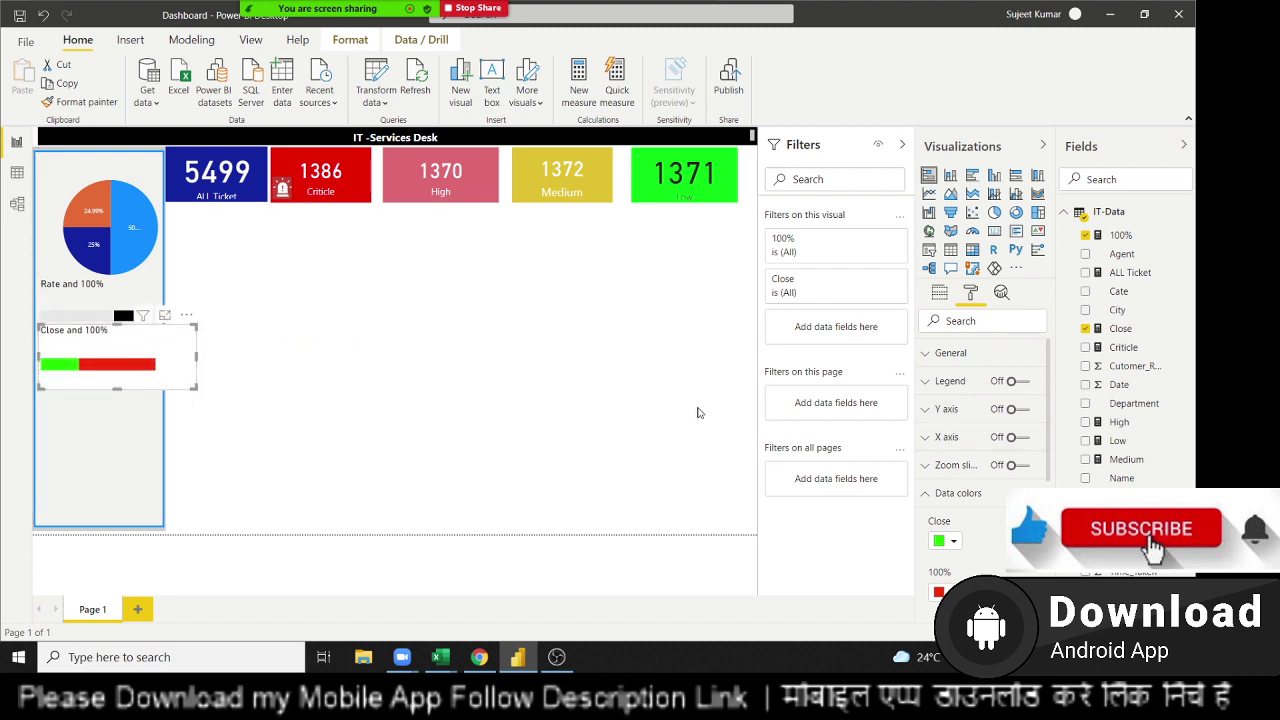
drag(197, 356, 161, 356)
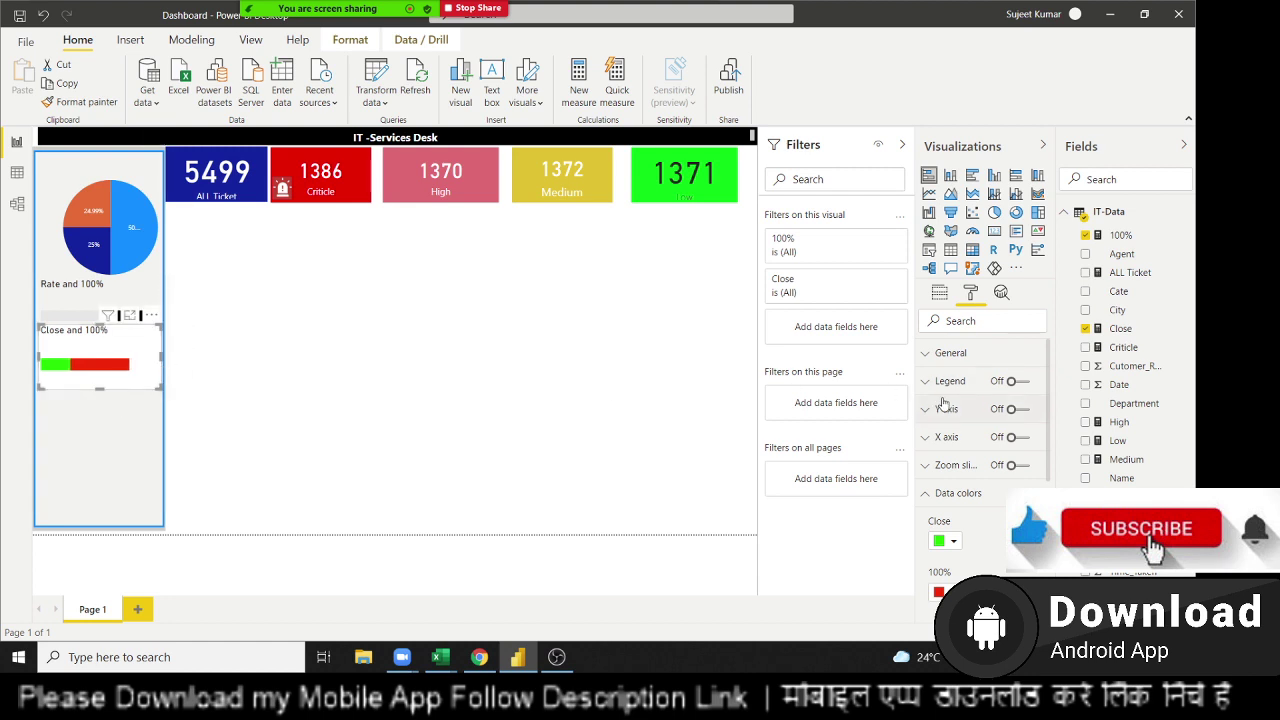
scroll(952, 505, down, 3)
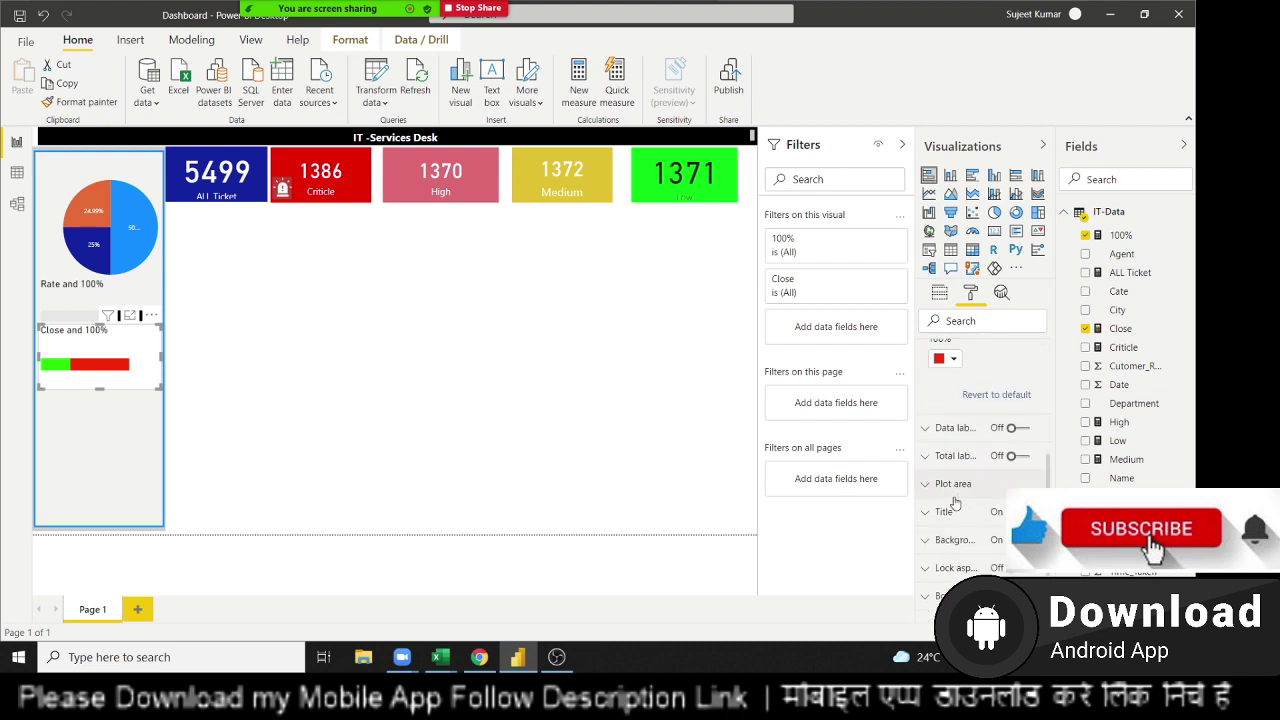
scroll(960, 515, down, 1)
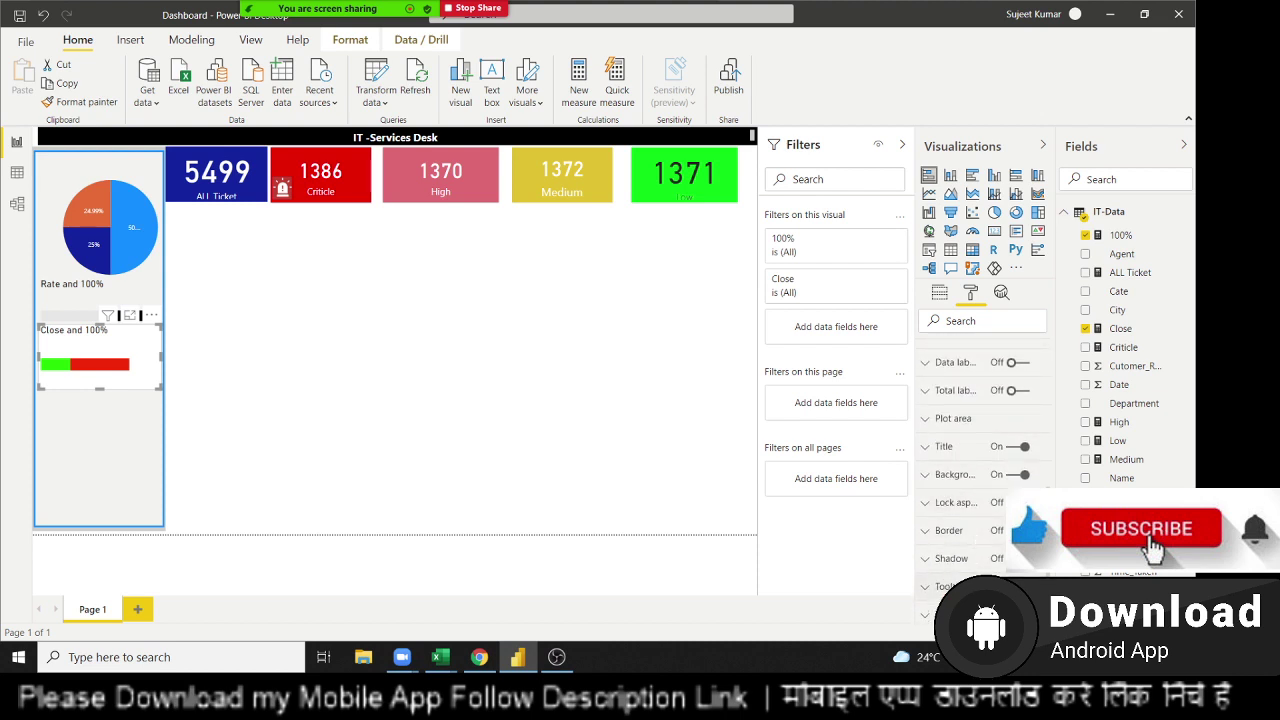
click(1004, 478)
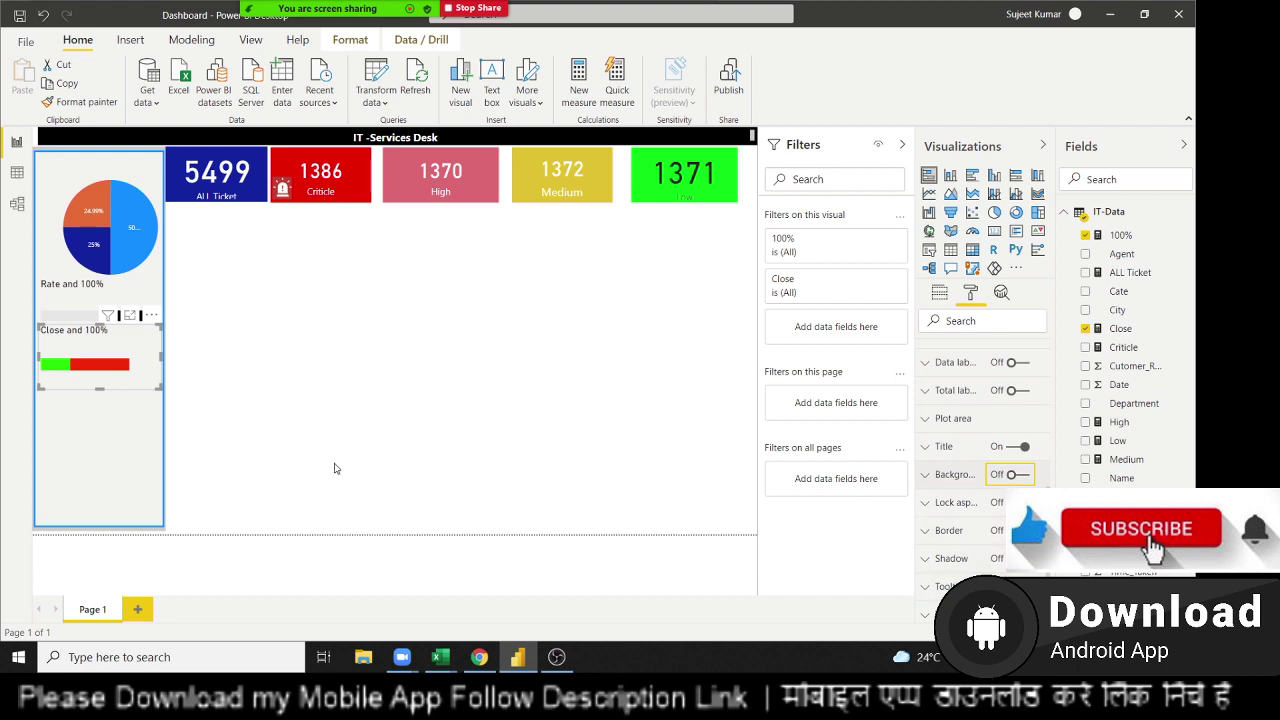
click(395, 456)
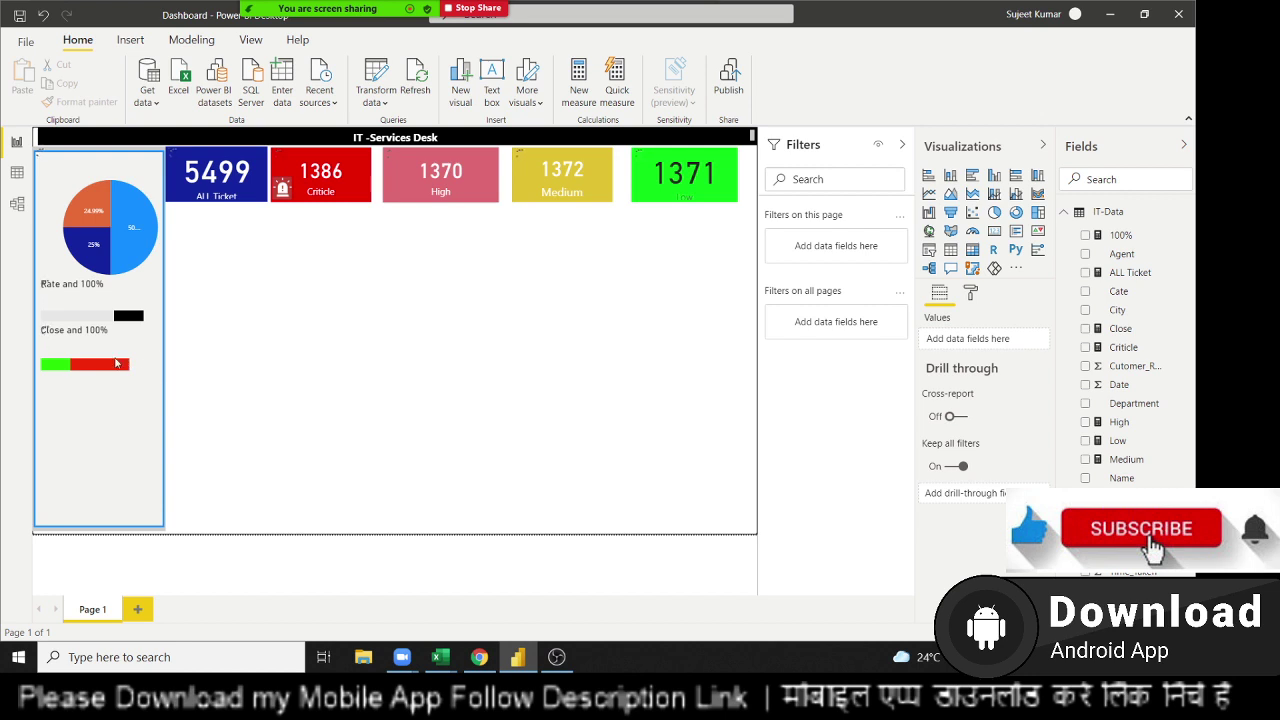
Widen the Close and 100% chart slightly to fit under the Rate bar
click(108, 358)
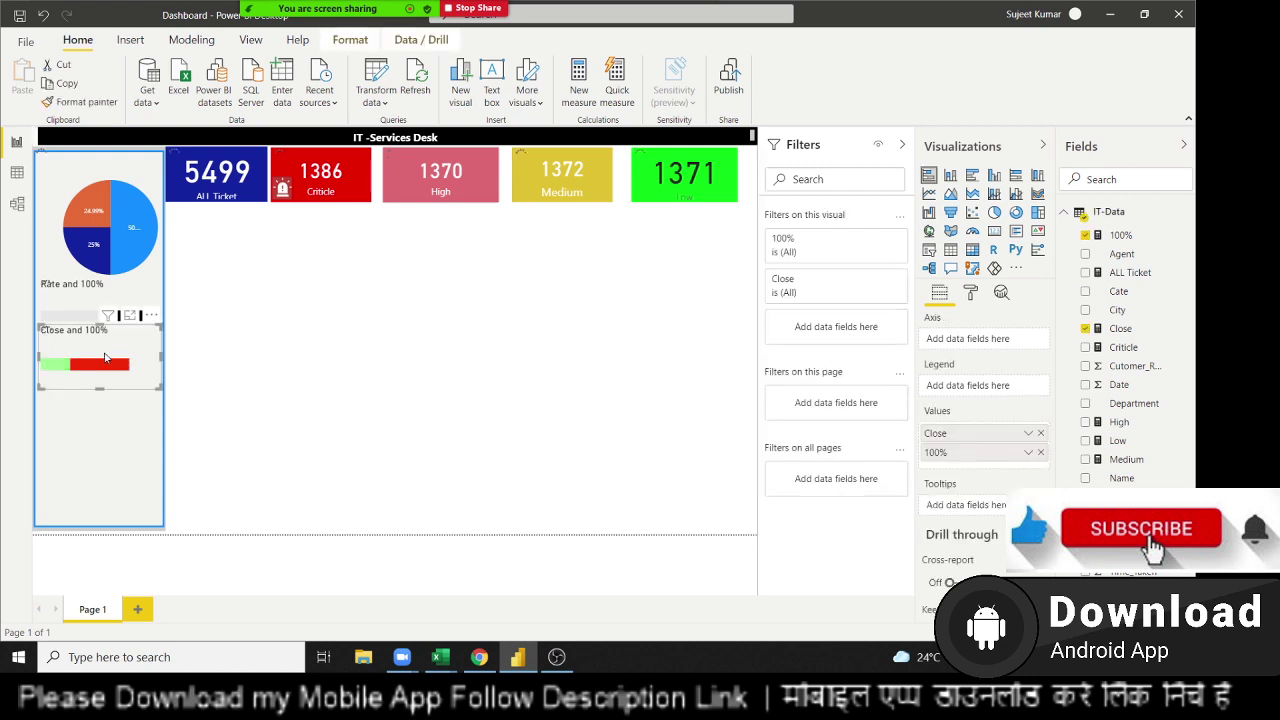
mouse_move(161, 362)
mouse_down()
mouse_move(201, 375)
mouse_move(167, 374)
mouse_up()
click(167, 374)
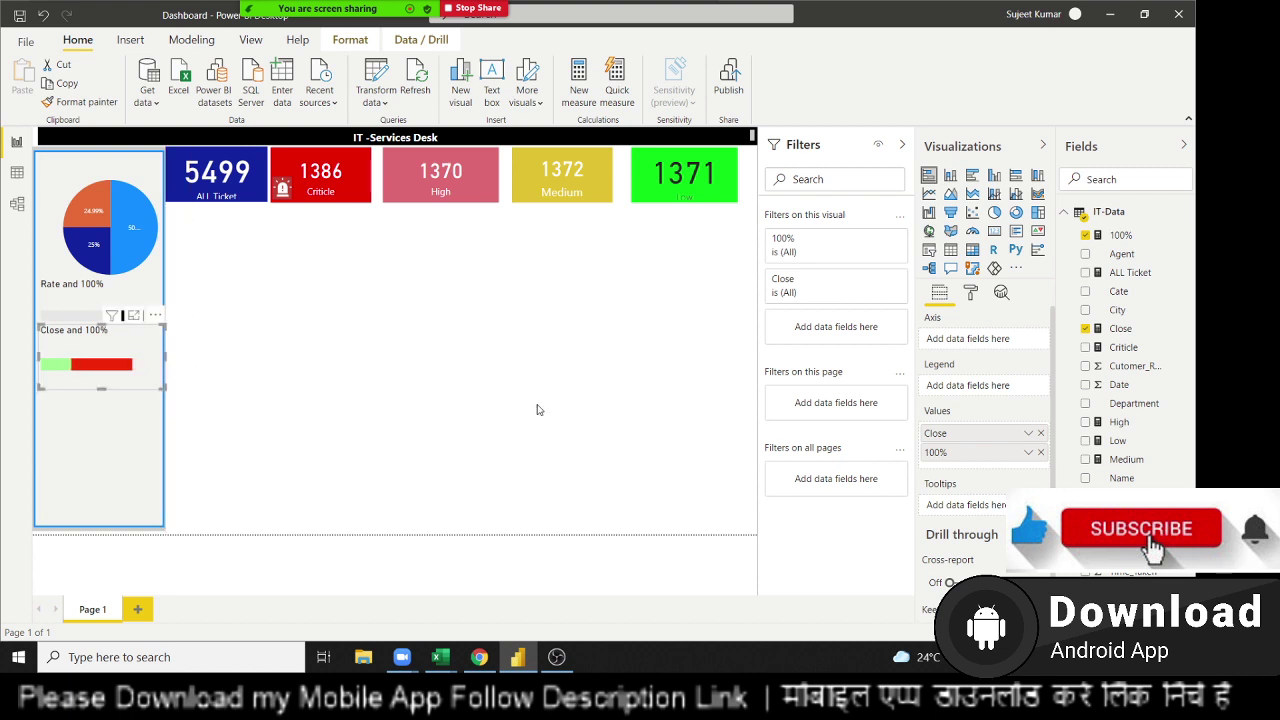
click(970, 292)
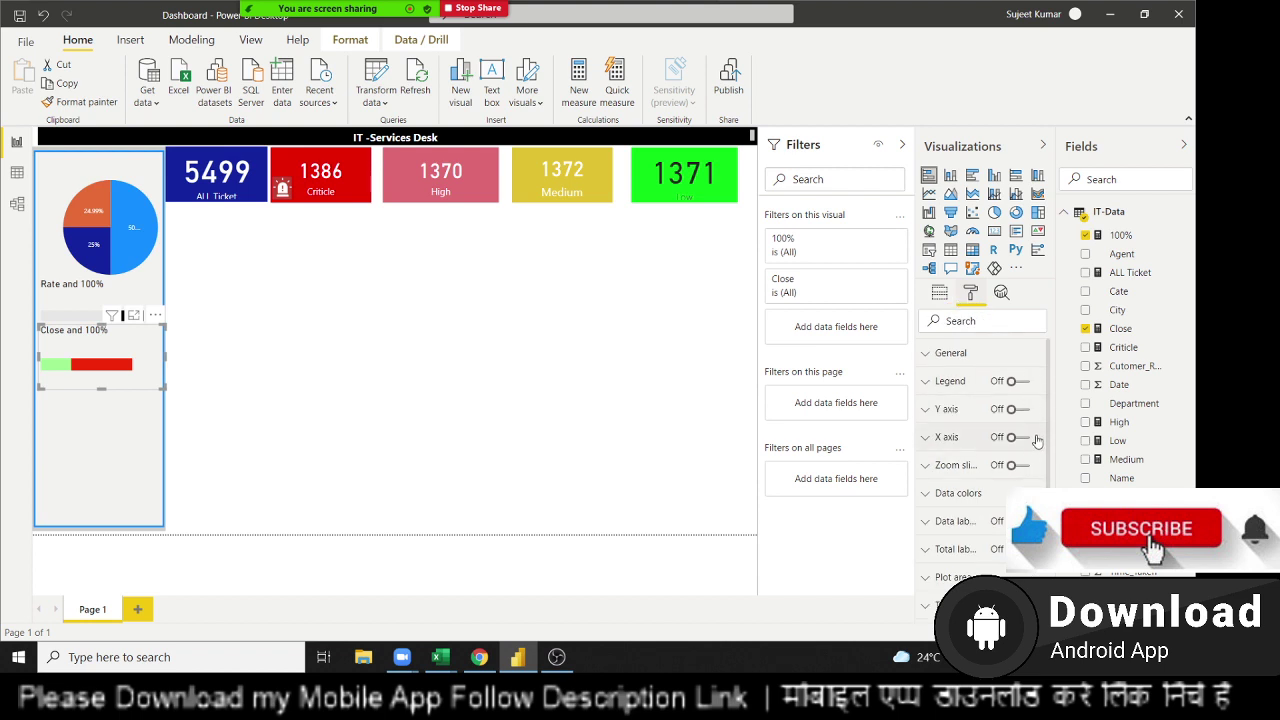
scroll(1020, 468, down, 2)
scroll(1015, 465, down, 2)
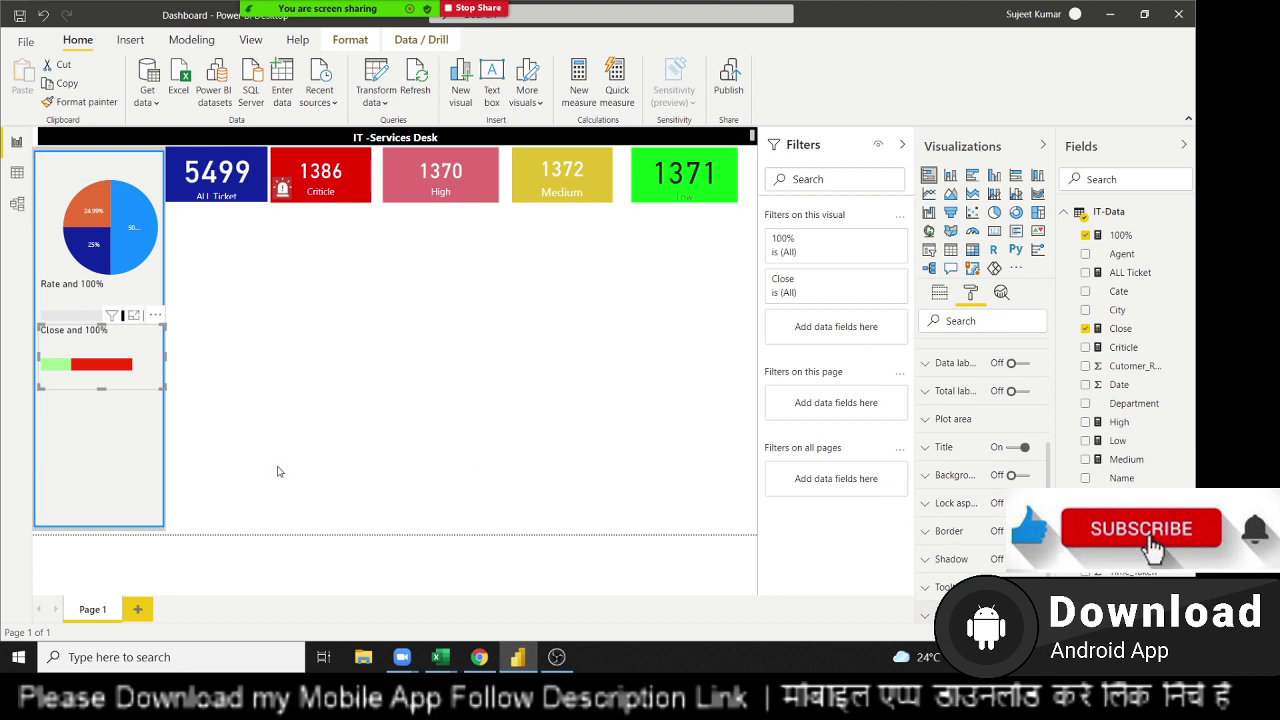
click(313, 424)
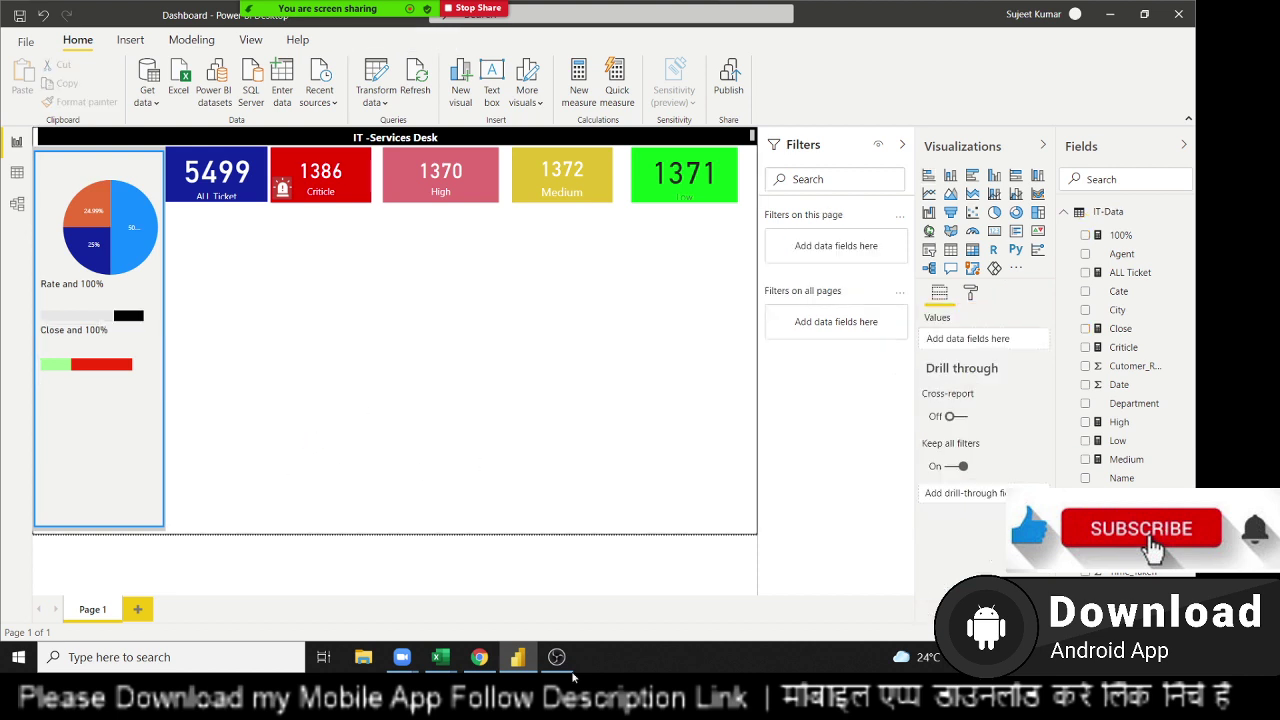
click(490, 660)
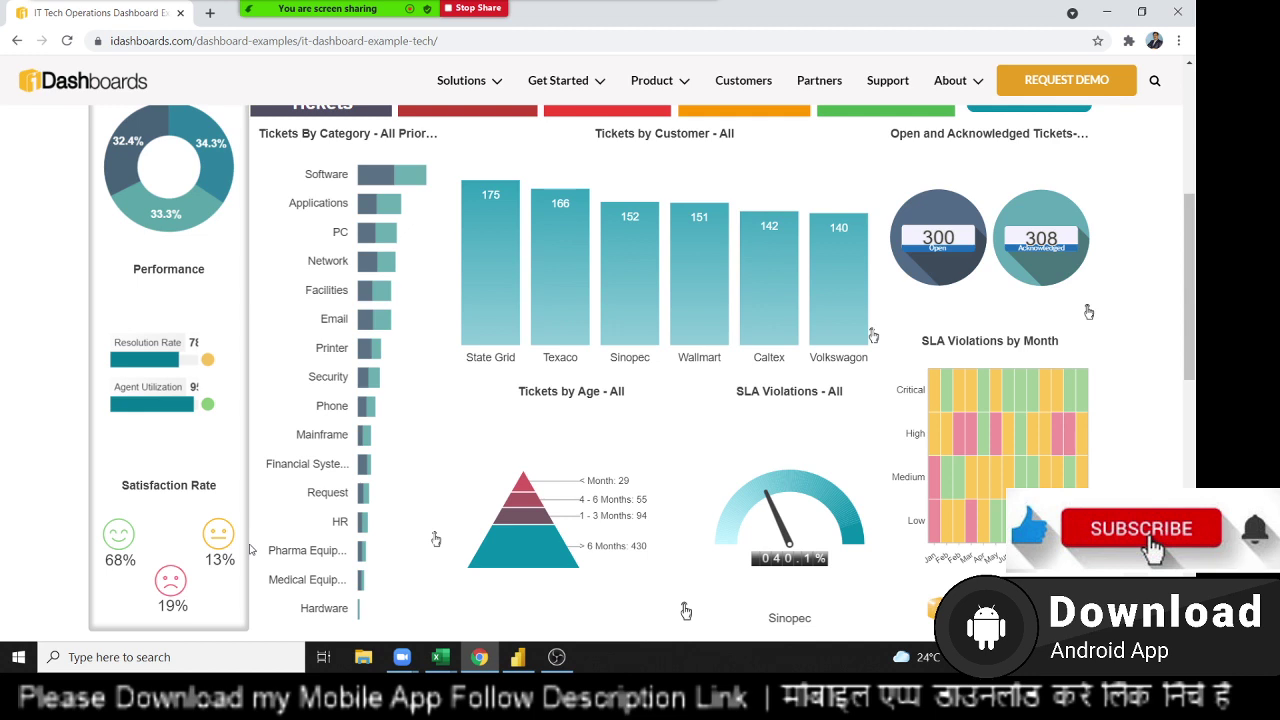
key(super+r)
drag(156, 476, 478, 508)
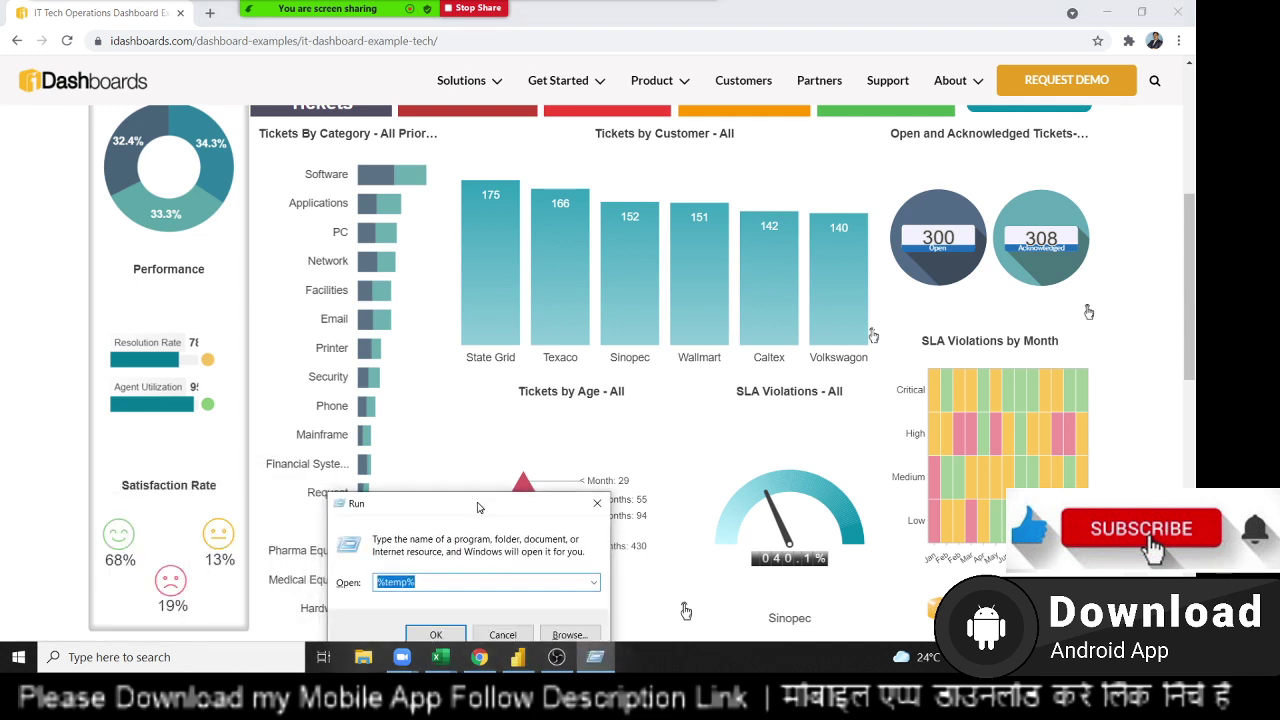
text(s)
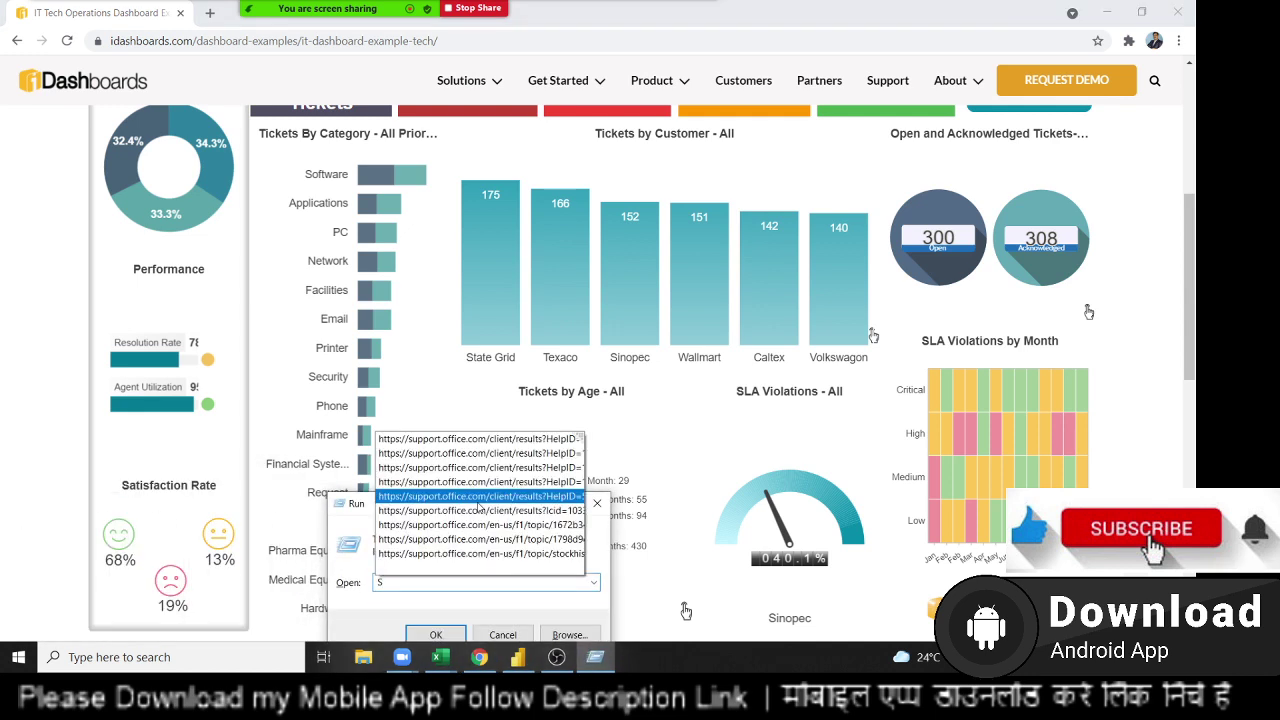
text(atisfaction Rate)
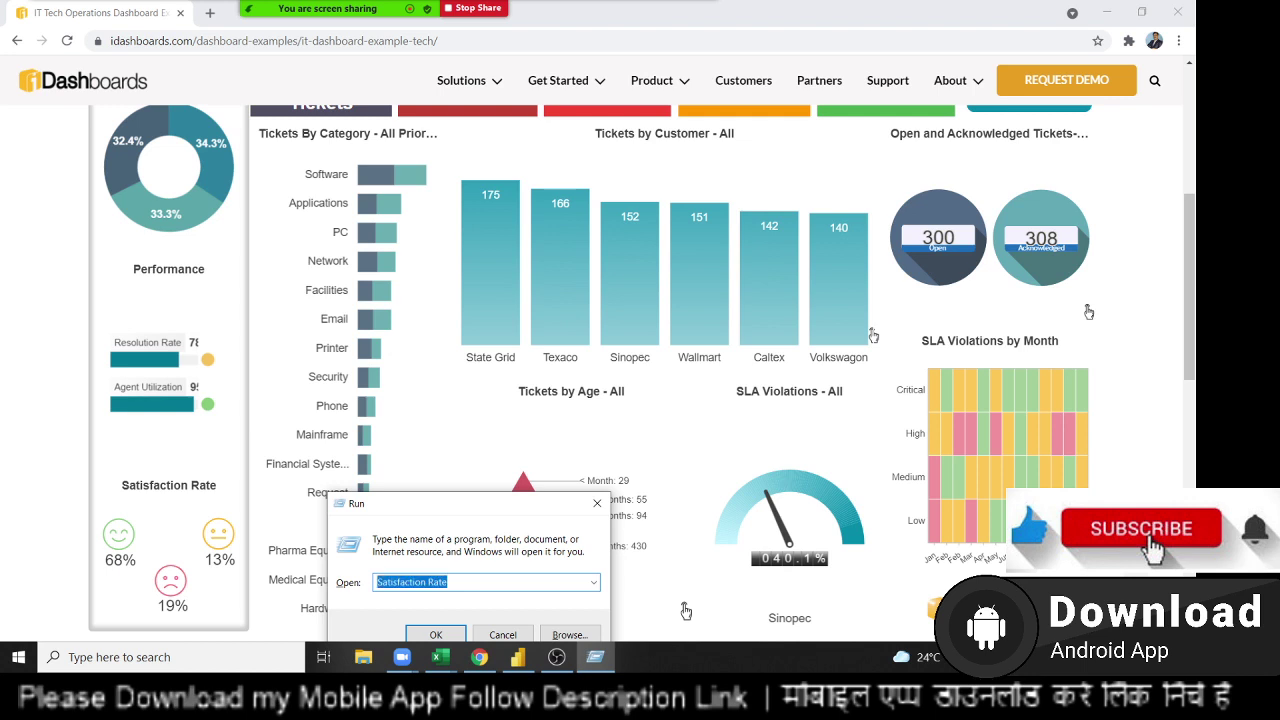
key(Escape)
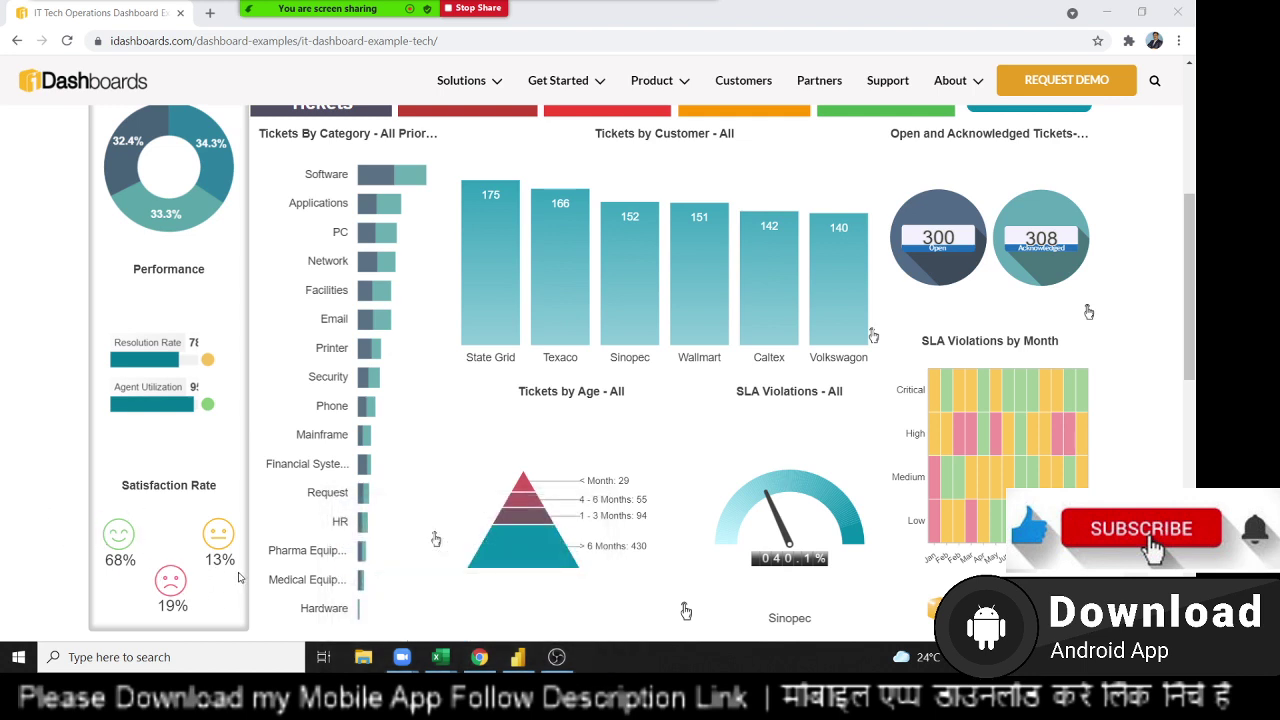
key(alt+Tab)
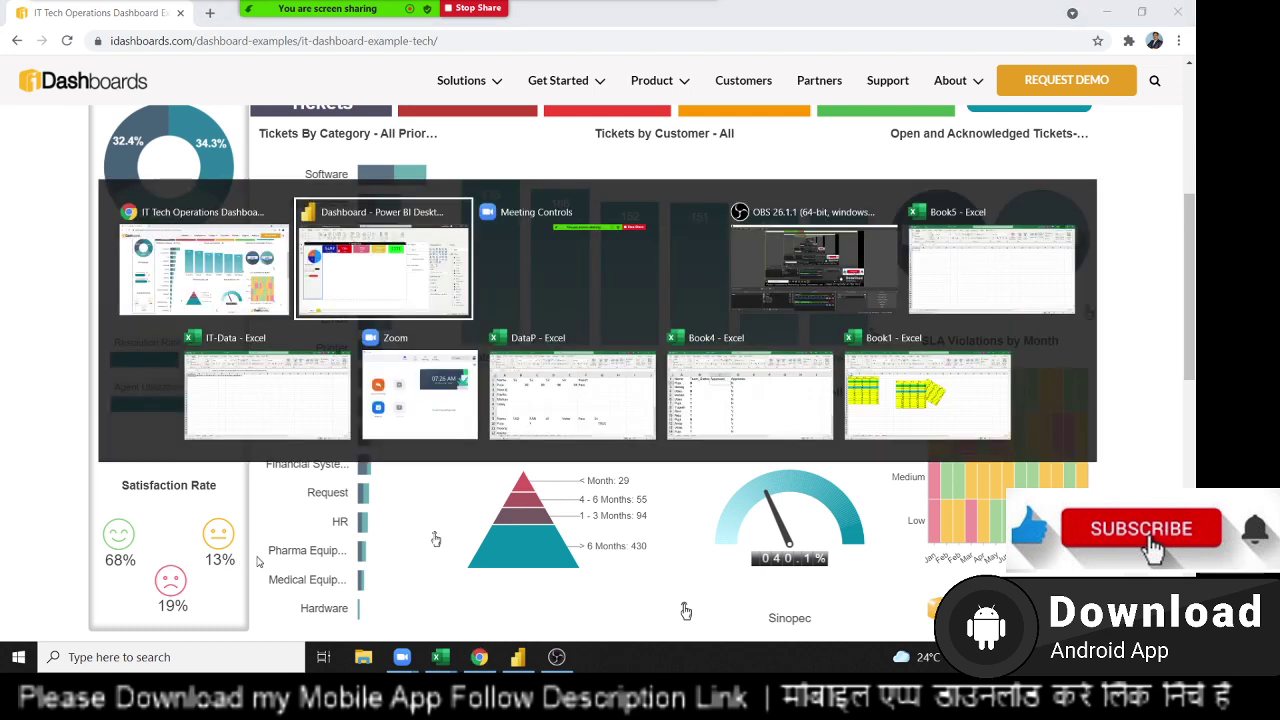
key(Tab)
key(alt+shift+Tab)
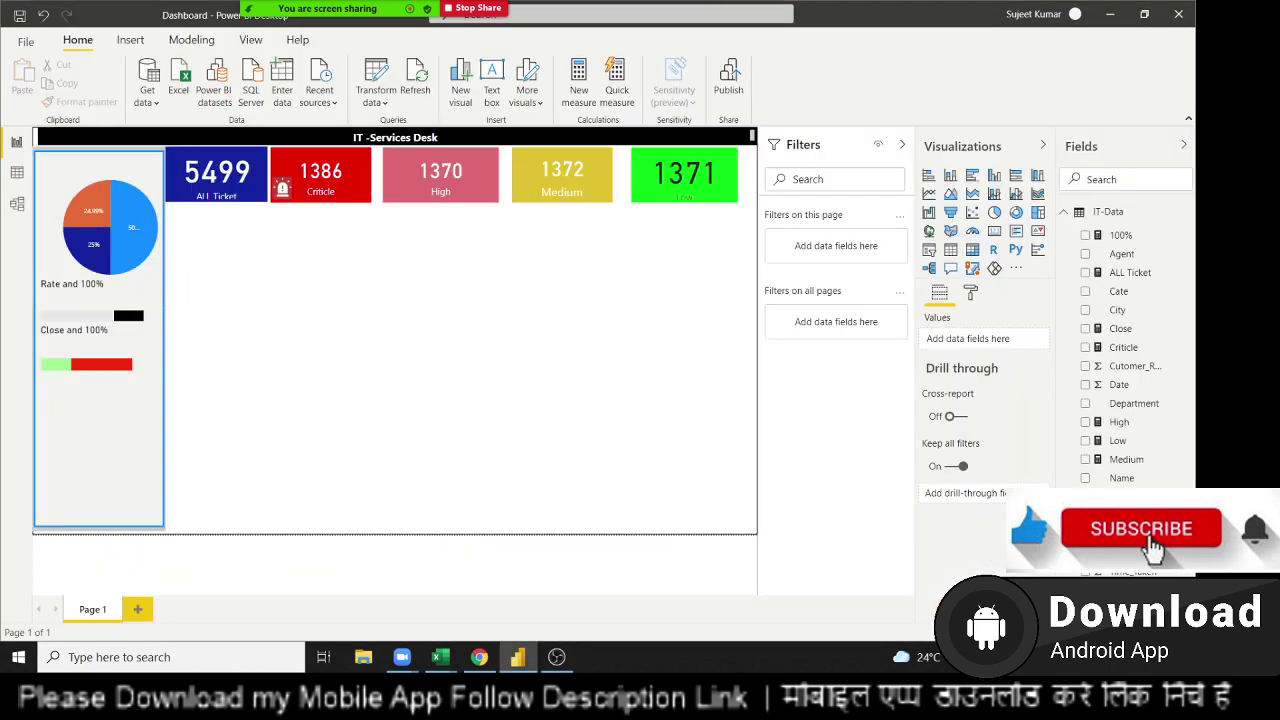
Insert a text box containing the pasted 'Satisfaction Rate' label and select its text
click(131, 40)
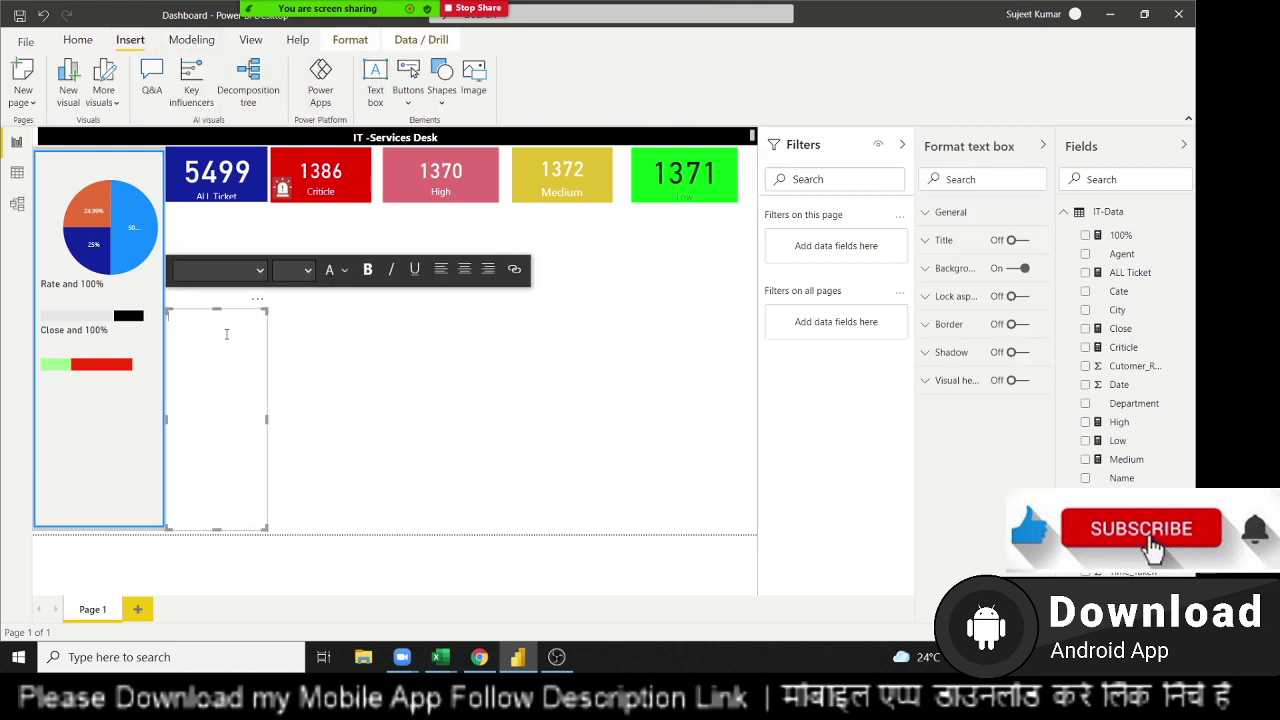
text(Satisfaction Rate)
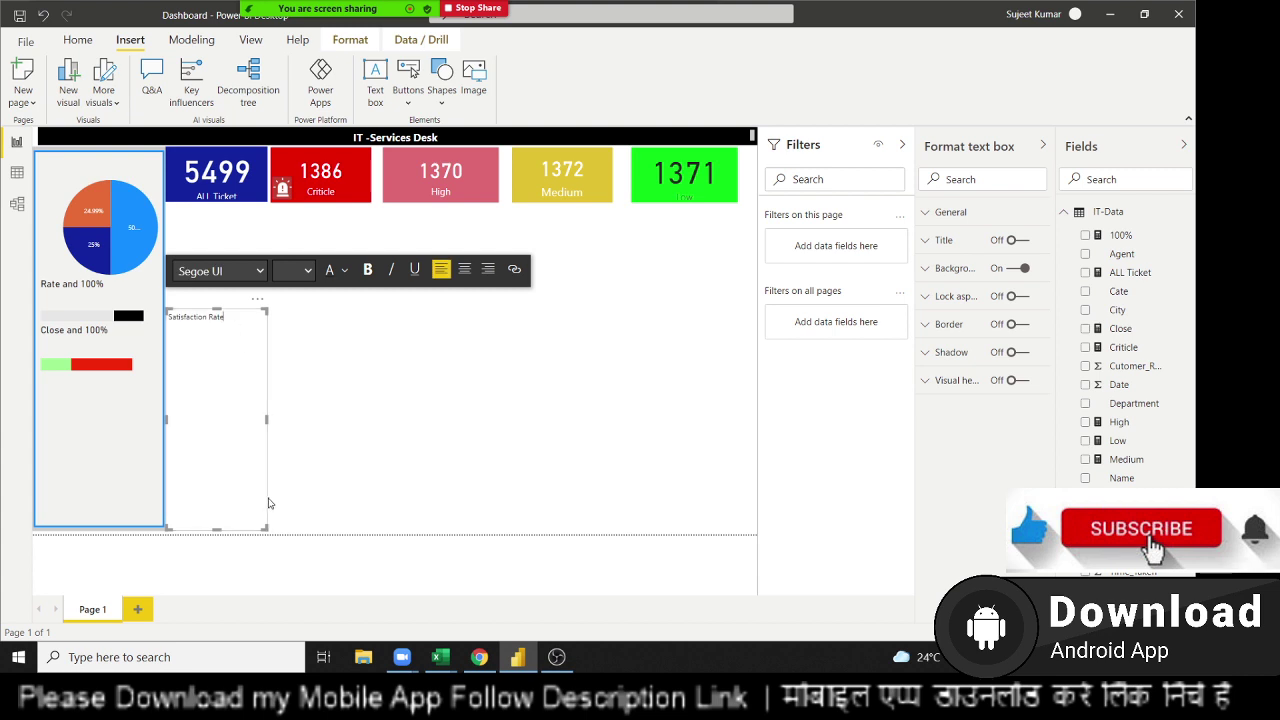
click(231, 322)
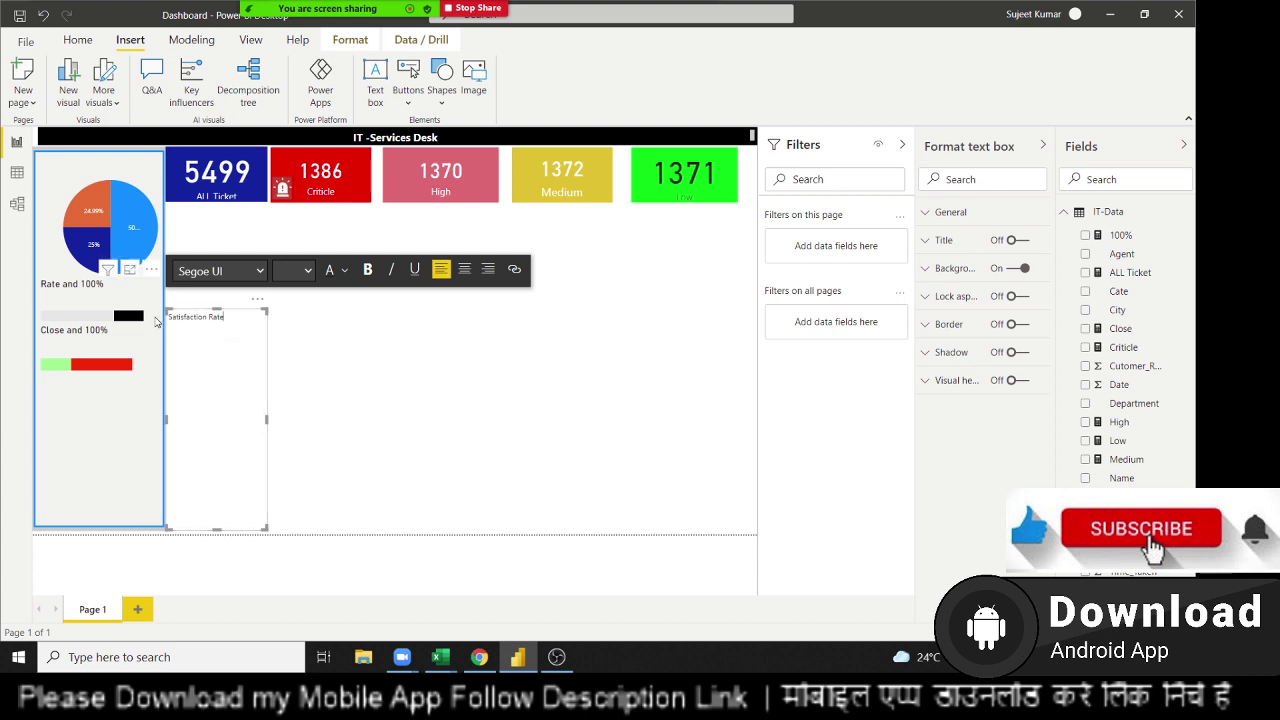
click(200, 316)
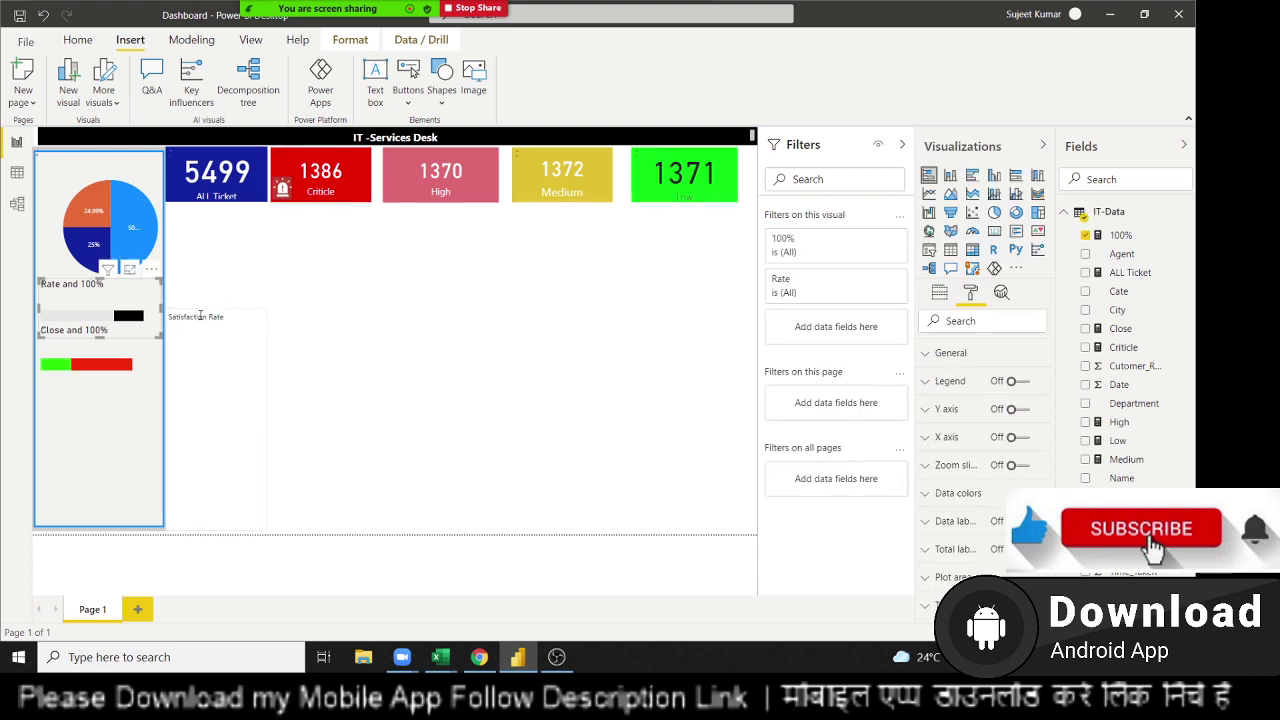
click(200, 316)
key(ctrl+a)
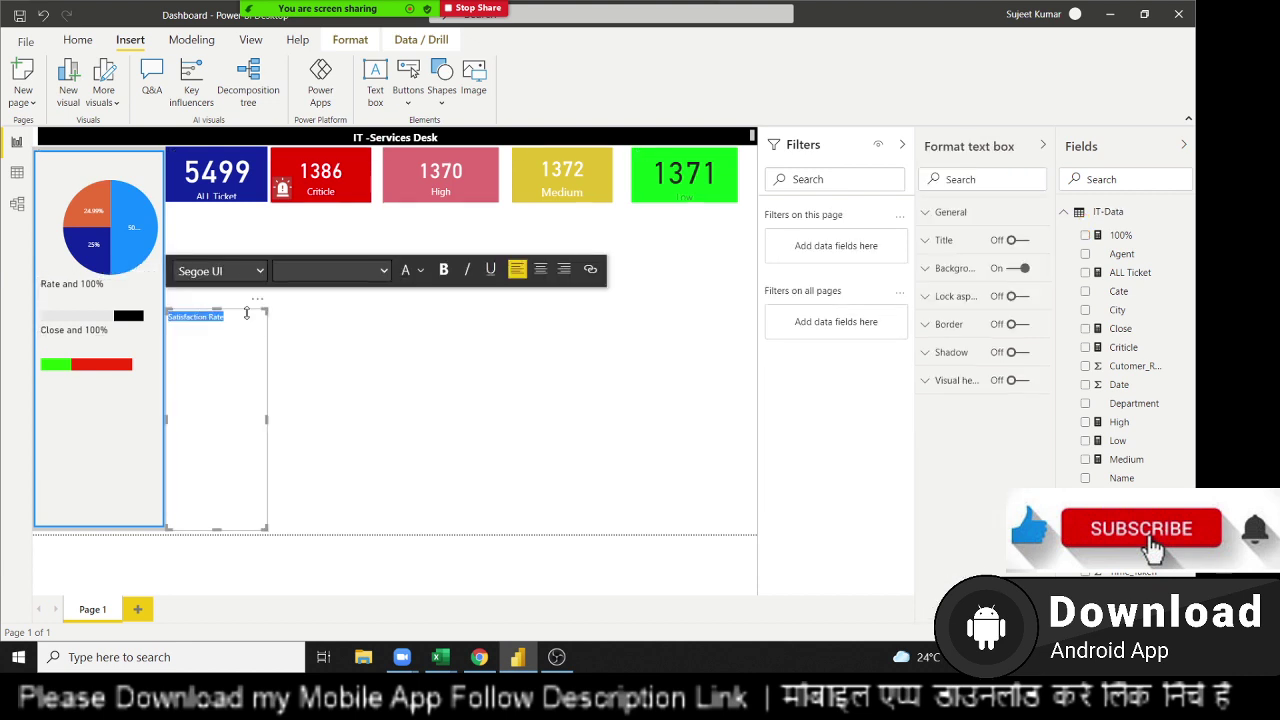
Set the Satisfaction Rate label to font size 16 and shorten its box
click(420, 272)
click(420, 272)
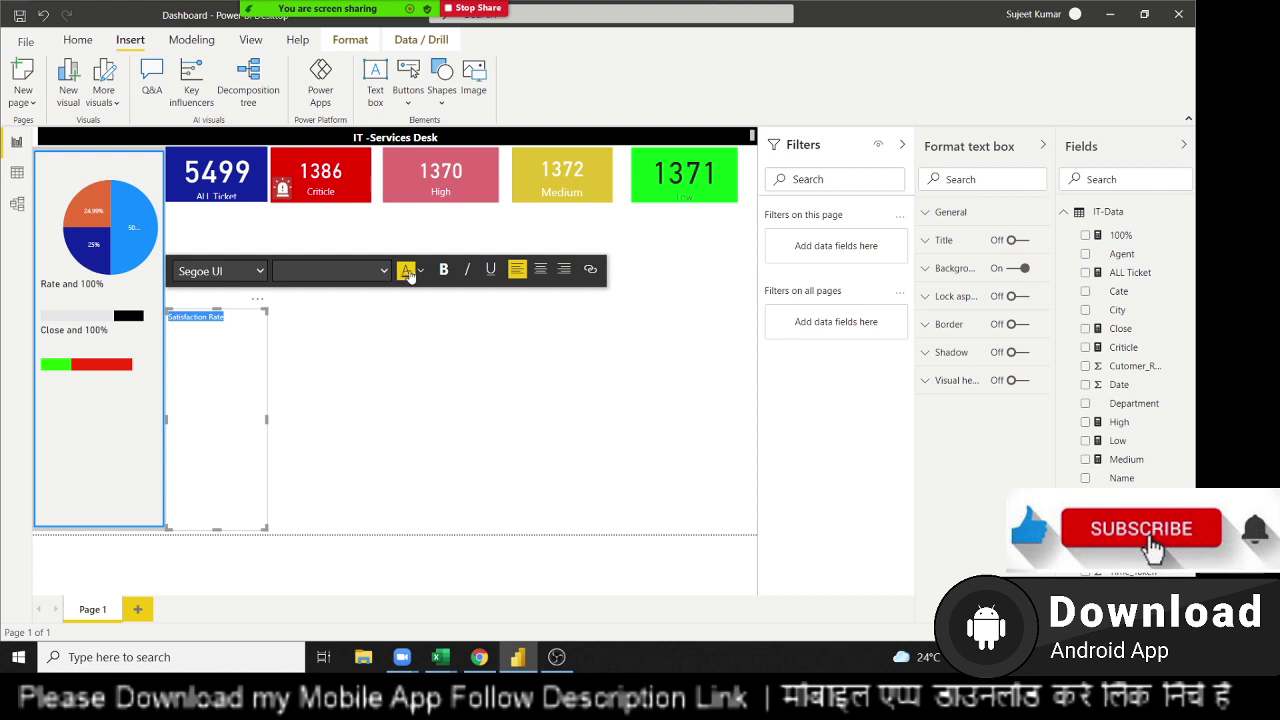
click(420, 272)
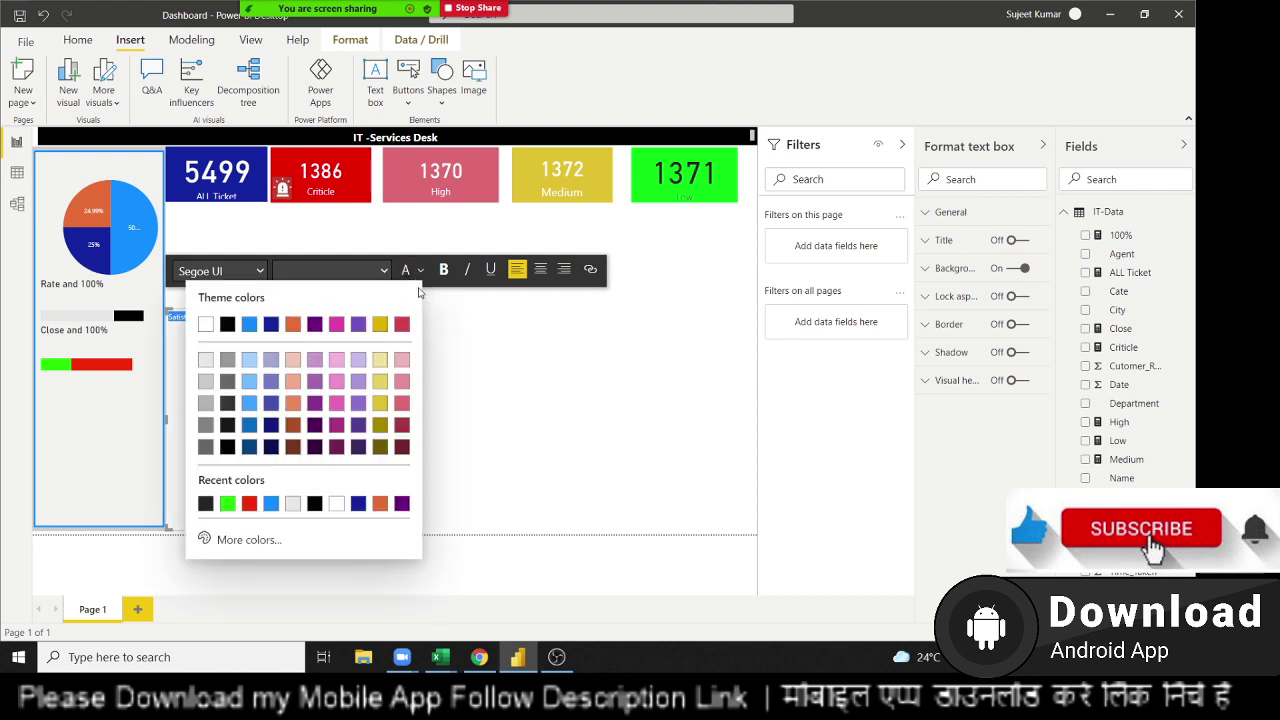
click(385, 273)
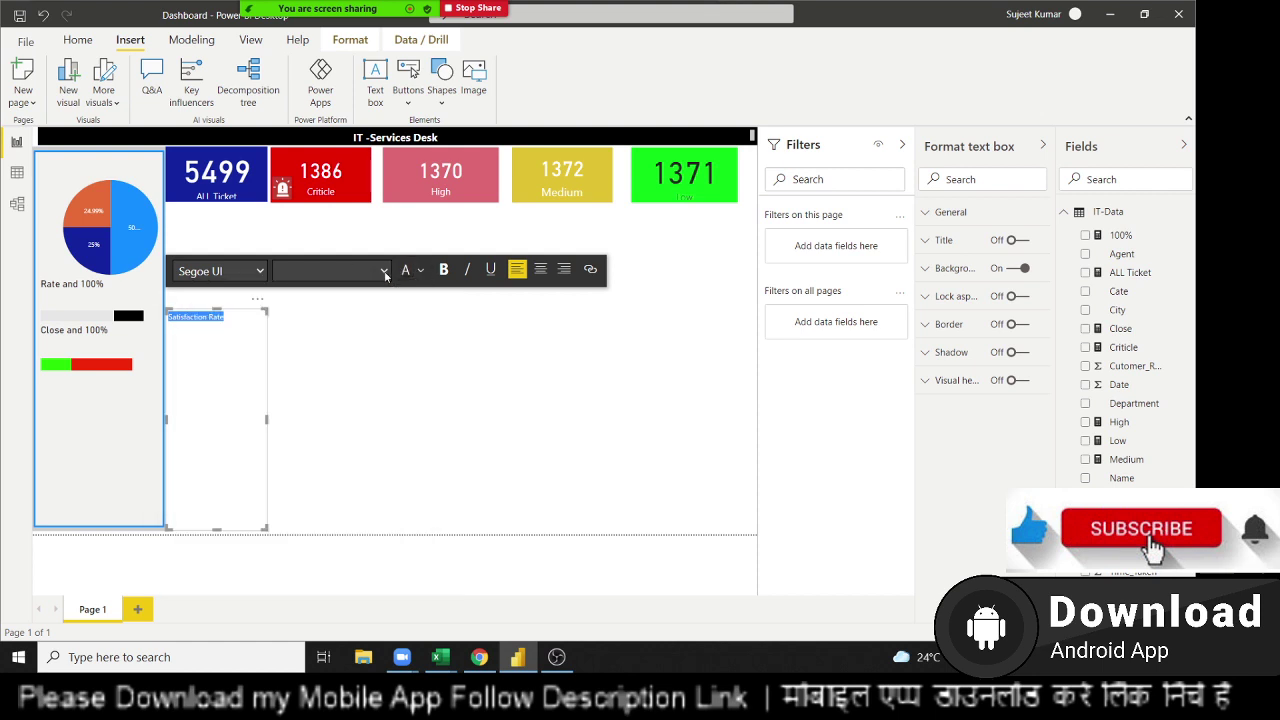
click(385, 273)
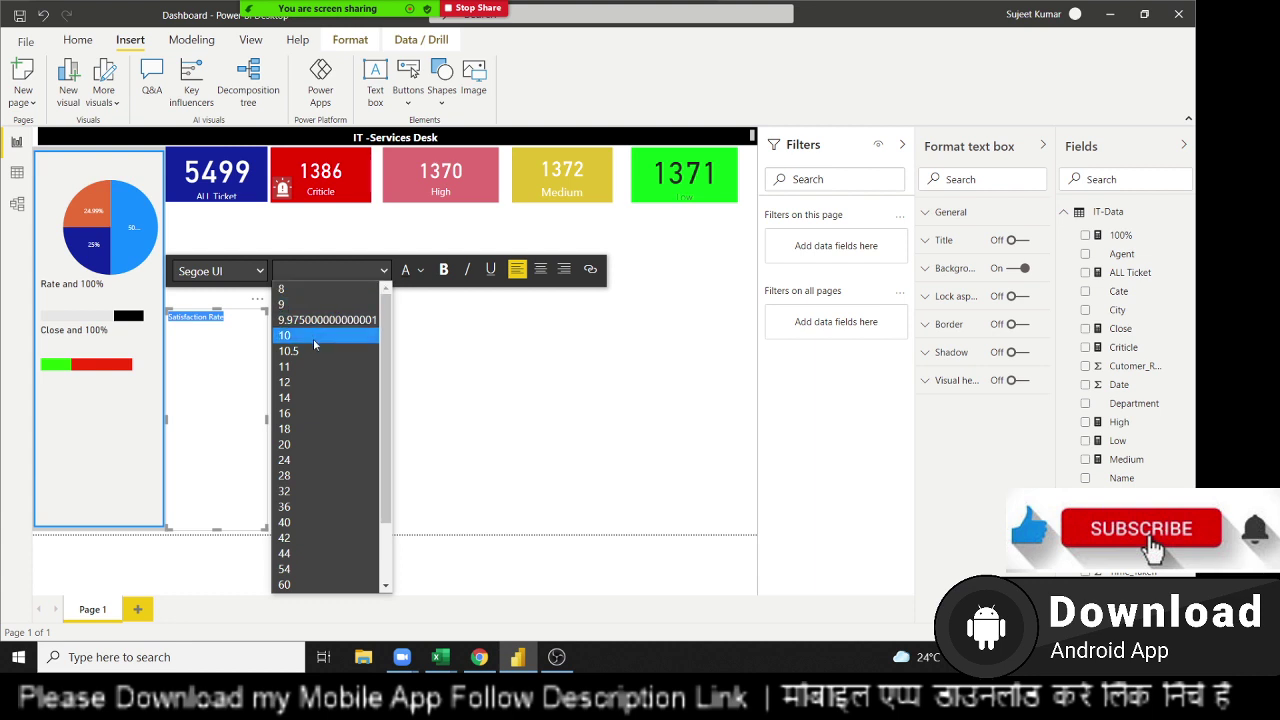
click(308, 368)
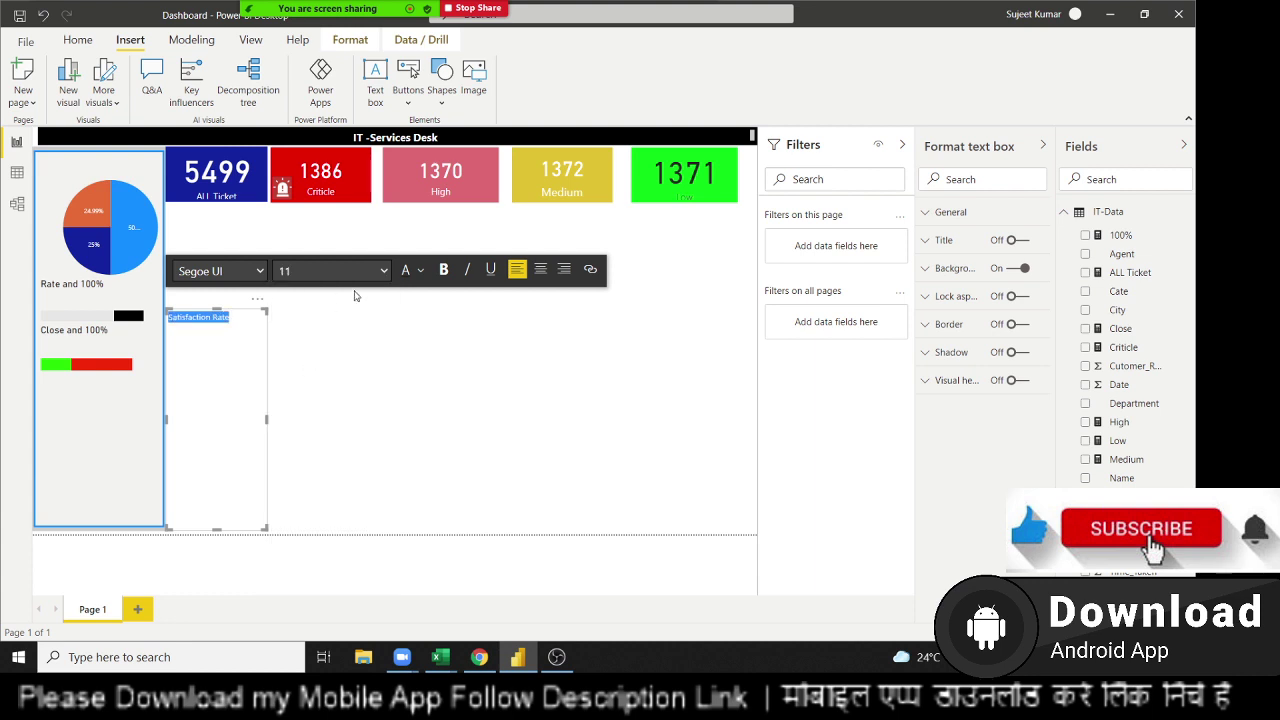
click(385, 273)
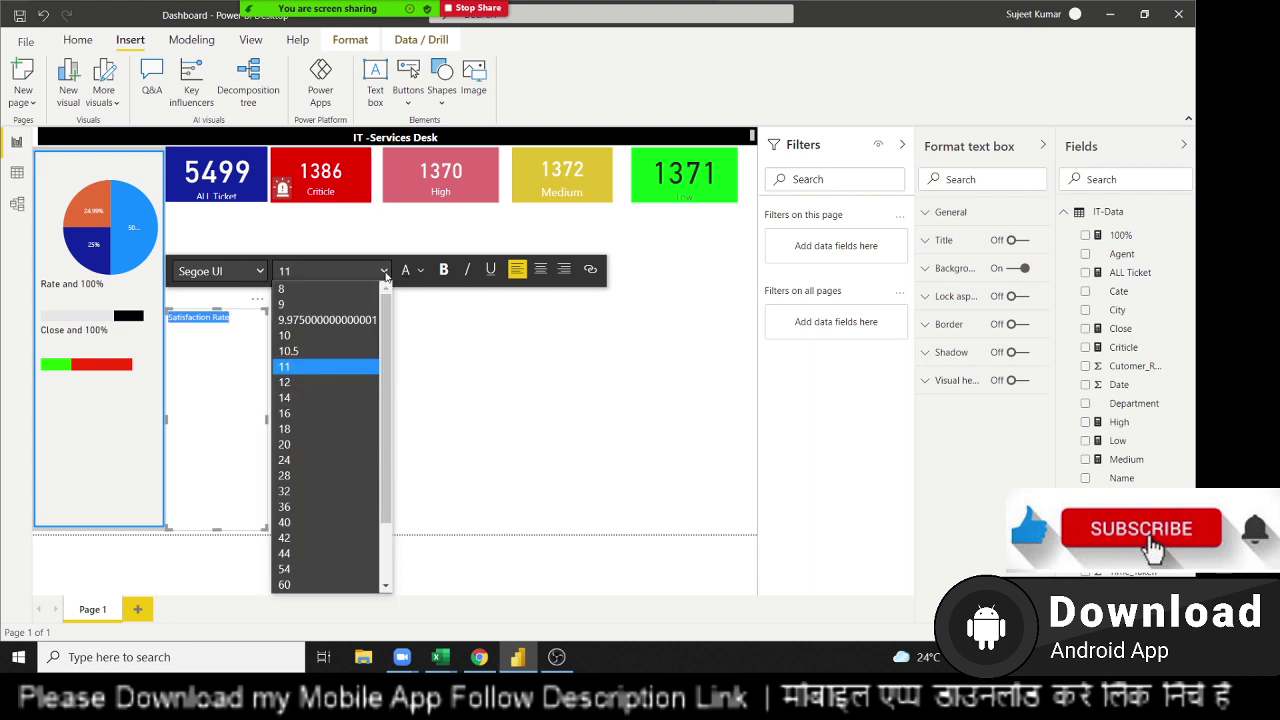
click(319, 412)
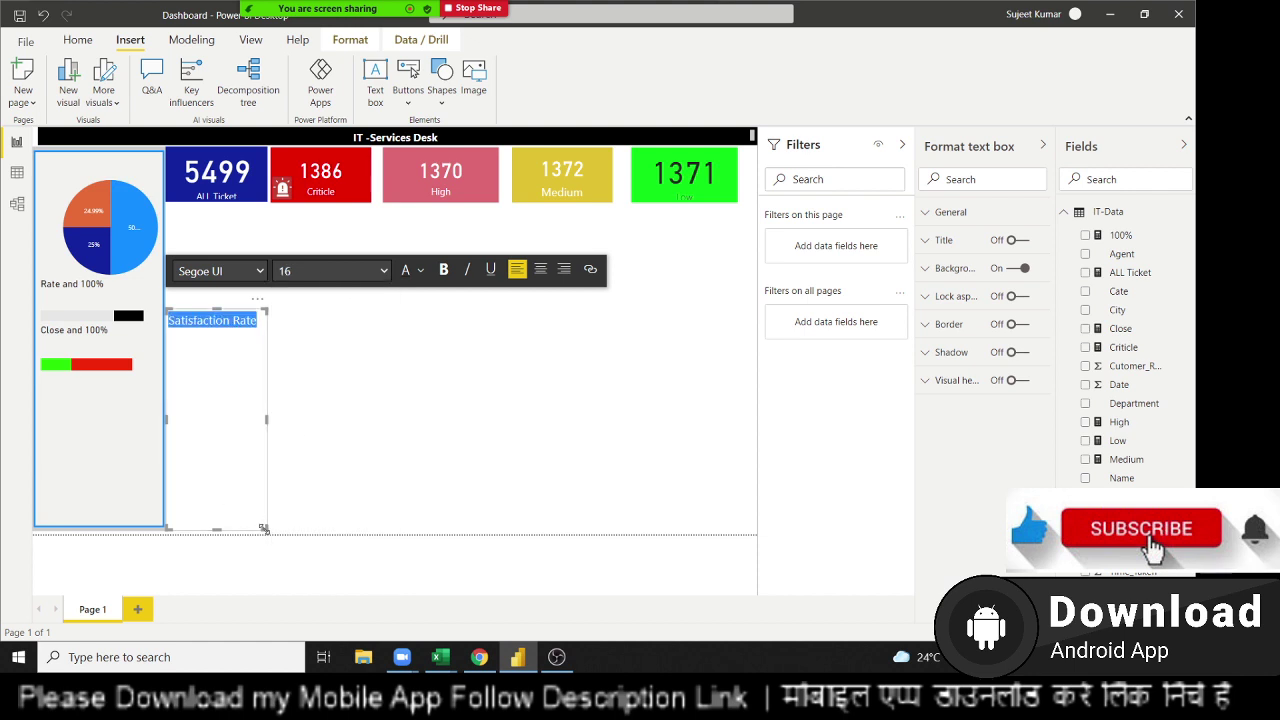
mouse_move(266, 530)
mouse_down()
mouse_move(253, 344)
mouse_move(120, 413)
mouse_up()
click(250, 342)
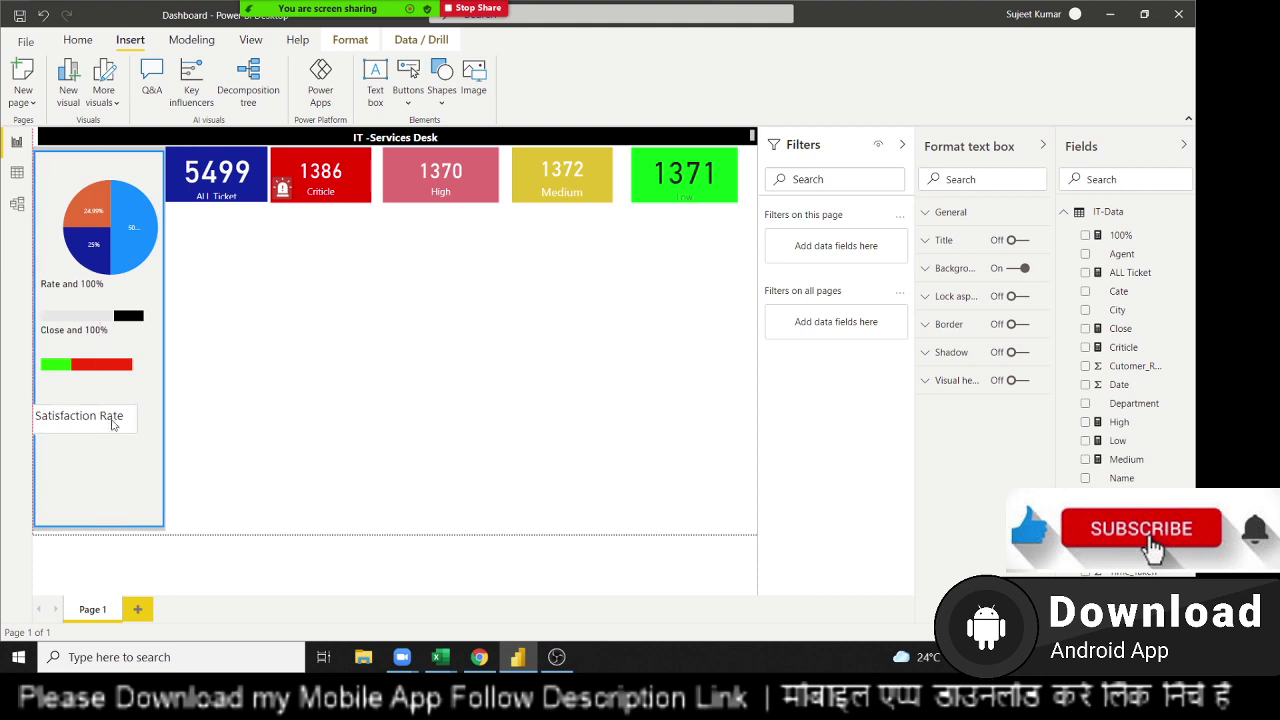
Apply a highlight colour to the Satisfaction Rate label text
click(120, 410)
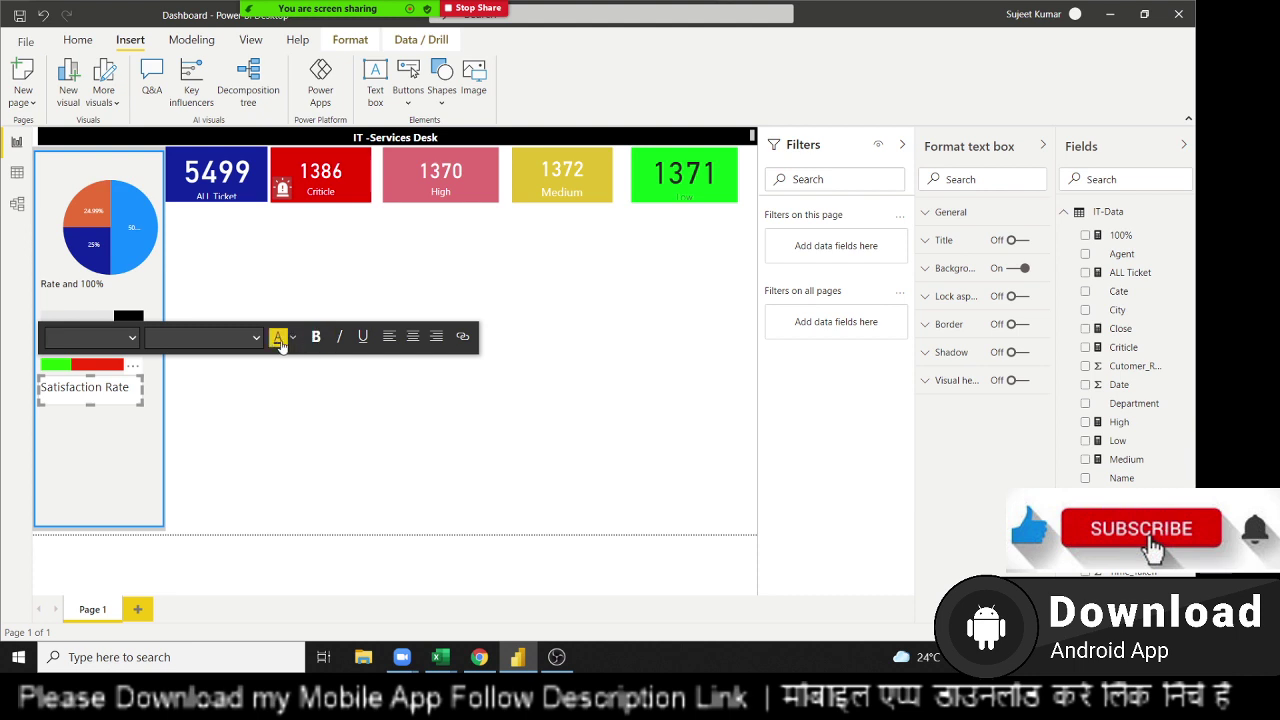
click(293, 340)
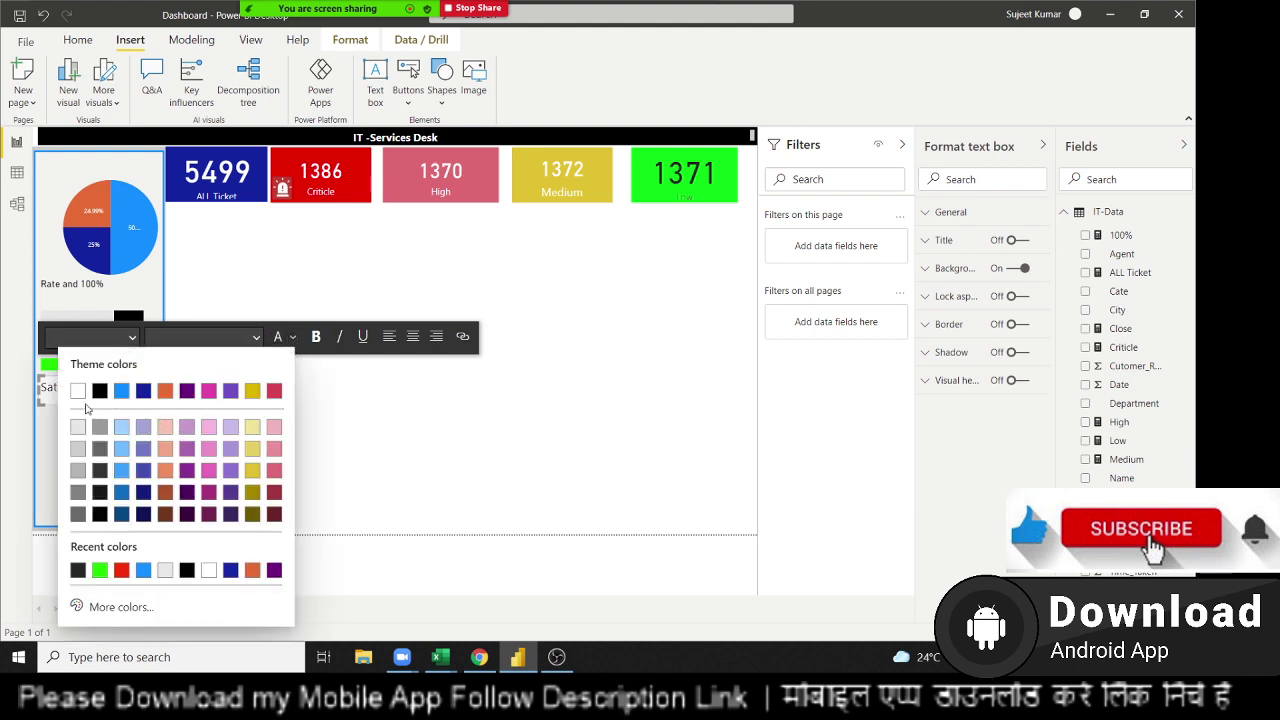
click(82, 398)
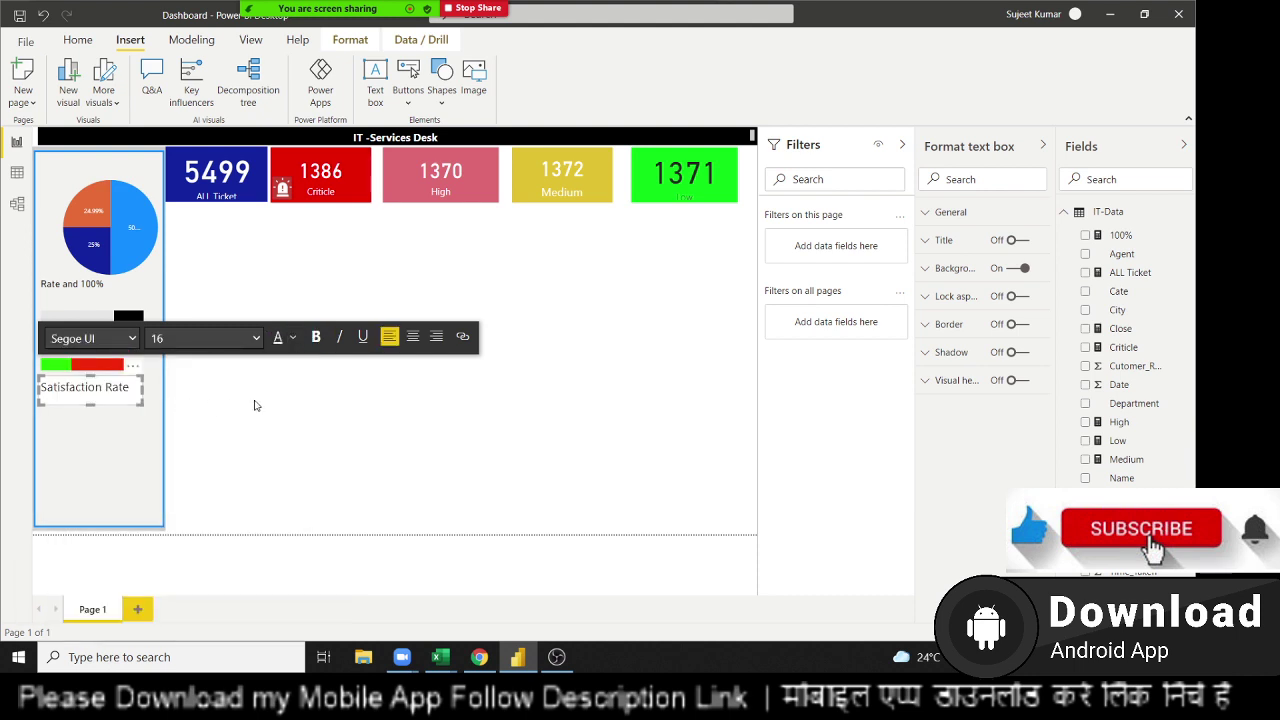
click(148, 440)
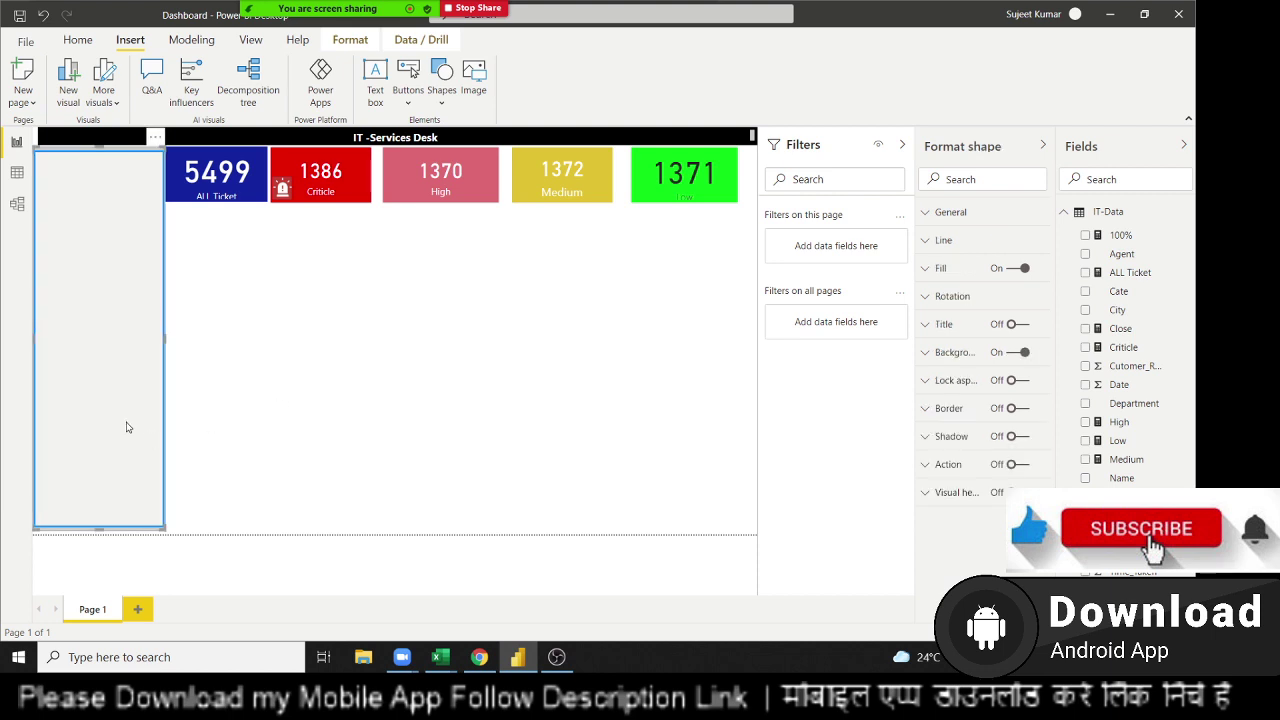
click(404, 415)
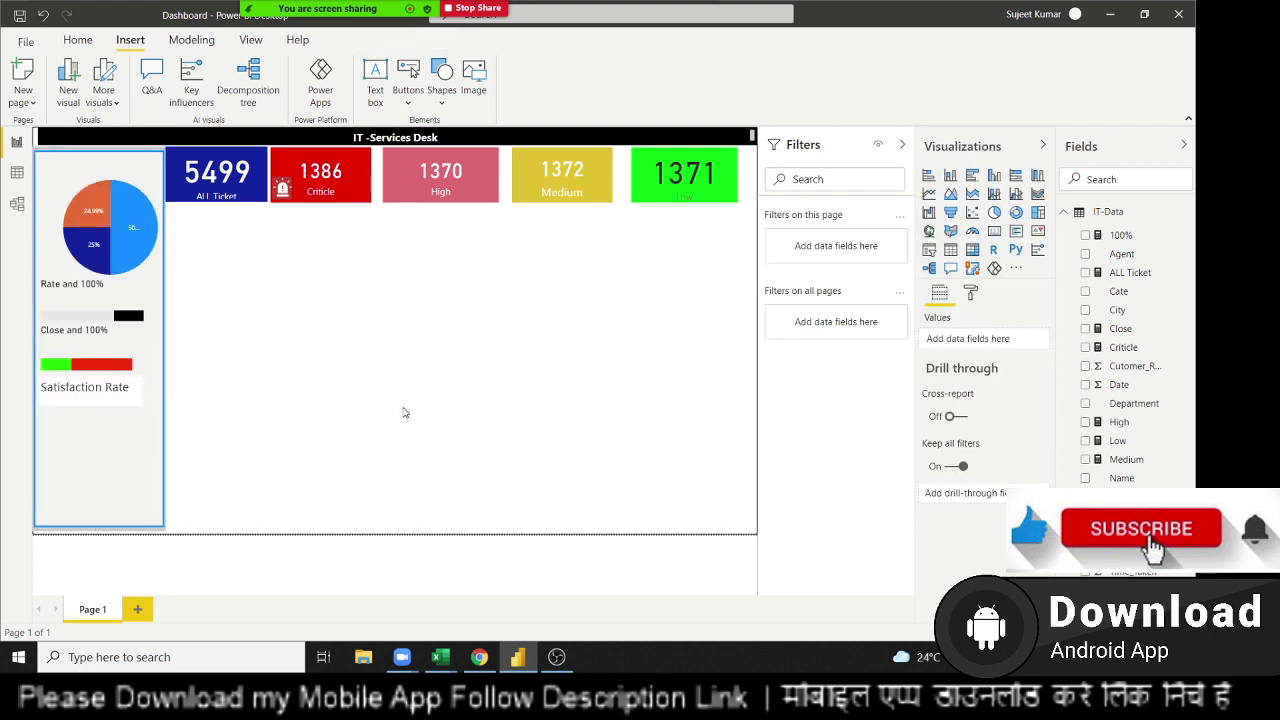
Switch off the Satisfaction Rate text box background
click(137, 393)
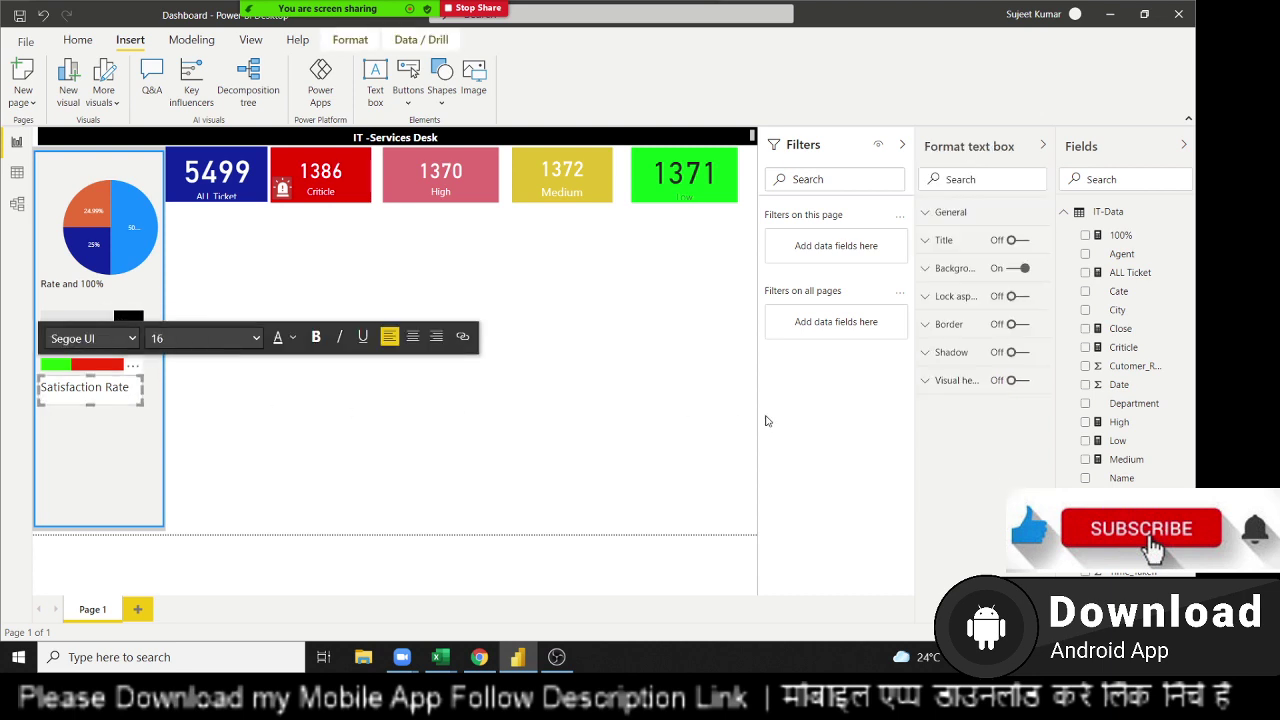
click(1012, 268)
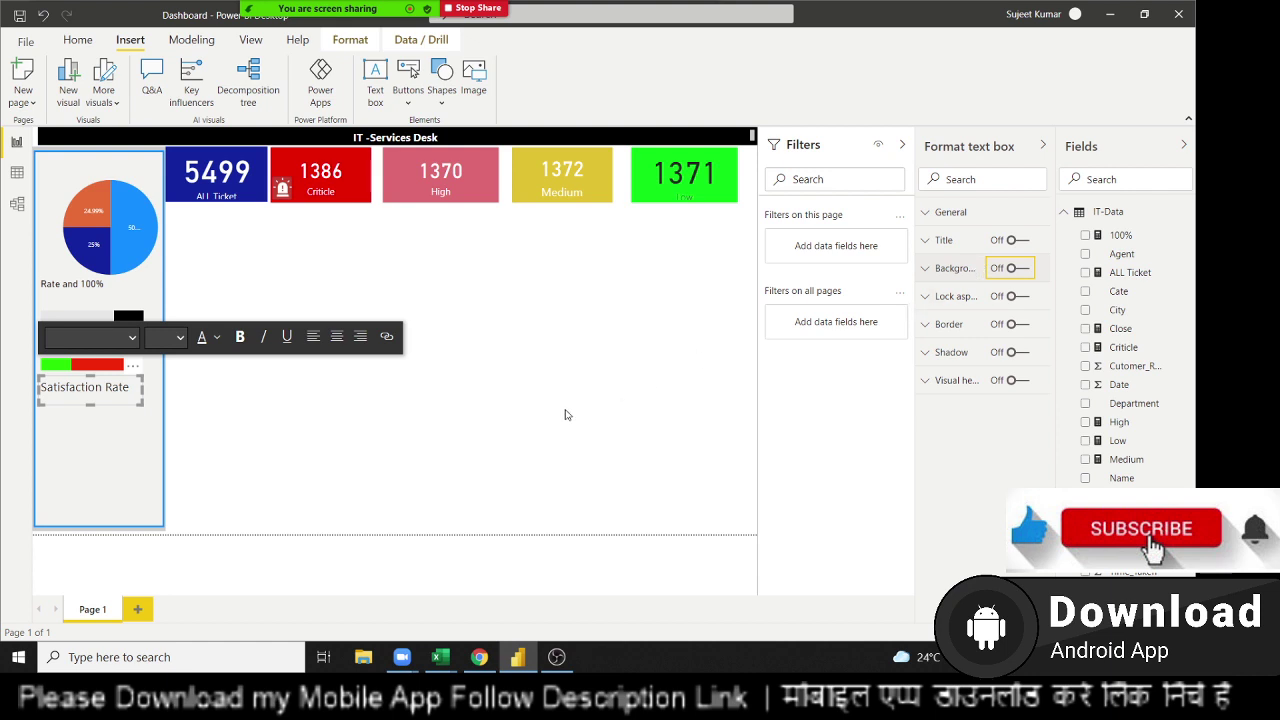
click(500, 413)
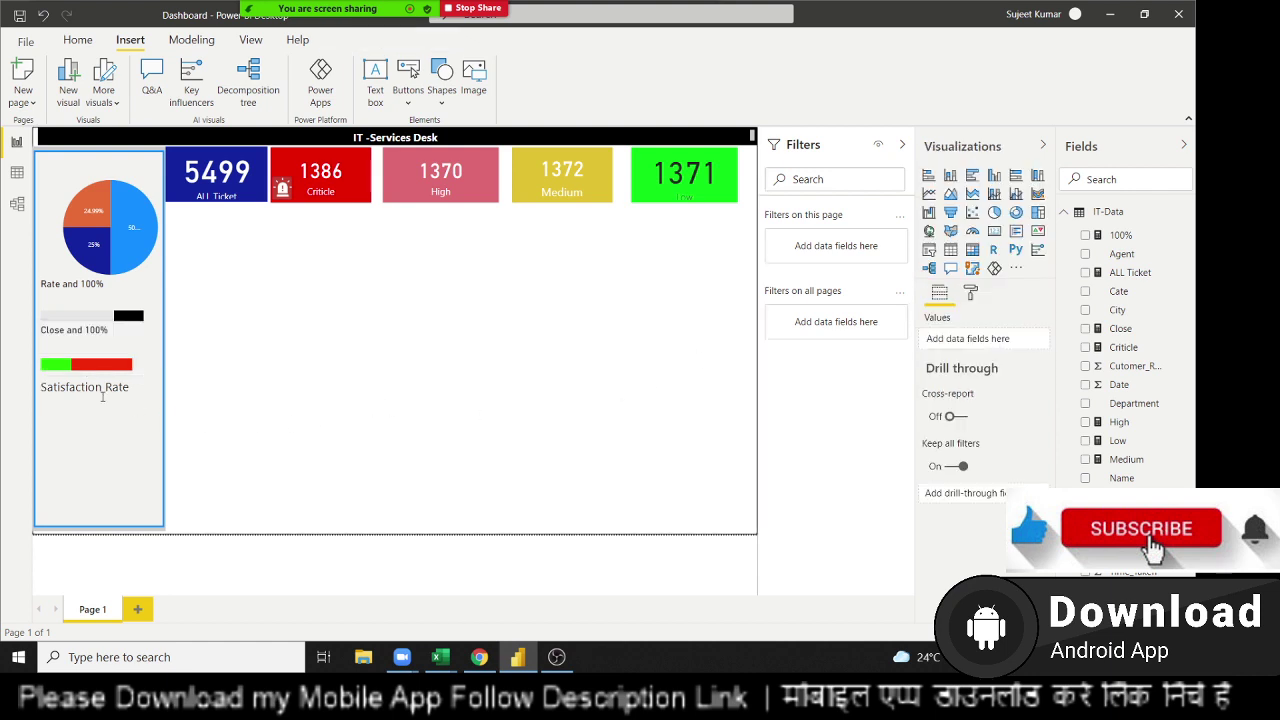
mouse_move(440, 657)
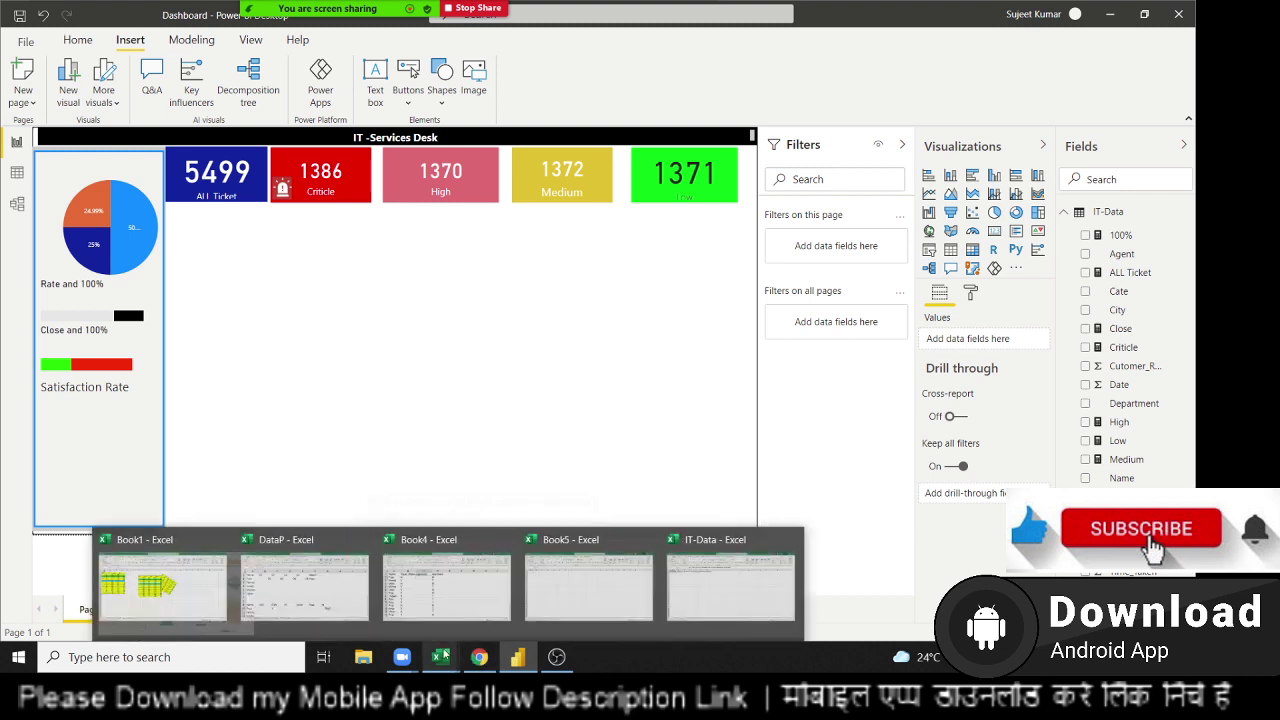
Search Google for 'smily' in a new Chrome tab
click(468, 652)
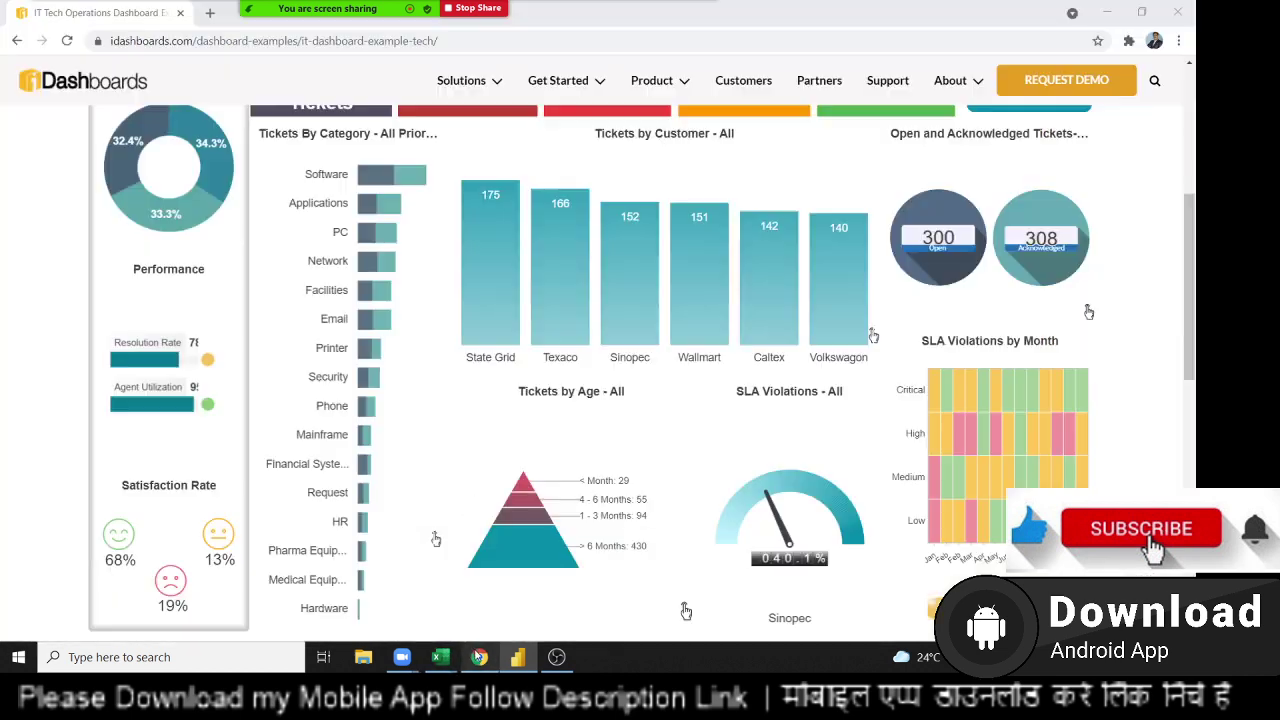
click(218, 18)
text(g)
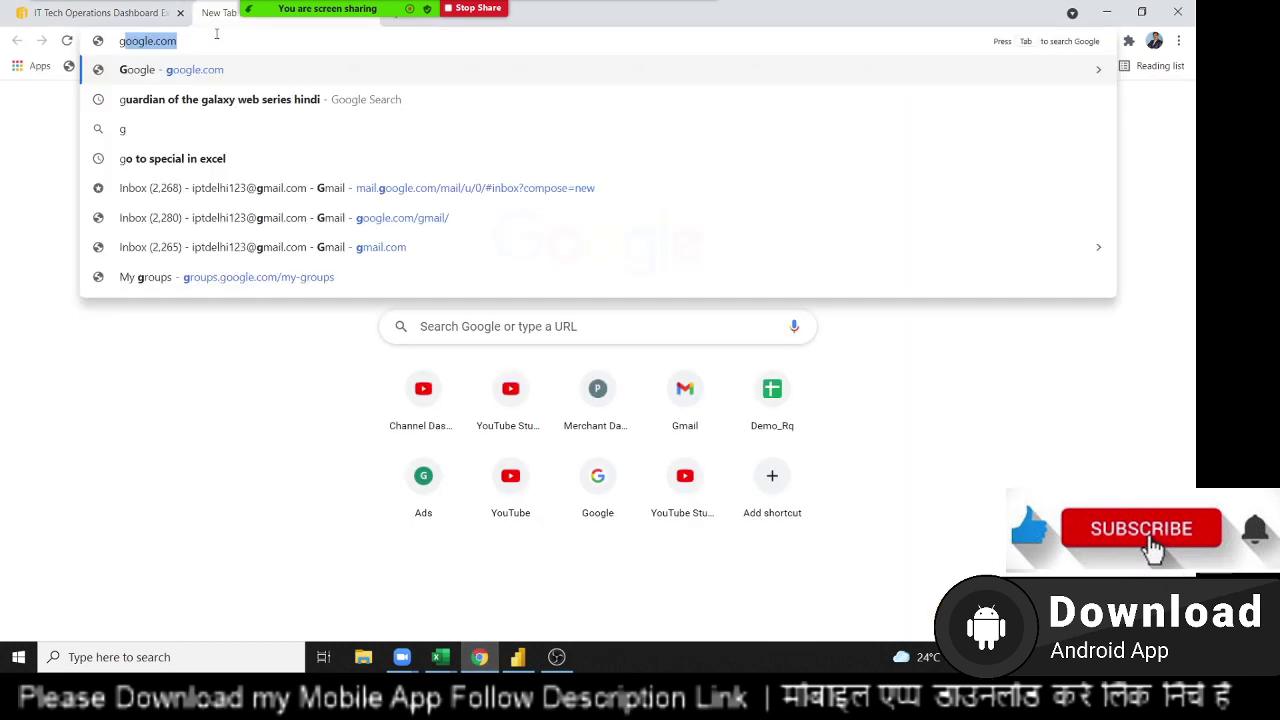
key(Return)
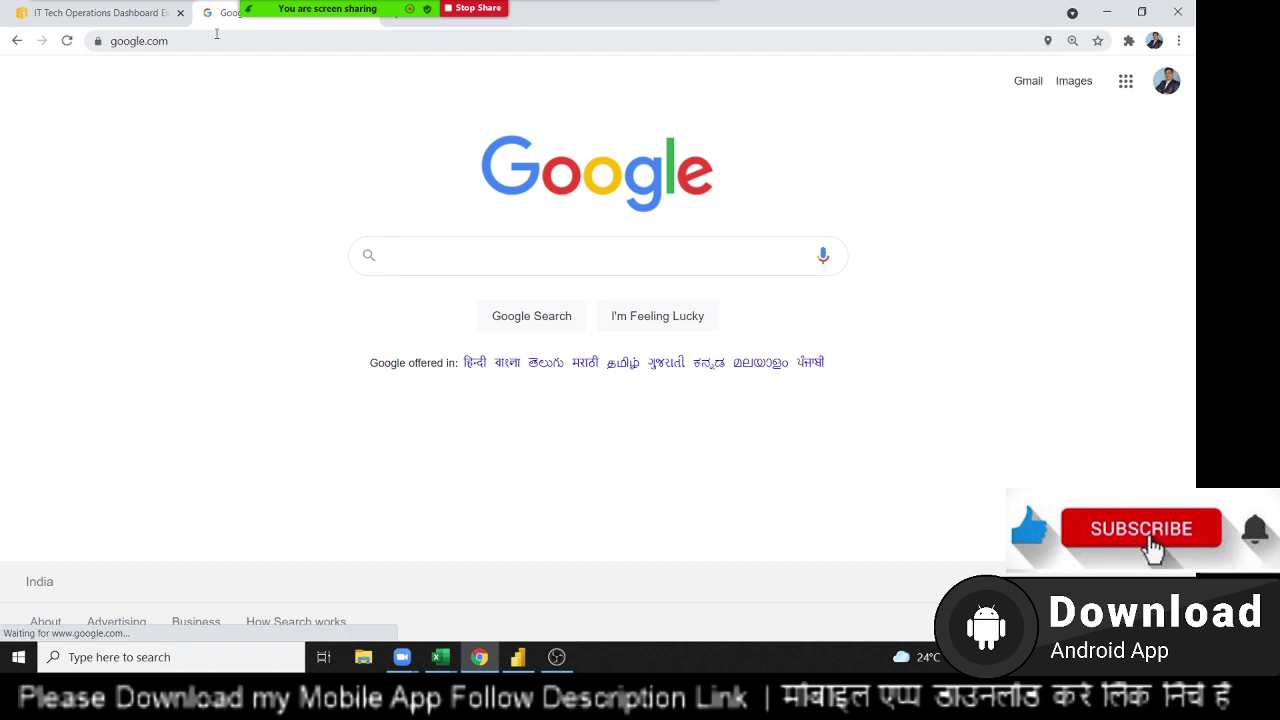
text(s)
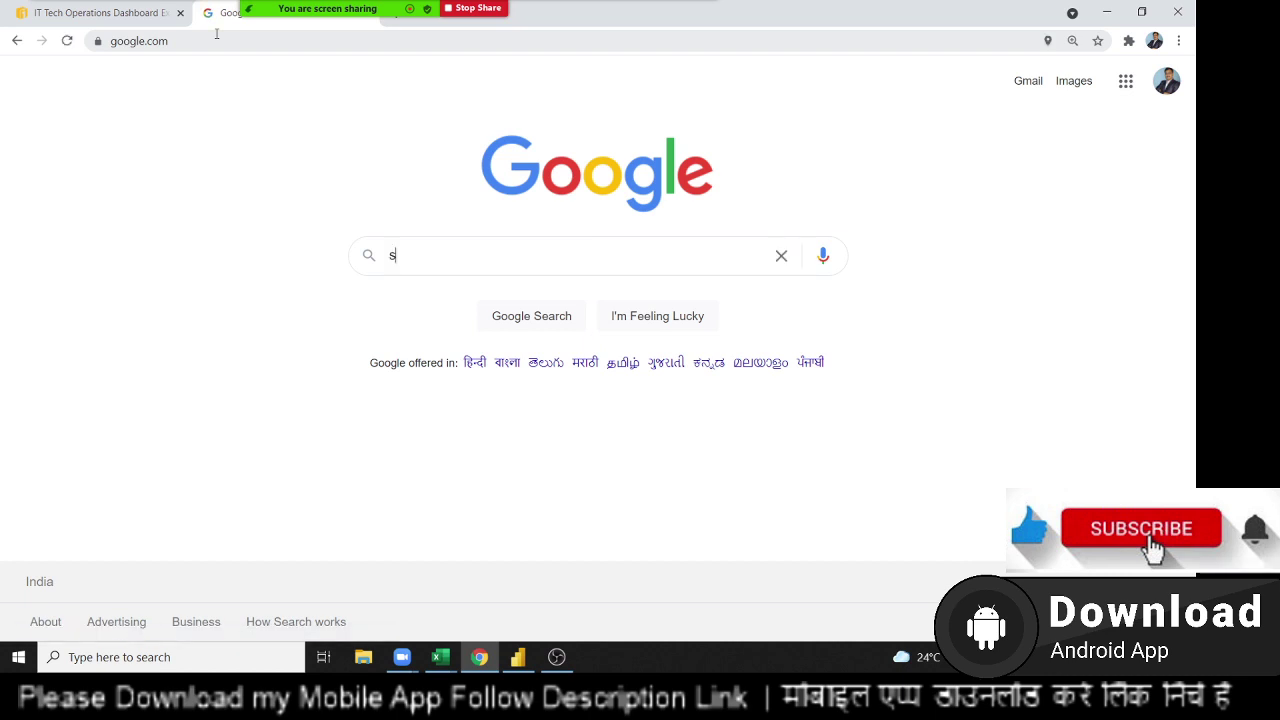
text(mio)
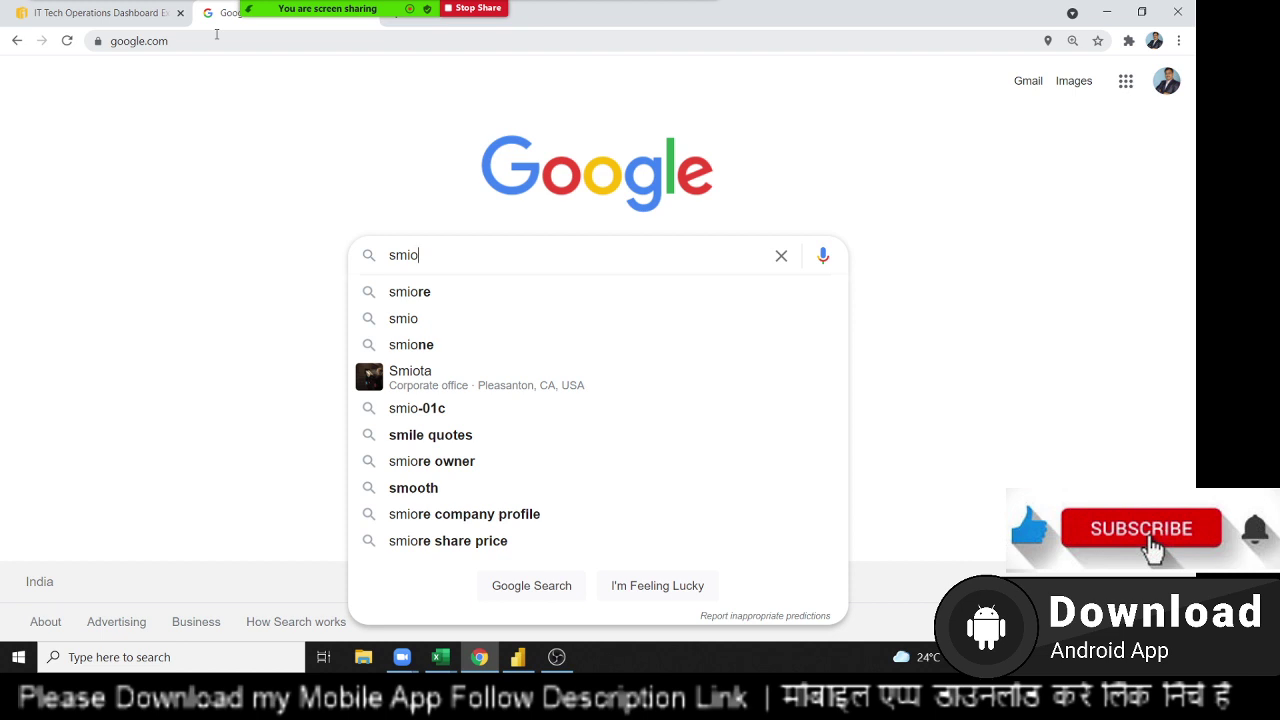
key(BackSpace)
text(ly)
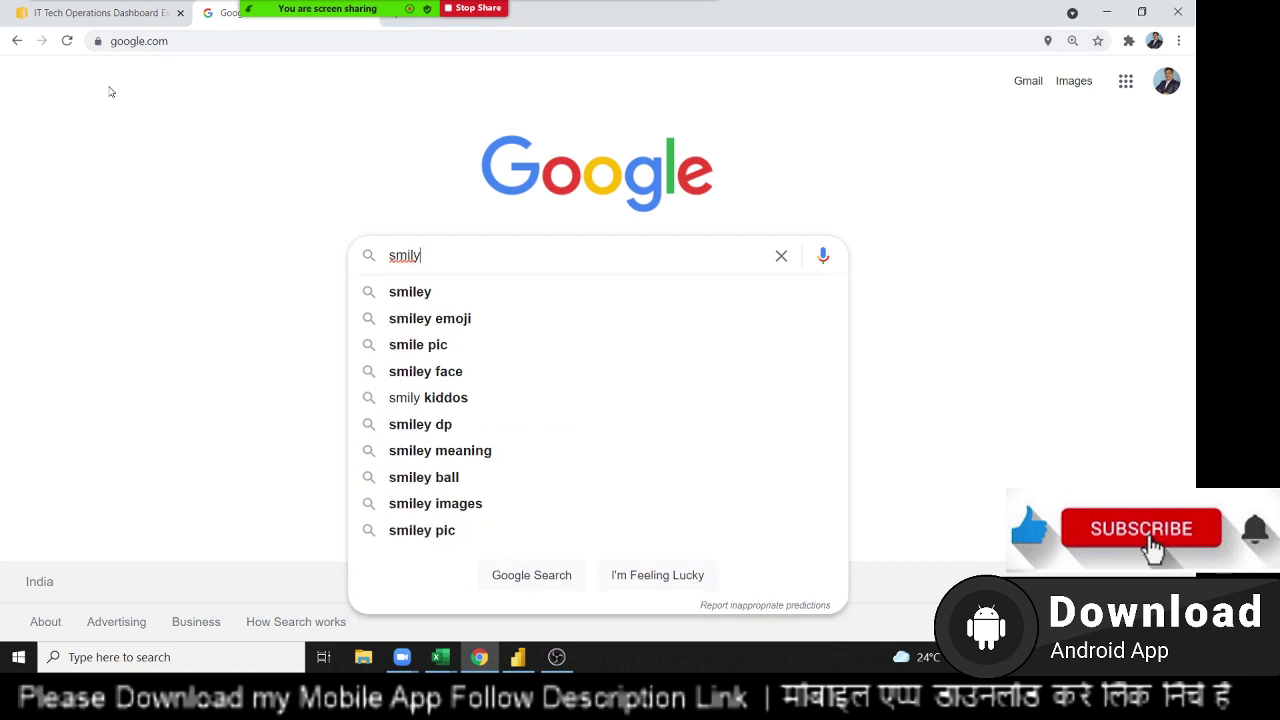
key(Return)
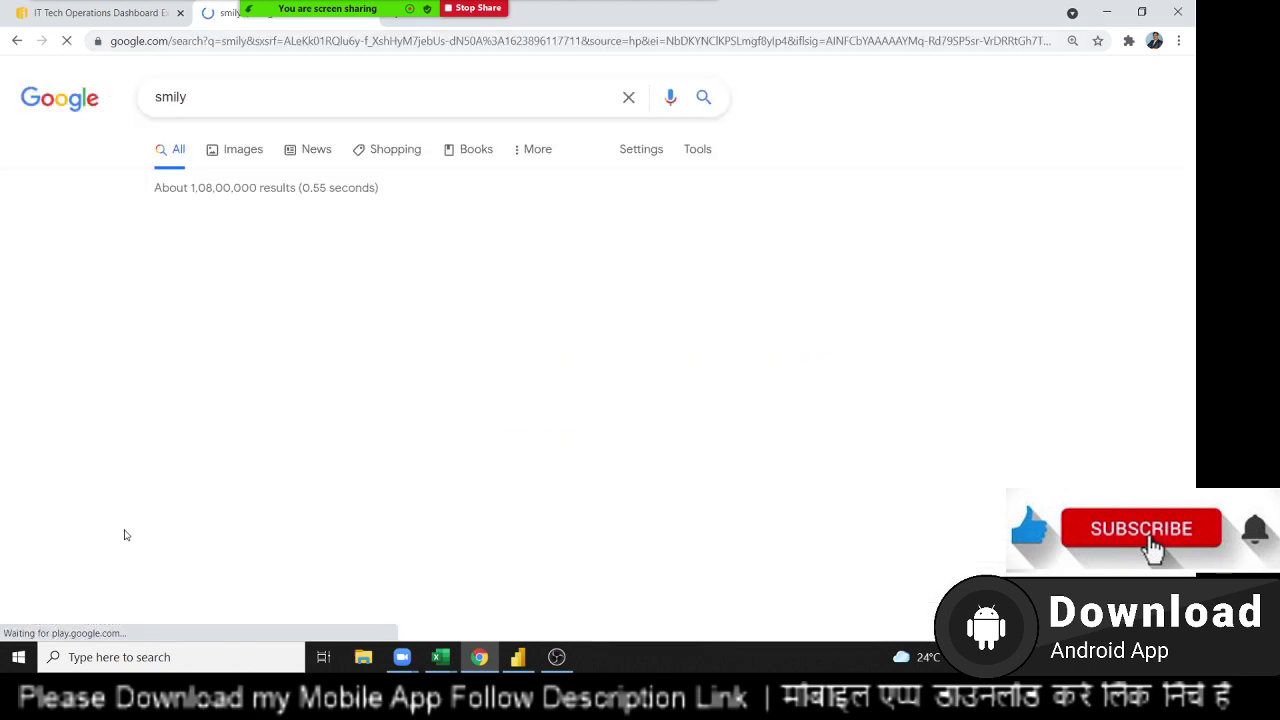
Copy the grinning smiley picture from the Google Images results
click(249, 150)
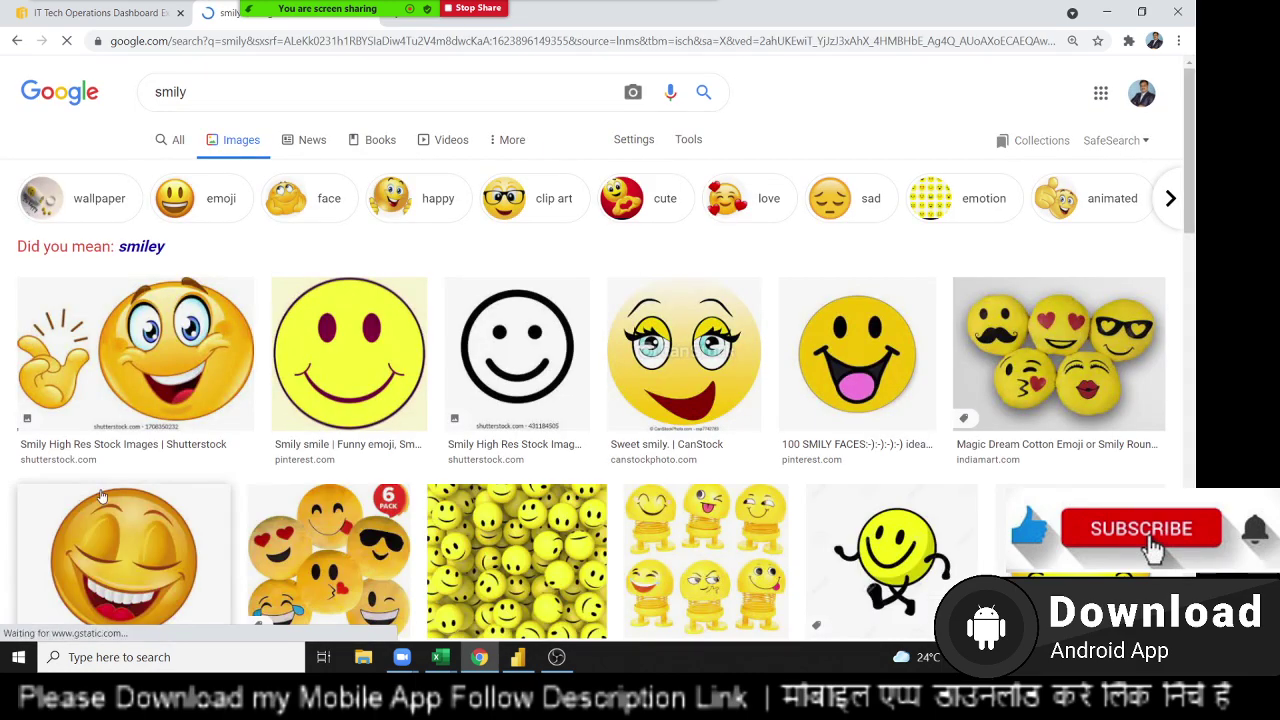
scroll(90, 498, down, 2)
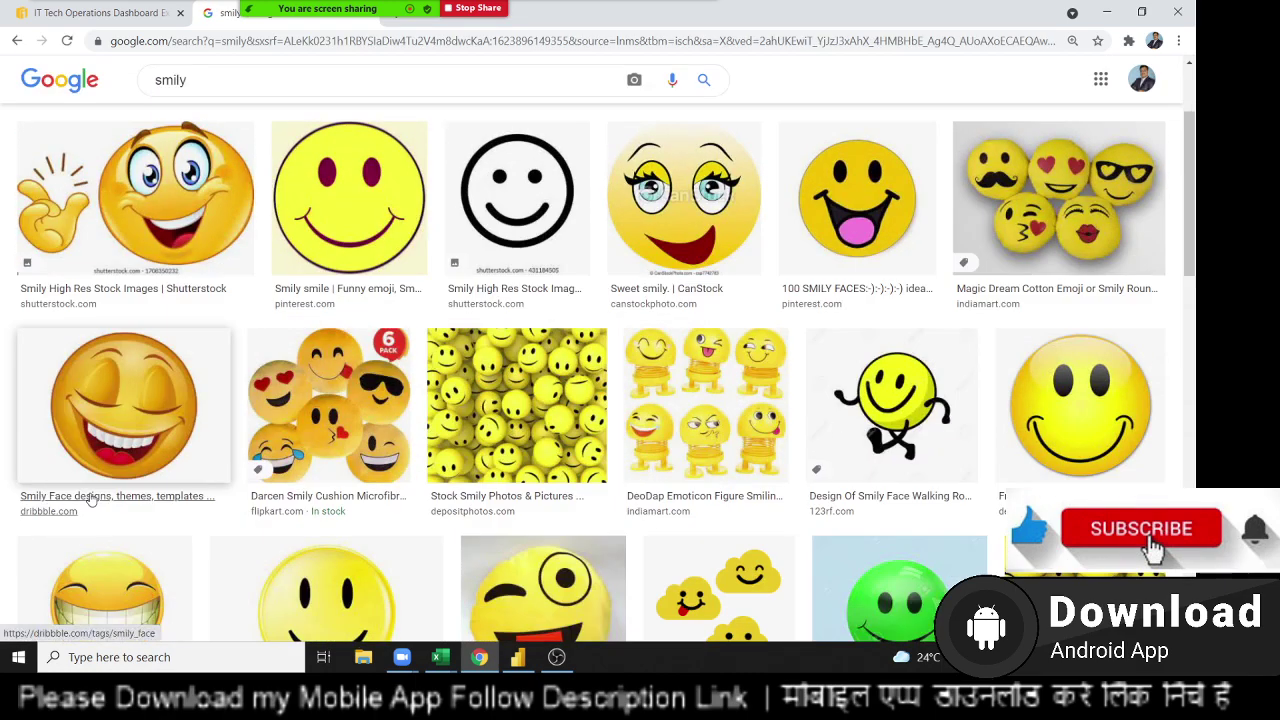
scroll(90, 498, down, 1)
scroll(90, 498, down, 1)
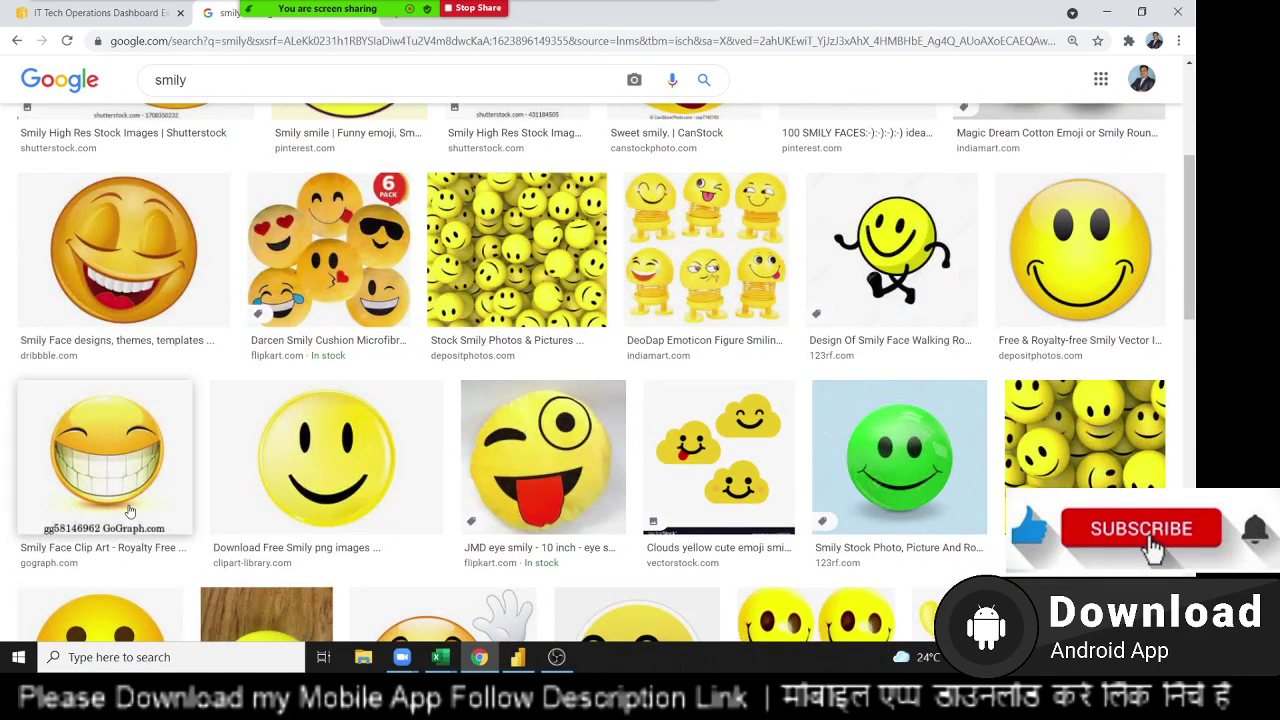
right_click(119, 481)
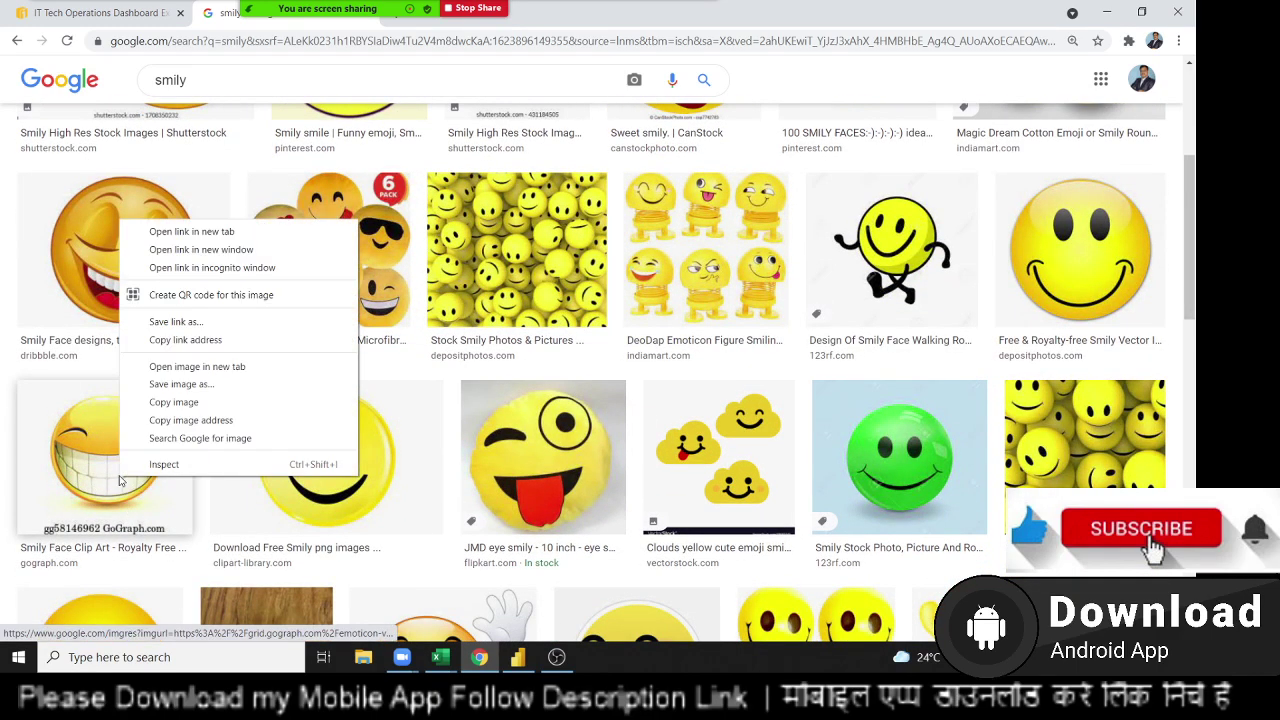
click(176, 402)
key(alt+Tab)
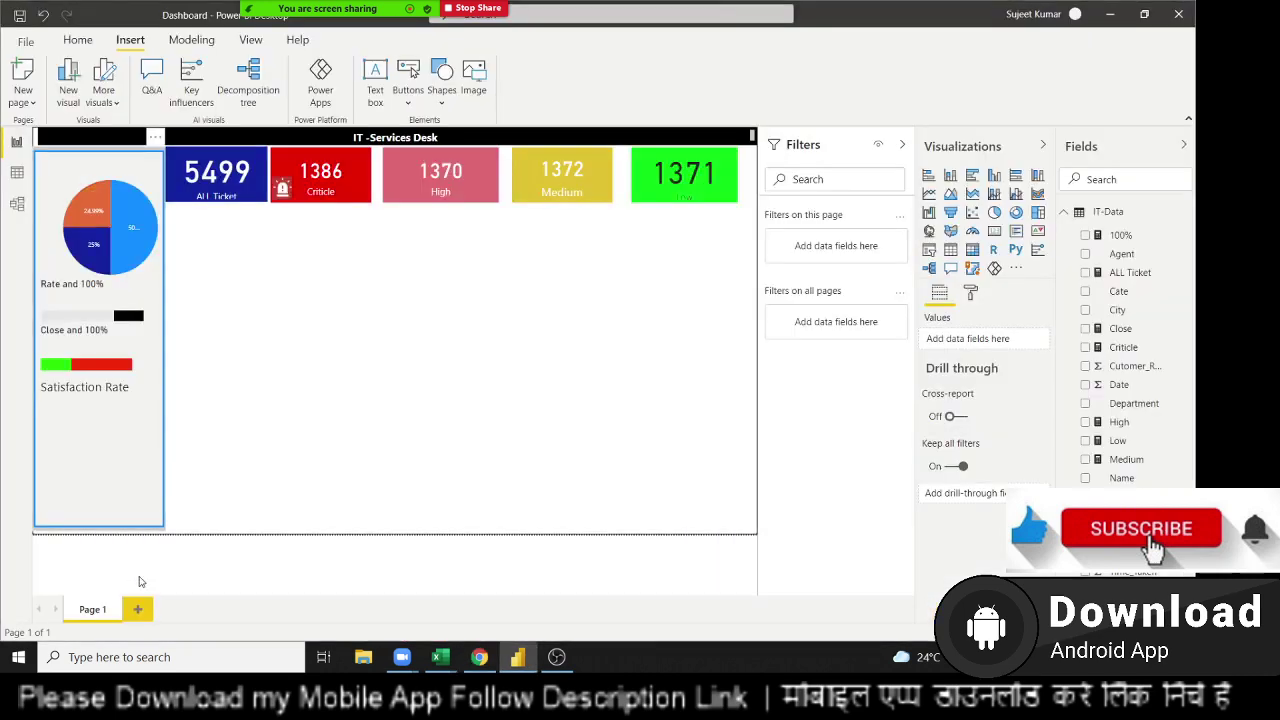
click(16, 173)
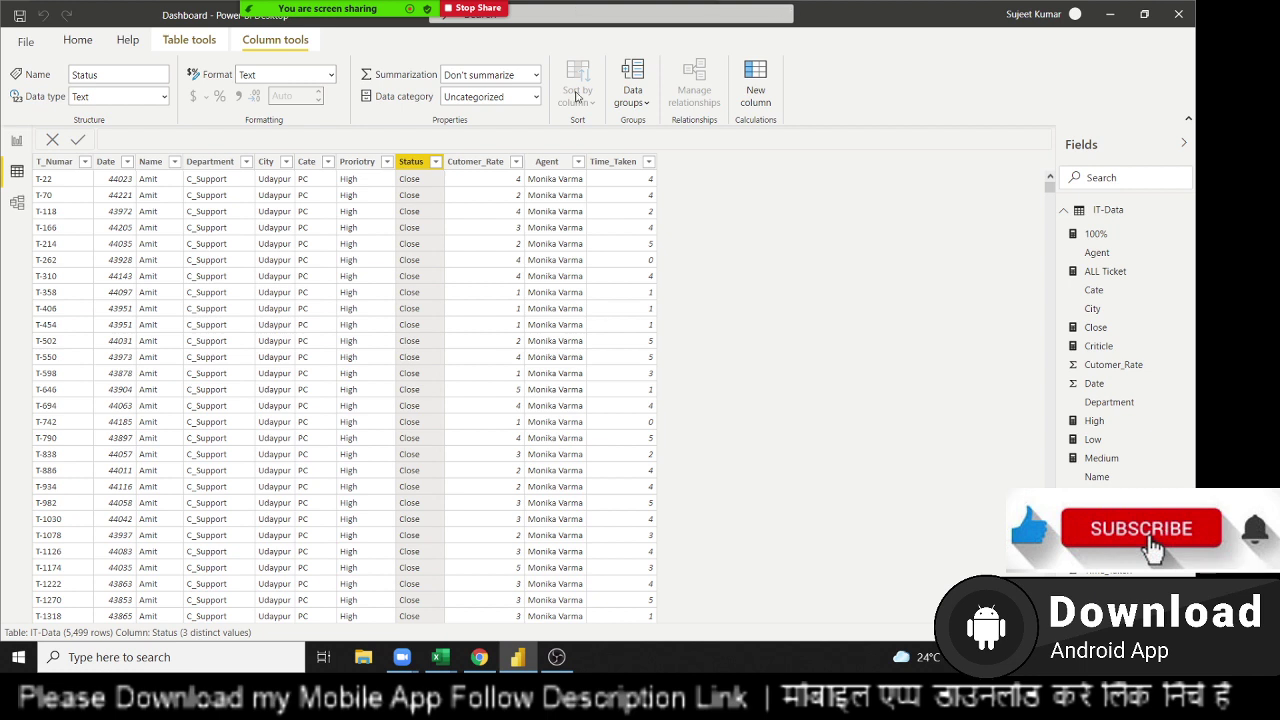
click(16, 140)
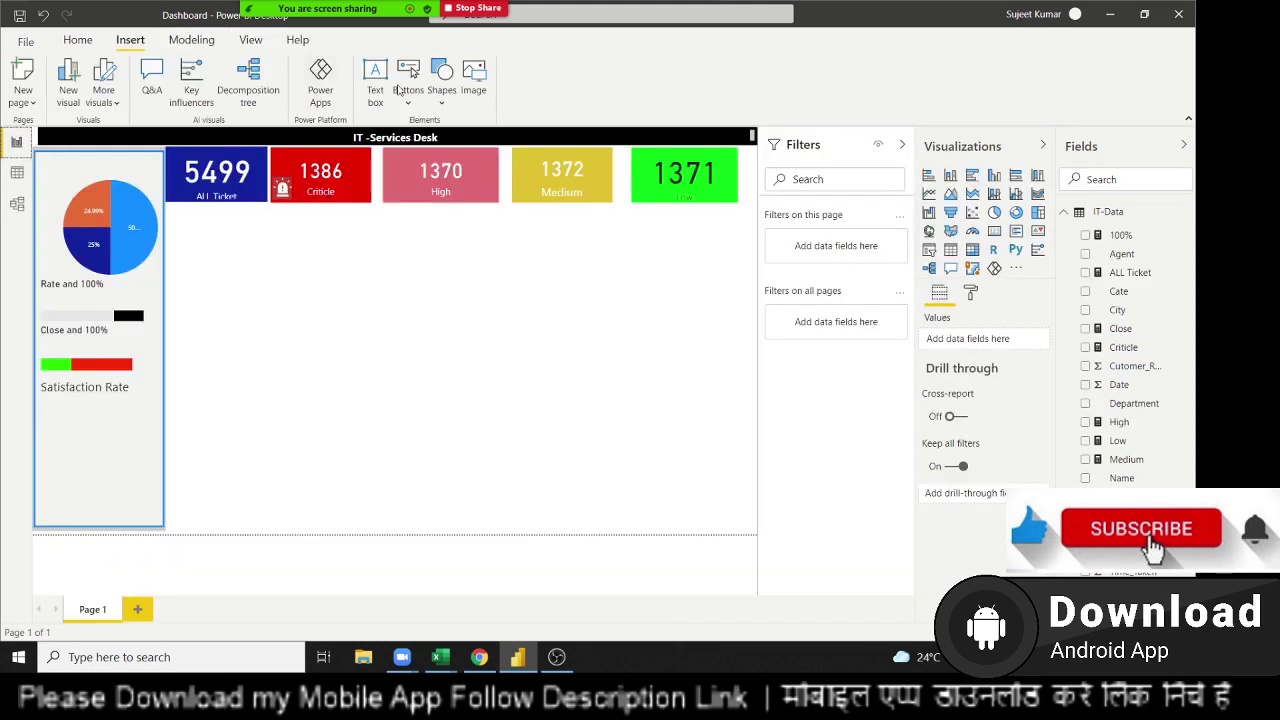
click(78, 42)
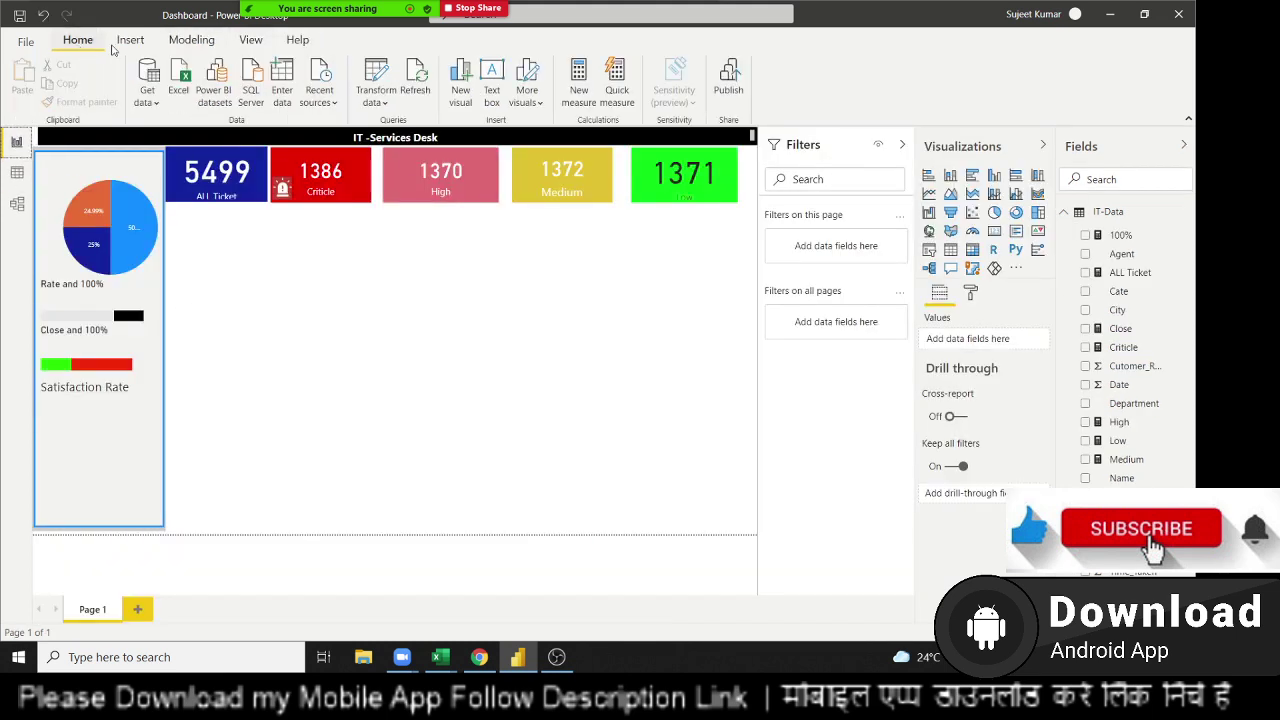
Create a new measure and rename it from Measure to Best
click(580, 92)
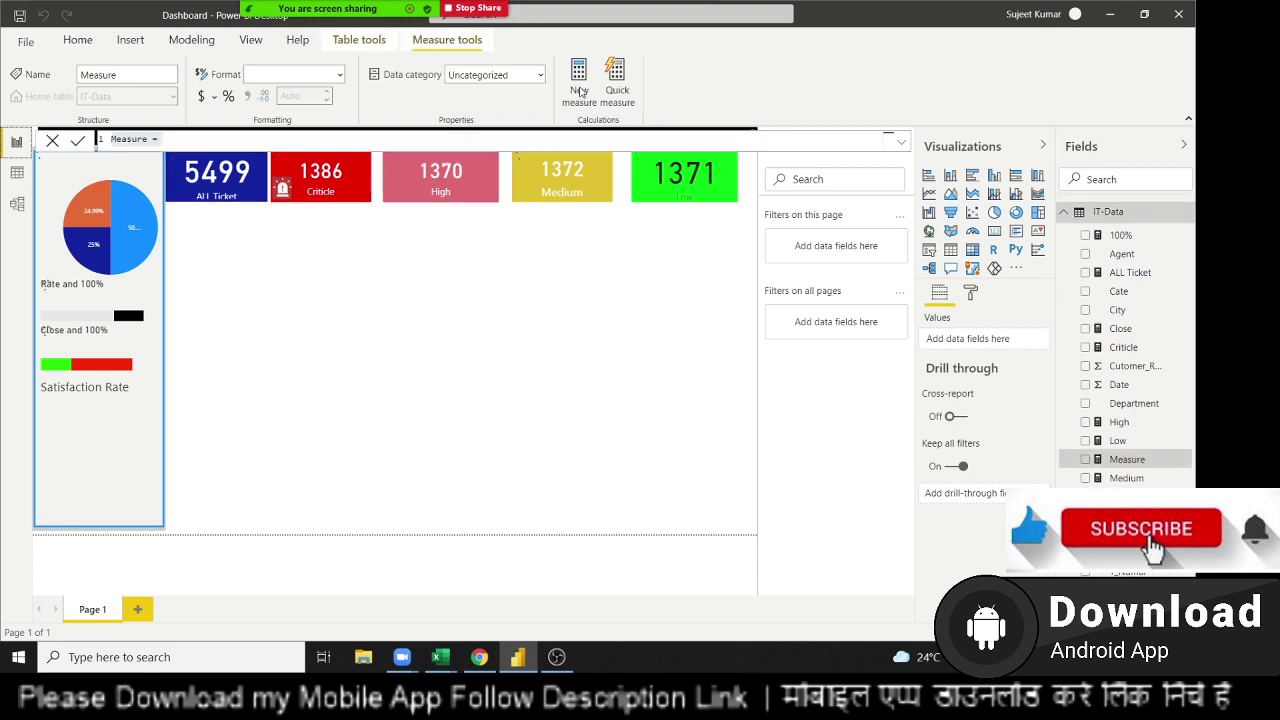
double_click(113, 138)
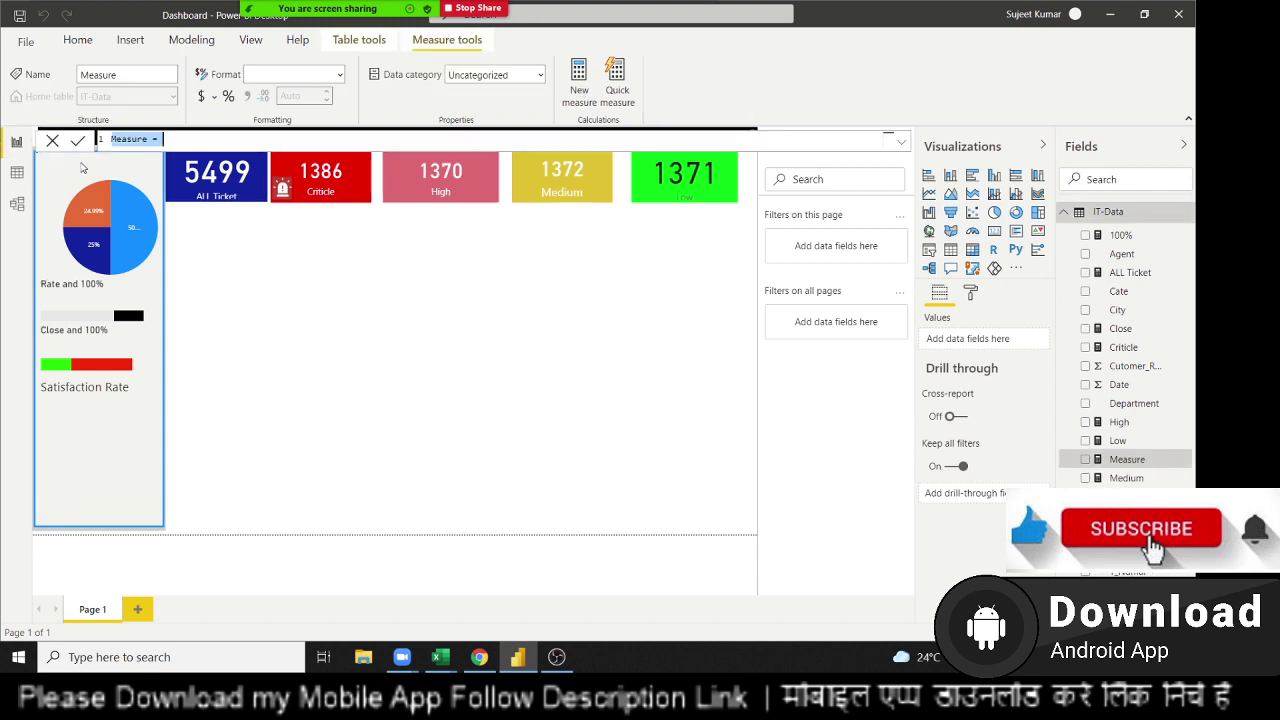
double_click(127, 138)
text(Best)
click(147, 140)
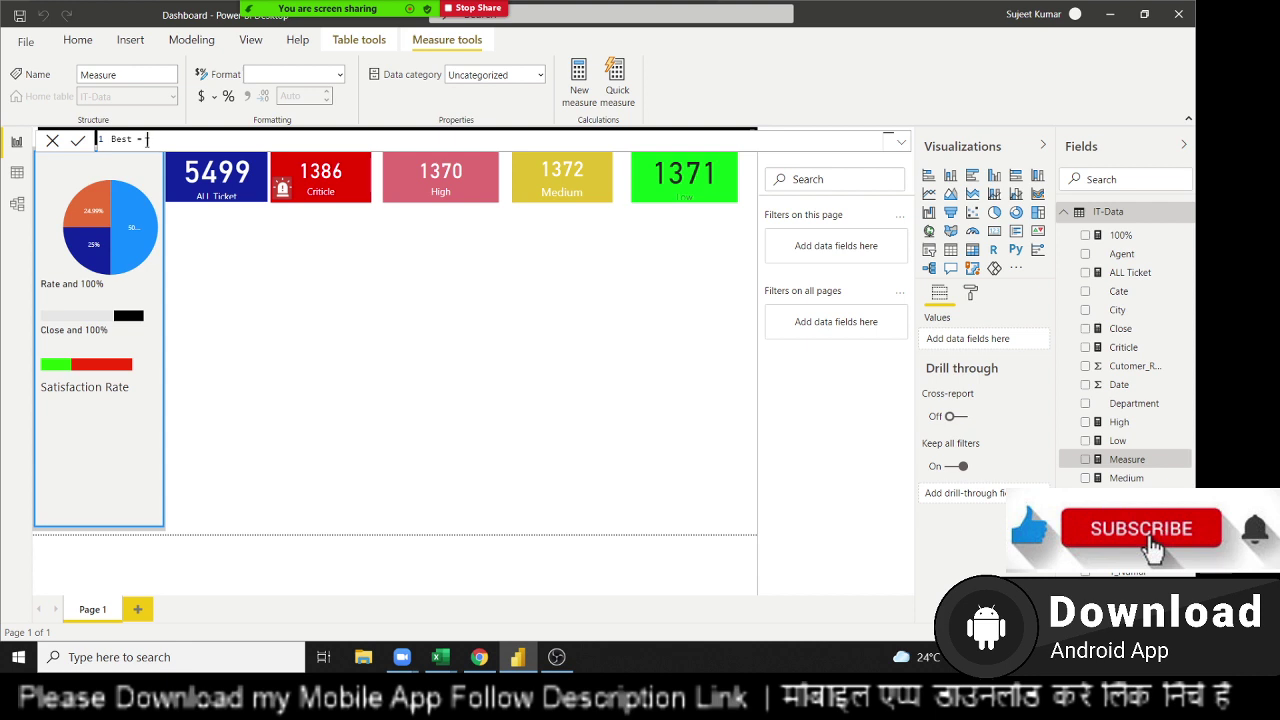
Write Best = SUMX(FILTER('IT-Data',">=5"),'IT-Data'[Cutomer_Rate]) and commit it
text(su)
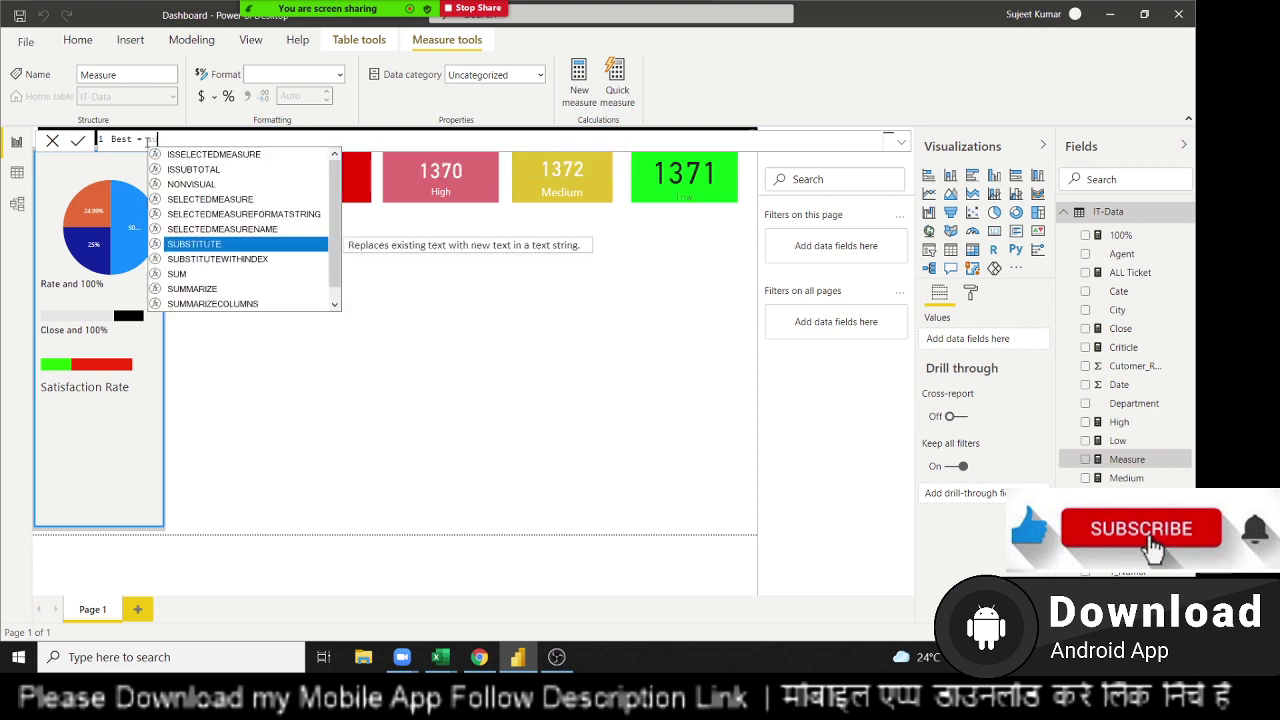
text(m)
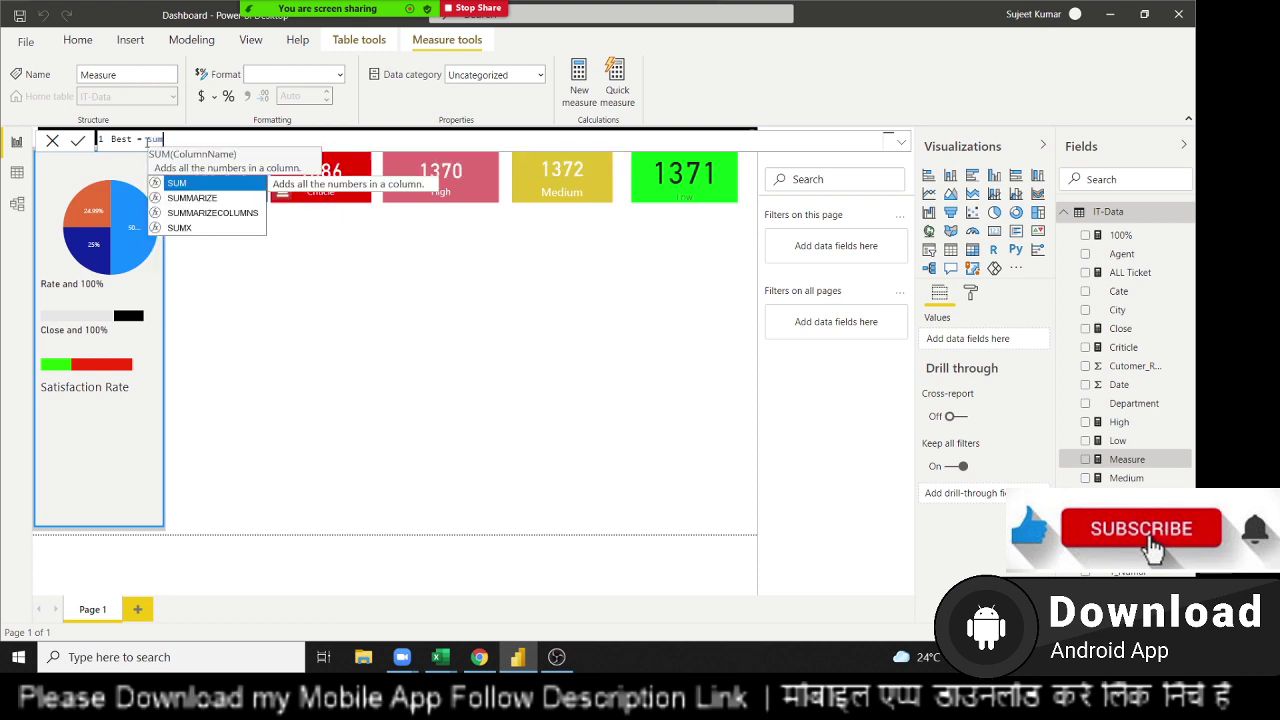
key(Down)
key(Down)
key(Down)
key(Tab)
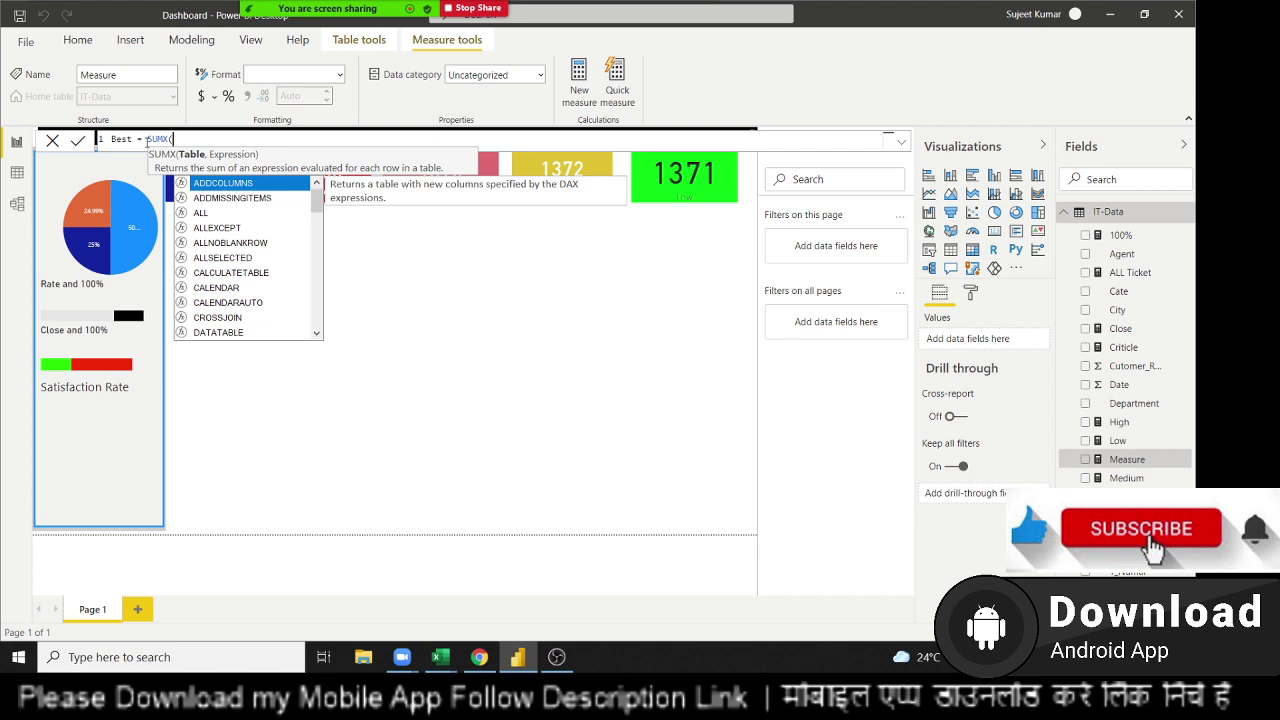
text(fil)
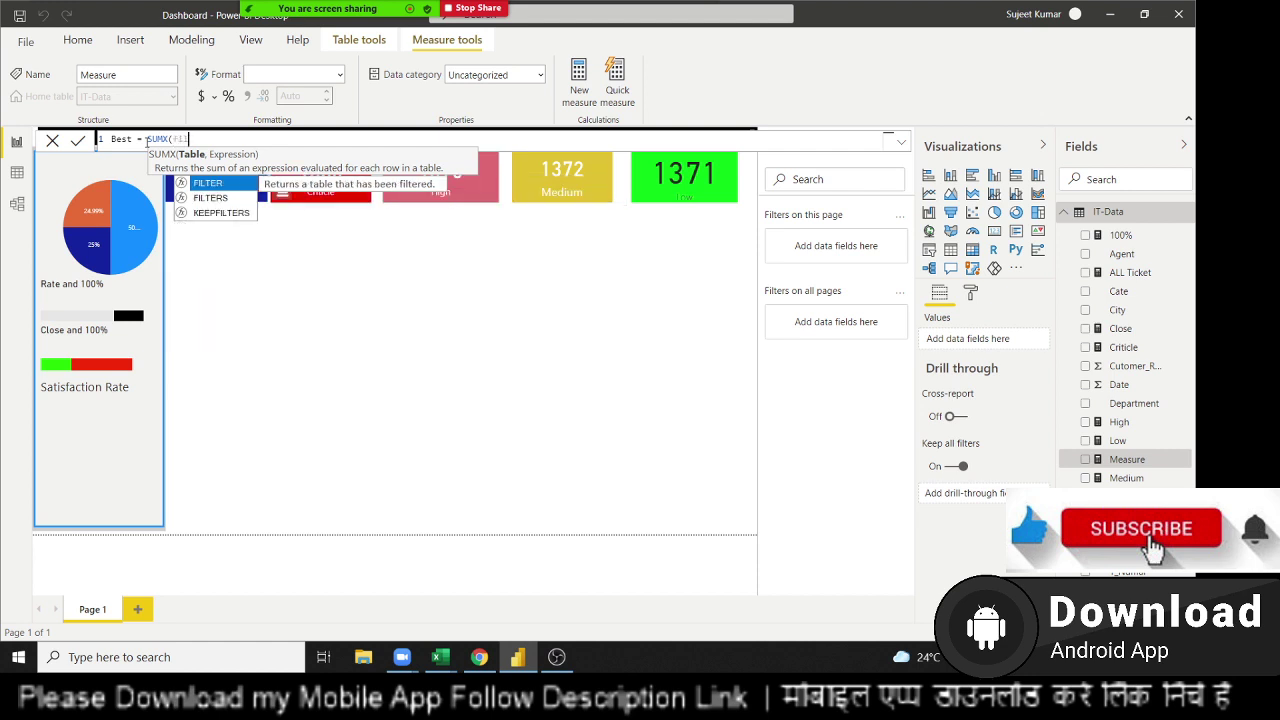
key(Tab)
text(i)
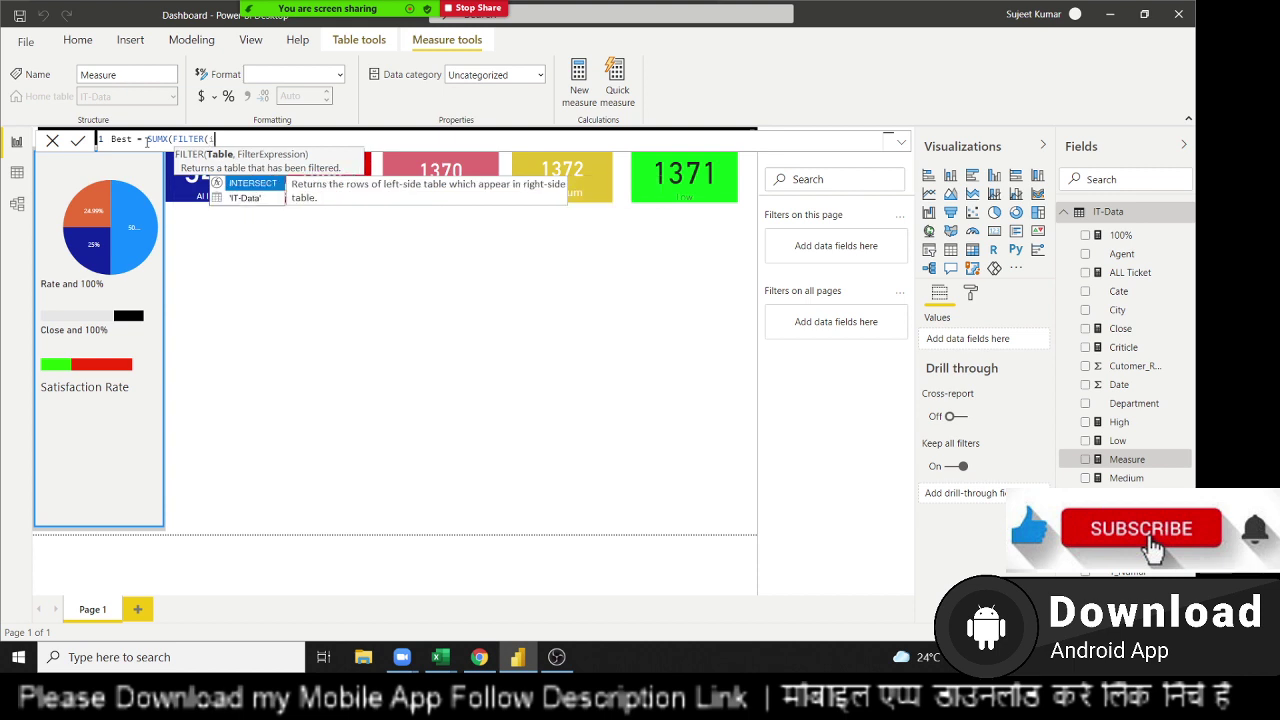
text(ta)
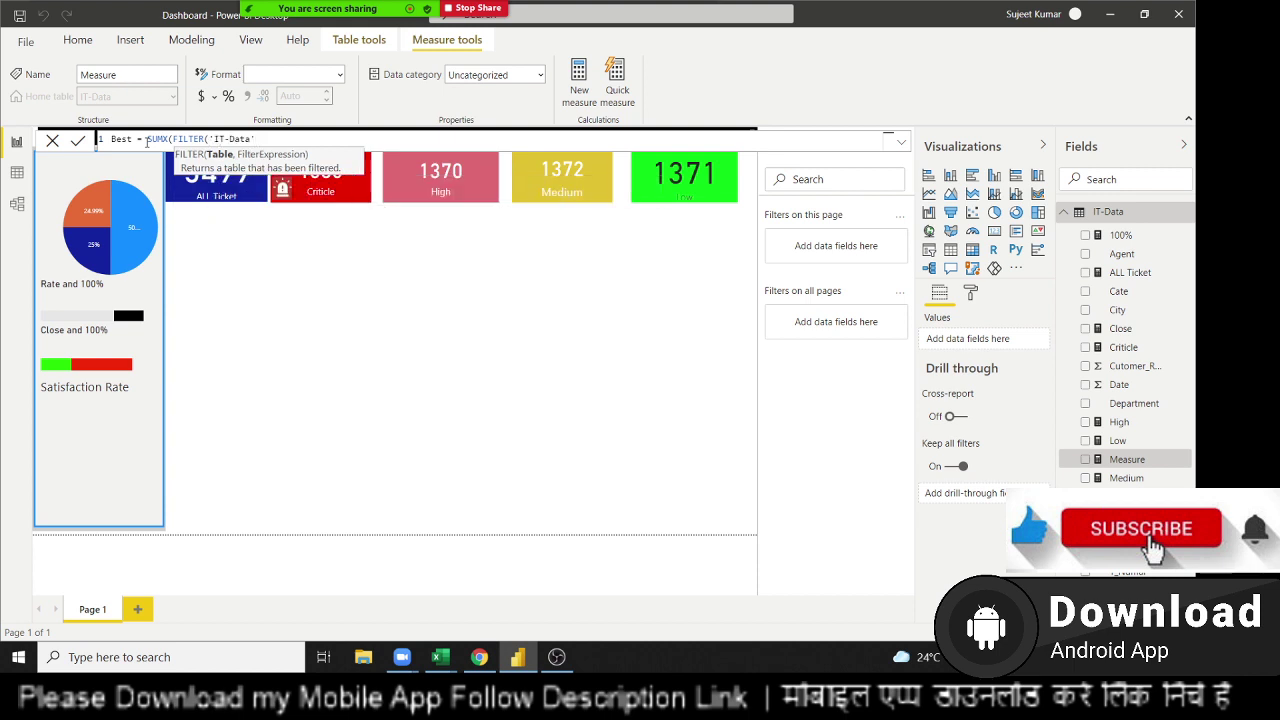
text(,")
text(>=)
text(5")
text())
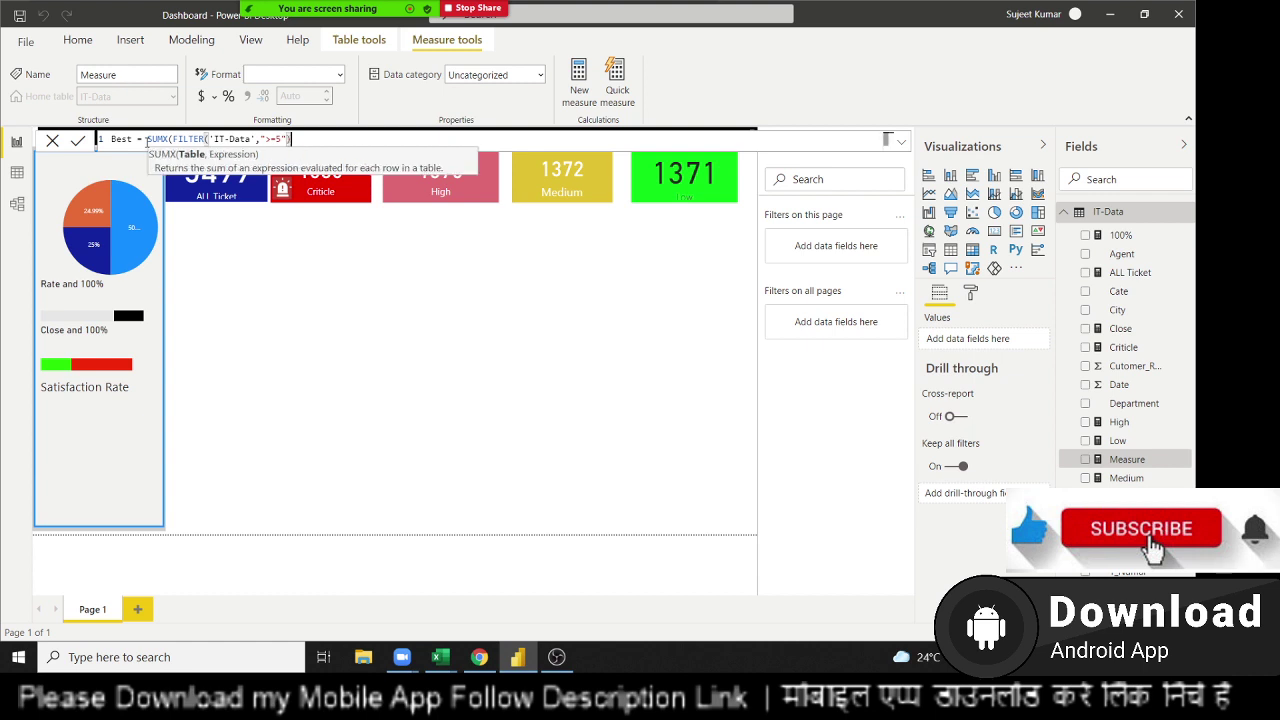
text(,)
text(cu)
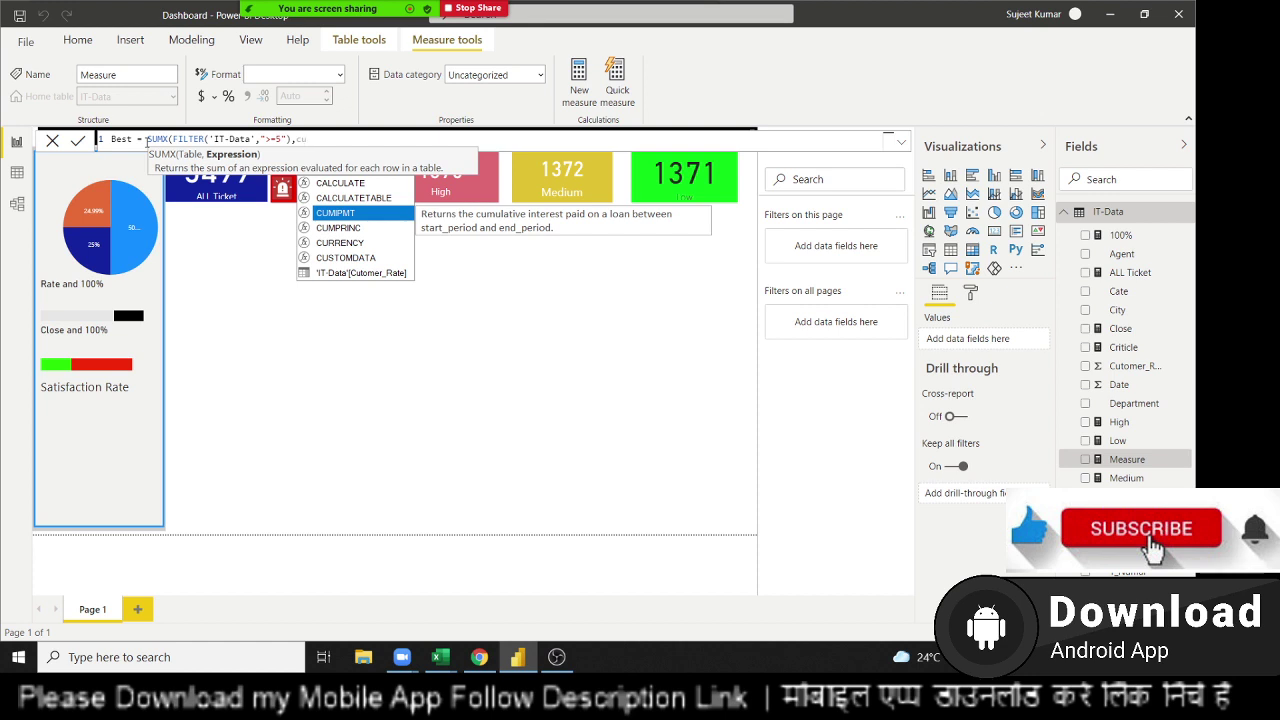
key(Down)
key(Down)
key(Down)
key(Down)
key(Tab)
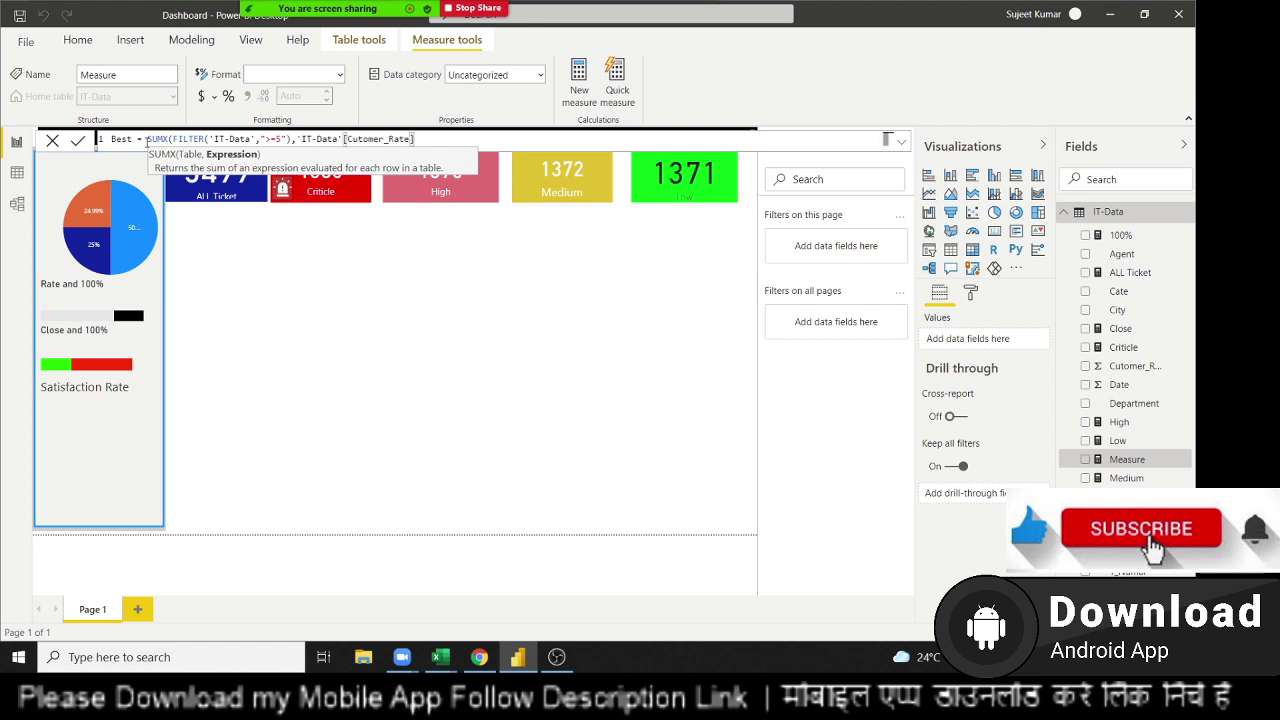
text())
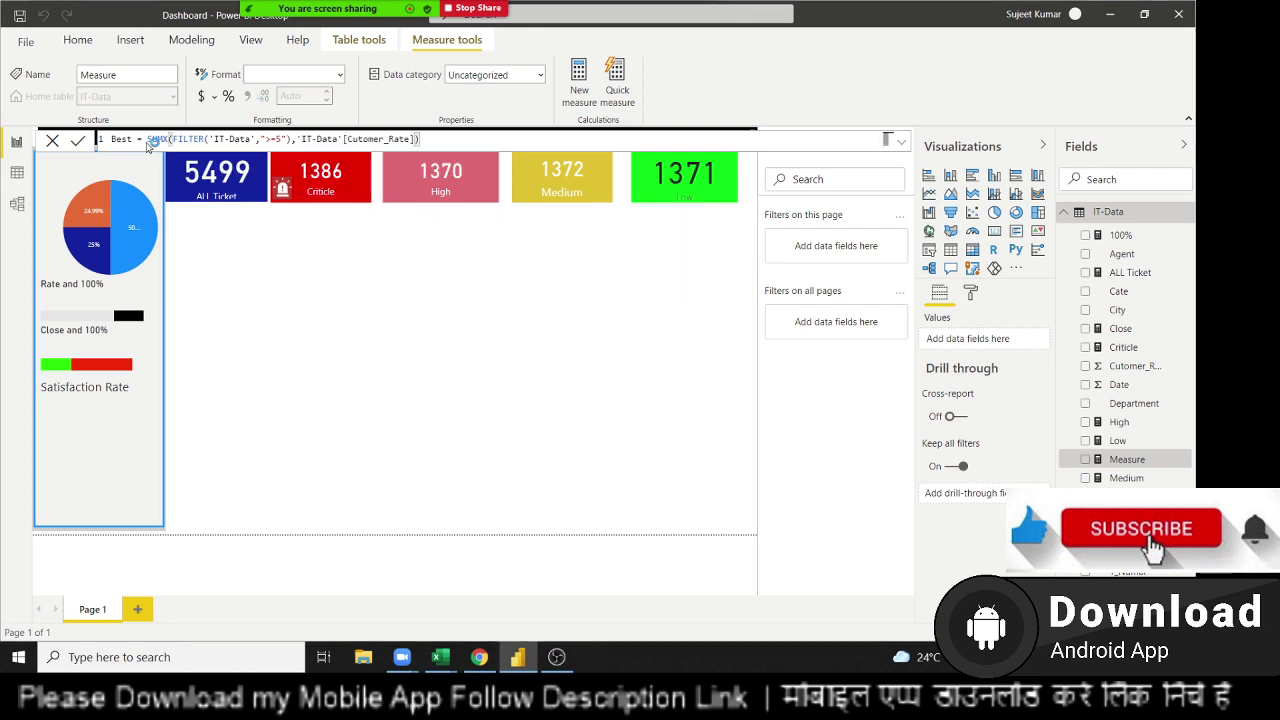
key(Return)
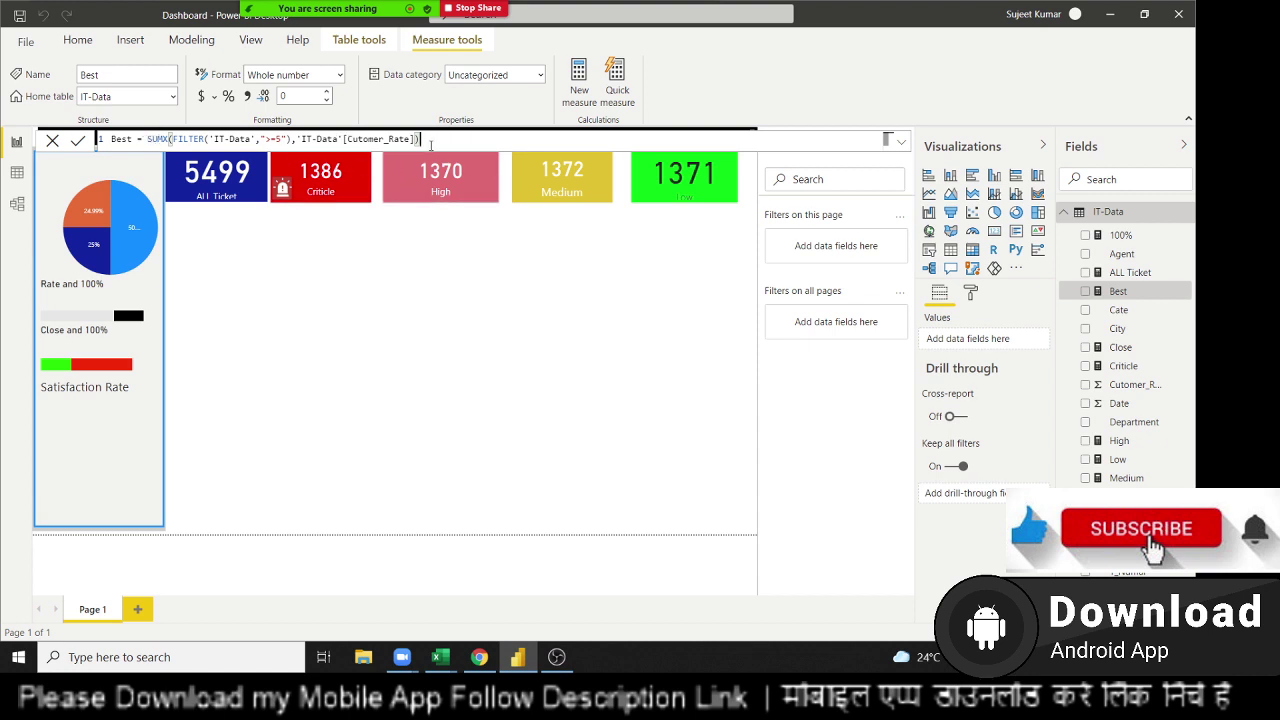
Append /SUM('IT-Data'[Cutomer_Rate]) to the Best formula to divide by the total rate
text(/)
text(SUM()
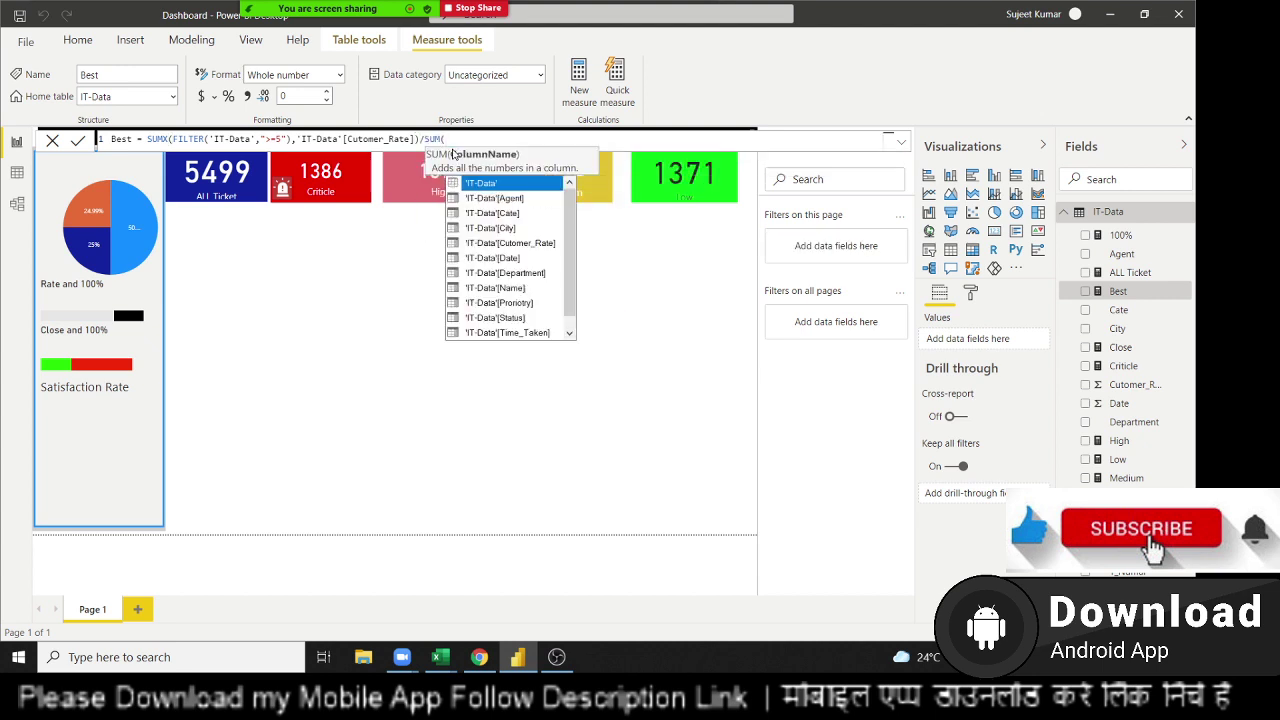
text(cu)
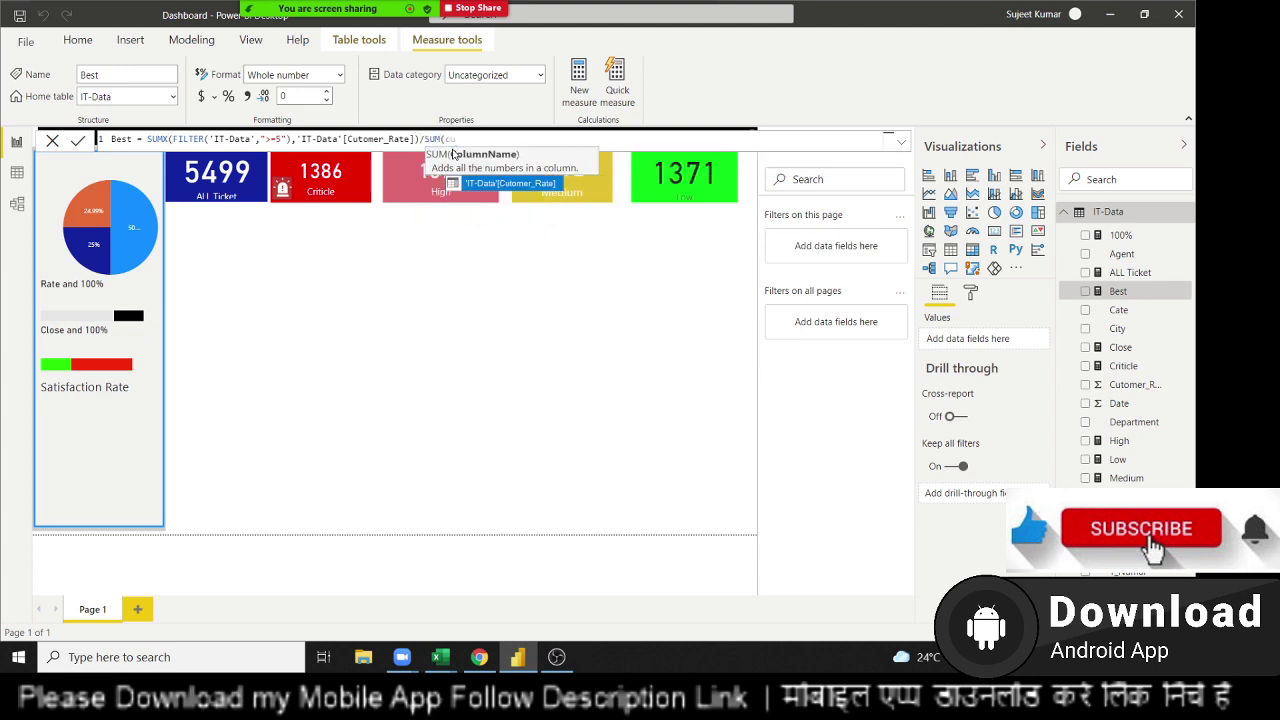
key(Tab)
text())
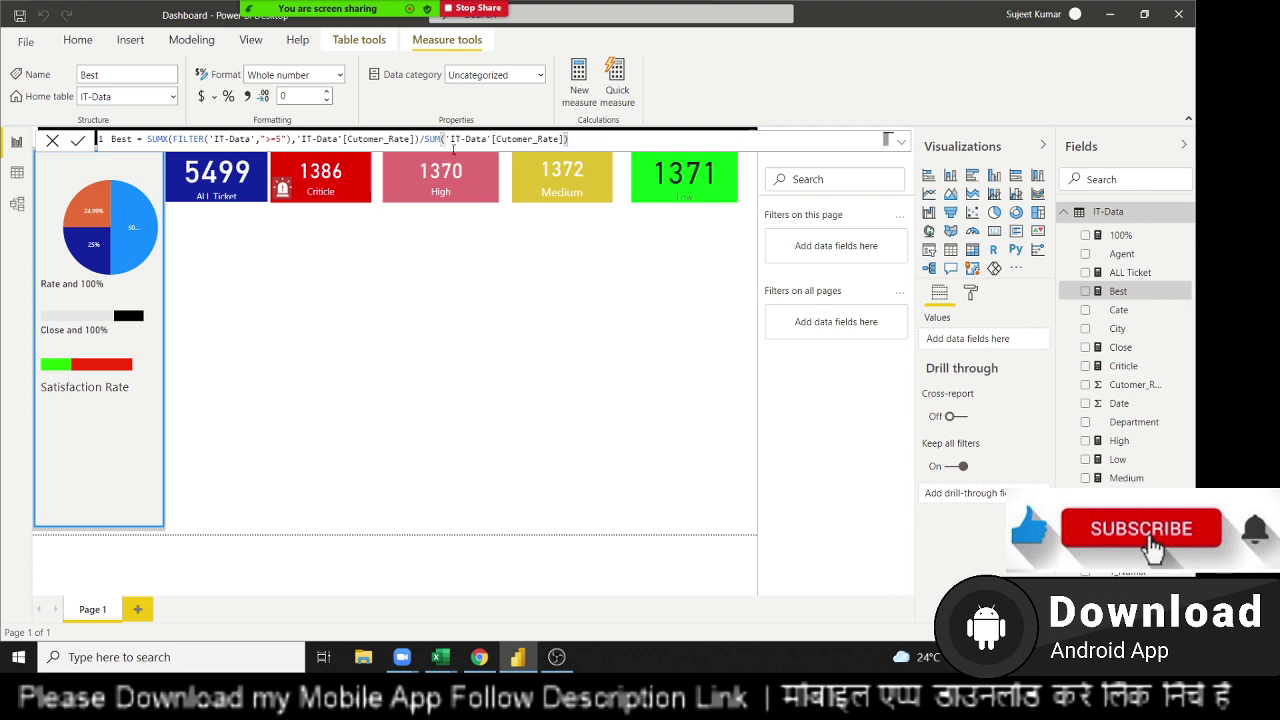
key(Return)
Save the laughing smiley image from the results as Best in the Pictures folder
click(490, 657)
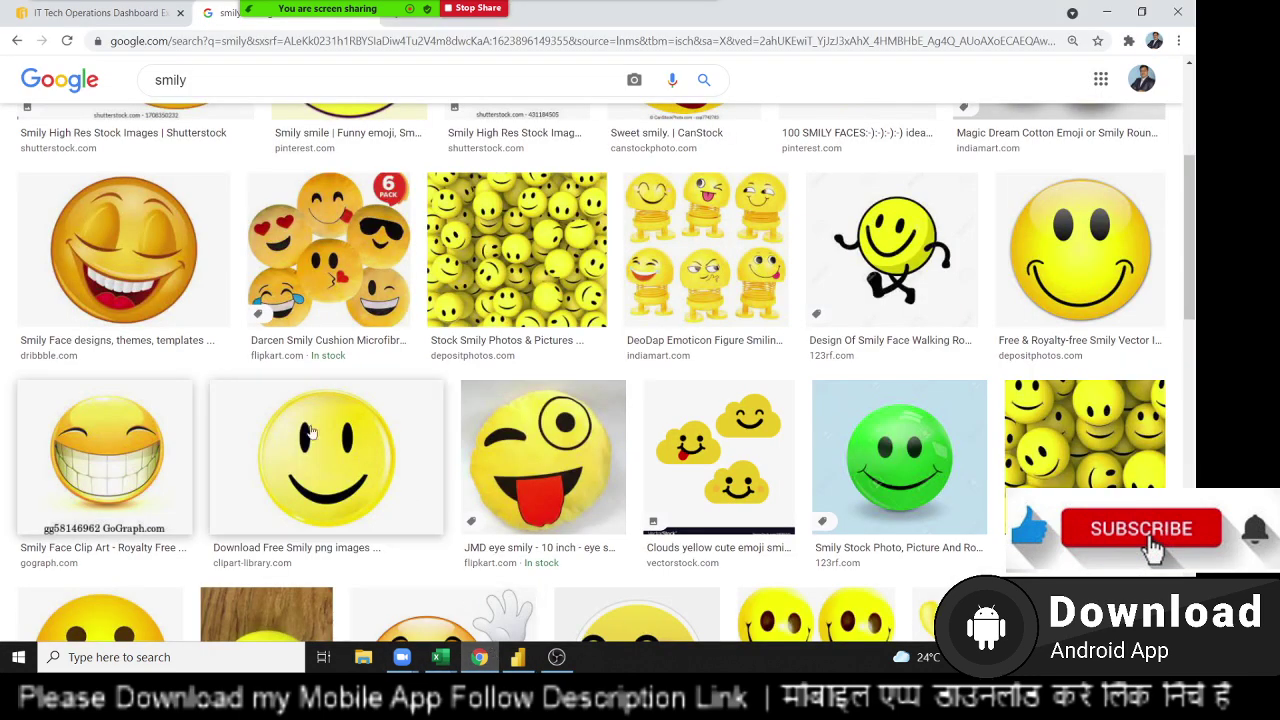
right_click(150, 266)
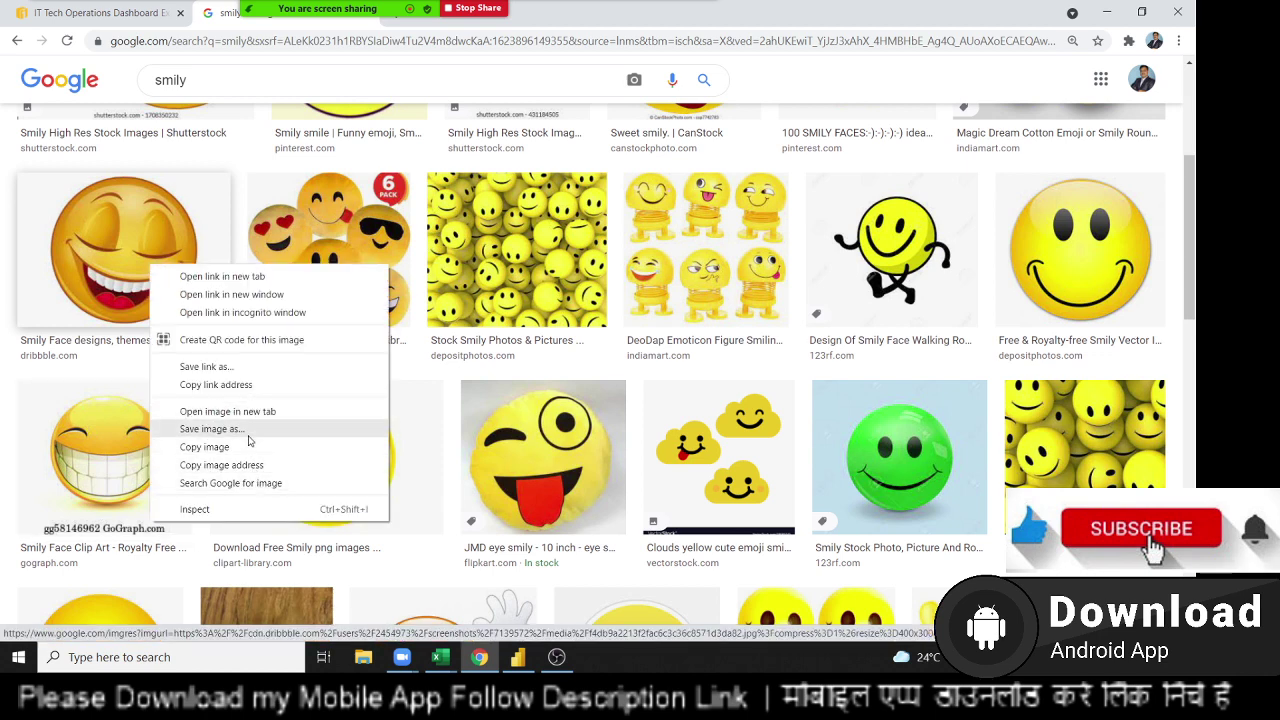
click(249, 448)
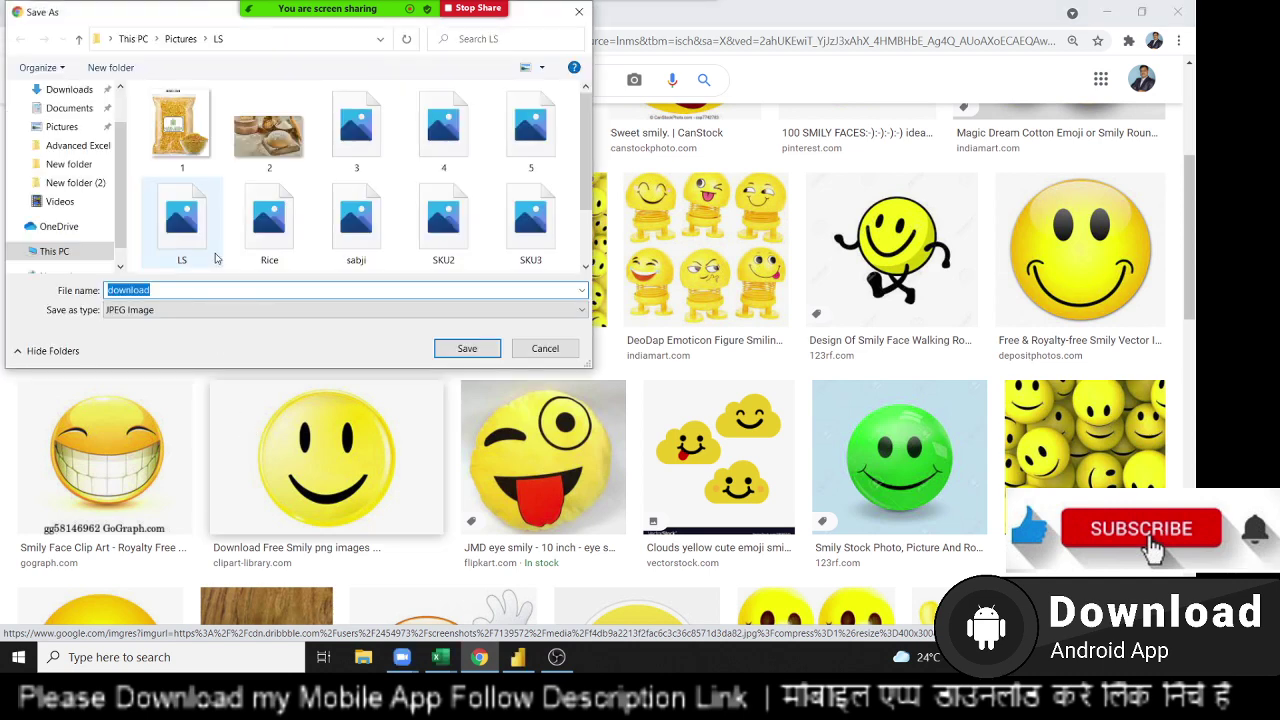
scroll(70, 170, up, 1)
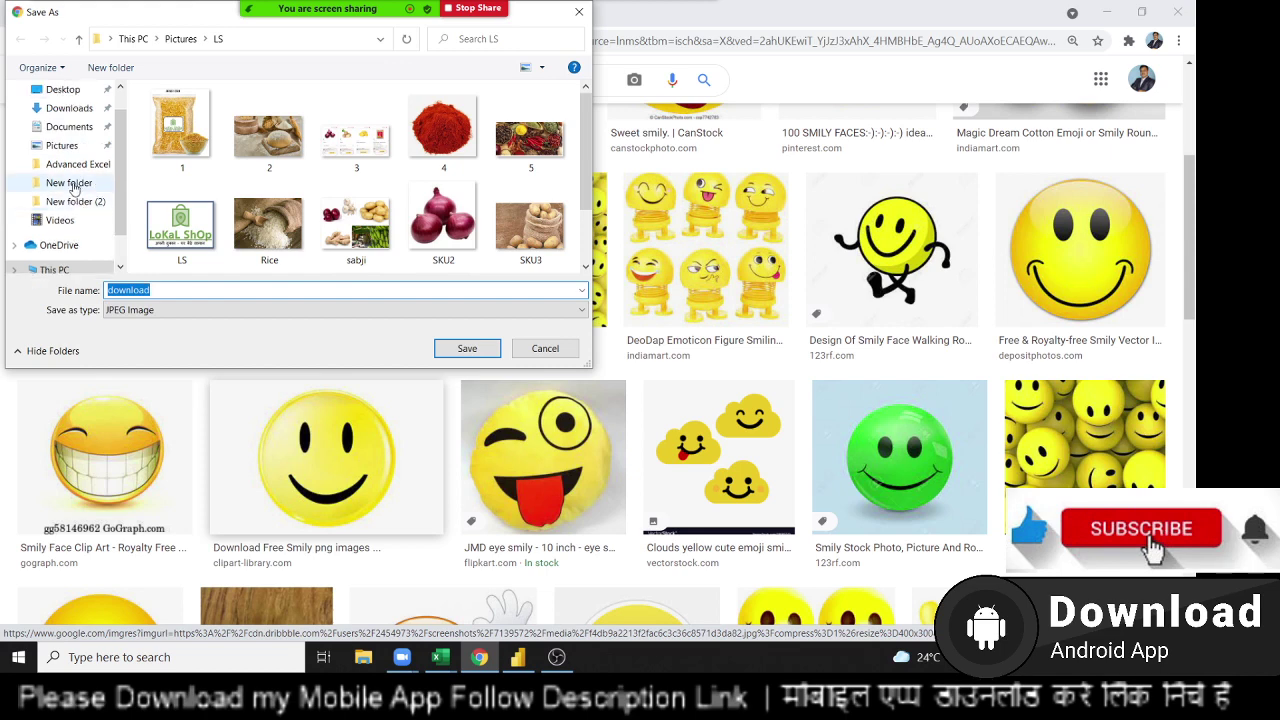
click(64, 147)
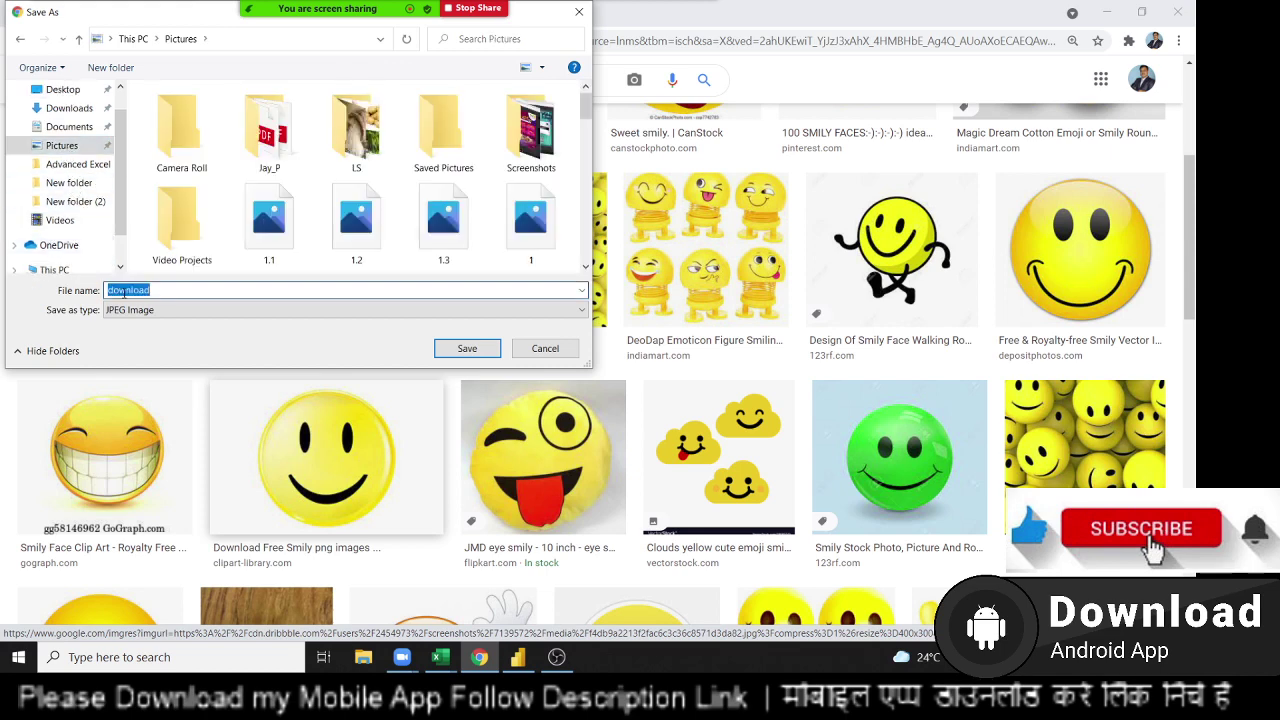
text(B)
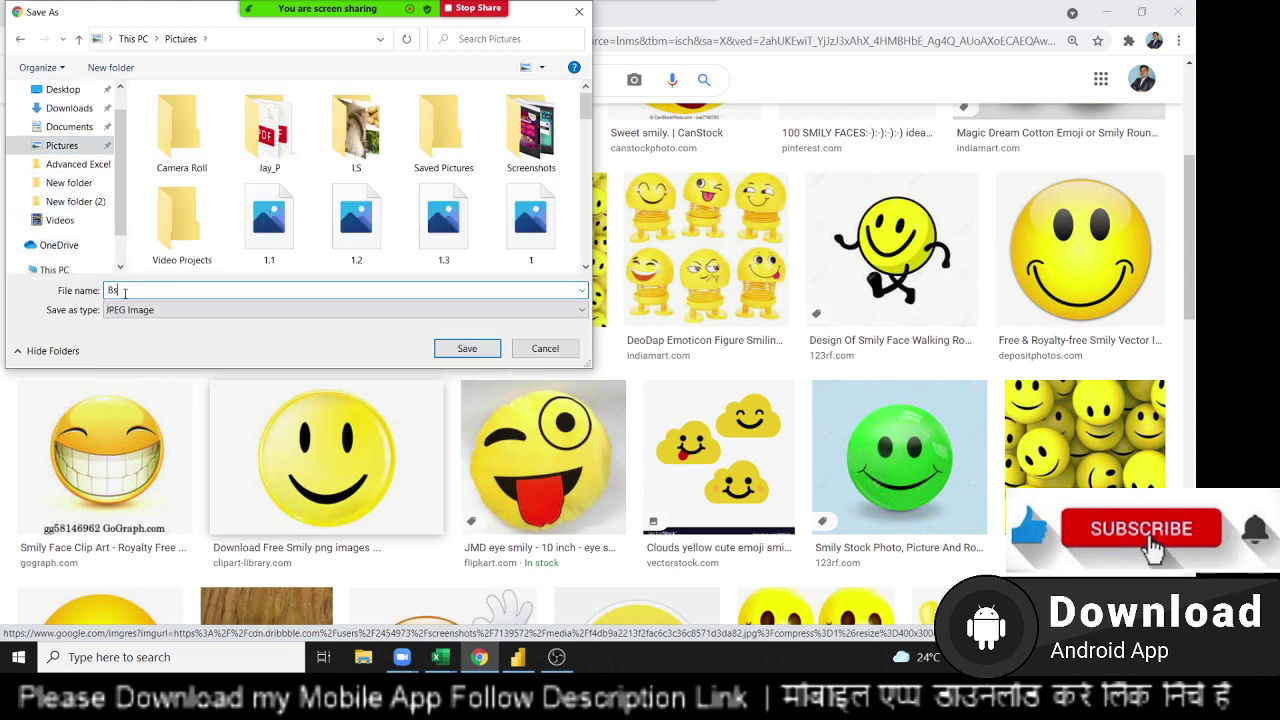
text(est)
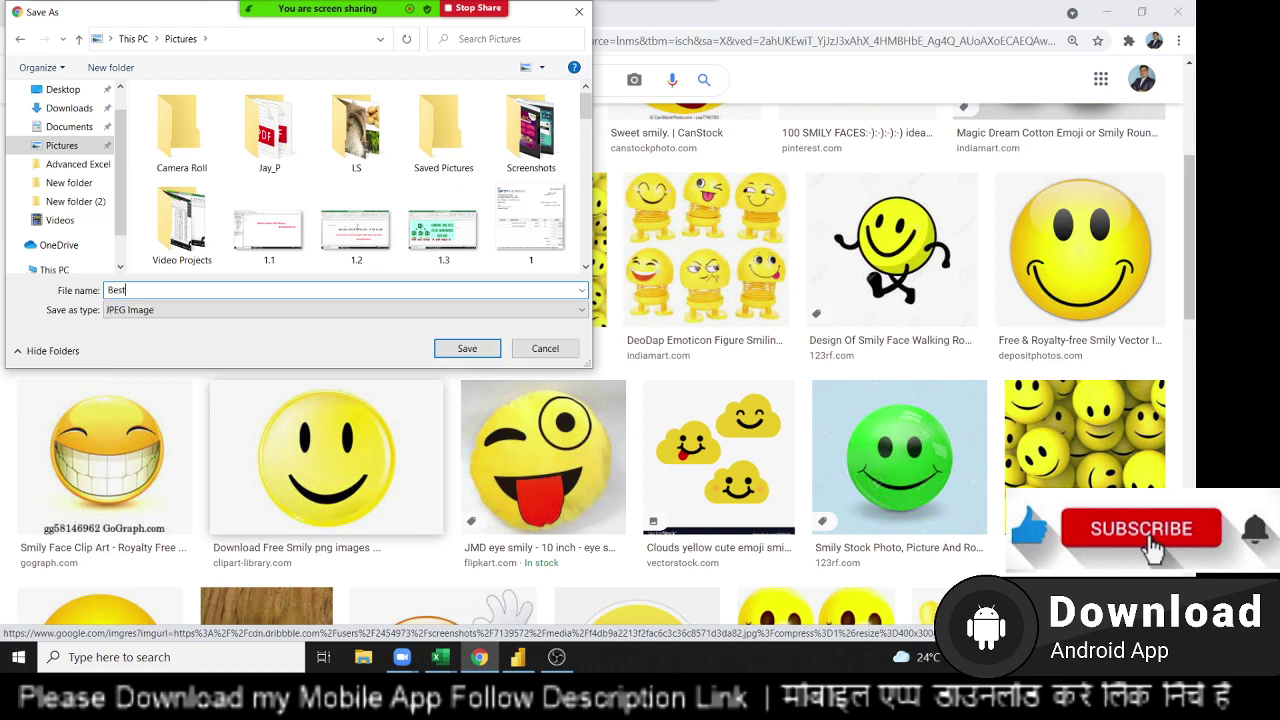
click(460, 348)
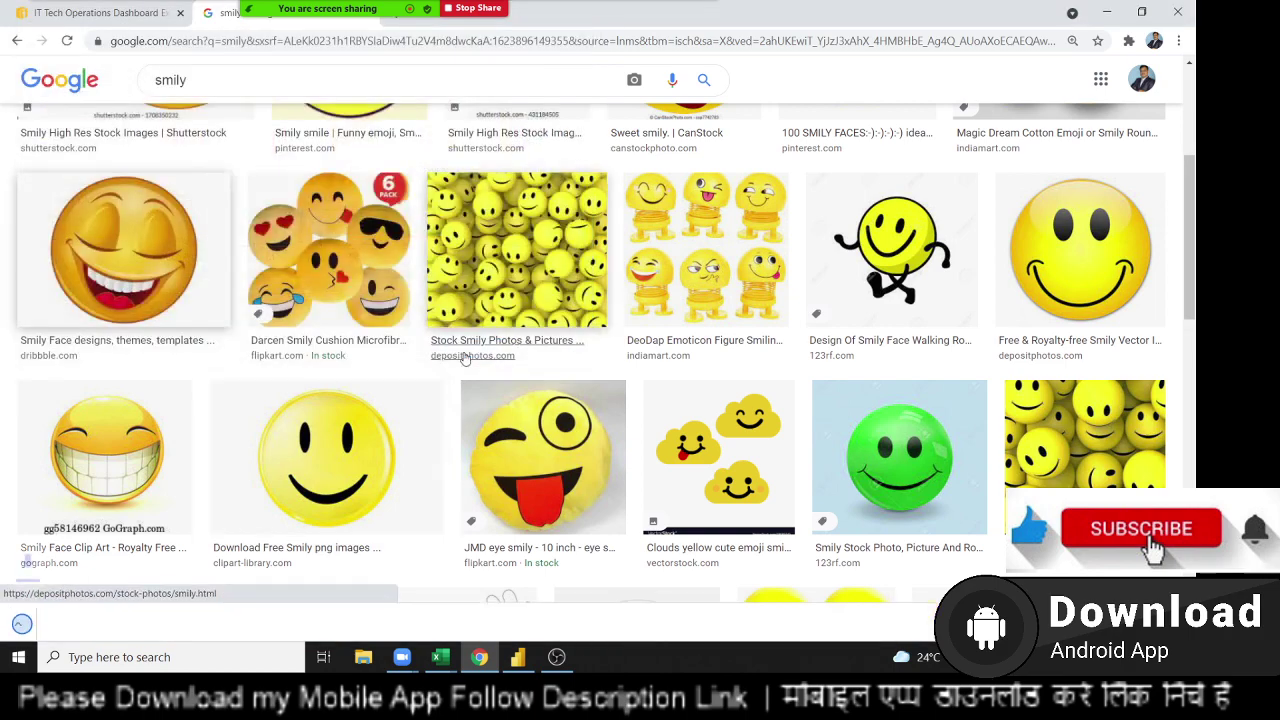
Insert Best from Pictures as an image, shrunk to a small icon below Satisfaction Rate
click(470, 650)
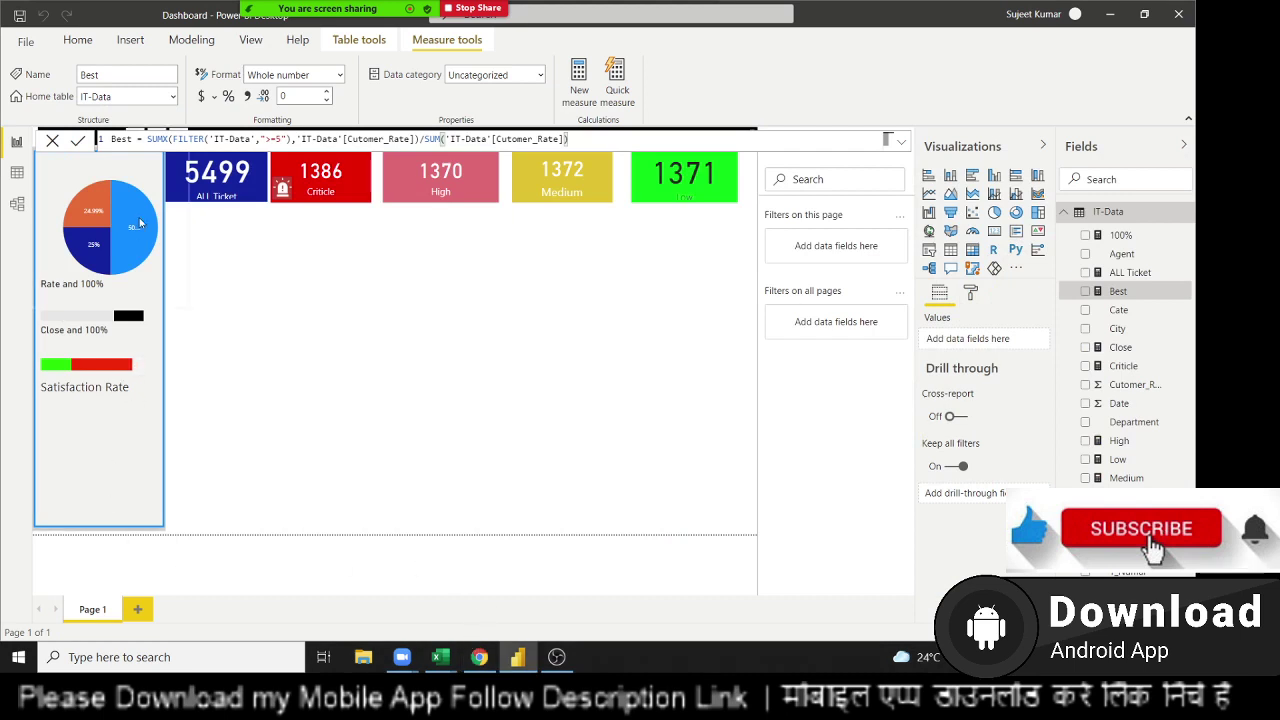
click(130, 40)
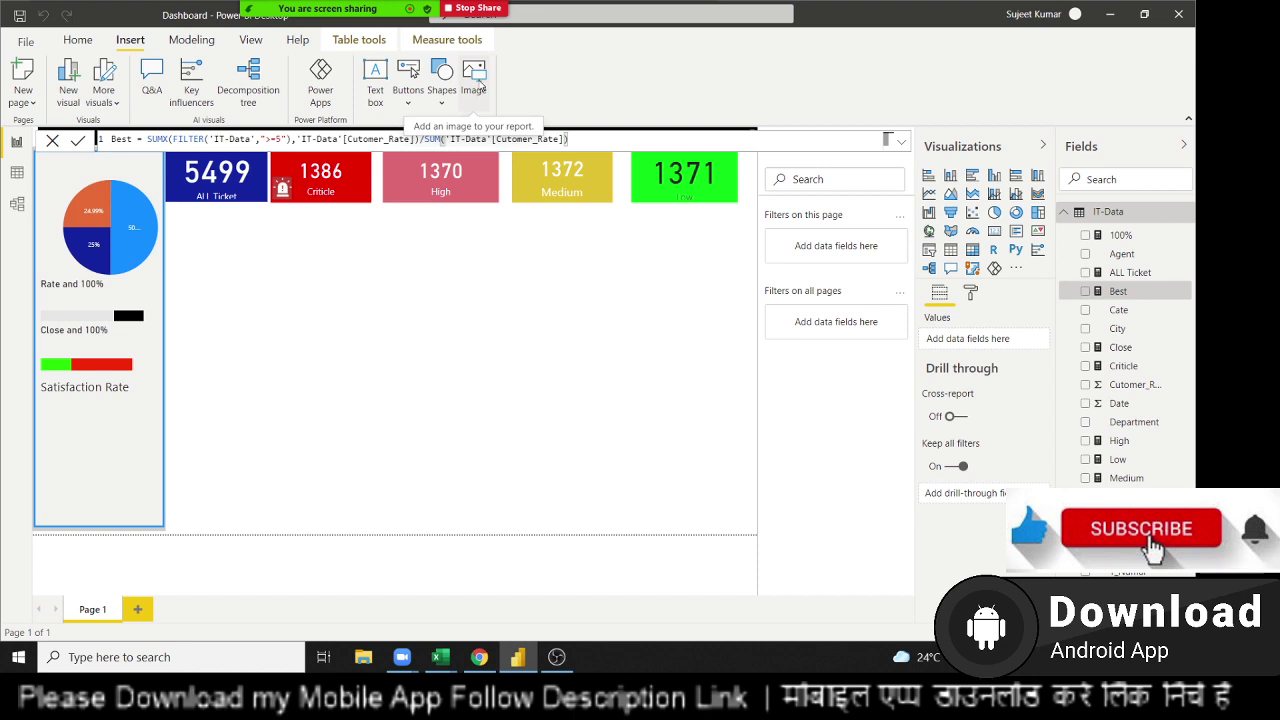
click(474, 80)
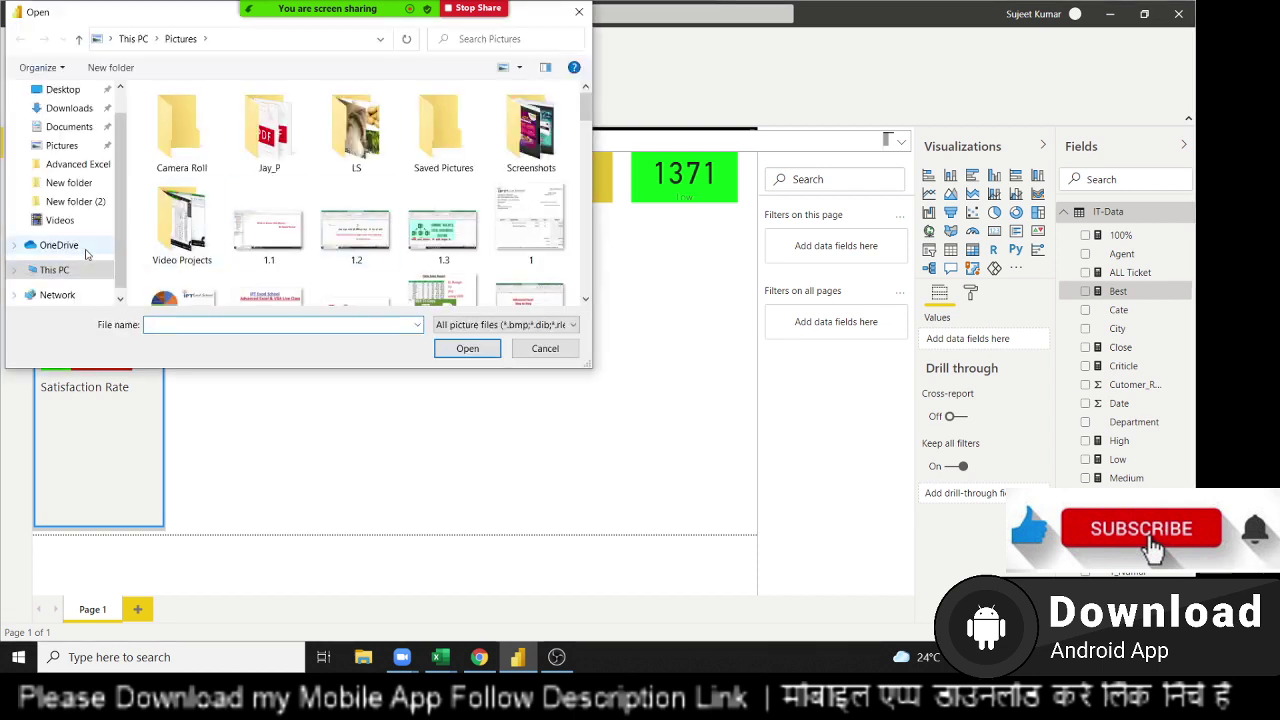
click(68, 148)
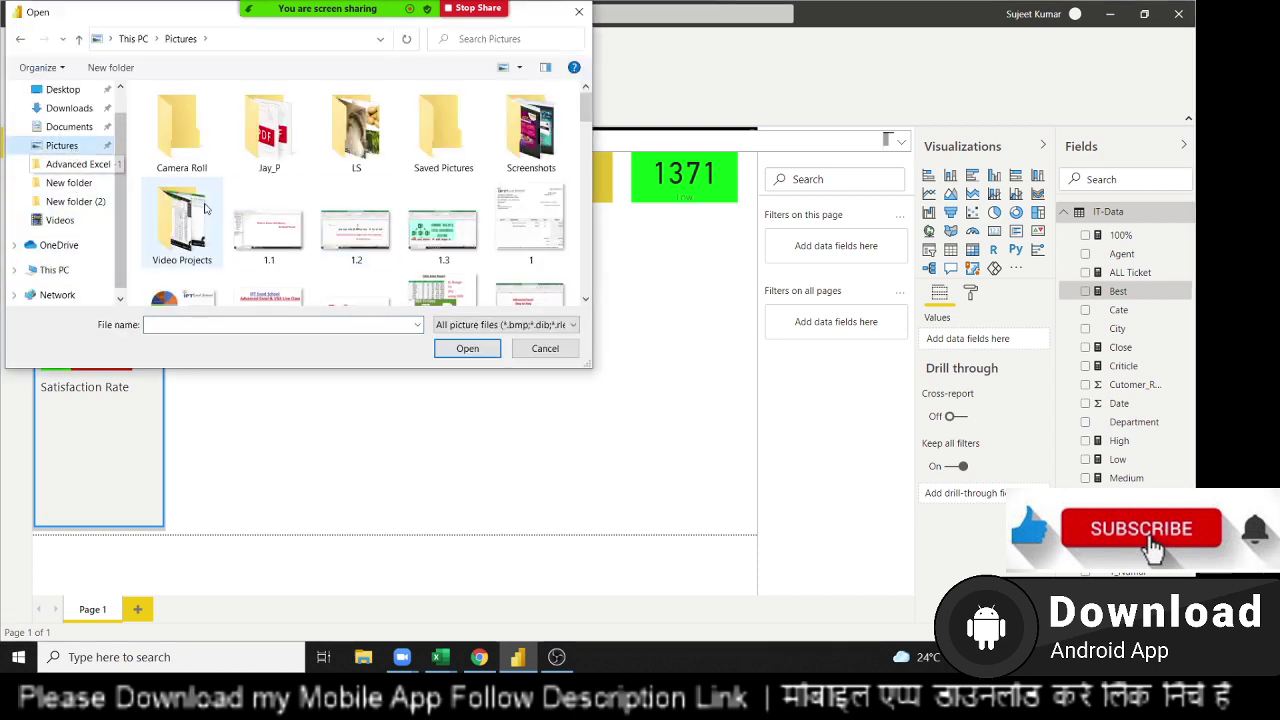
click(263, 236)
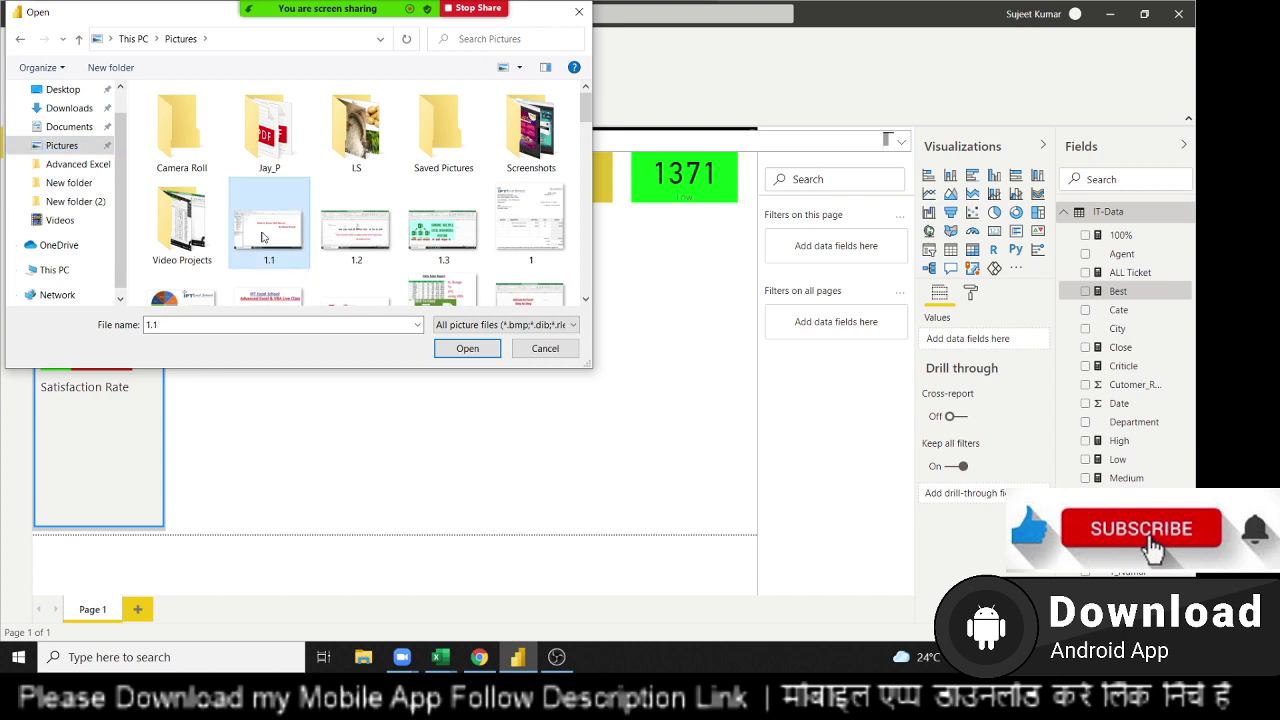
scroll(263, 236, down, 5)
click(263, 140)
double_click(268, 160)
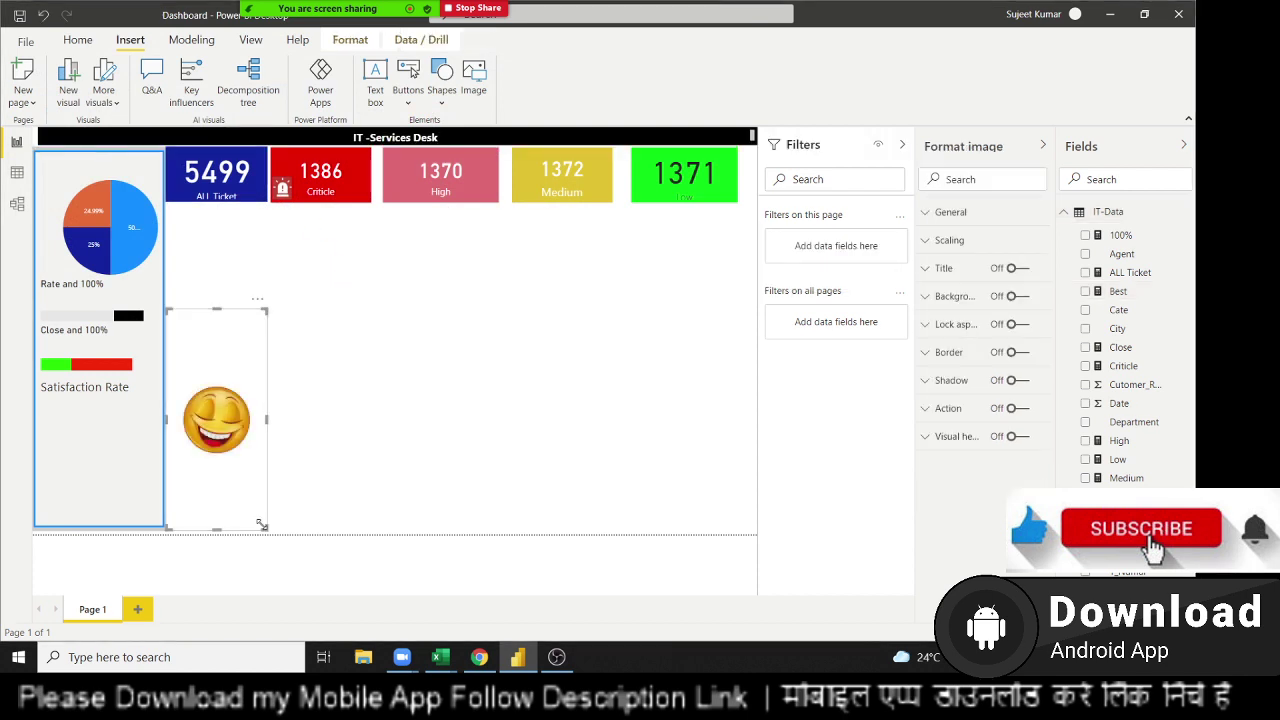
mouse_move(261, 524)
mouse_down()
mouse_move(220, 354)
mouse_move(73, 446)
mouse_move(82, 436)
mouse_up()
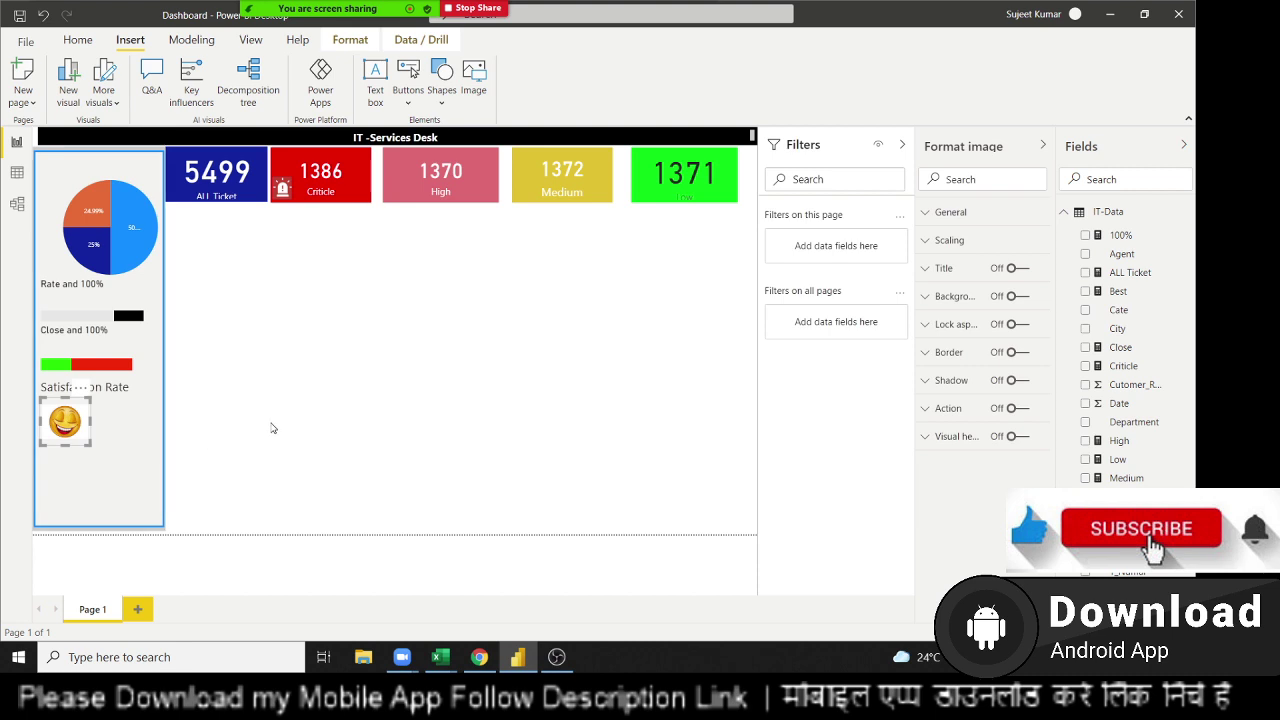
click(254, 412)
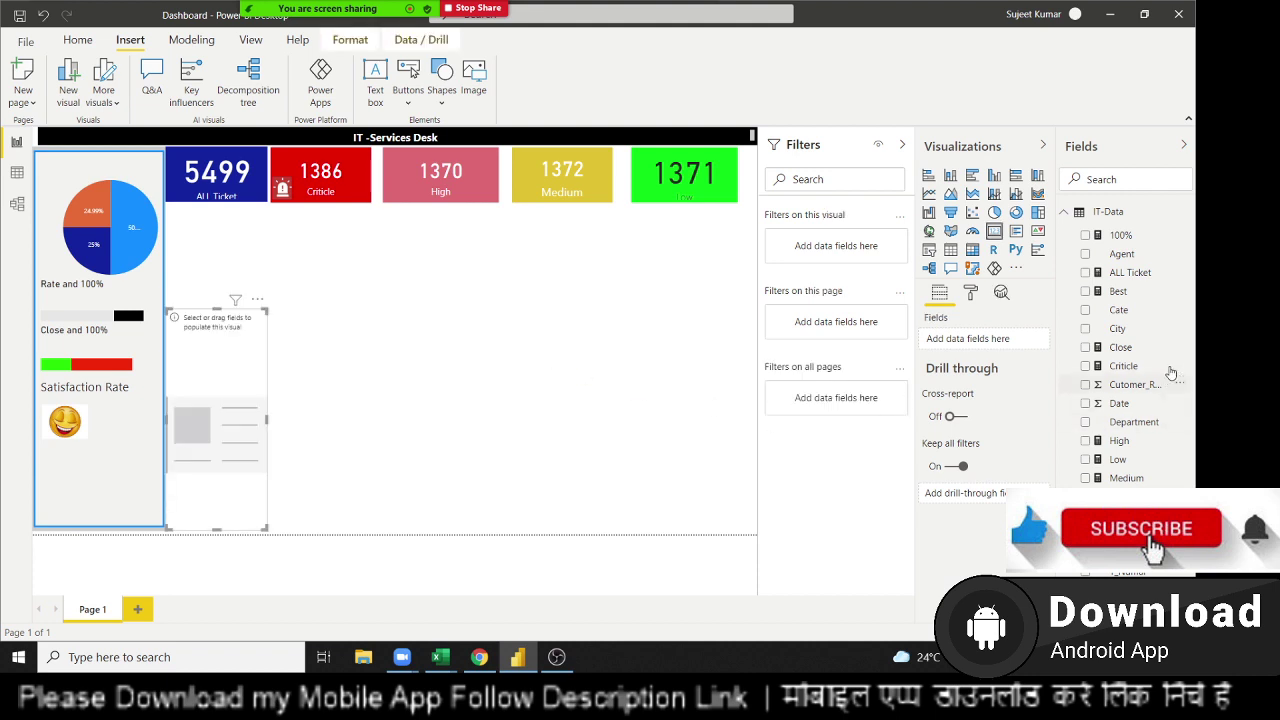
mouse_move(1115, 291)
mouse_down()
mouse_move(362, 487)
mouse_move(225, 450)
mouse_up()
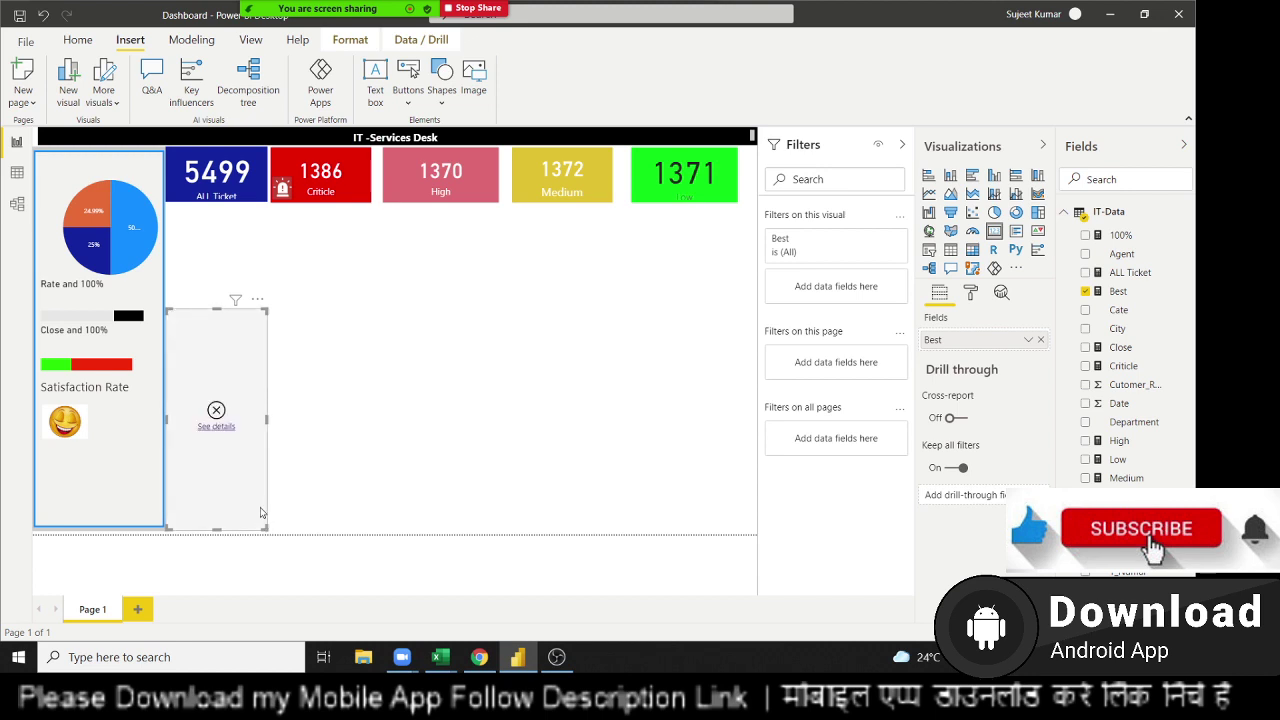
click(216, 427)
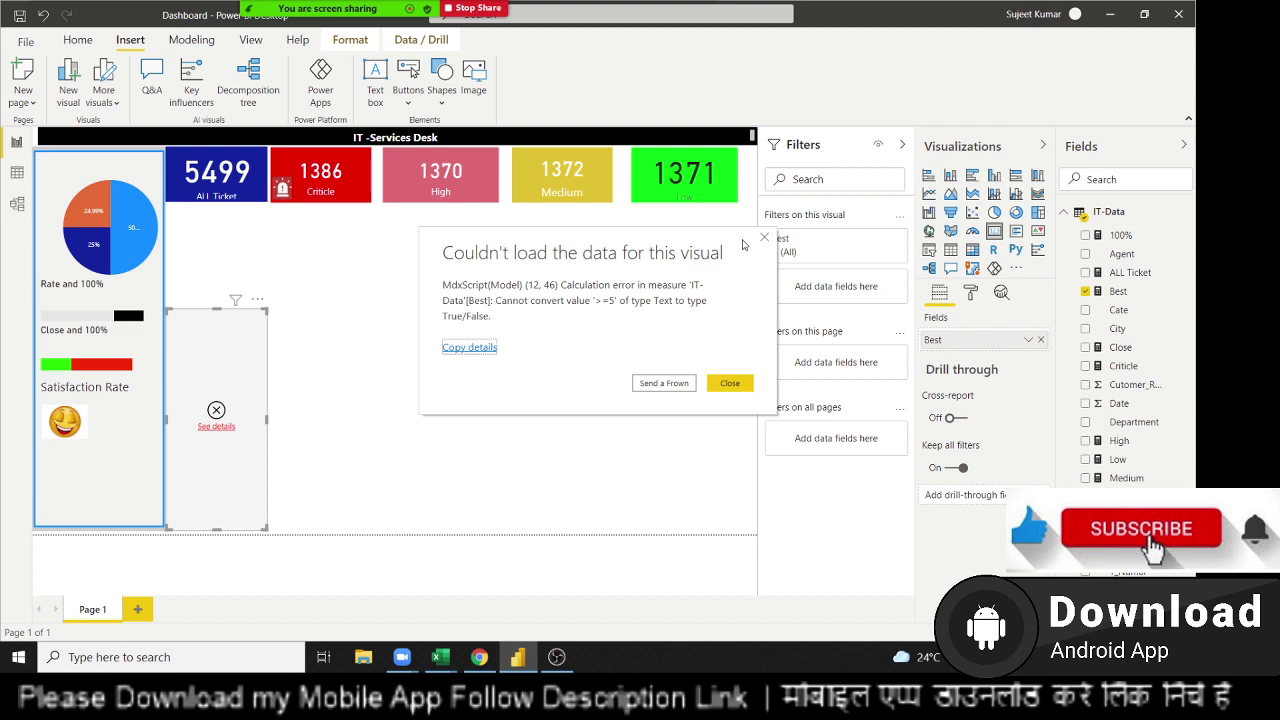
click(764, 238)
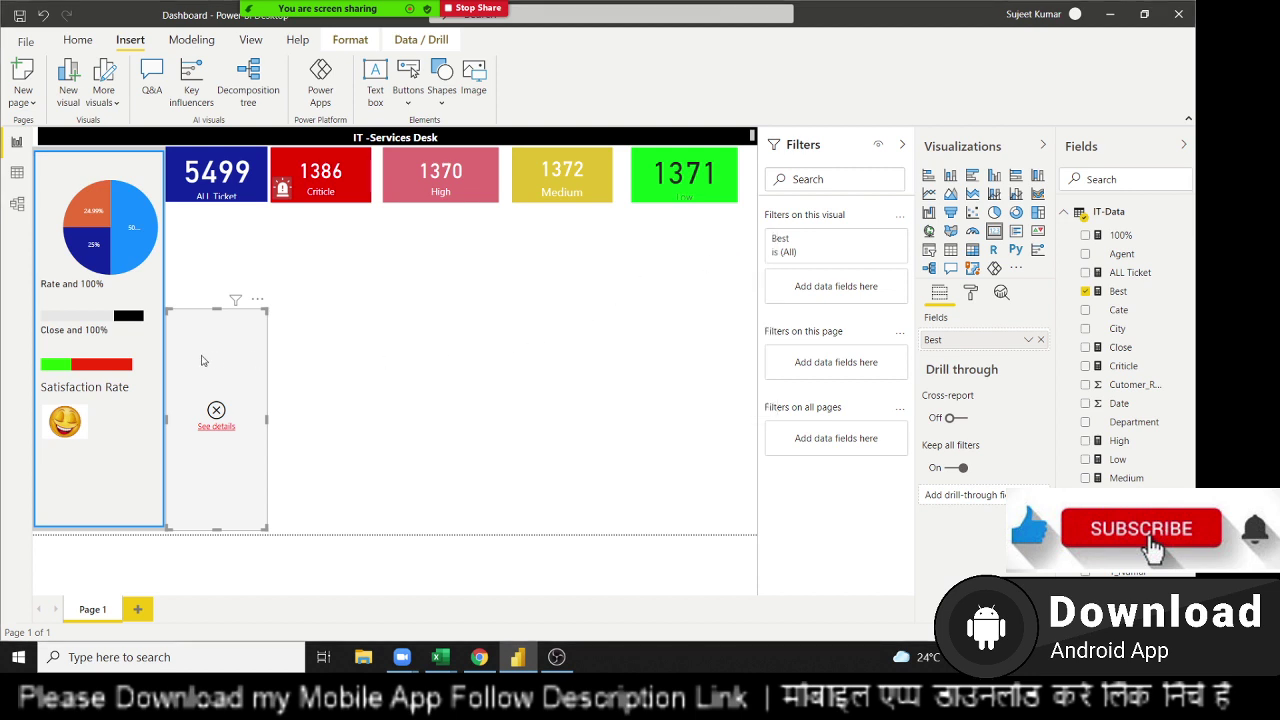
key(Delete)
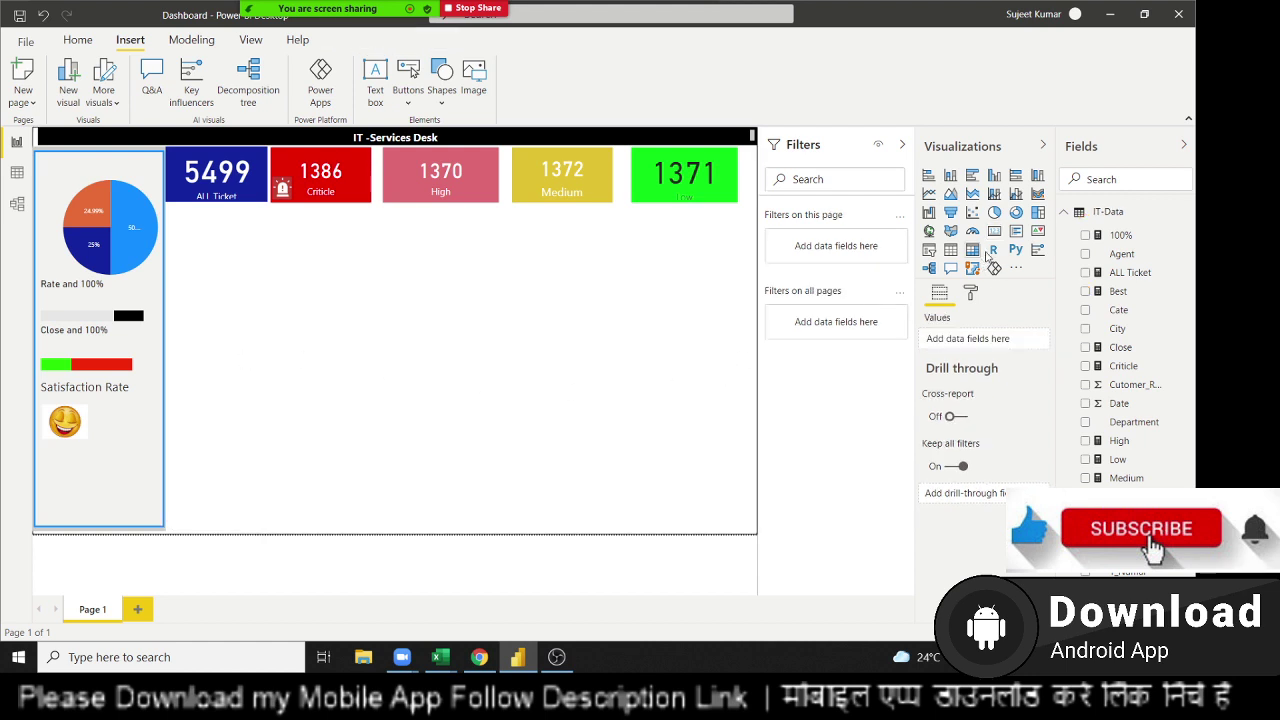
Drop the /SUM divisor from Best, then place Best in a new card visual
click(1118, 291)
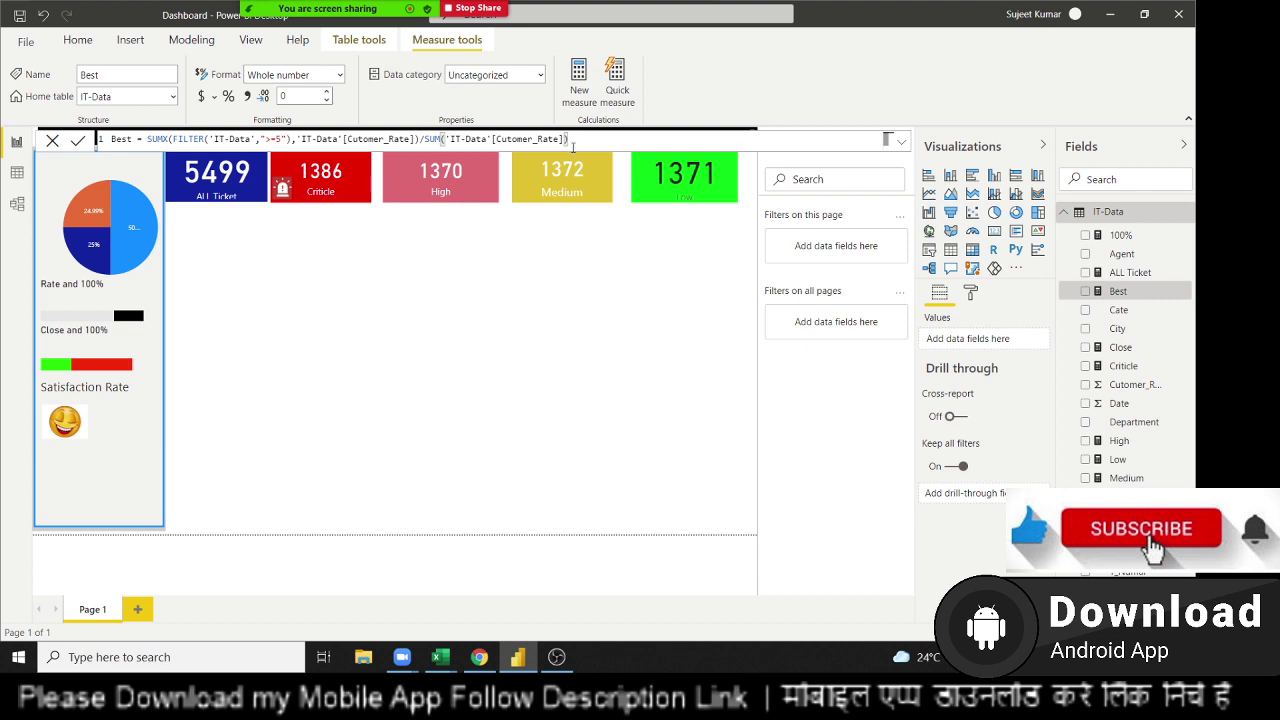
key(BackSpace)
key(BackSpace)
key(BackSpace)
key(BackSpace)
key(BackSpace)
key(BackSpace)
key(BackSpace)
key(BackSpace)
key(BackSpace)
key(BackSpace)
key(Return)
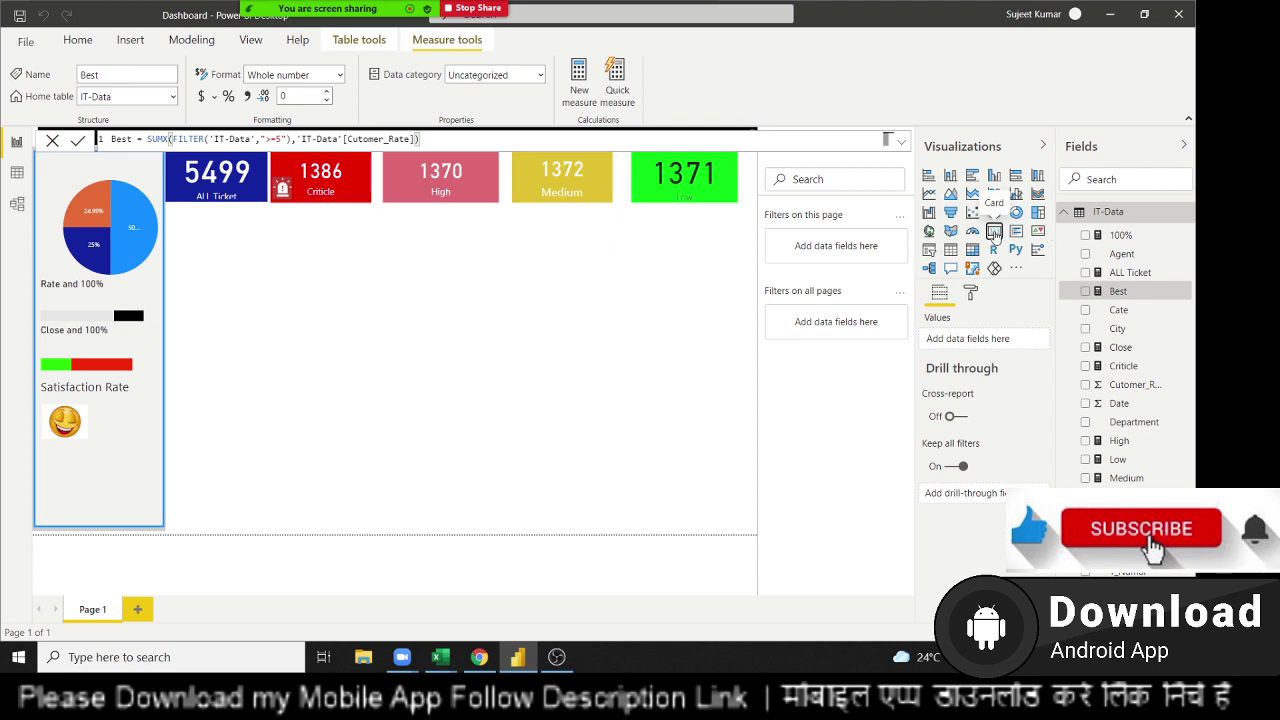
click(995, 237)
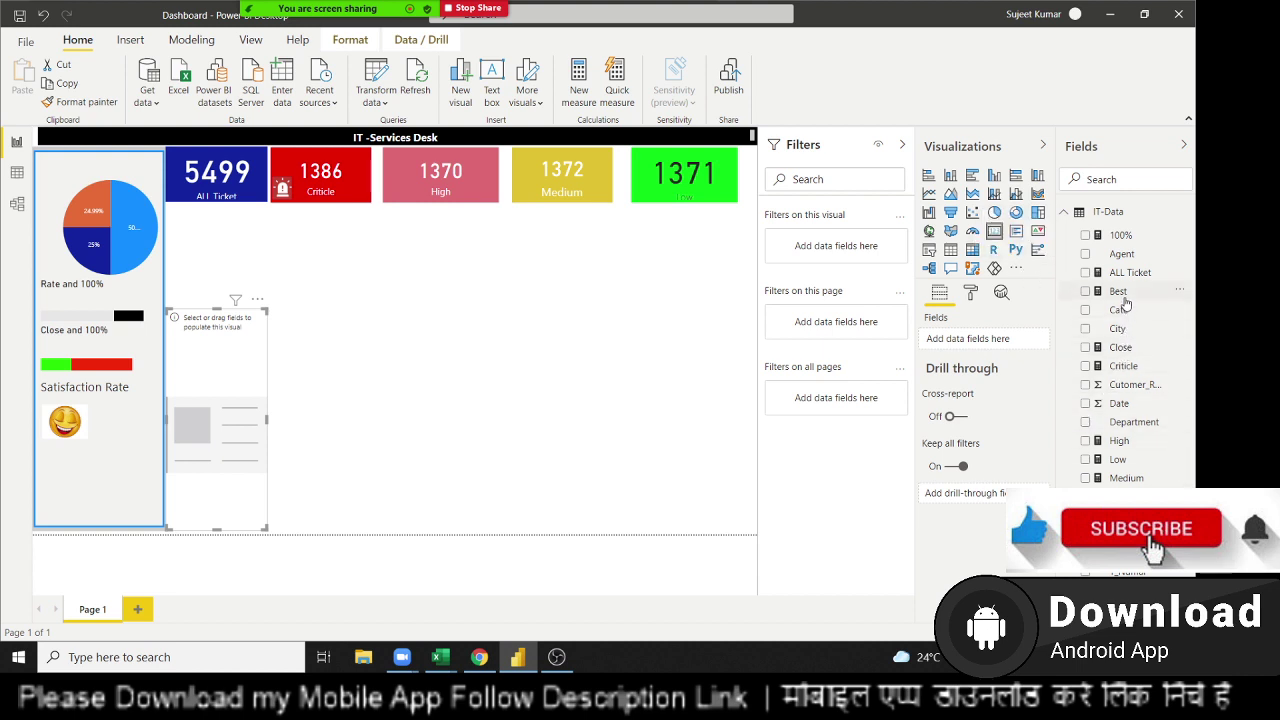
mouse_move(1122, 294)
mouse_down()
mouse_move(334, 481)
mouse_move(255, 434)
mouse_up()
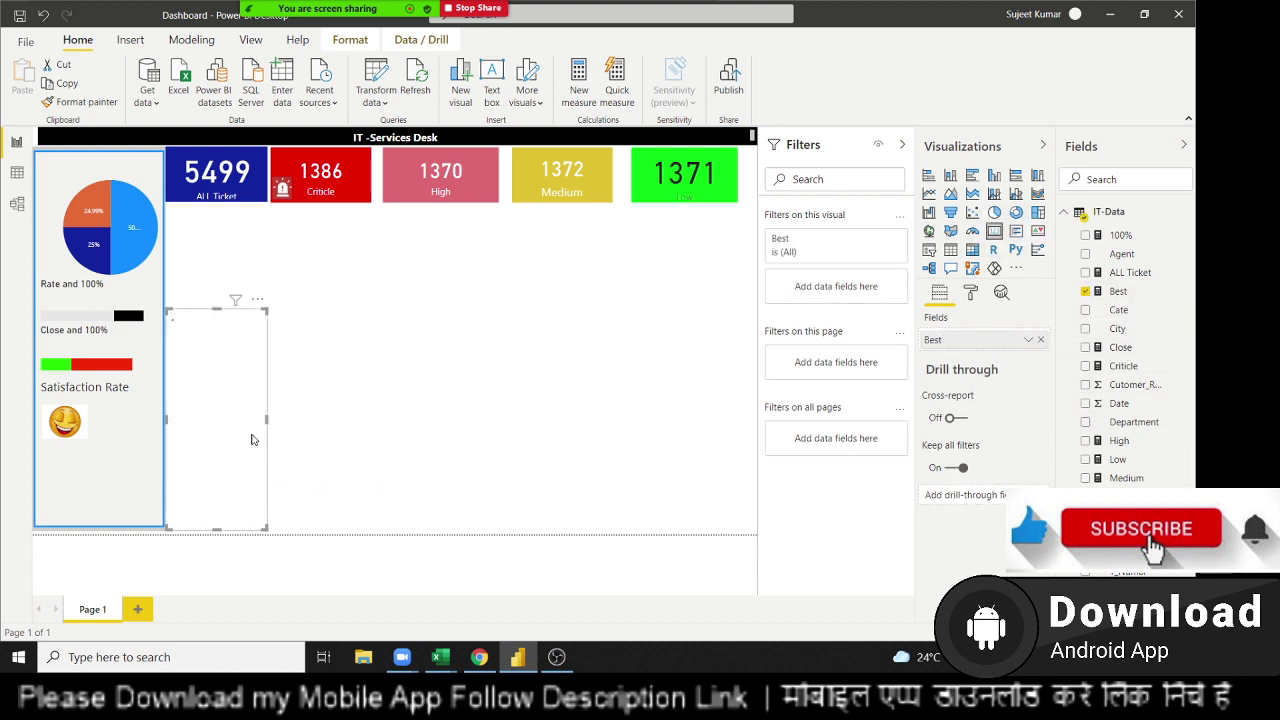
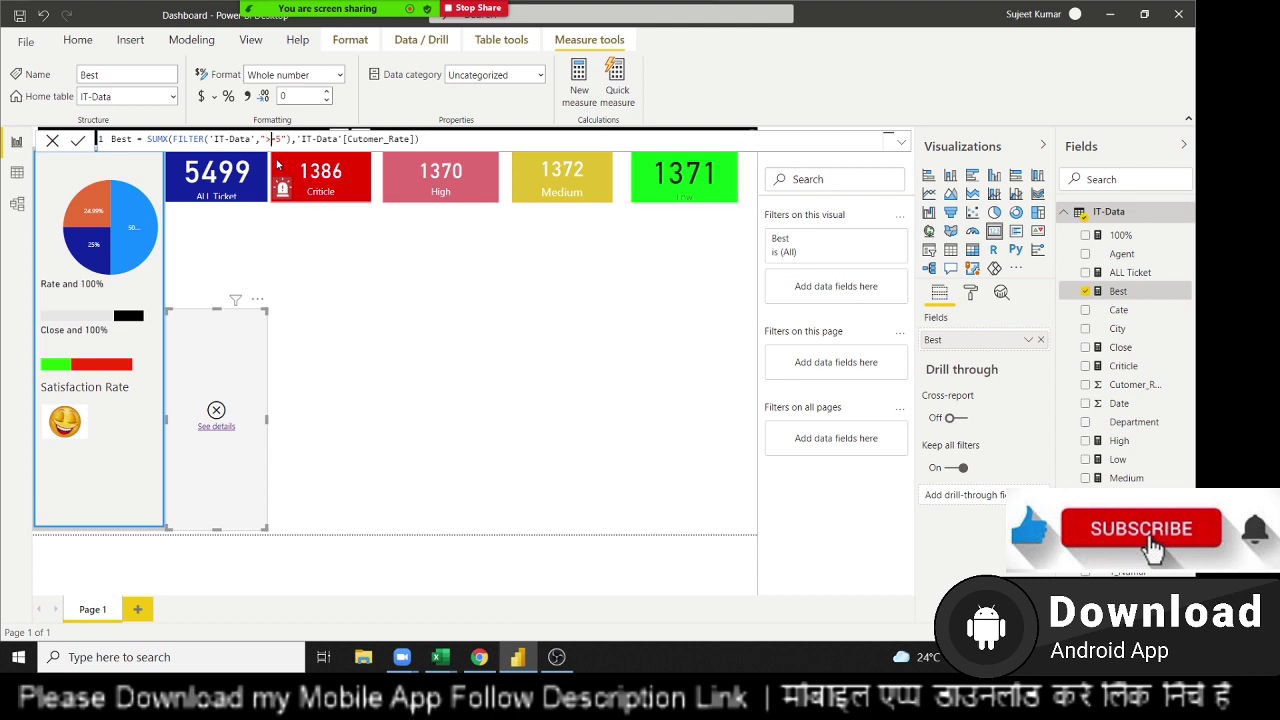
Change the Best measure's FILTER condition to 'IT-Data'[Cutomer_Rate]>=5 and commit it
key(Left)
key(Right)
key(Right)
key(Right)
key(Right)
key(Left)
key(Left)
key(Left)
key(Left)
key(Left)
text(cu)
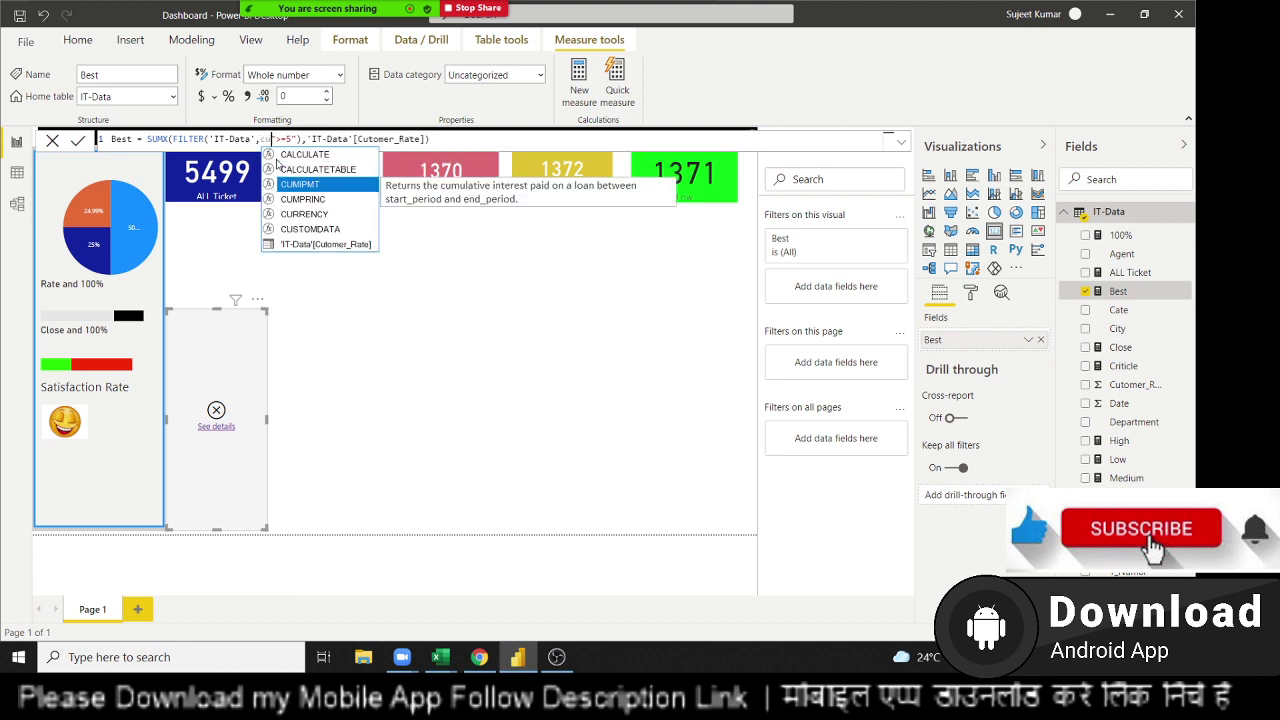
key(Delete)
key(Delete)
key(Delete)
key(Delete)
key(Down)
key(Down)
key(Down)
key(Down)
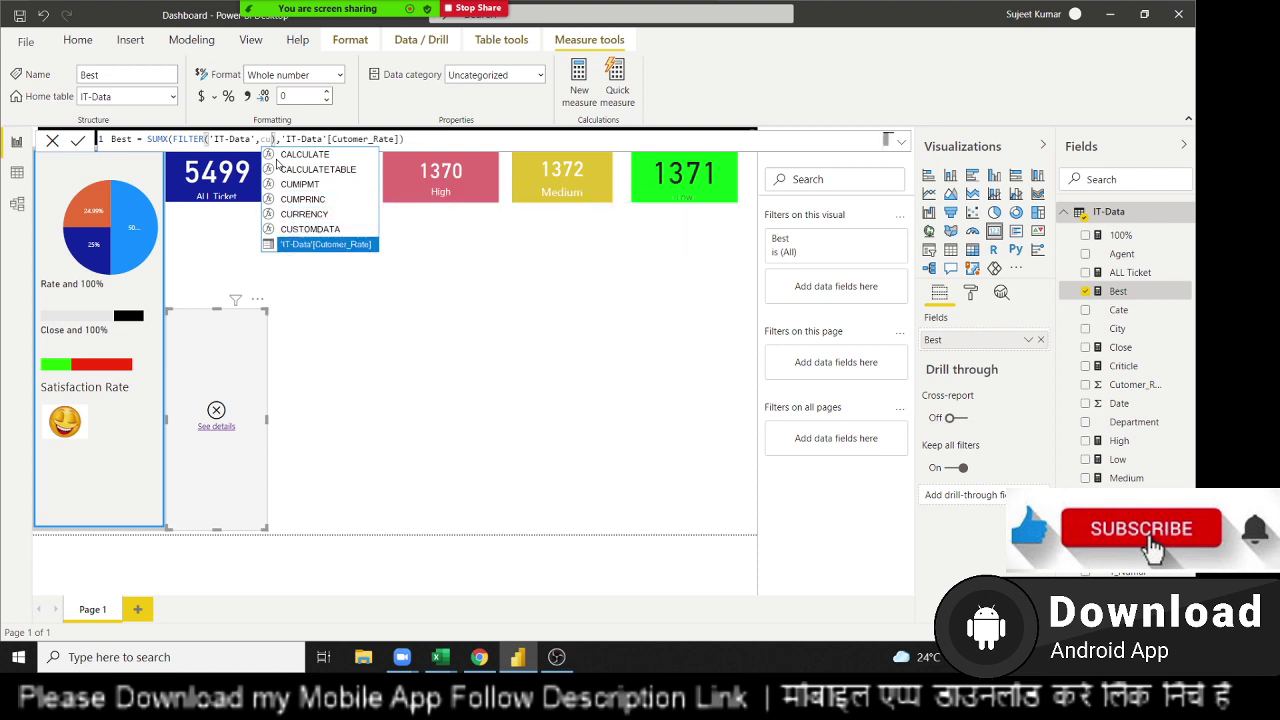
key(Tab)
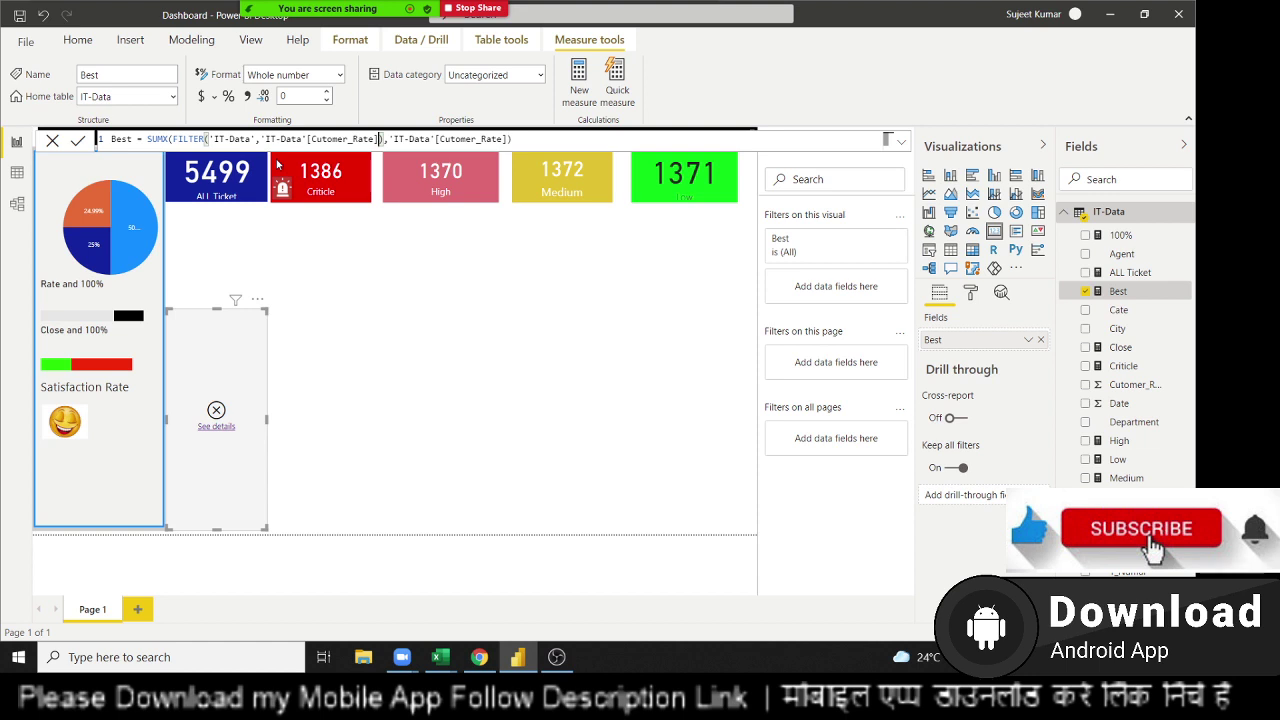
text(>)
text(=5)
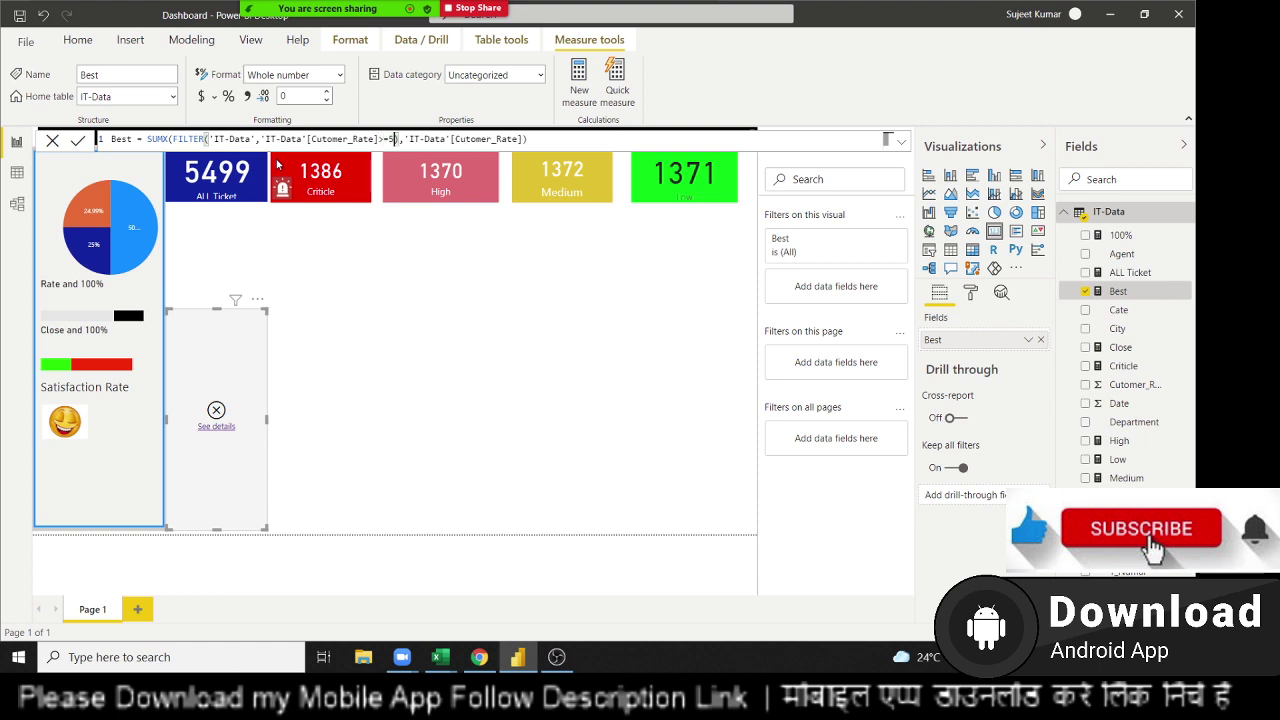
key(Return)
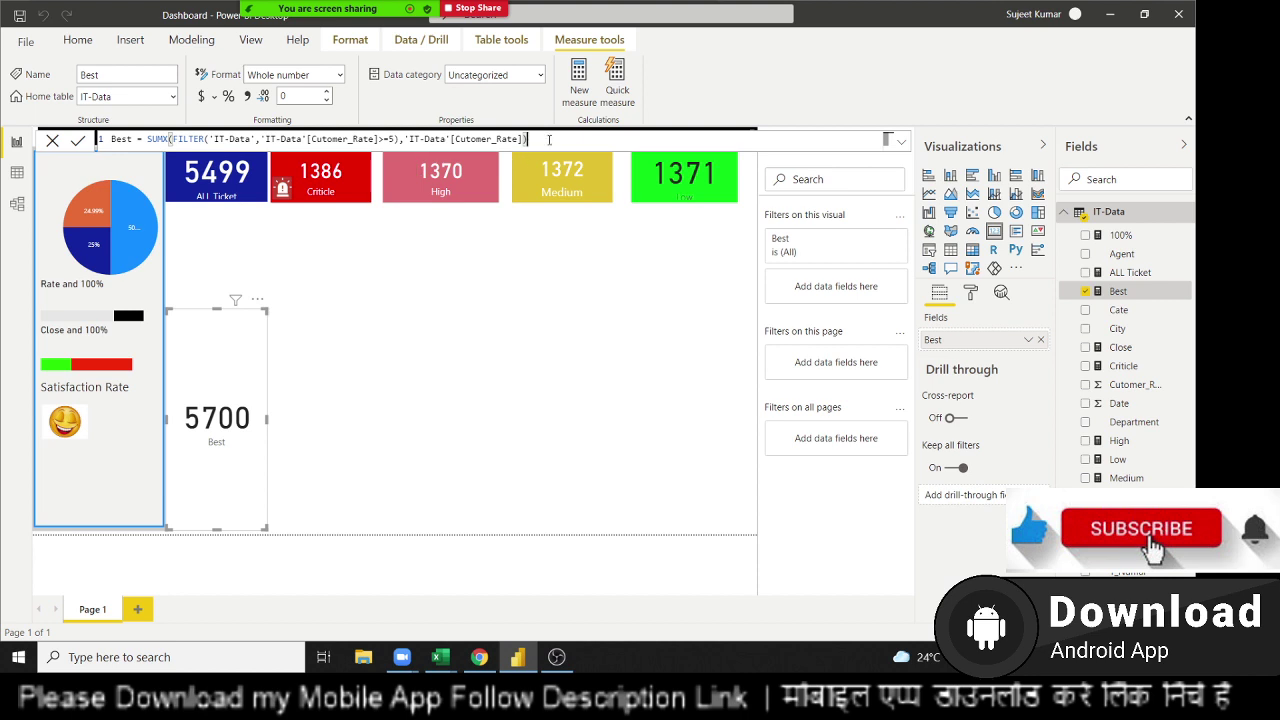
Divide the Best measure by SUM('IT-Data'[Cutomer_Rate]) and commit the formula
text(/)
text(sum)
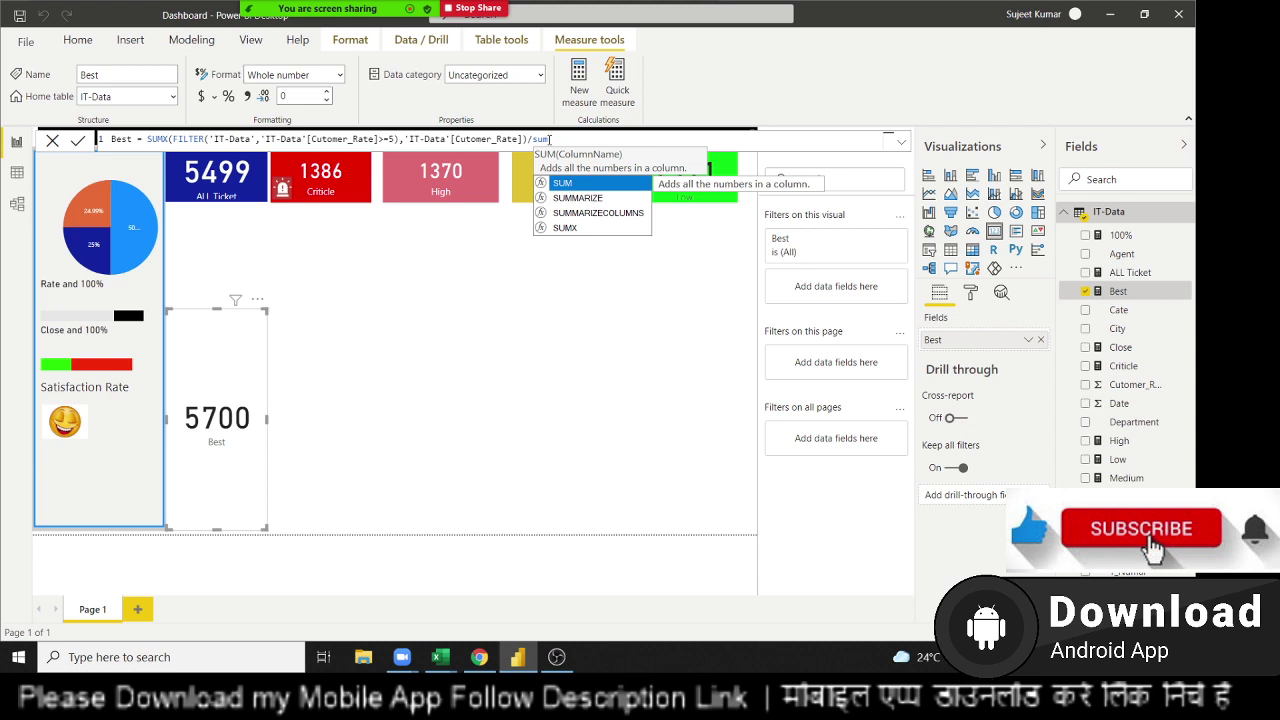
text(()
key(Down)
key(Down)
key(Down)
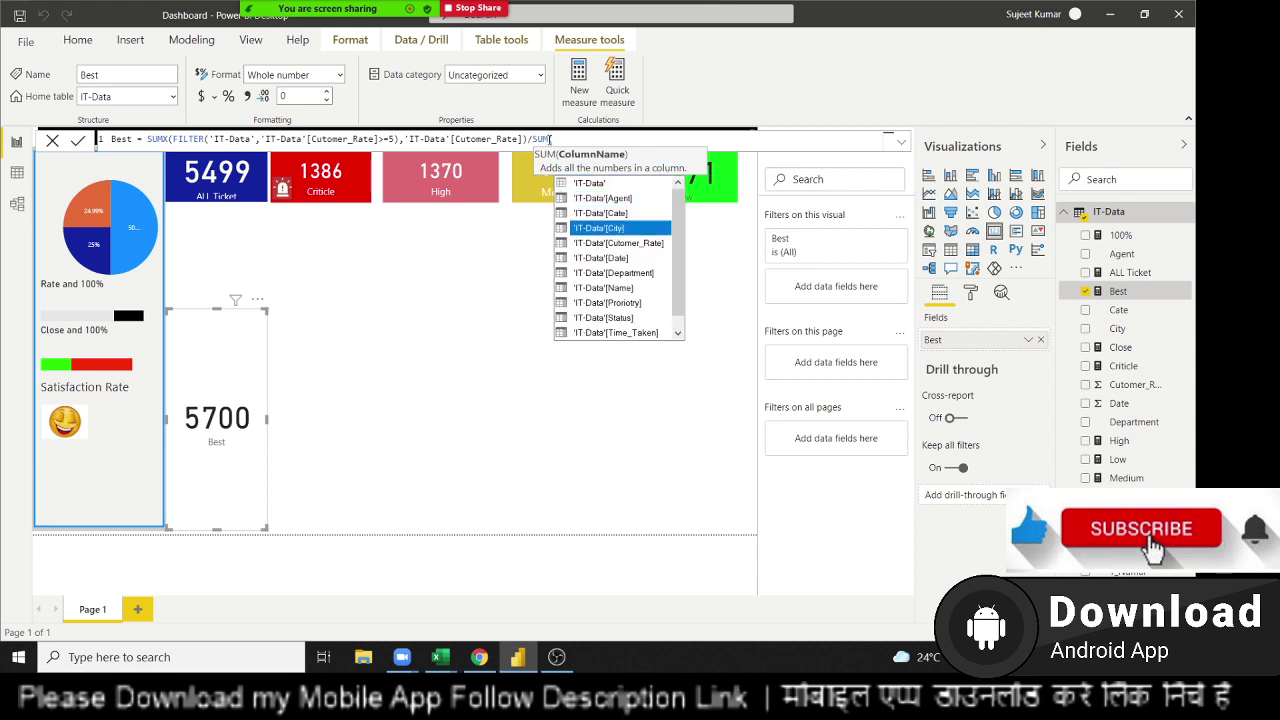
key(Down)
key(Tab)
text())
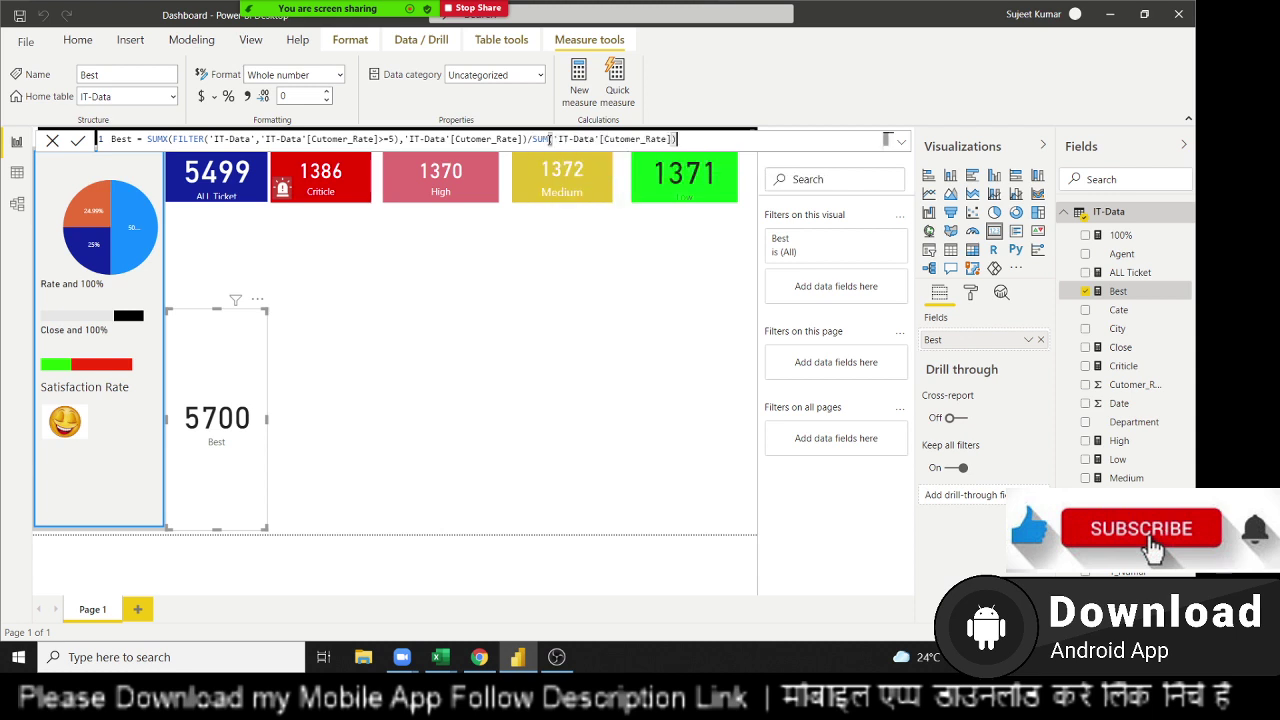
key(Return)
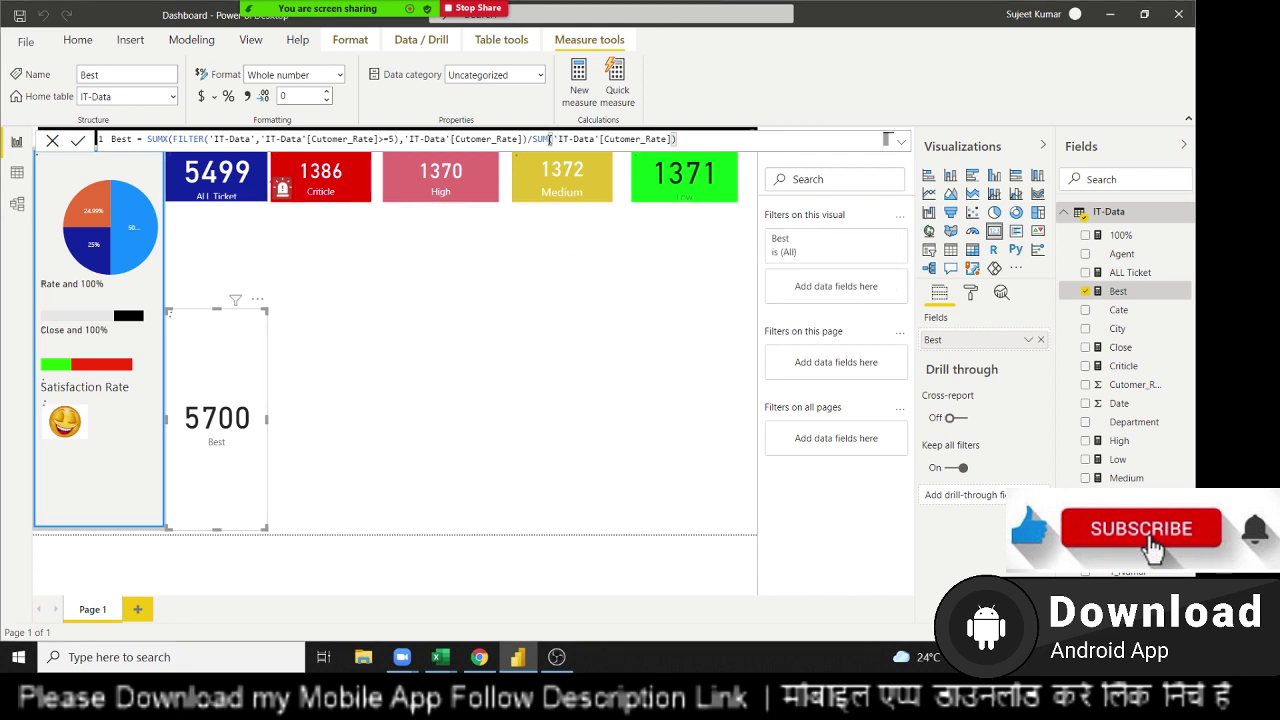
Open the Best card's format settings and expand its Data label and Category label sections
click(971, 294)
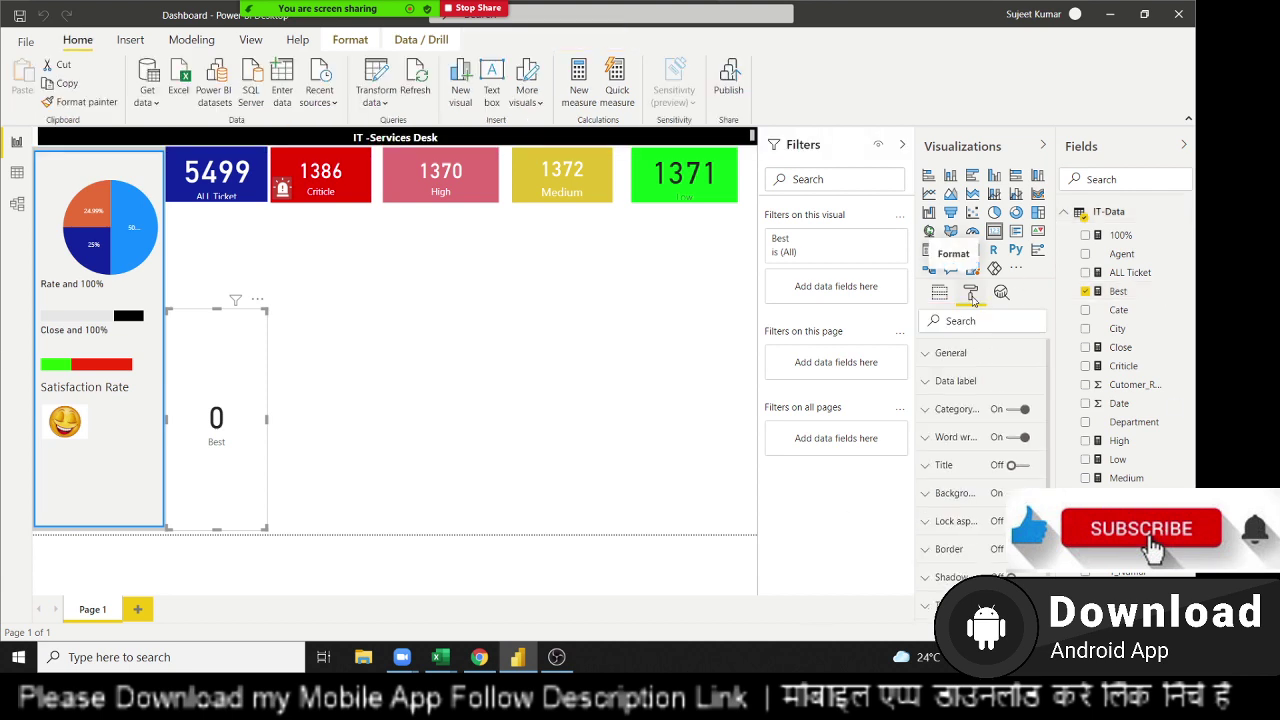
click(970, 382)
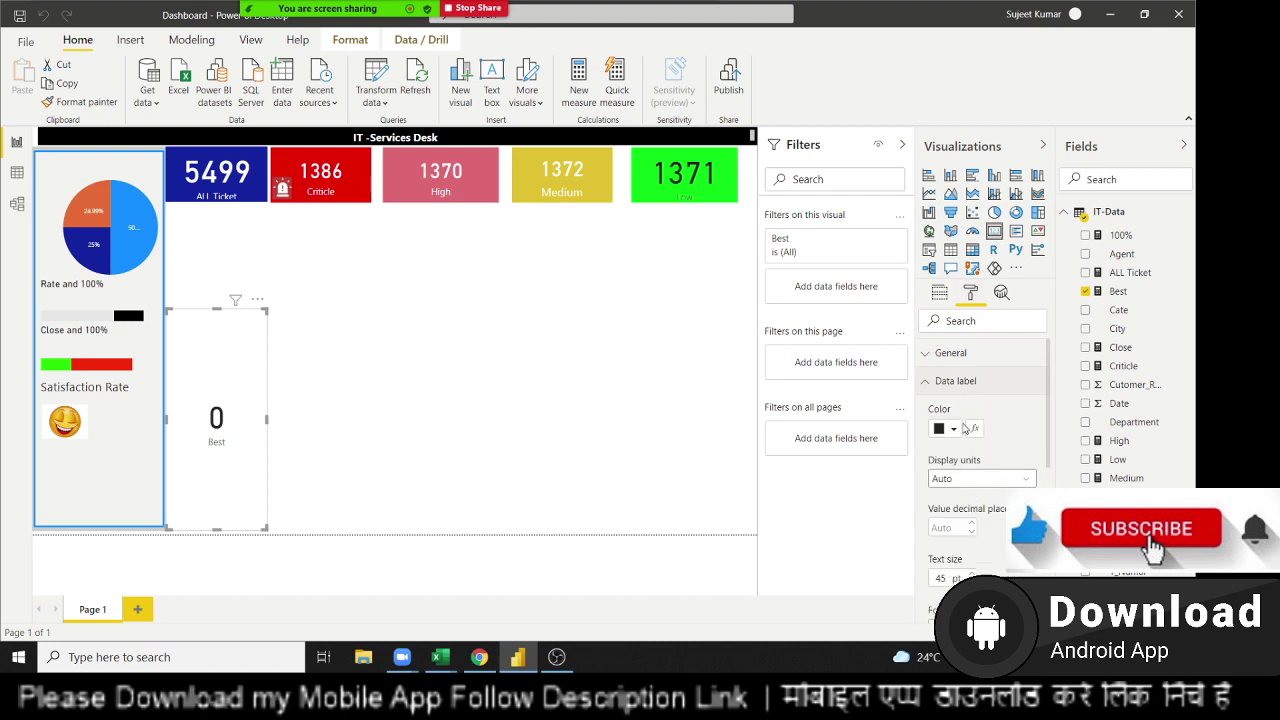
scroll(964, 455, down, 3)
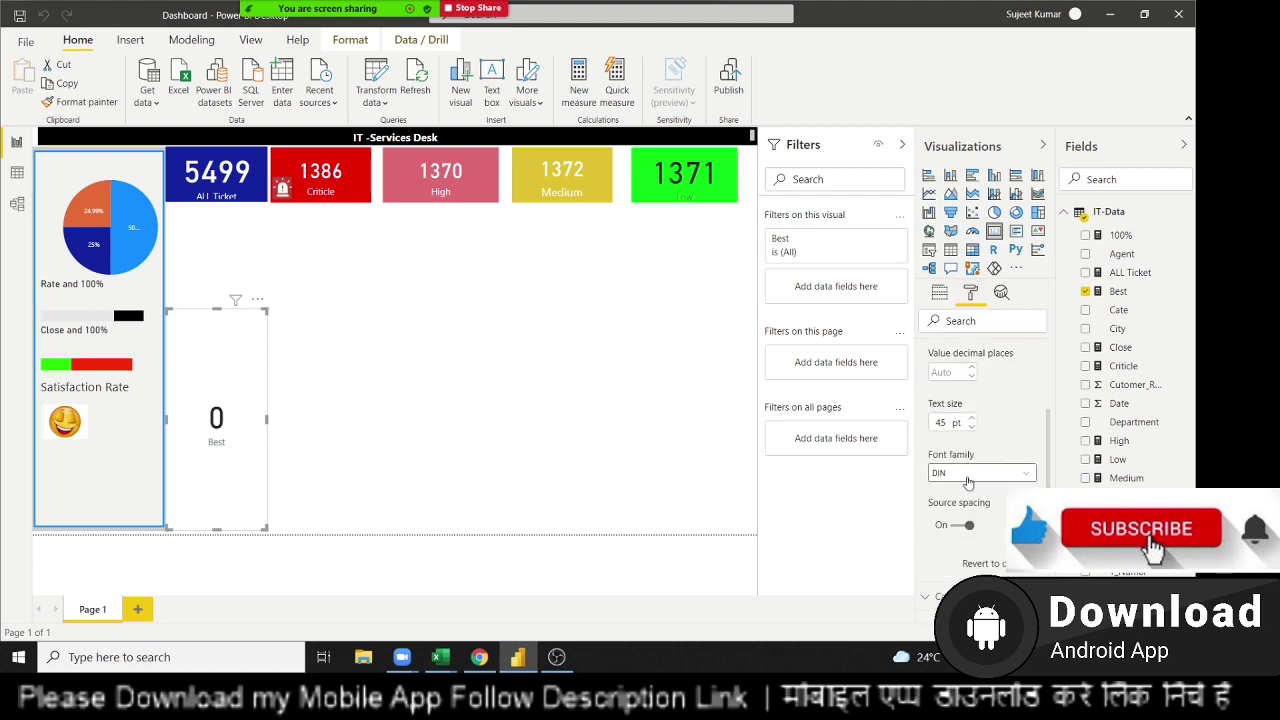
scroll(968, 483, down, 2)
scroll(968, 485, up, 2)
scroll(968, 487, up, 3)
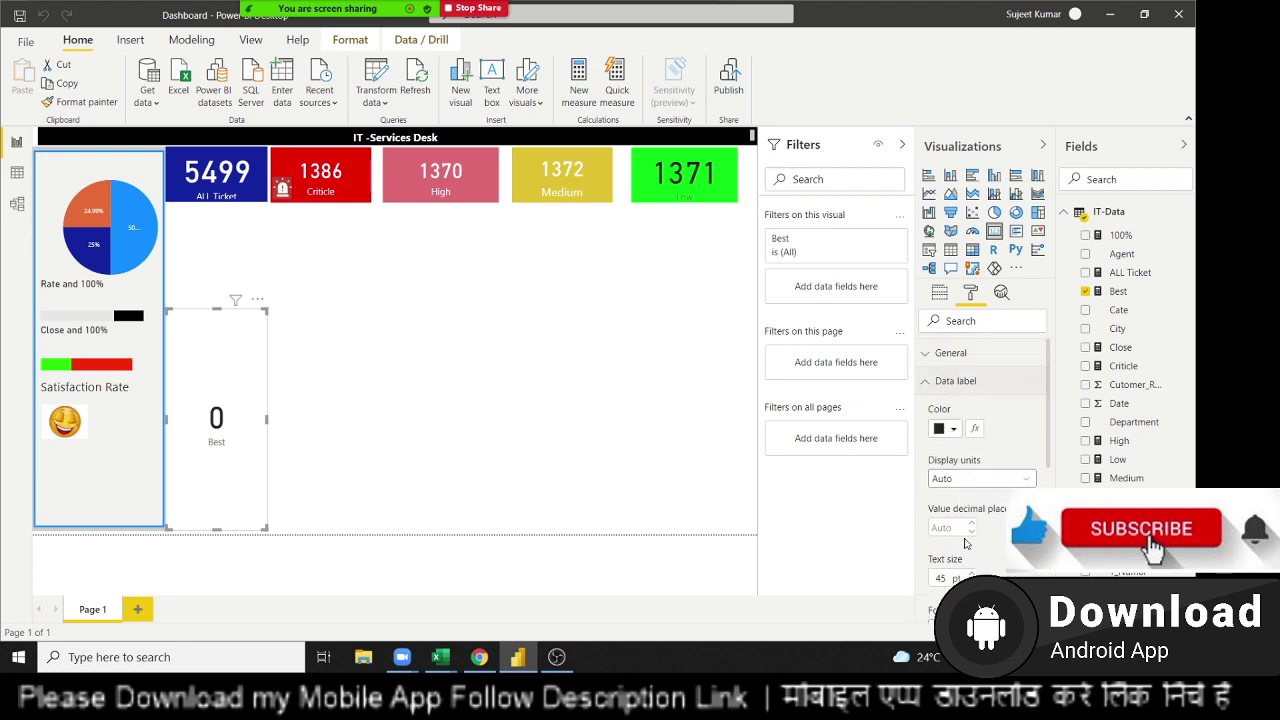
scroll(966, 548, down, 2)
scroll(966, 551, down, 2)
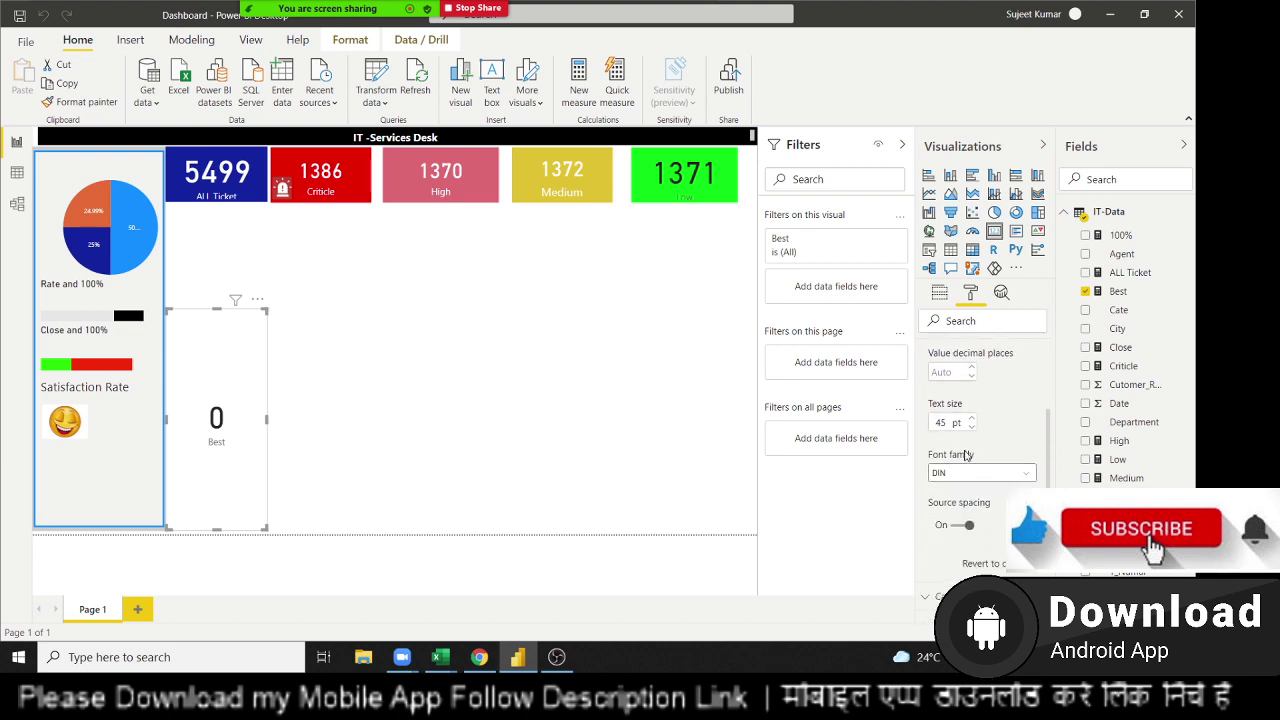
scroll(967, 485, down, 3)
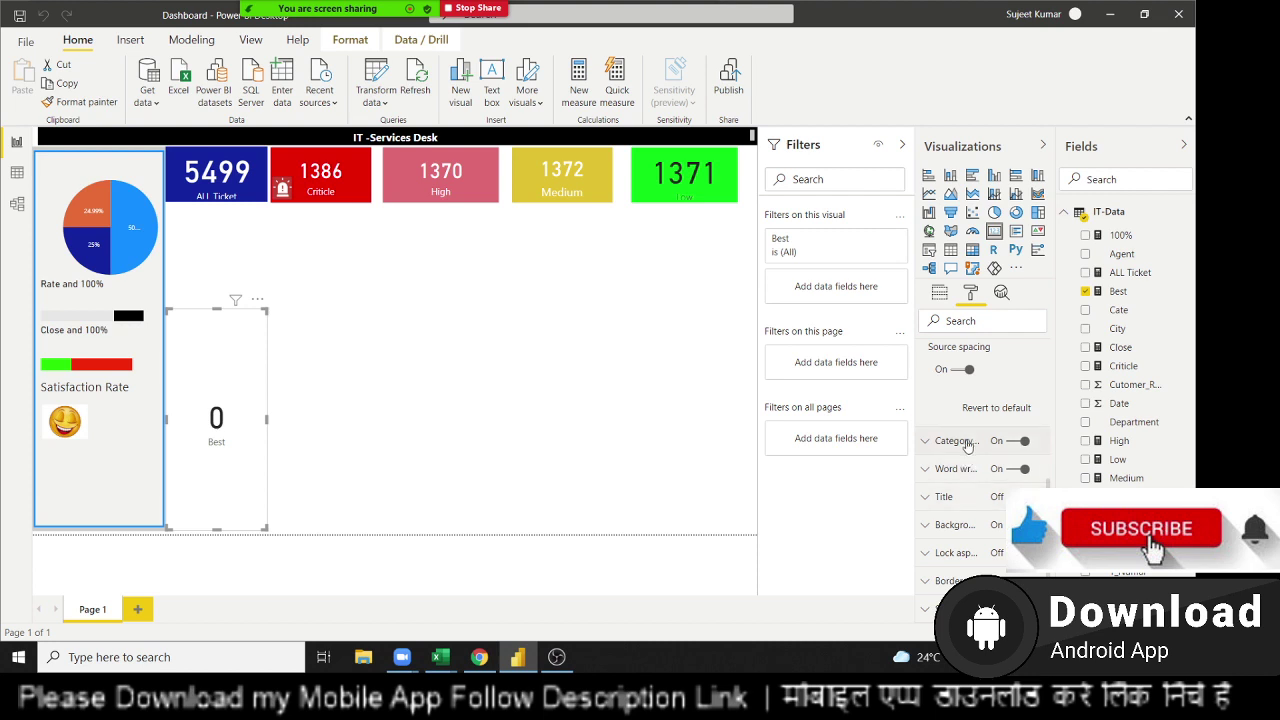
click(967, 445)
scroll(965, 489, down, 3)
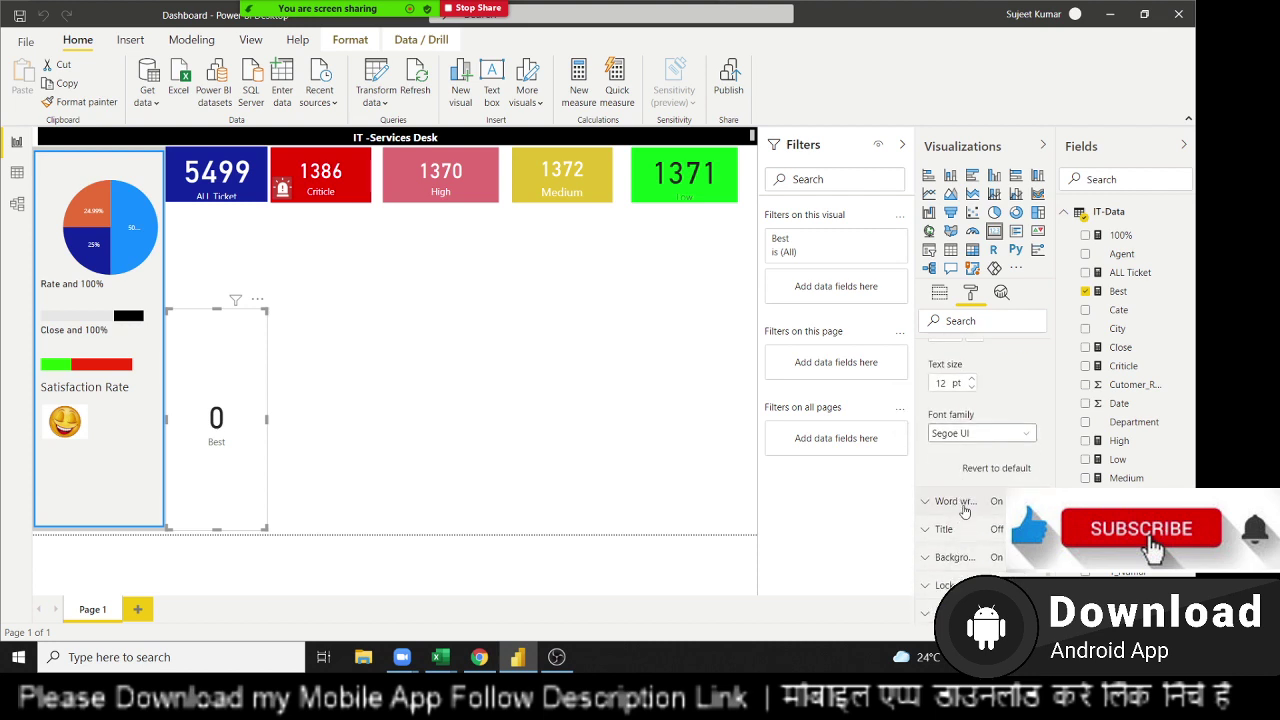
click(955, 501)
scroll(960, 480, up, 1)
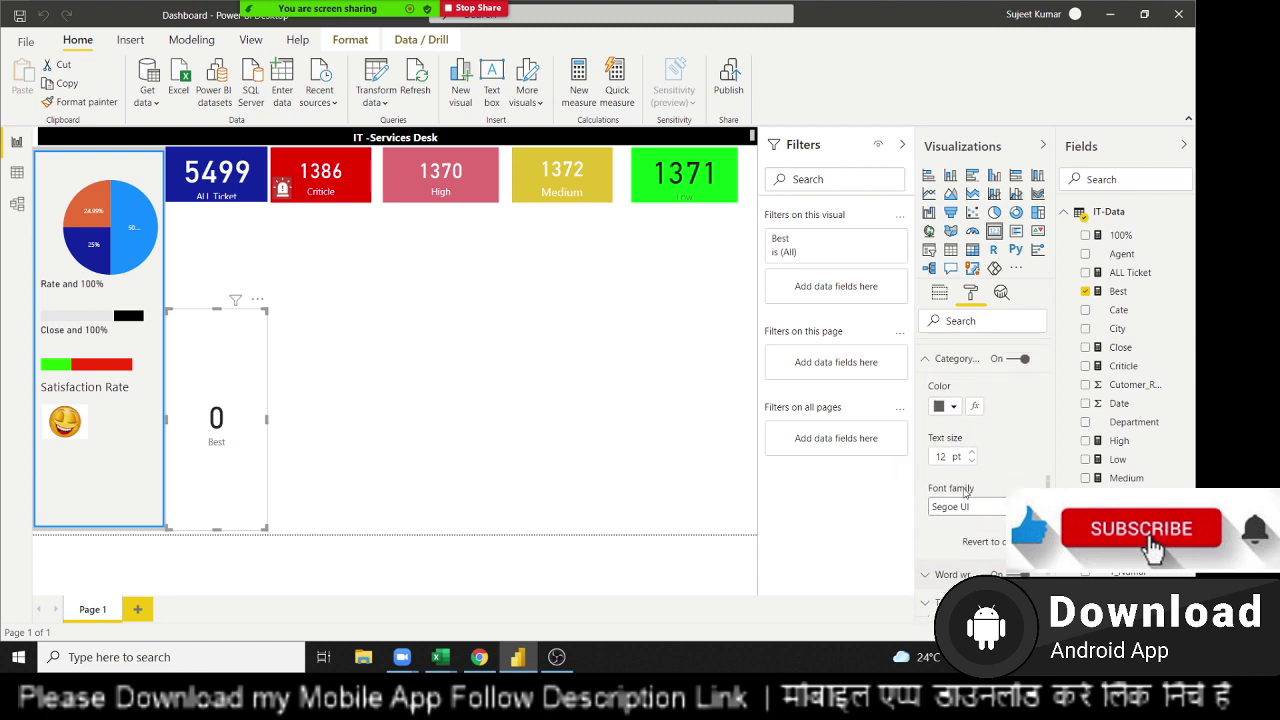
scroll(958, 465, up, 1)
scroll(955, 455, up, 1)
click(955, 445)
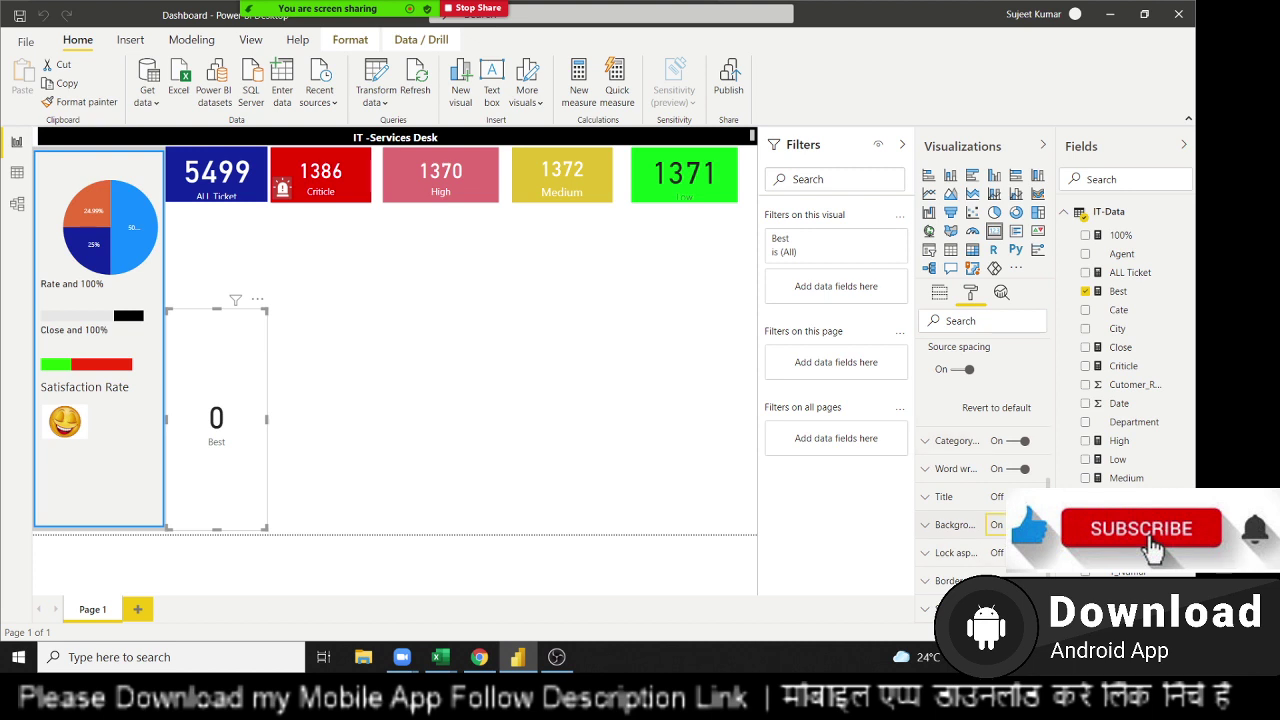
Switch the Best card's Background to Off and expand the General settings
click(1001, 535)
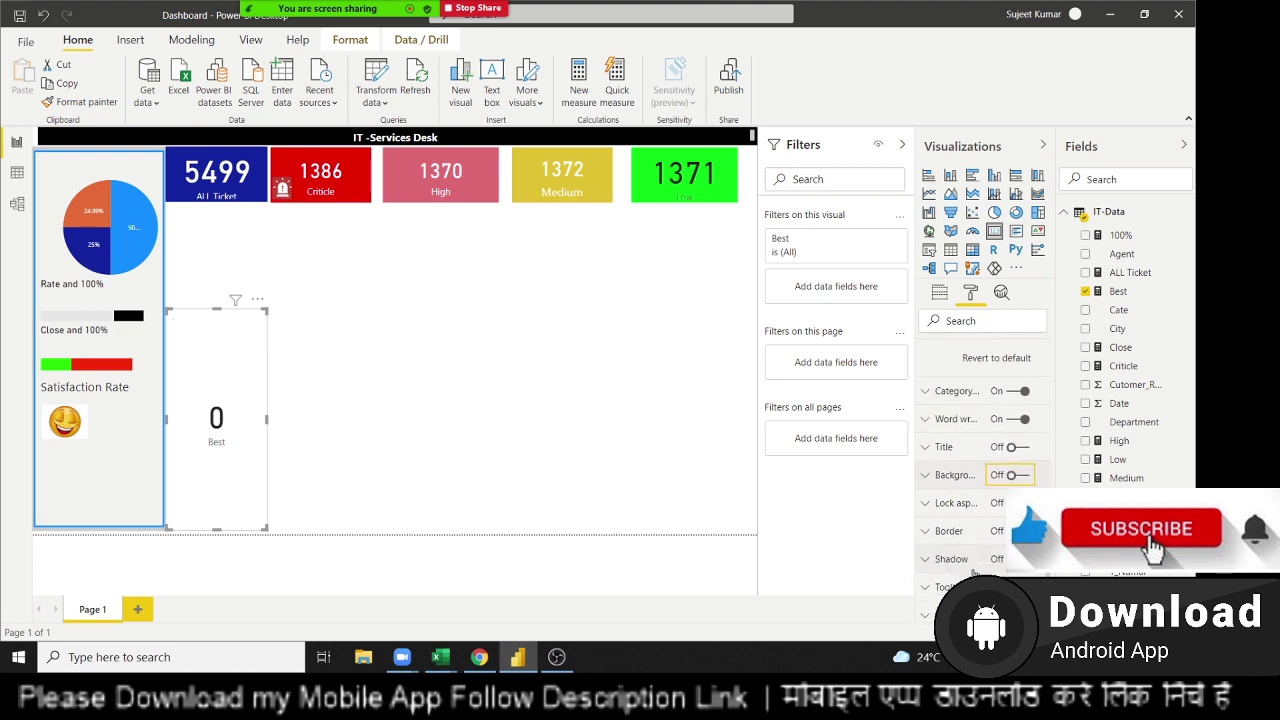
scroll(970, 570, down, 5)
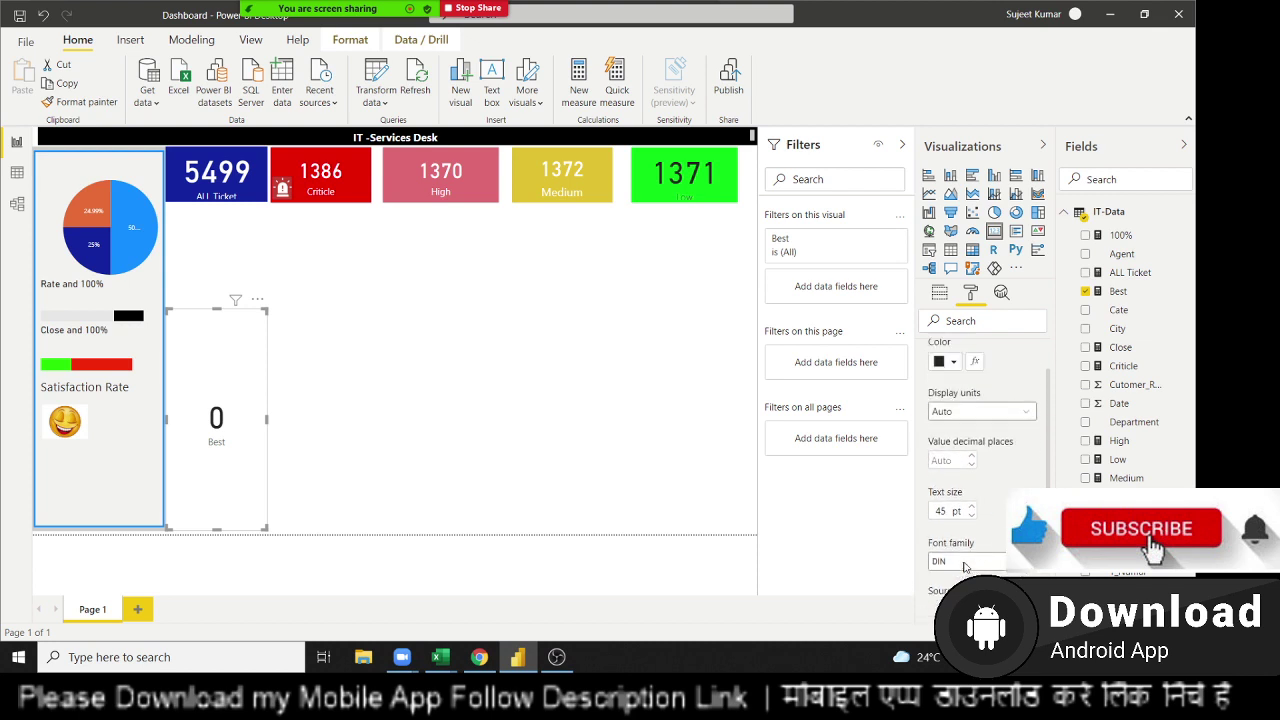
scroll(965, 567, up, 1)
scroll(965, 567, up, 2)
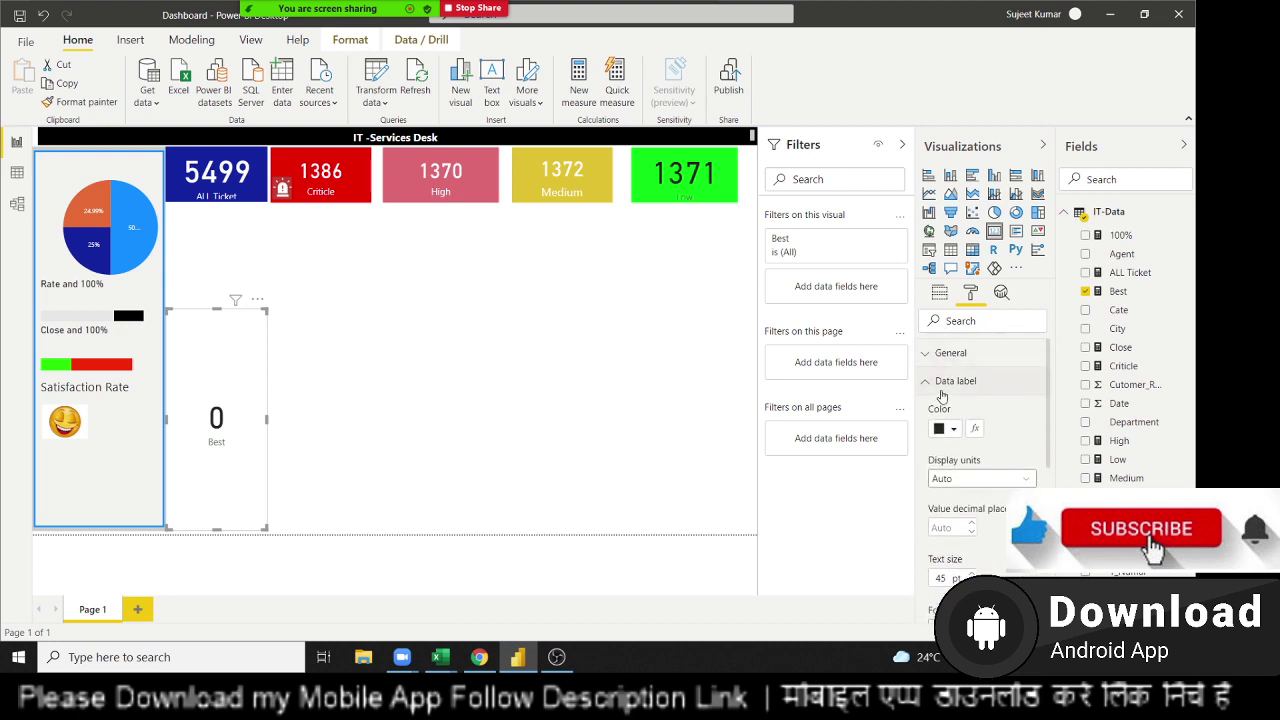
click(945, 354)
scroll(944, 420, down, 3)
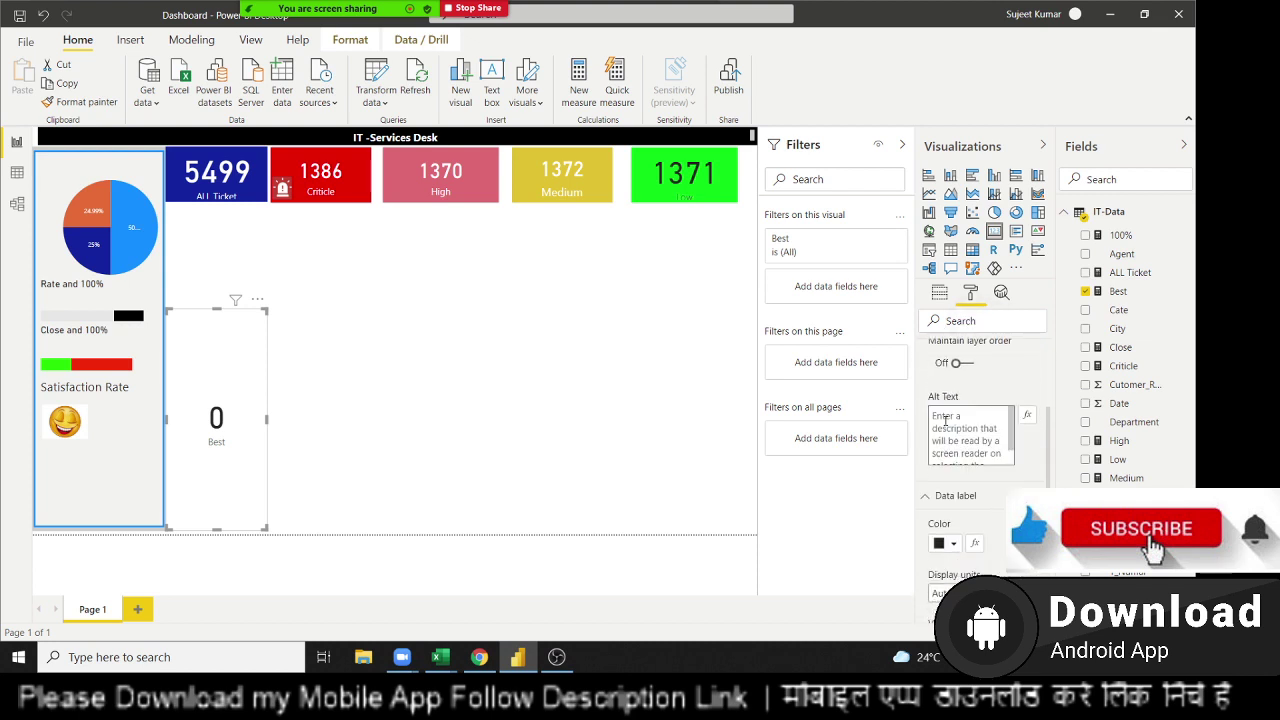
scroll(945, 420, down, 2)
scroll(955, 445, down, 3)
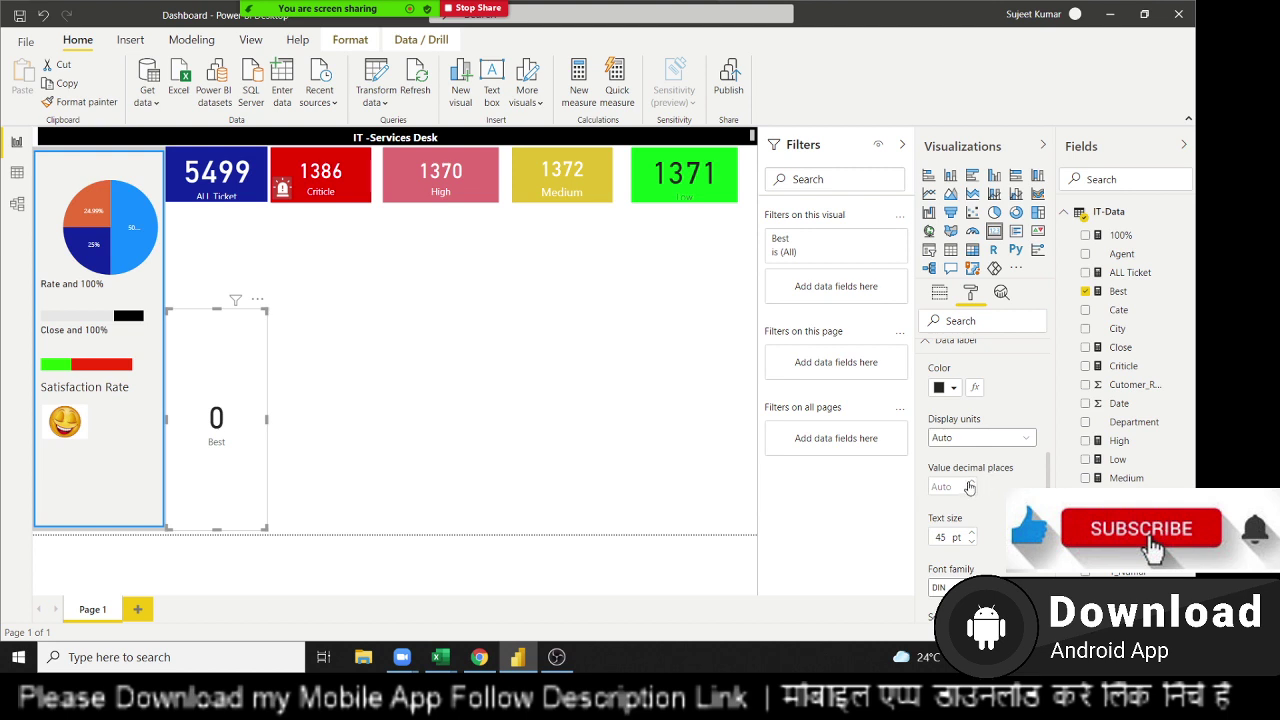
Give the Best card's value 2 decimal places and reopen the Best measure's formula
click(970, 486)
click(970, 486)
click(970, 483)
key(Tab)
click(216, 518)
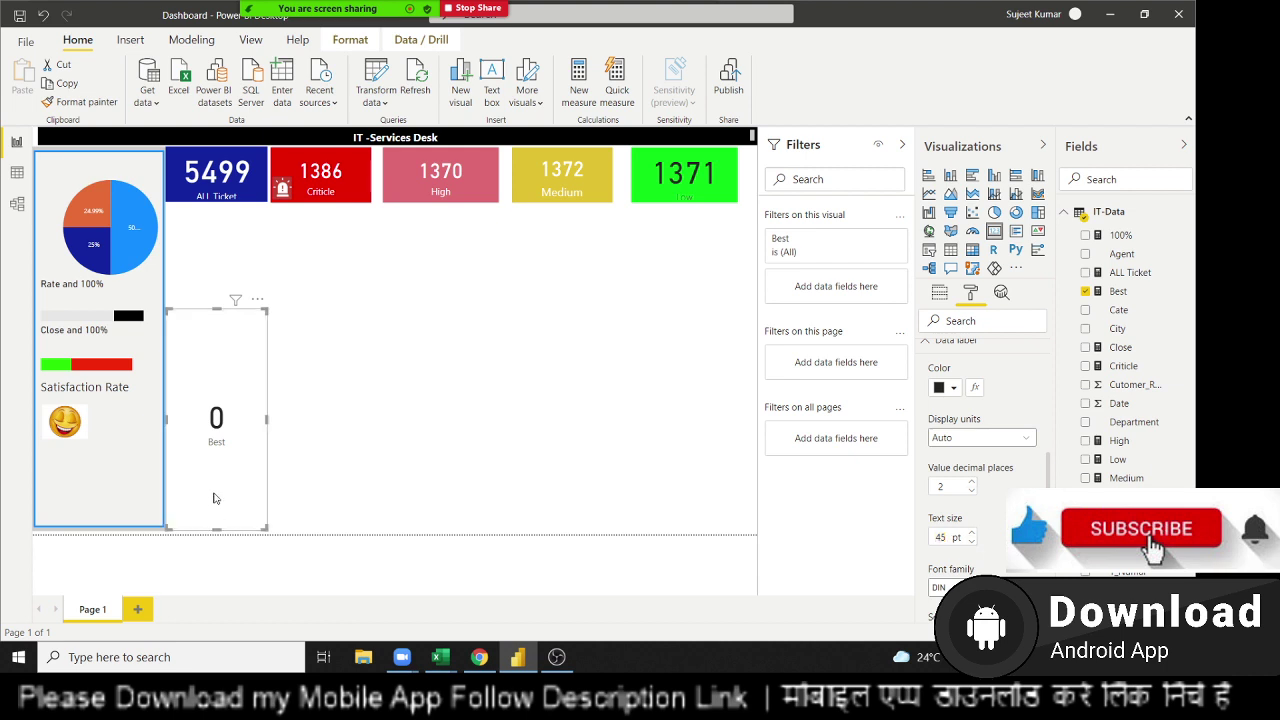
click(1120, 300)
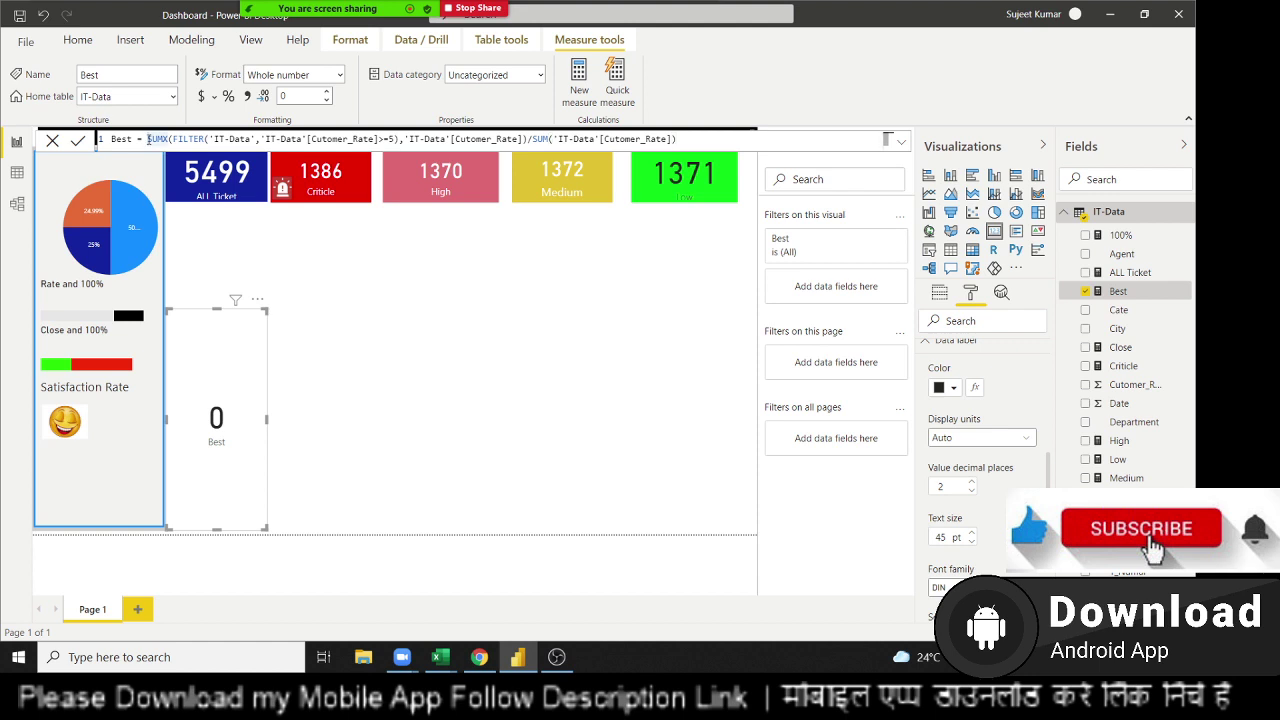
Wrap the Best formula in parentheses and append *100&"%" so the card reads 34.62%
text(()
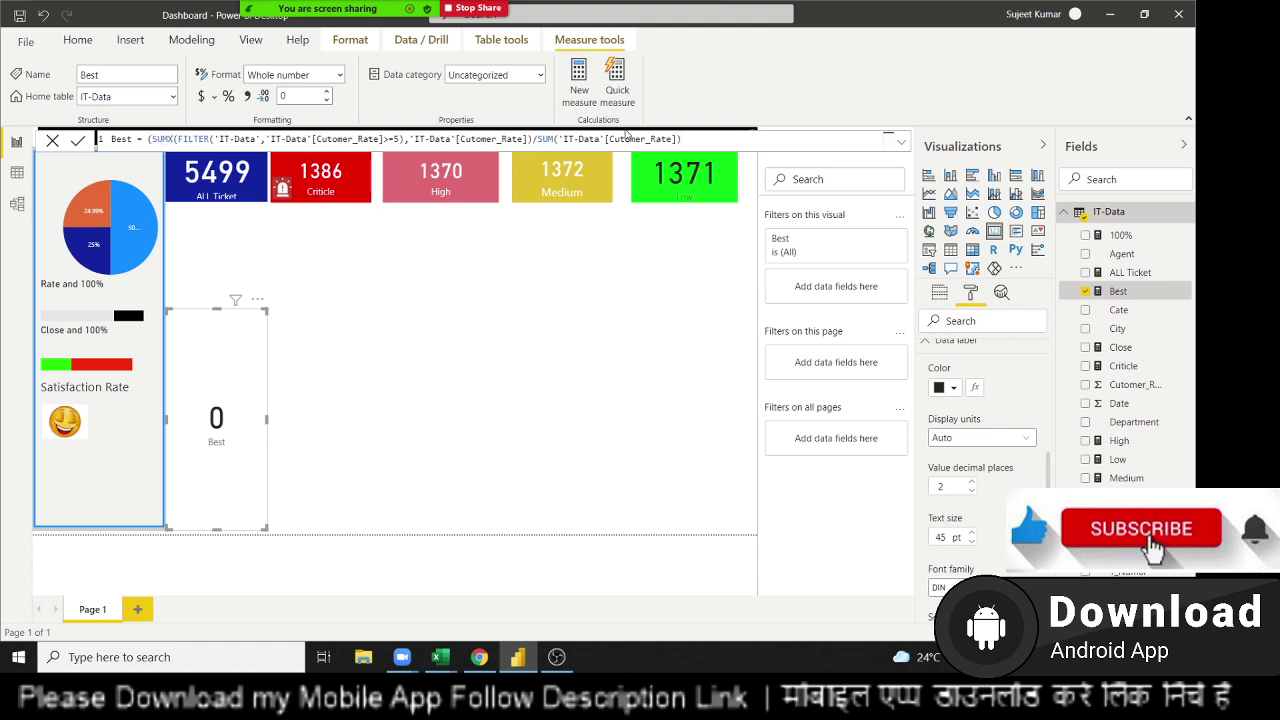
key(End)
text())
text(*)
text(100)
key(Return)
text(8)
text(")
text(")
key(Return)
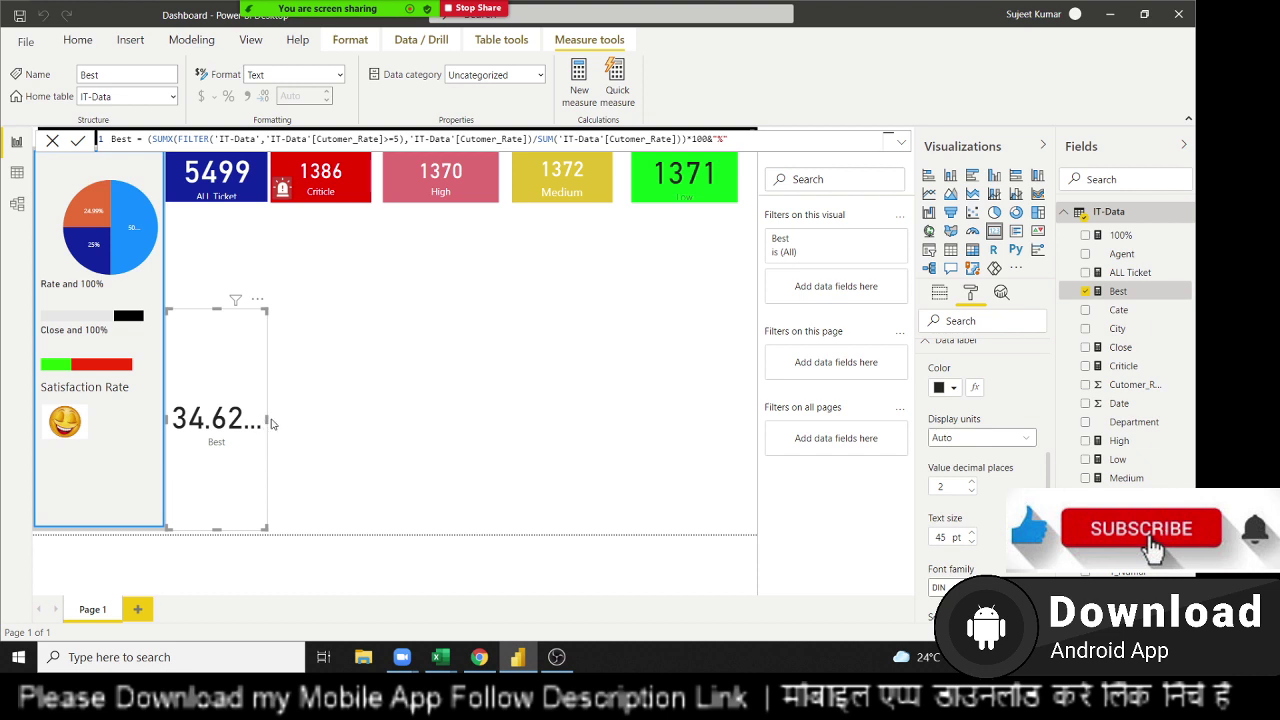
click(268, 422)
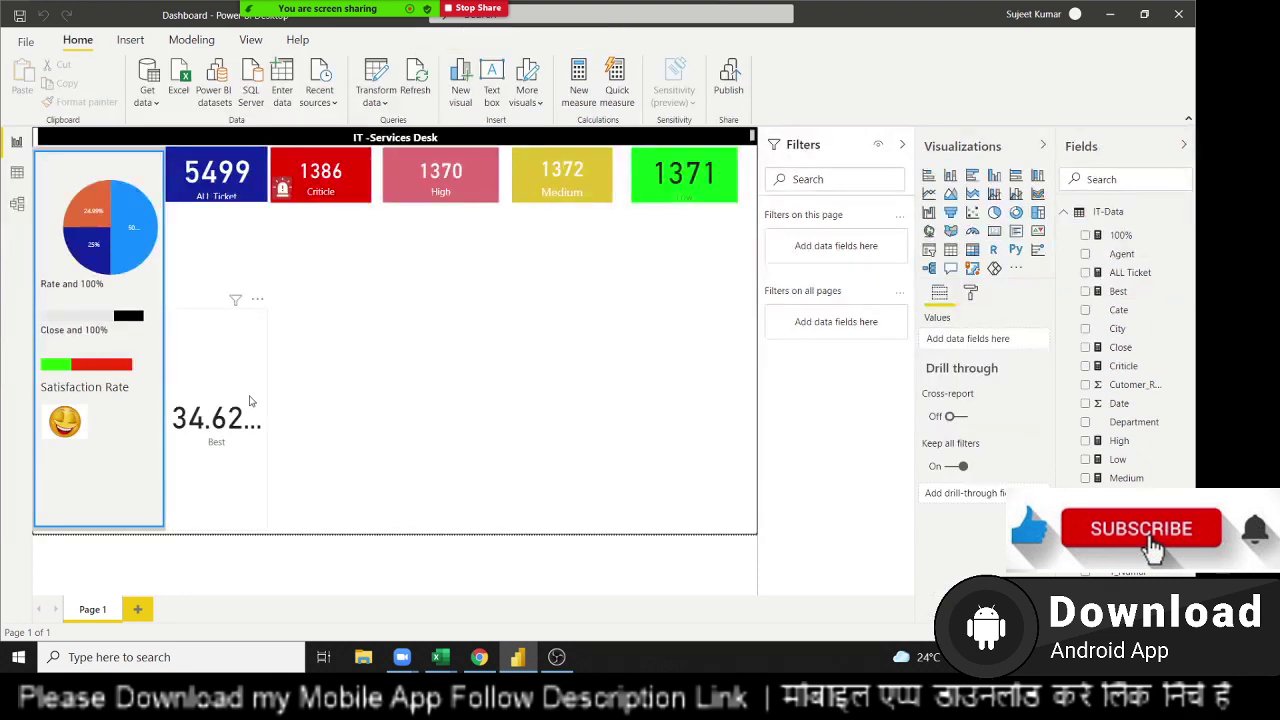
Widen the Best card and strip the percent suffix and extra parentheses from its formula
click(250, 406)
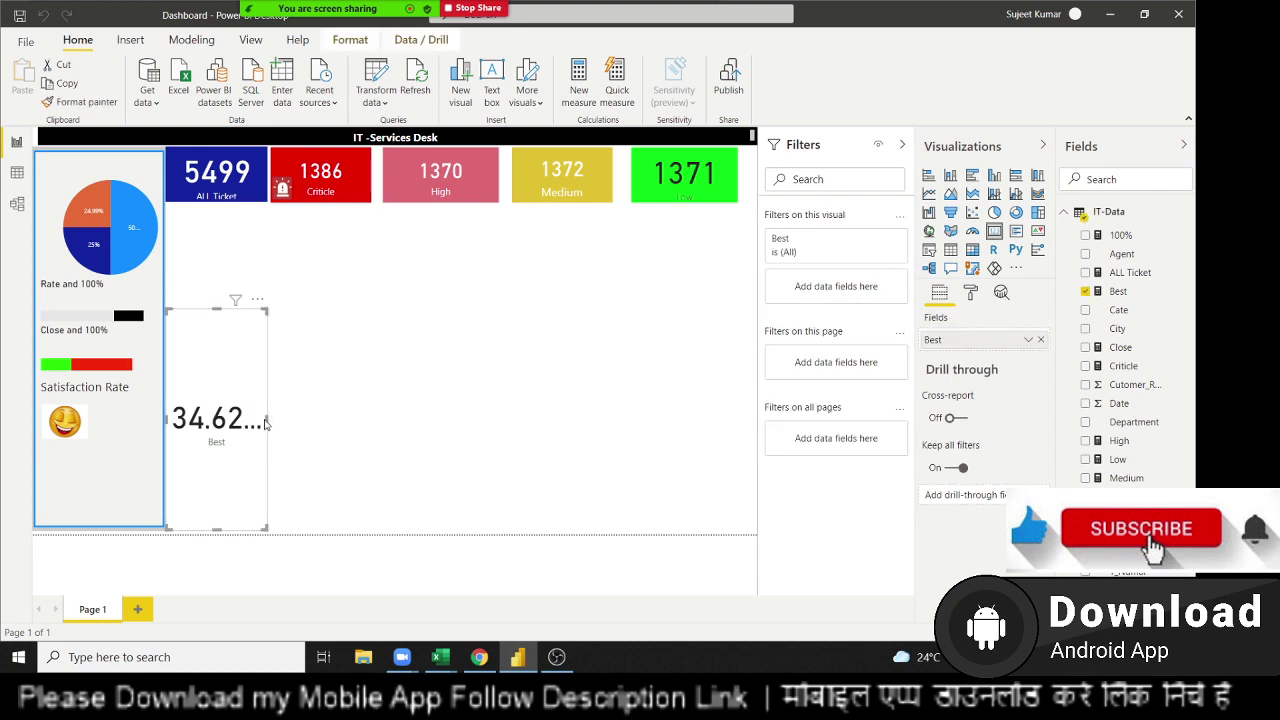
mouse_move(266, 418)
mouse_down()
mouse_move(506, 432)
mouse_move(256, 442)
mouse_up()
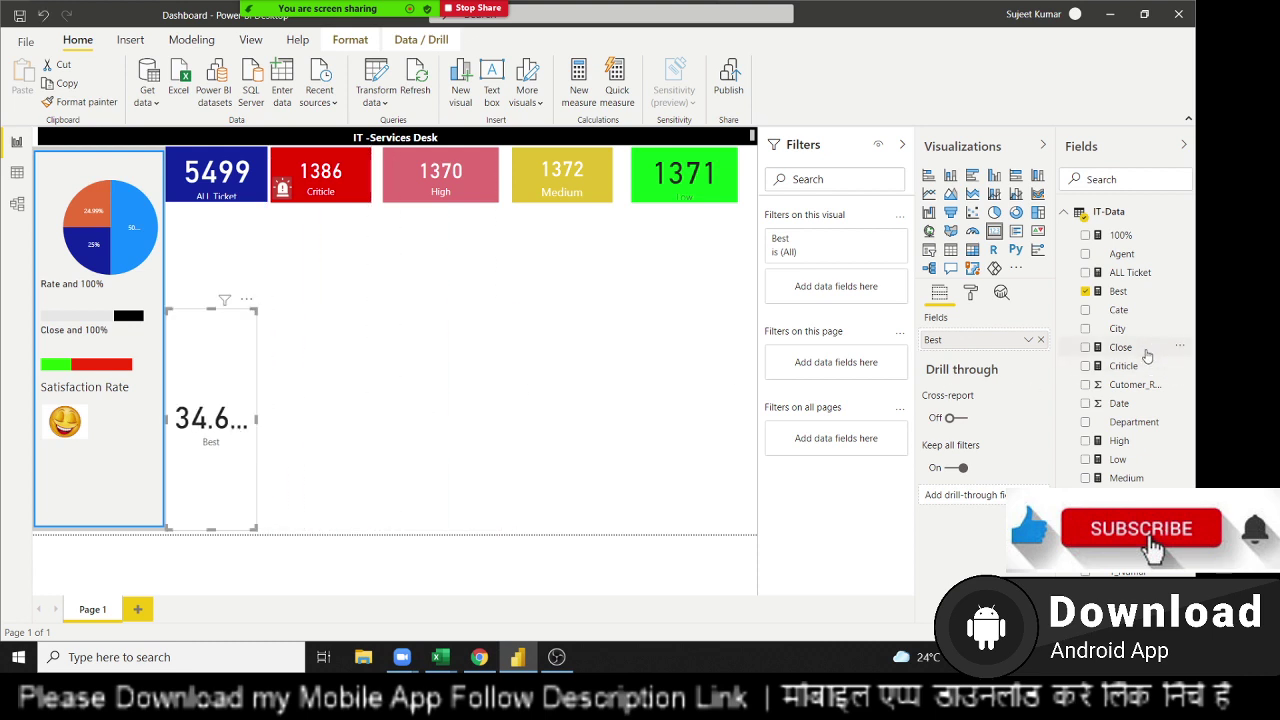
click(1118, 291)
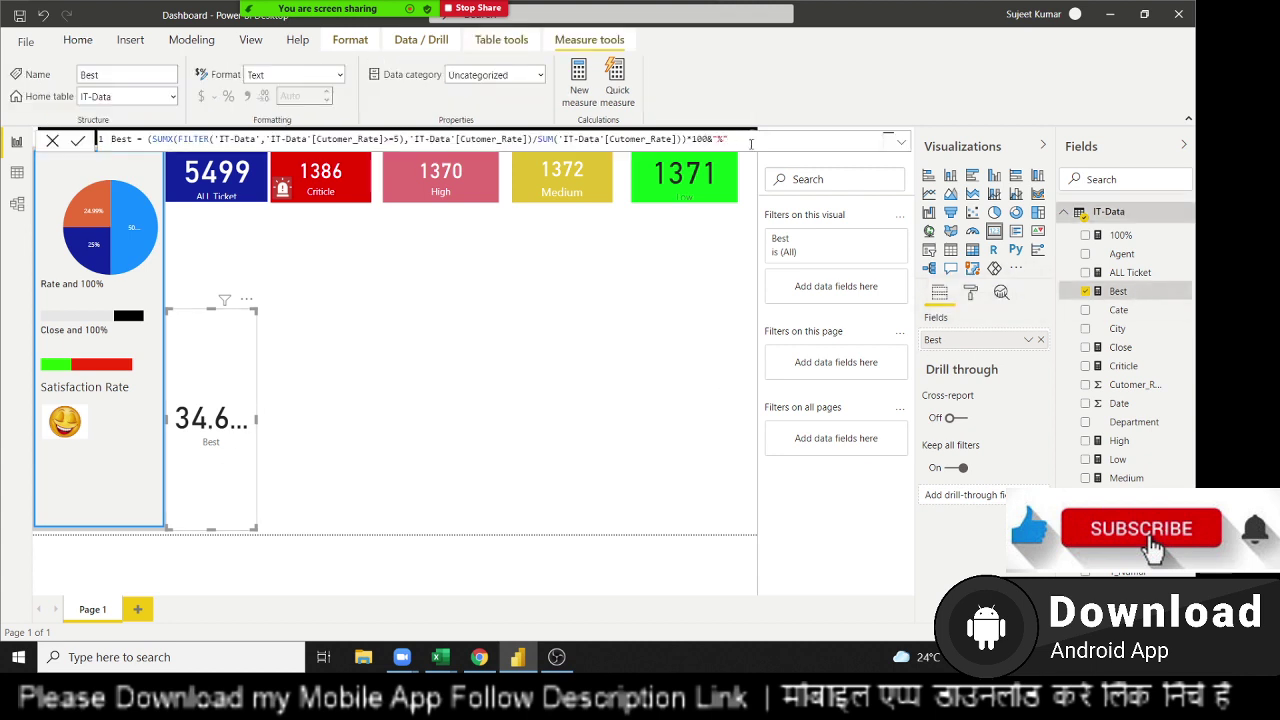
key(BackSpace)
key(BackSpace)
key(BackSpace)
key(BackSpace)
key(BackSpace)
key(BackSpace)
key(BackSpace)
key(BackSpace)
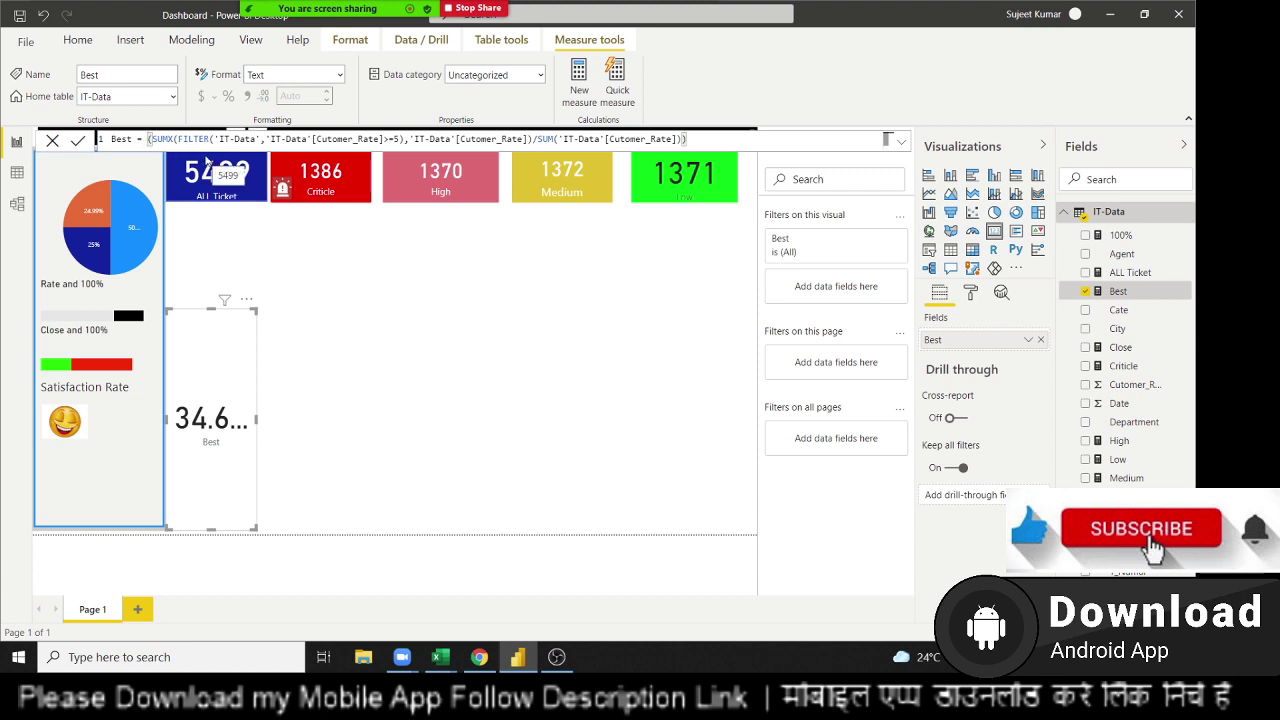
key(Delete)
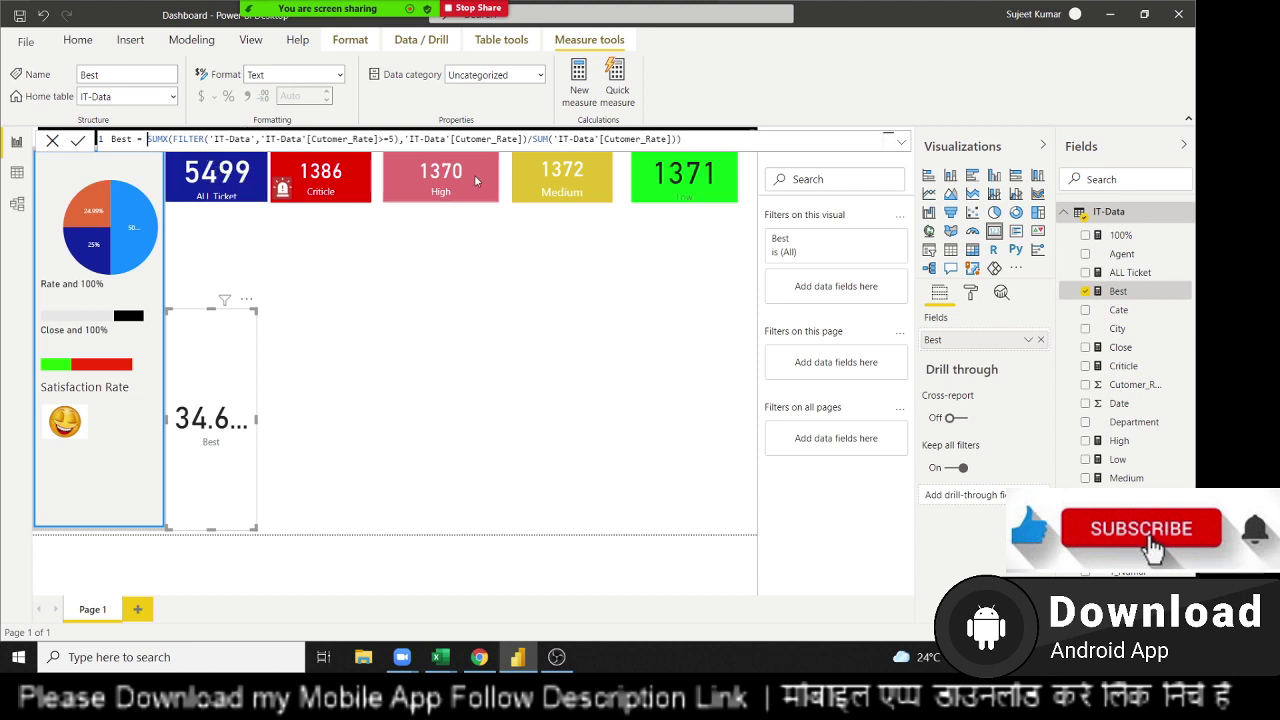
click(727, 136)
key(BackSpace)
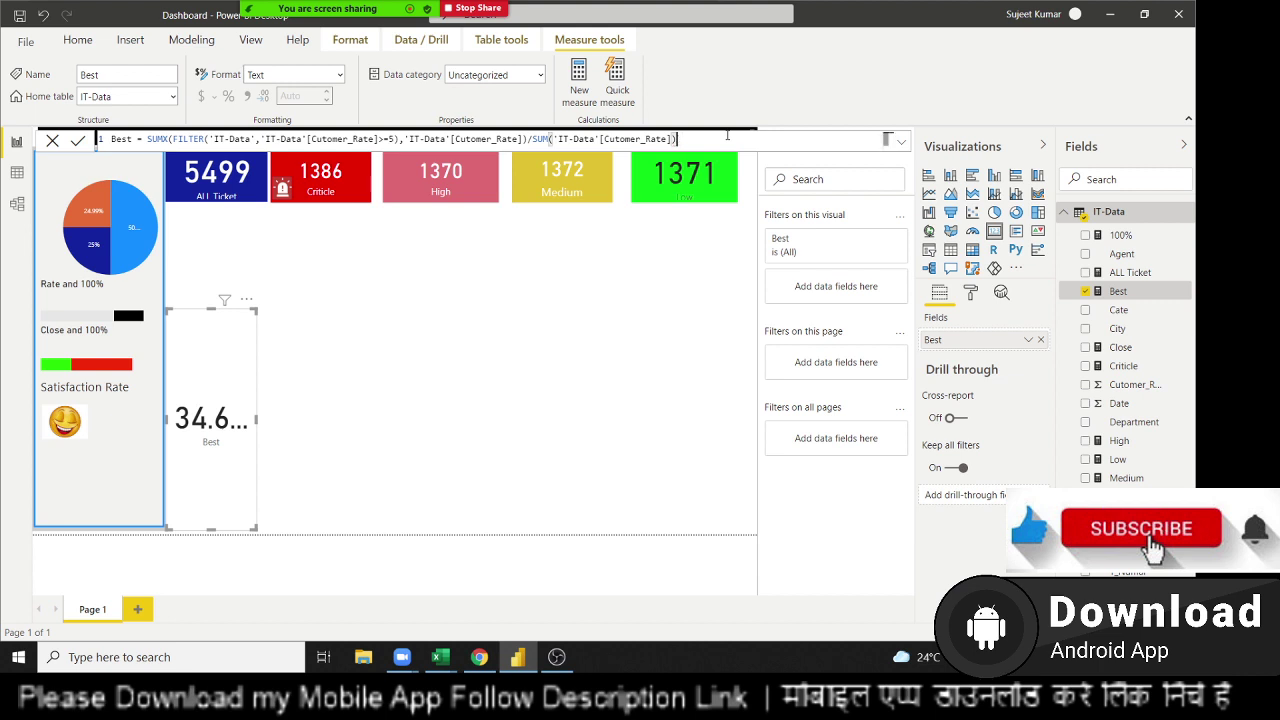
Wrap the Best measure in FORMAT(..., "0%") and shrink the Best card to a small box
click(148, 138)
text(for)
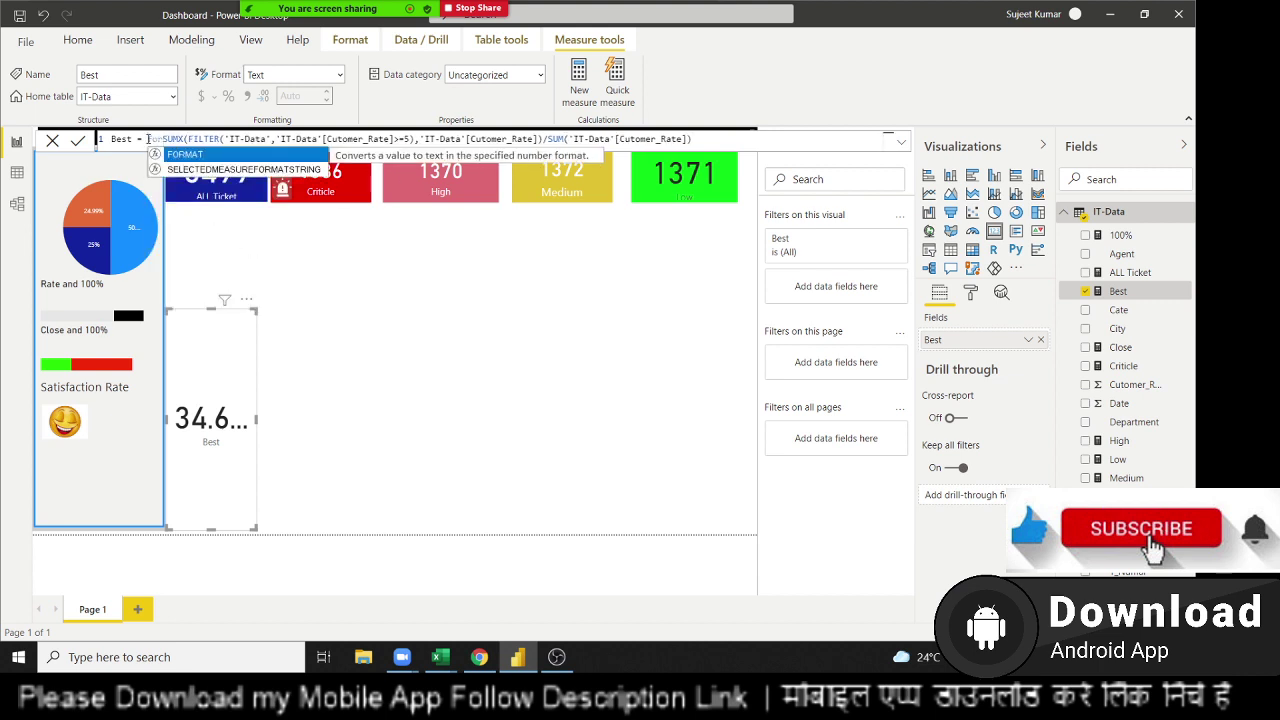
key(Tab)
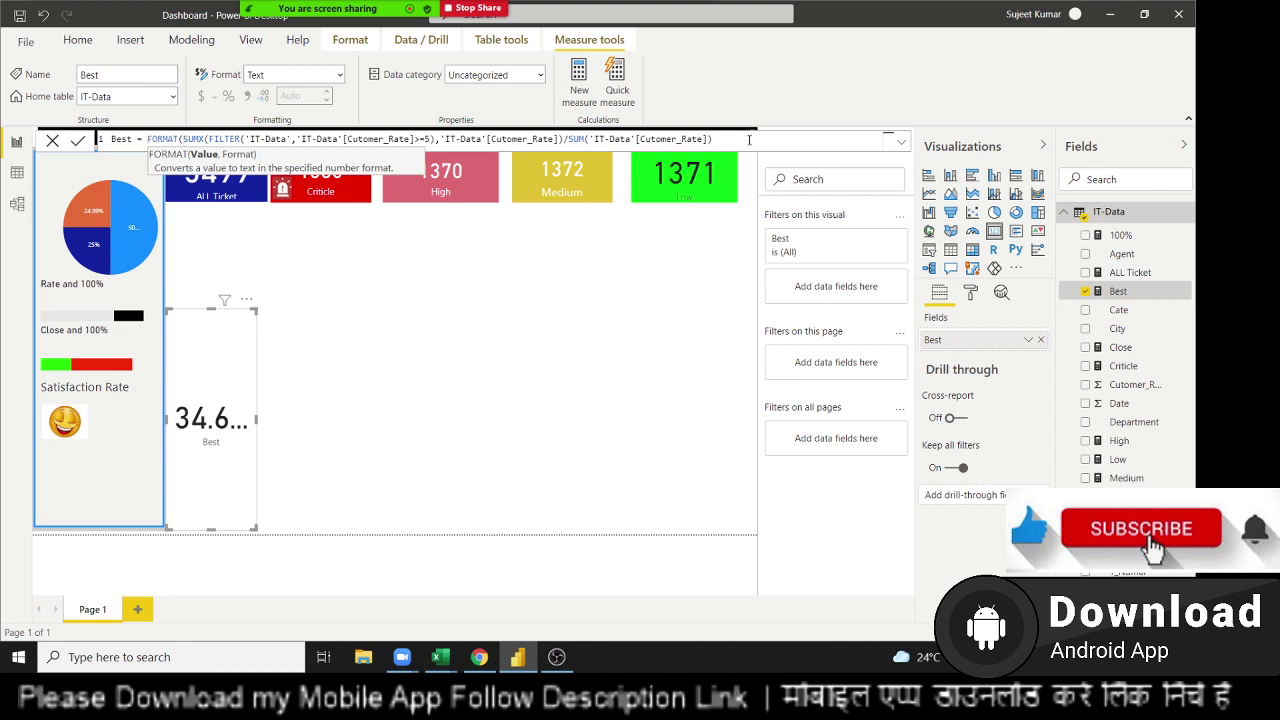
click(749, 139)
text(,")
text(0)
text(%"))
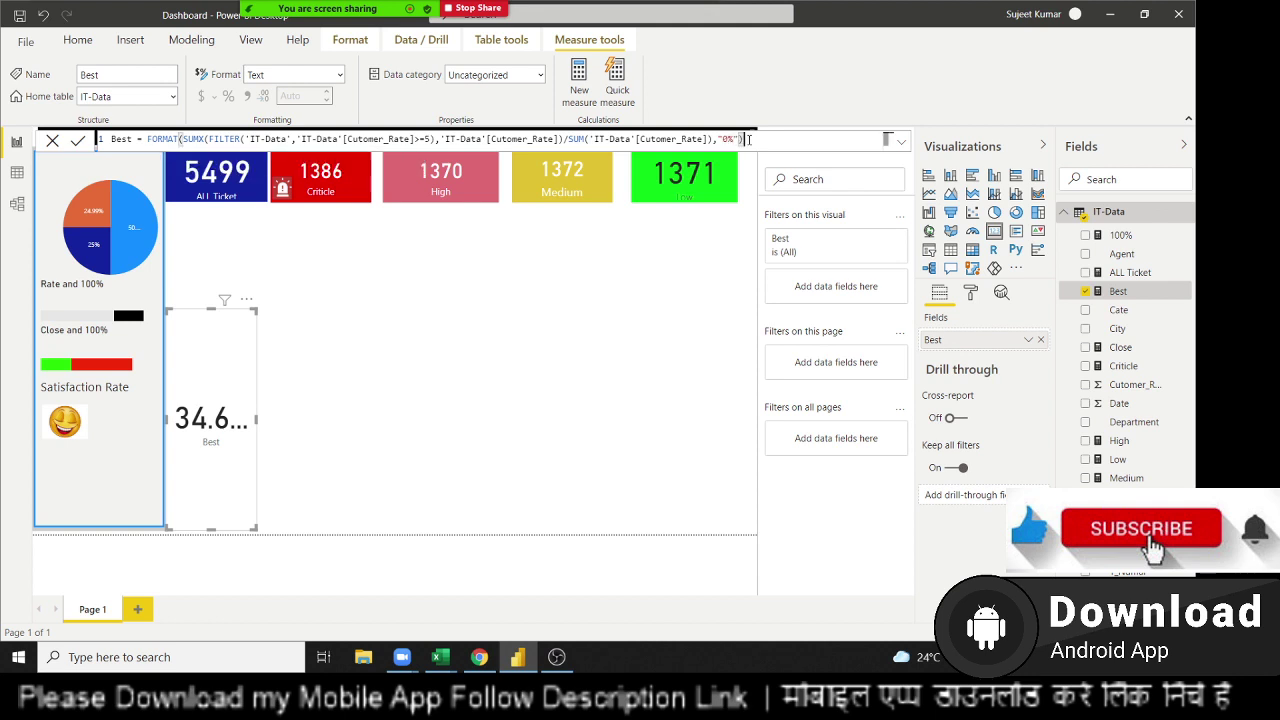
key(Return)
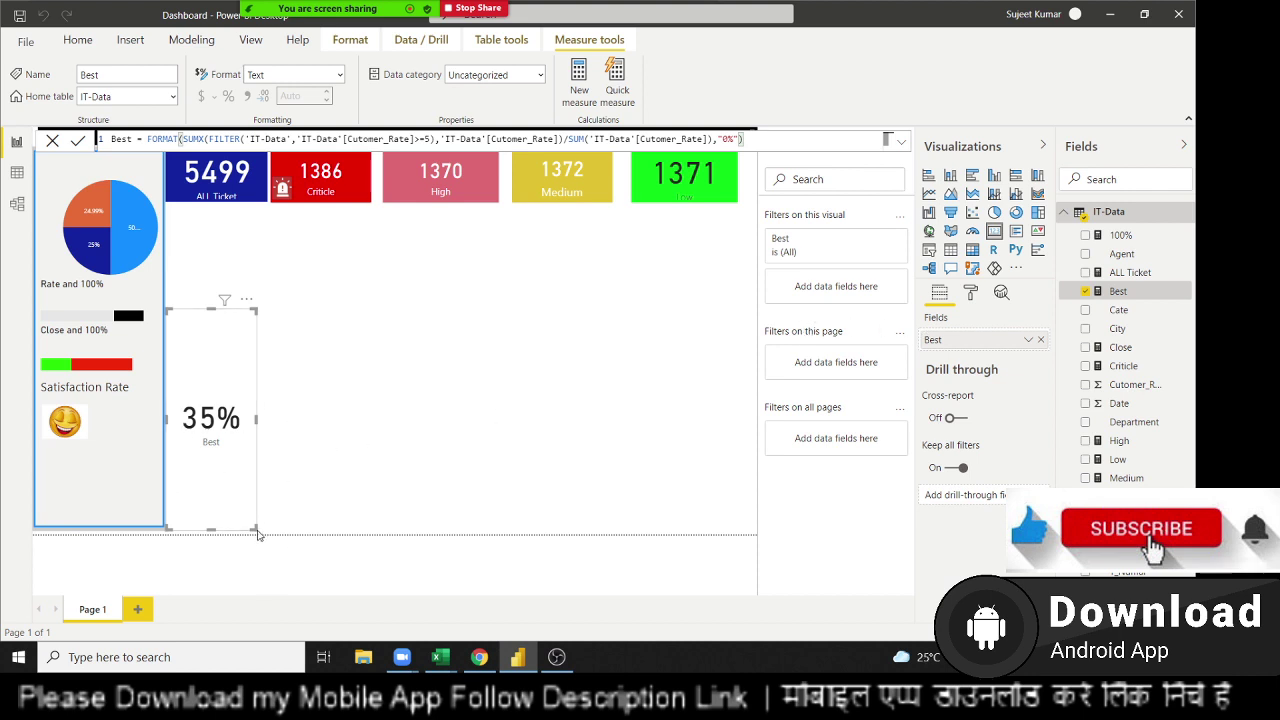
mouse_move(257, 531)
mouse_down()
mouse_move(228, 372)
mouse_move(203, 346)
mouse_up()
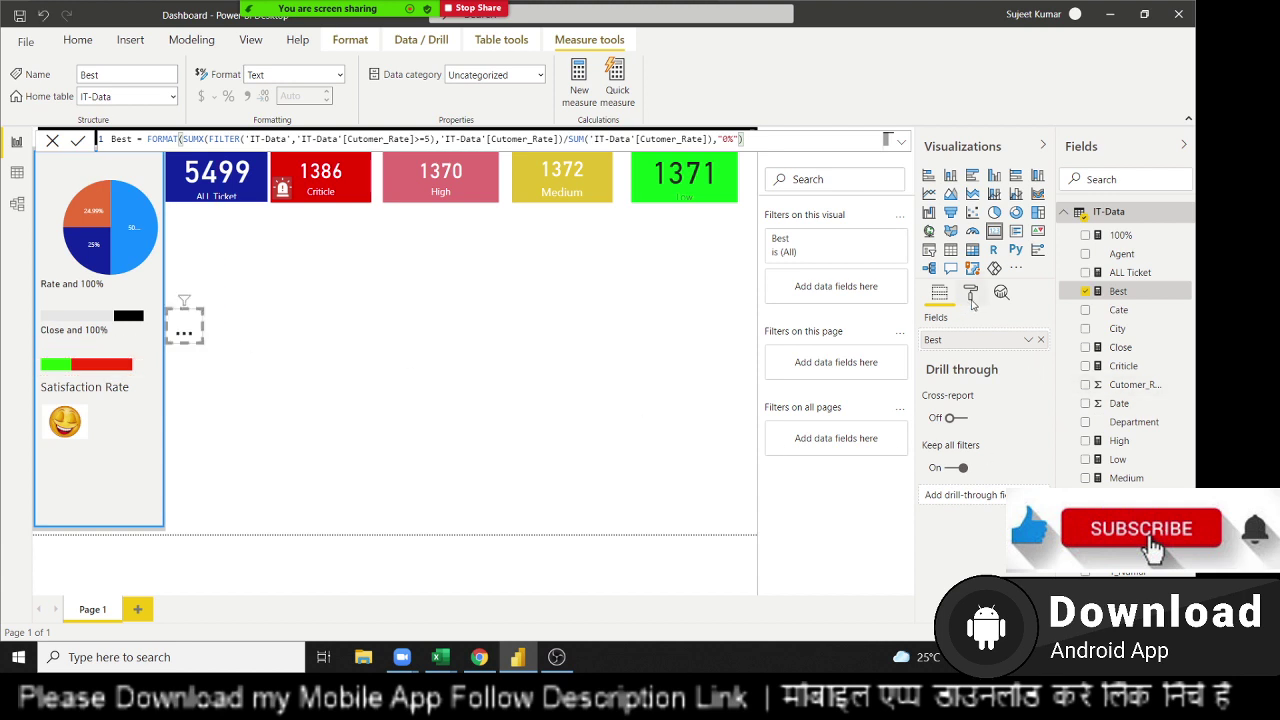
Set the Best card's data label to 0 decimal places and text size 15
click(971, 295)
click(983, 382)
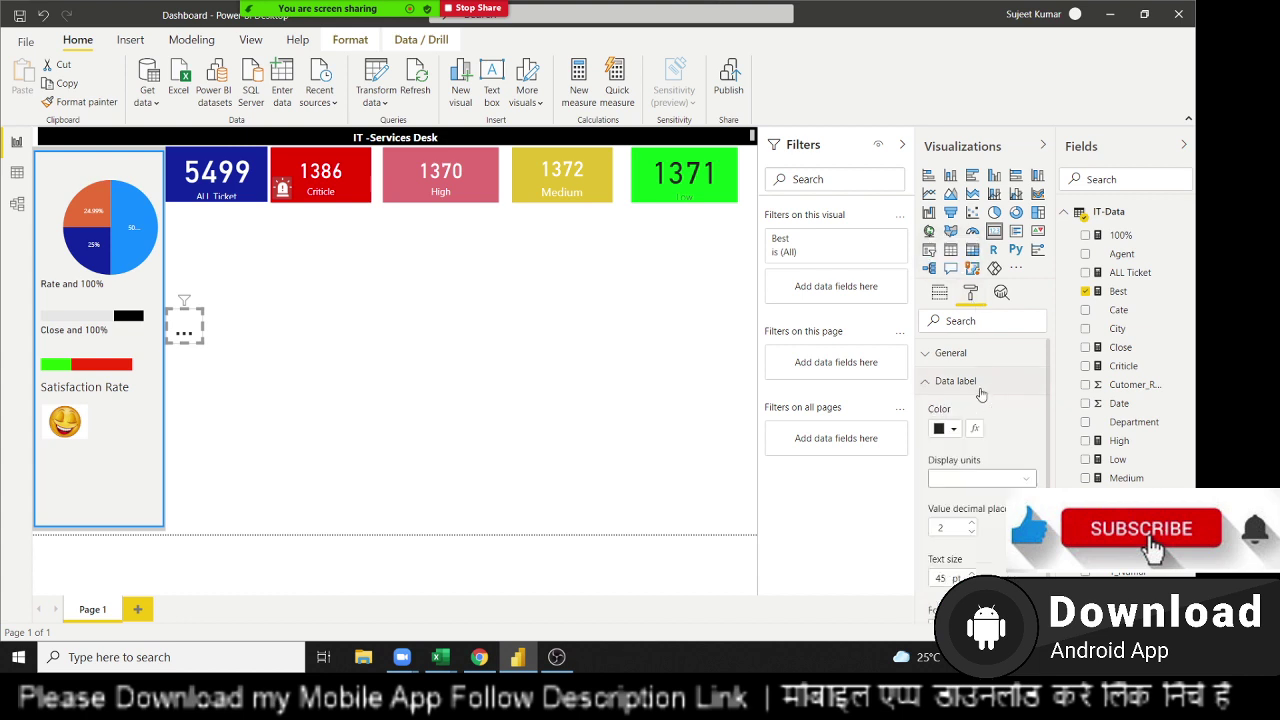
double_click(952, 527)
text(0)
key(Tab)
click(971, 573)
click(971, 573)
click(971, 573)
click(971, 573)
click(971, 573)
click(971, 573)
text(49)
text(15)
Place the Best card just under the smiley, aligned with the left panel's content
drag(197, 348, 71, 491)
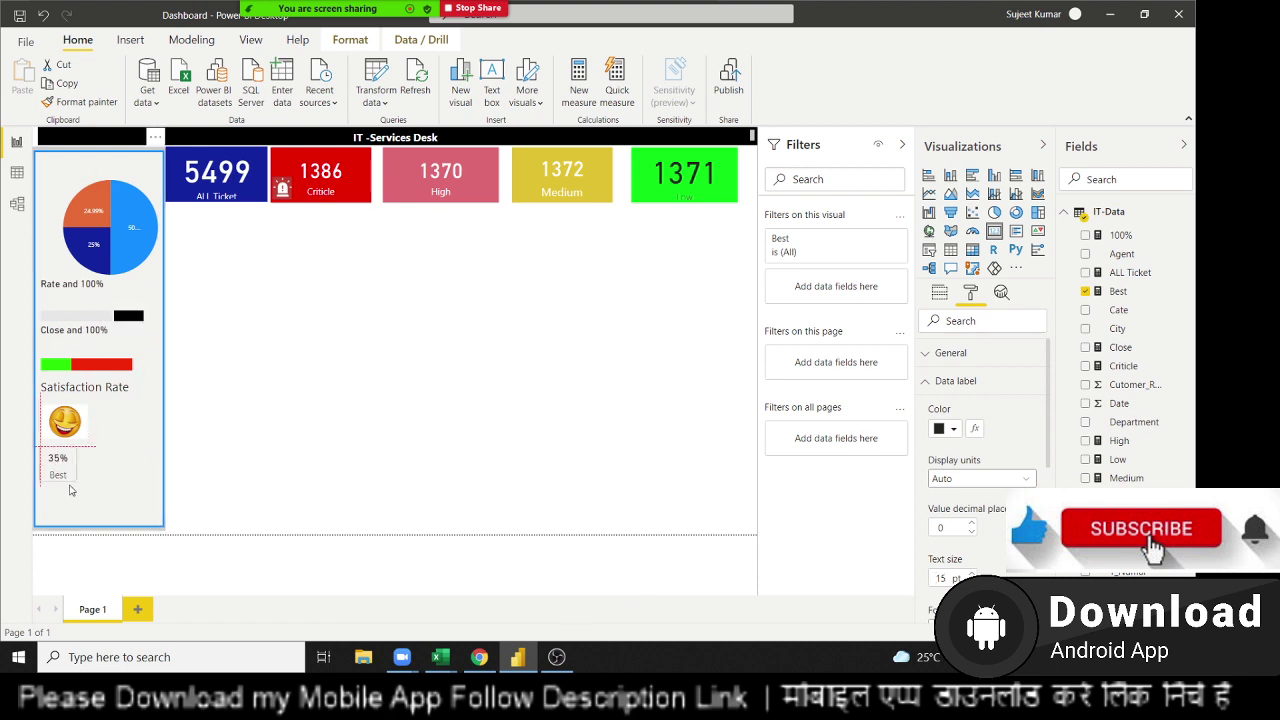
drag(71, 491, 75, 476)
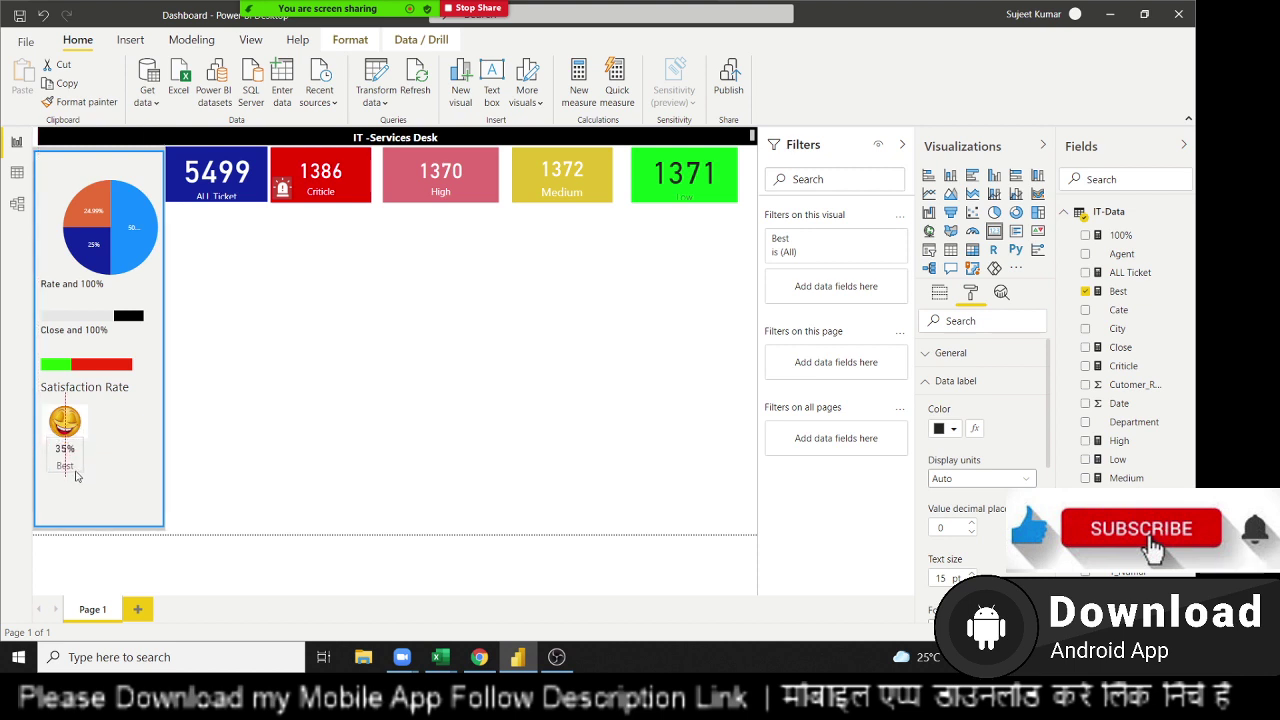
drag(75, 476, 72, 478)
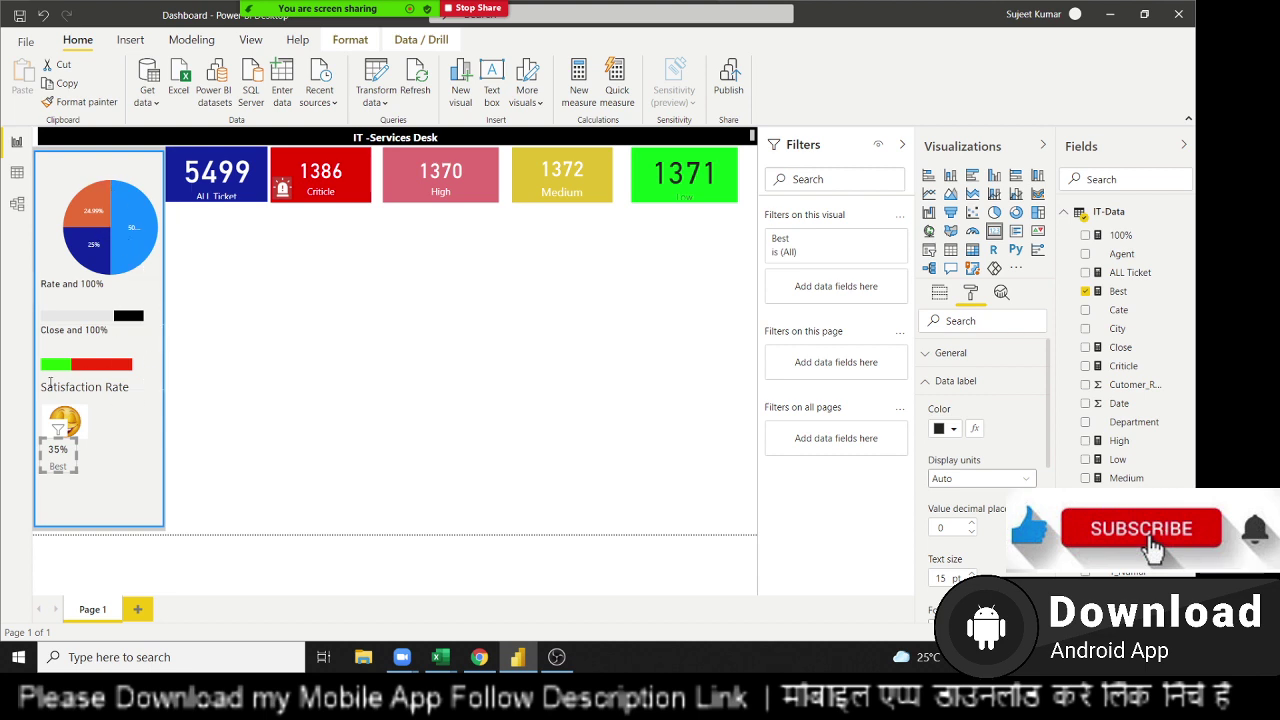
click(116, 466)
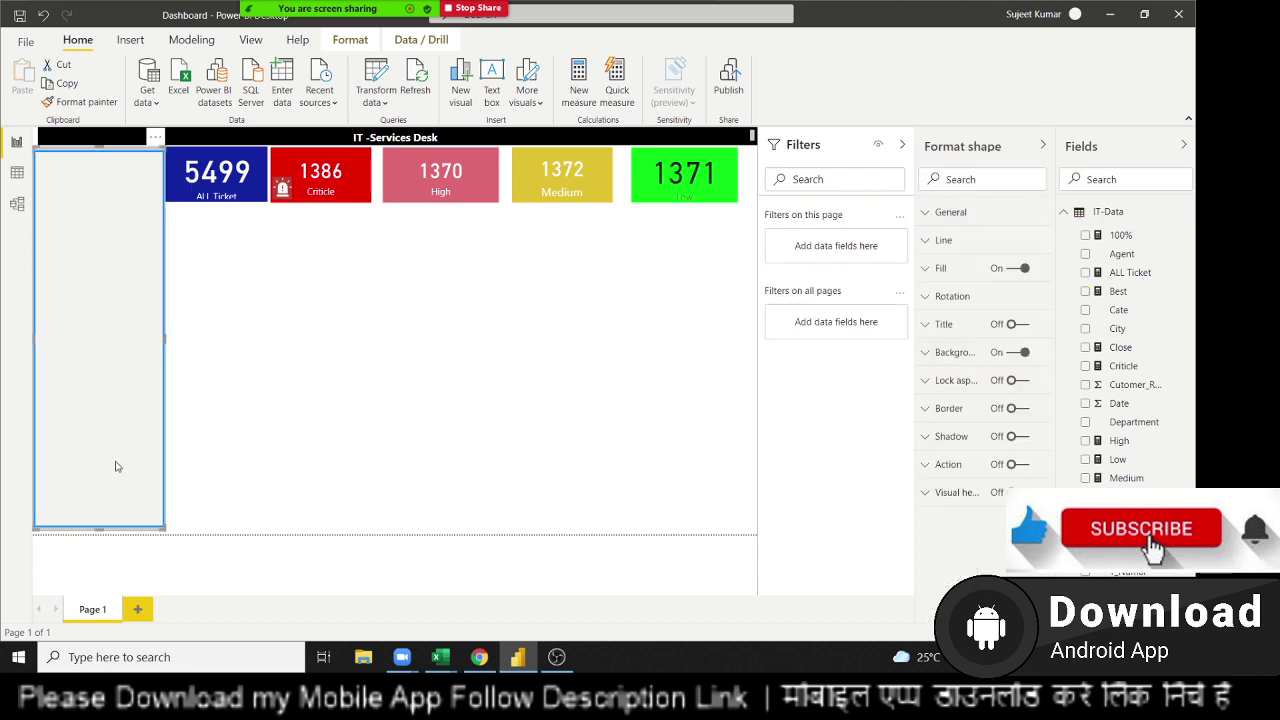
Deselect the background shape so the pie chart, bars, smiley and 35% Best card reappear
click(375, 472)
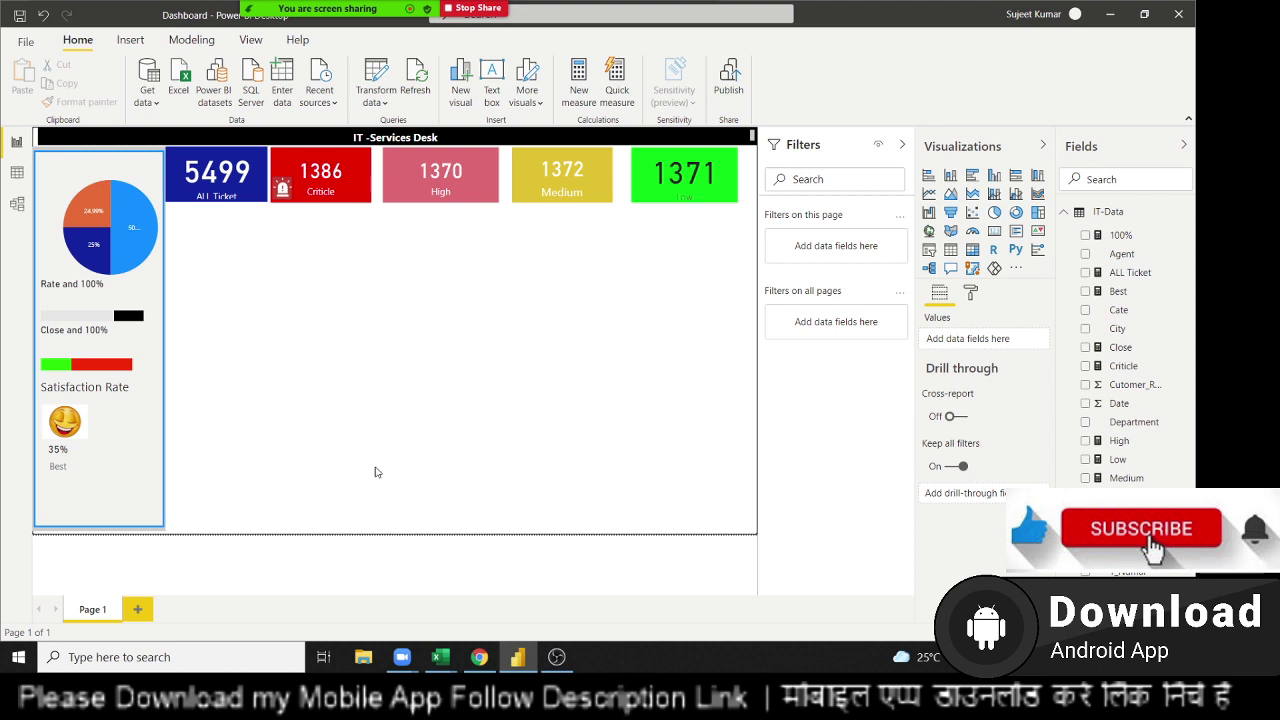
Review the reference IT dashboard's satisfaction smileys in Chrome
click(479, 657)
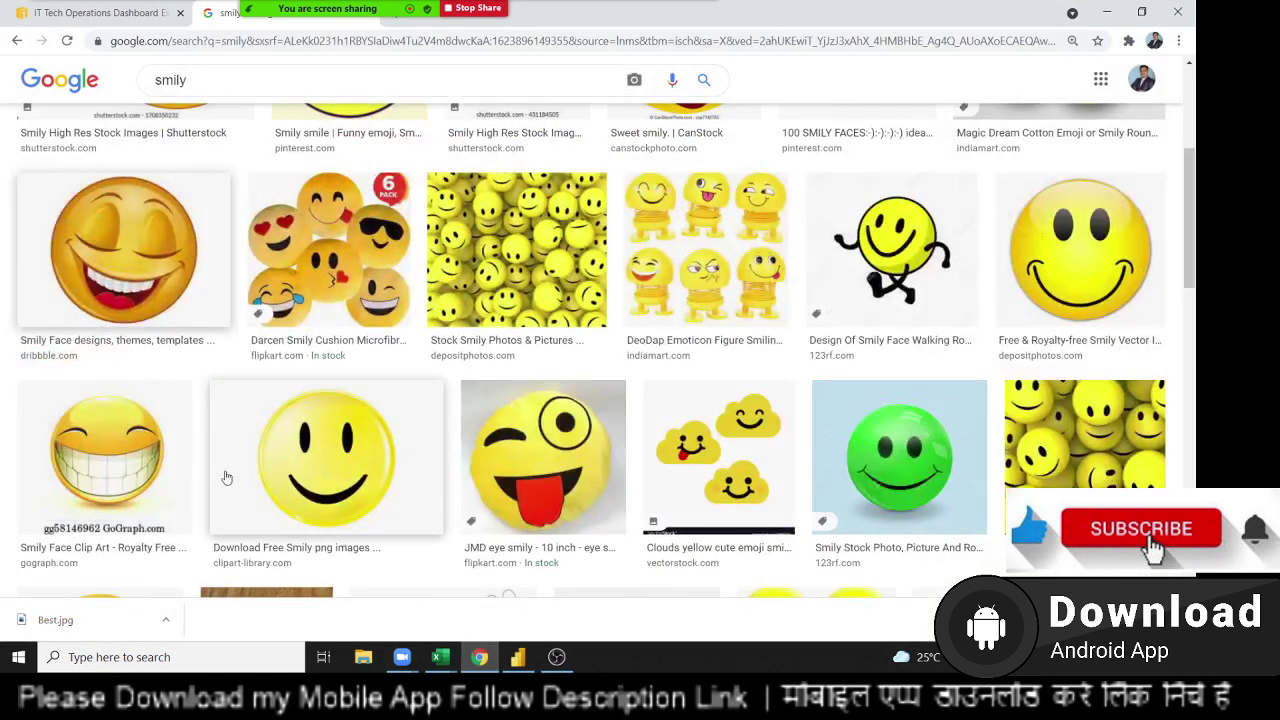
click(140, 13)
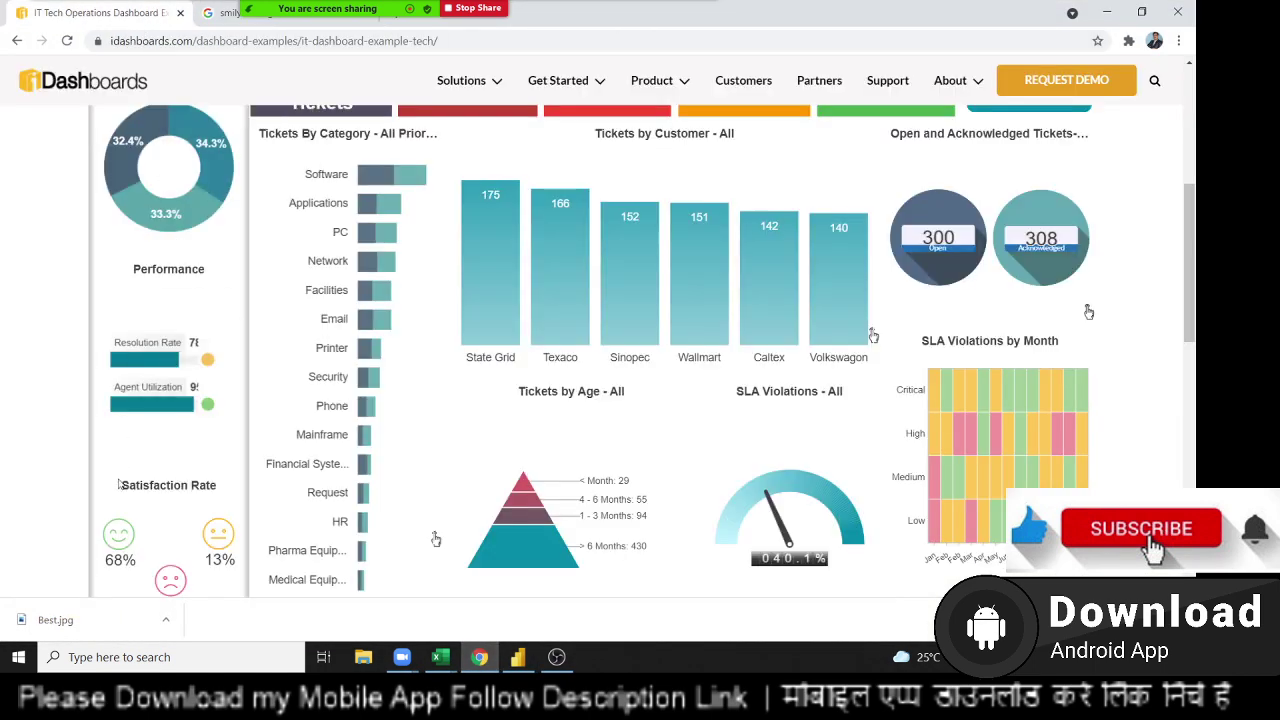
scroll(120, 520, down, 2)
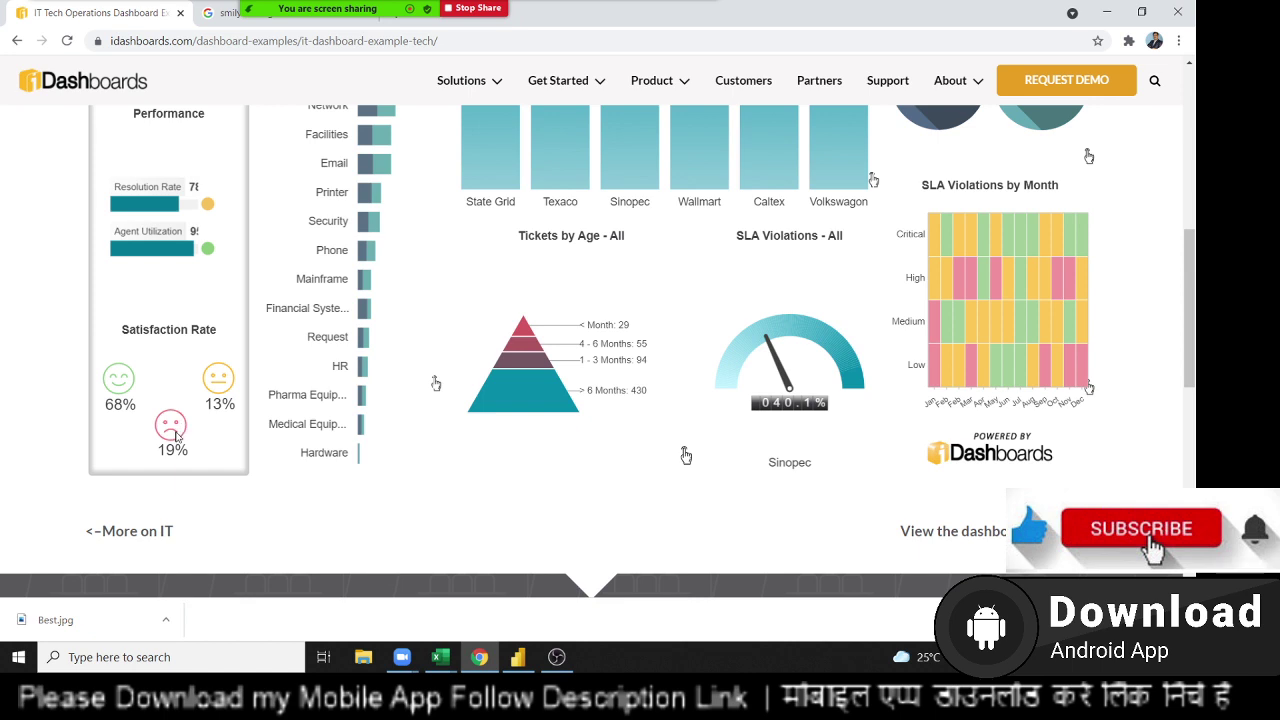
scroll(170, 470, up, 2)
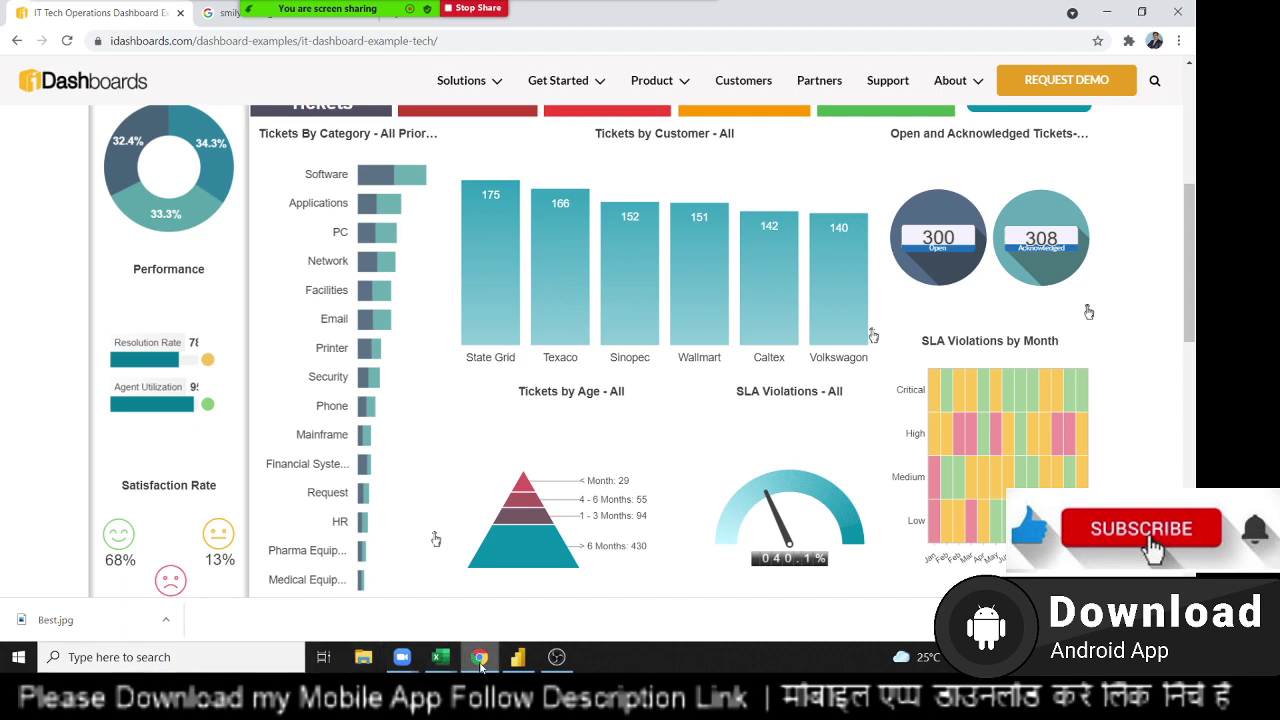
Load gmail.com in the smiley image-search tab, then check the OBS recording window
click(232, 13)
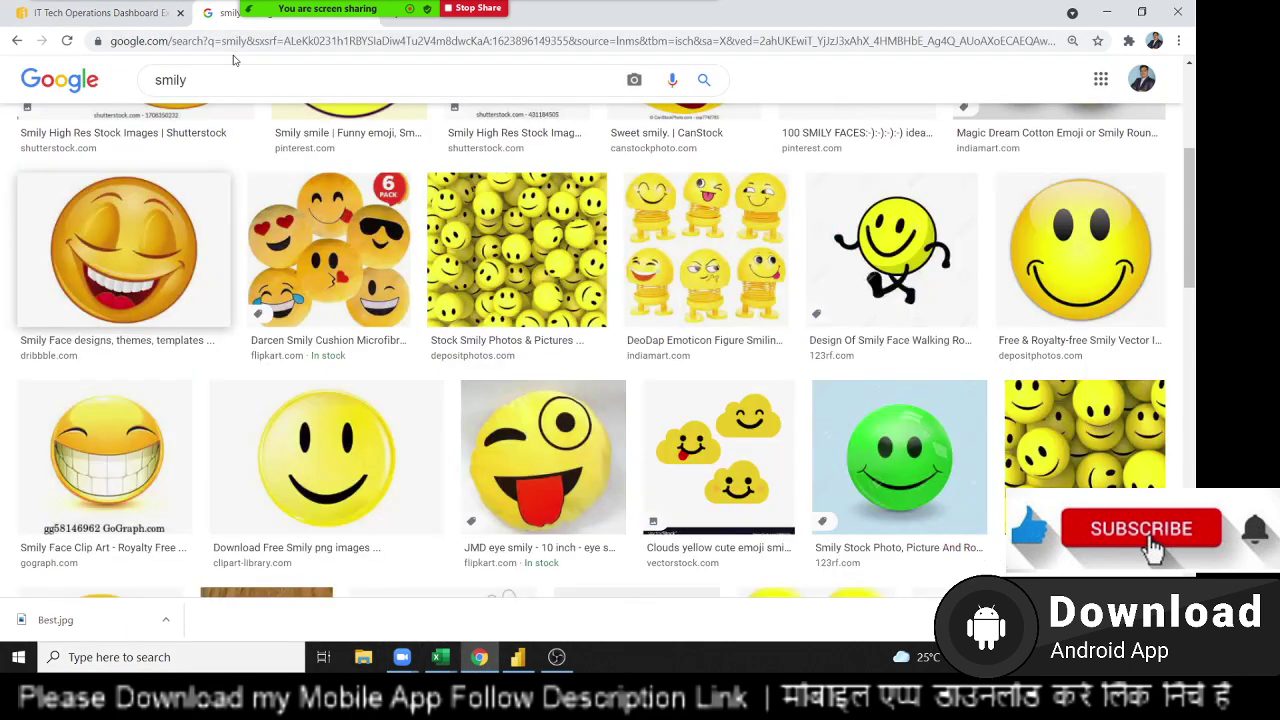
click(235, 45)
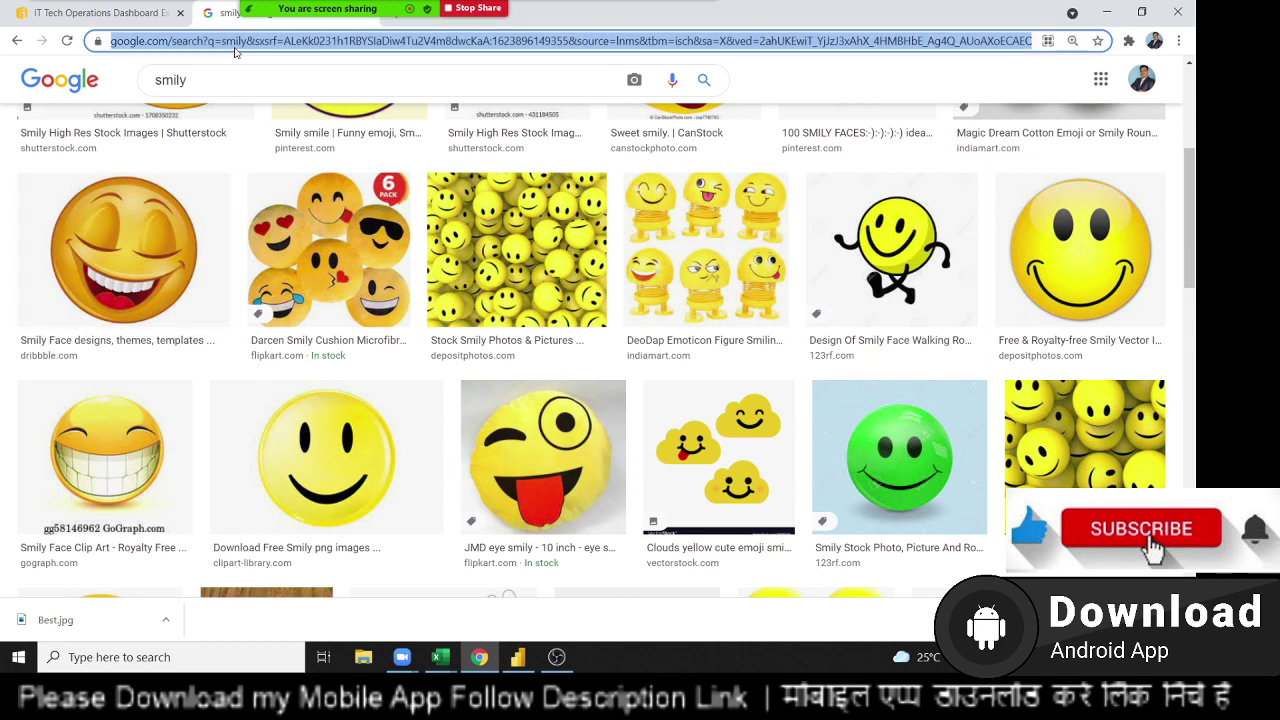
text(gmail.com)
key(Return)
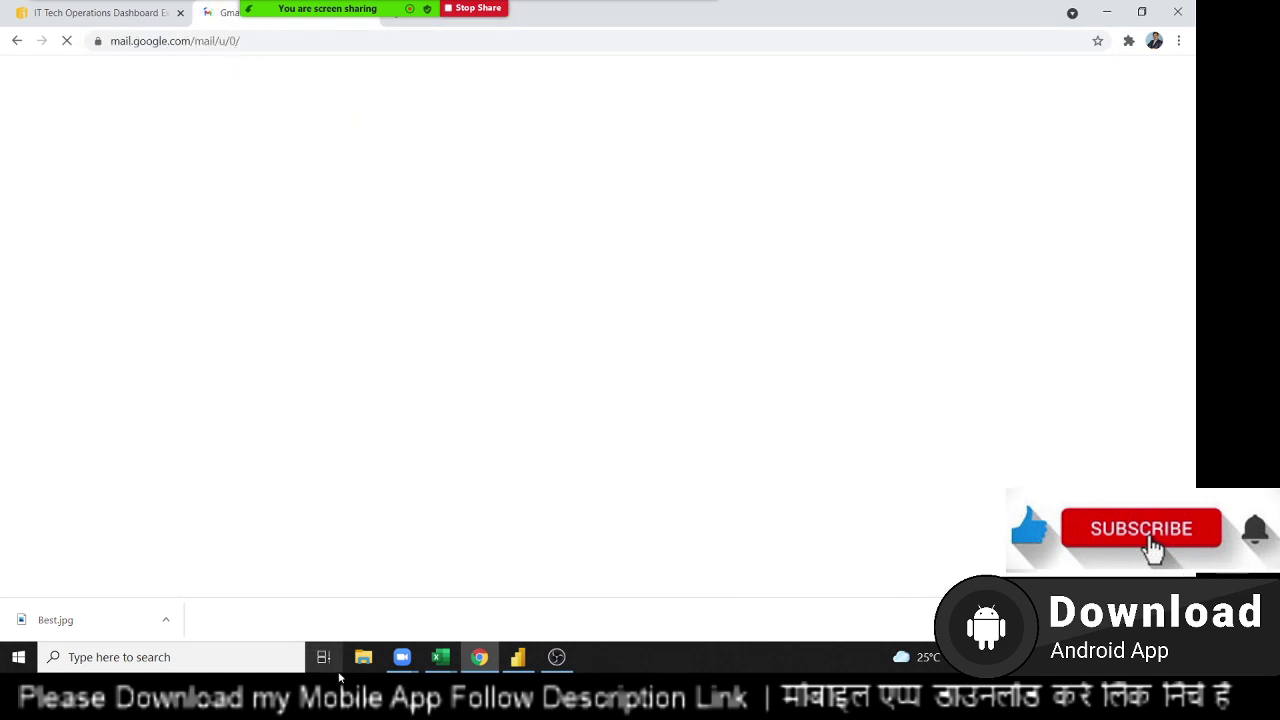
click(566, 664)
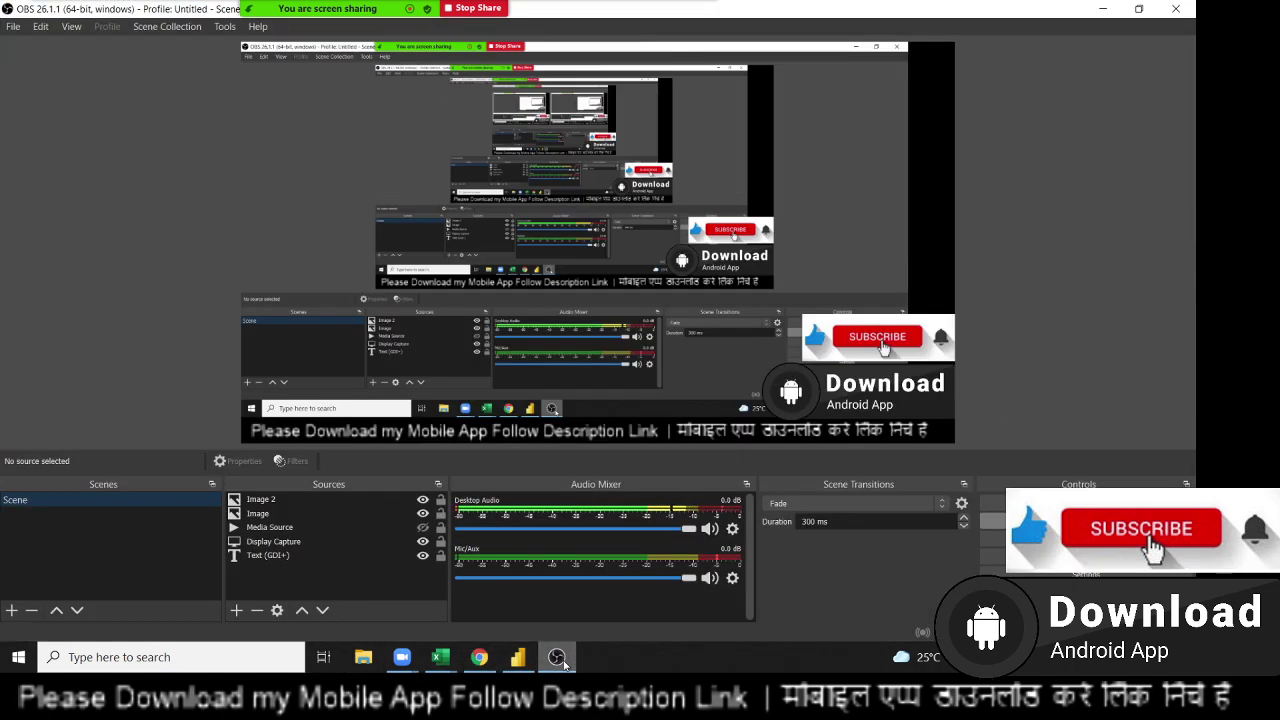